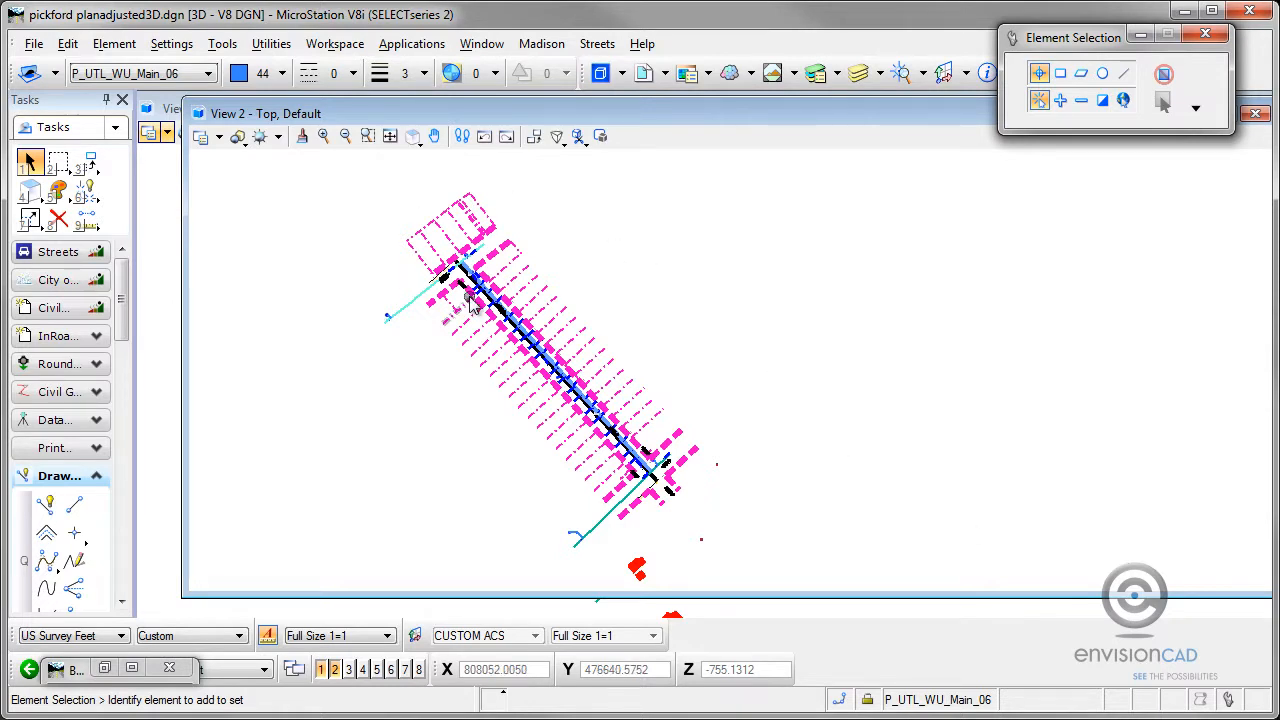
Step: Rotate View 2 dynamically out of the top orientation around the PICKFORD ST label to see the water lines in 3D
scroll(495, 303, up, 5)
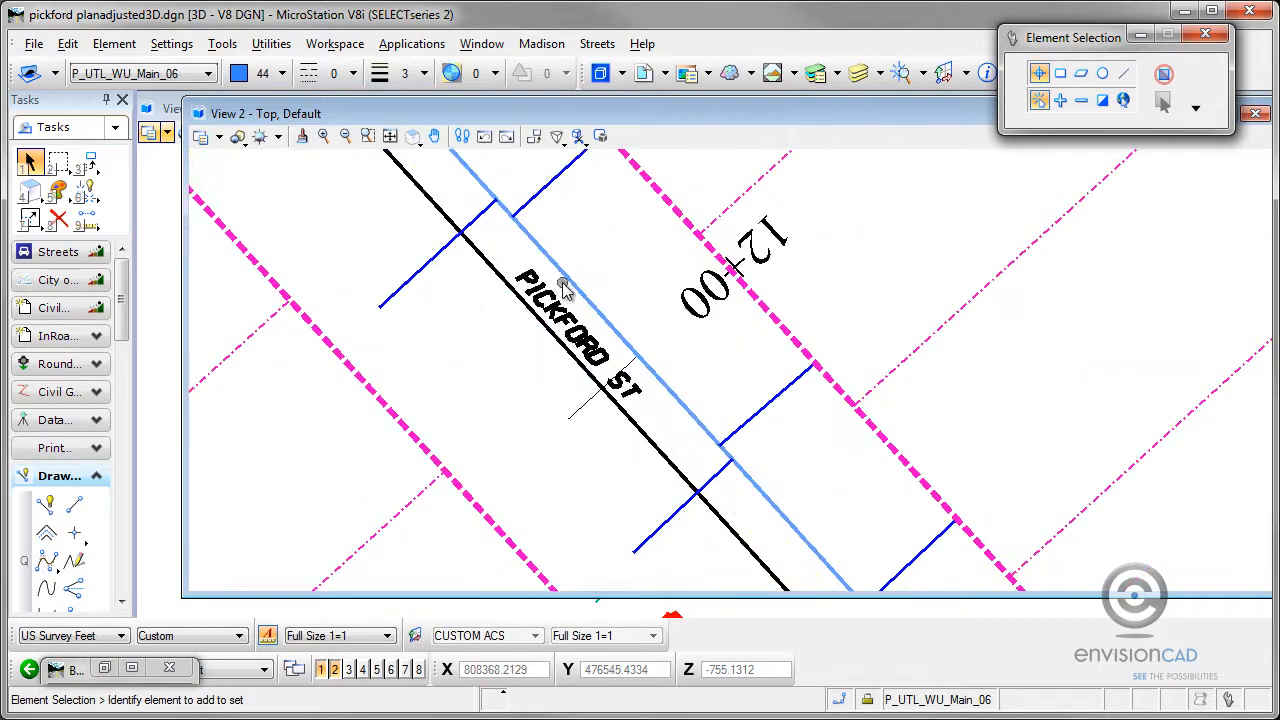
mouse_move(556, 291)
middle_down()
mouse_move(538, 394)
mouse_move(500, 460)
mouse_move(597, 462)
middle_up()
scroll(597, 462, down, 2)
scroll(597, 462, down, 2)
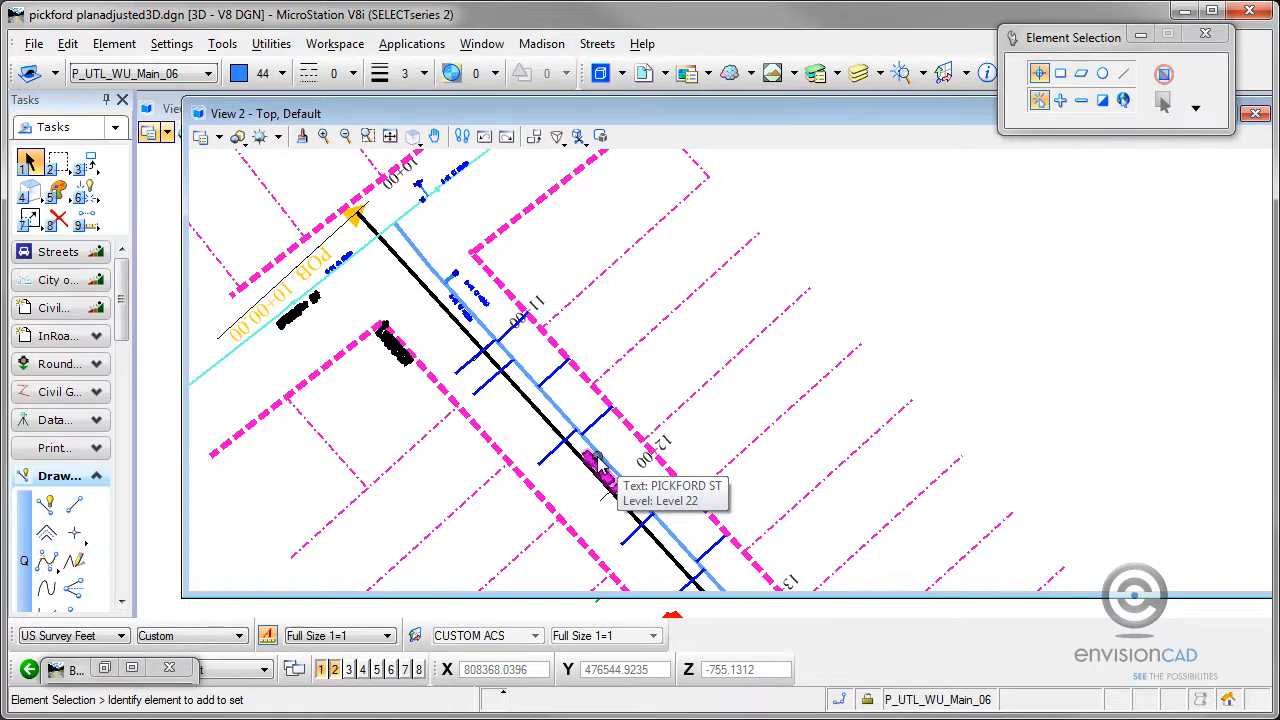
click(597, 462)
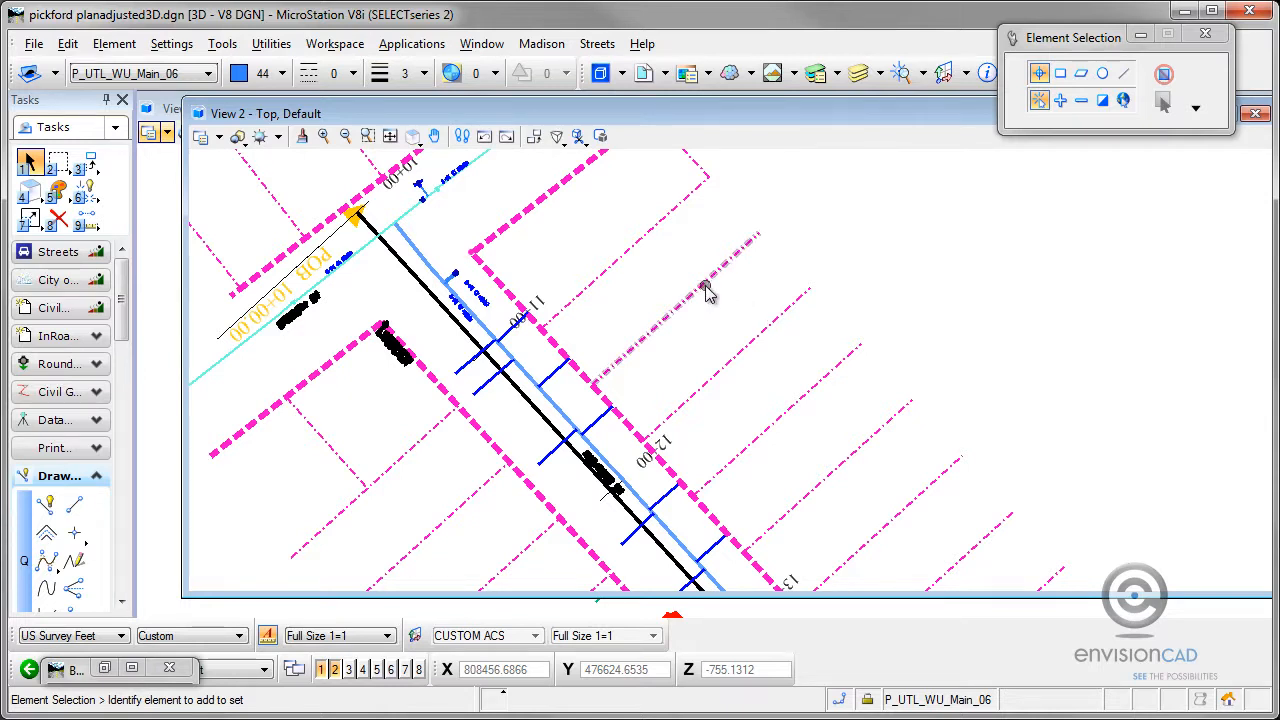
click(413, 138)
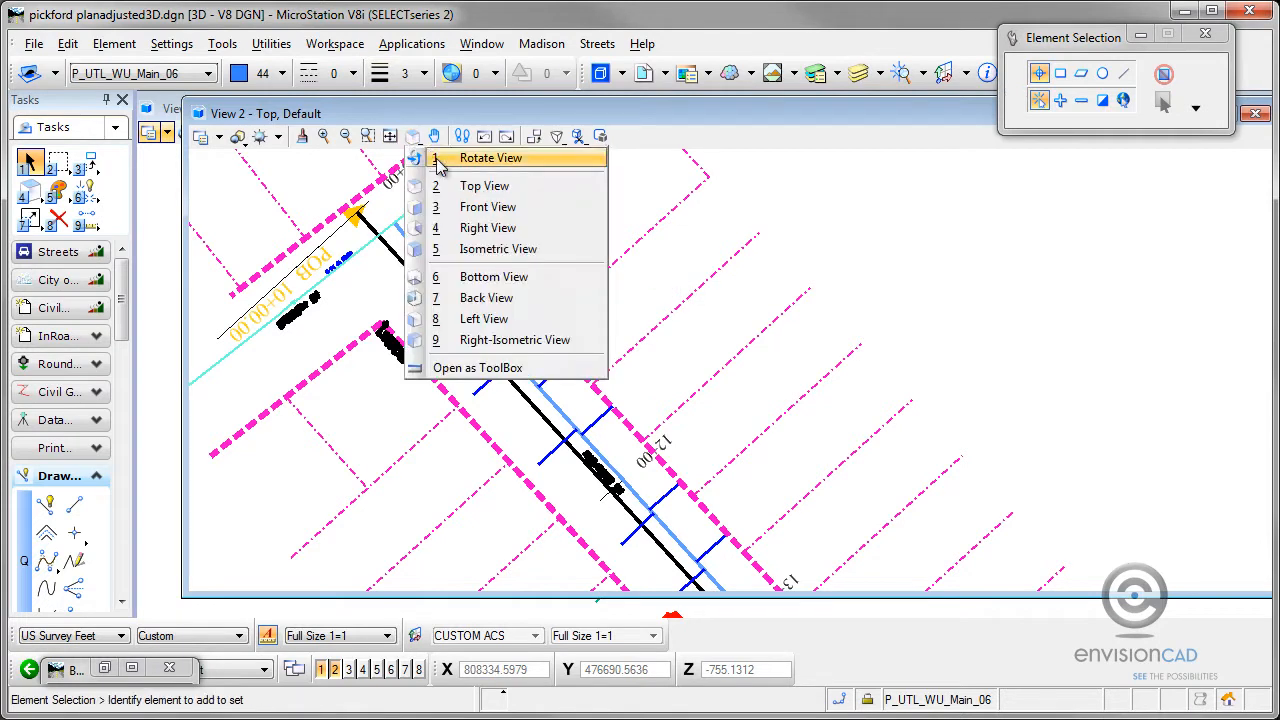
click(430, 158)
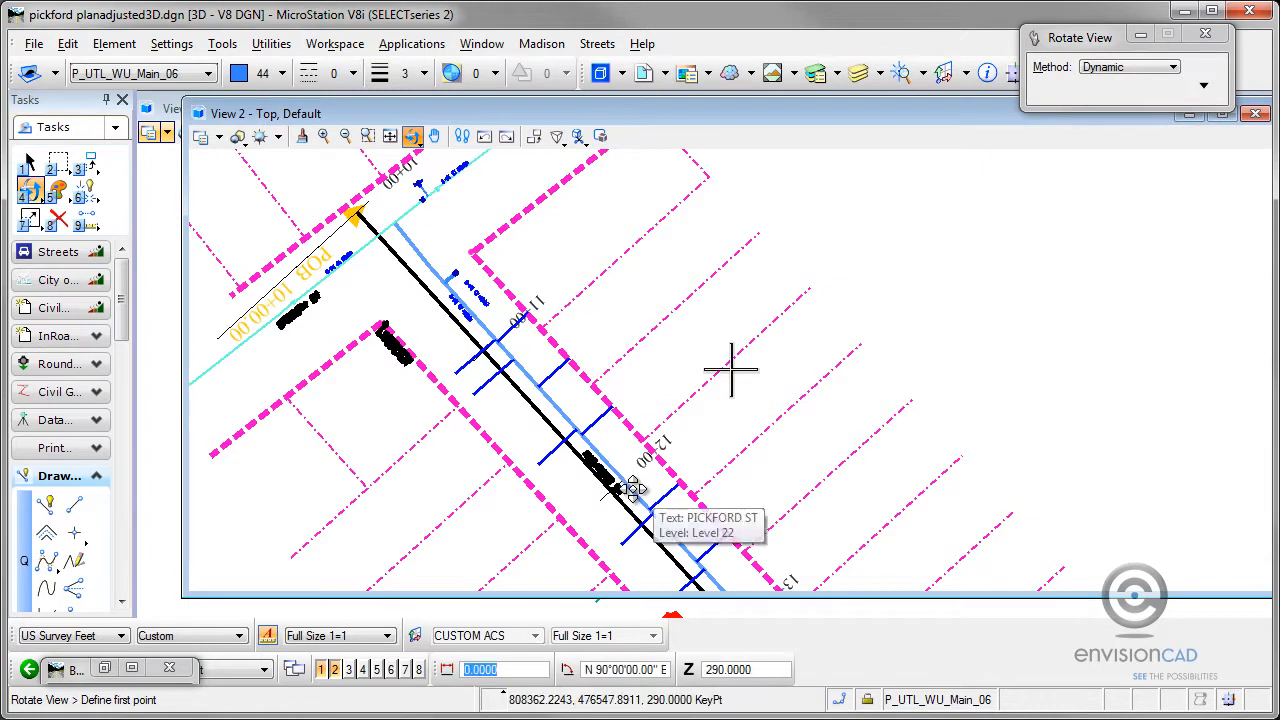
drag(606, 517, 600, 363)
click(29, 164)
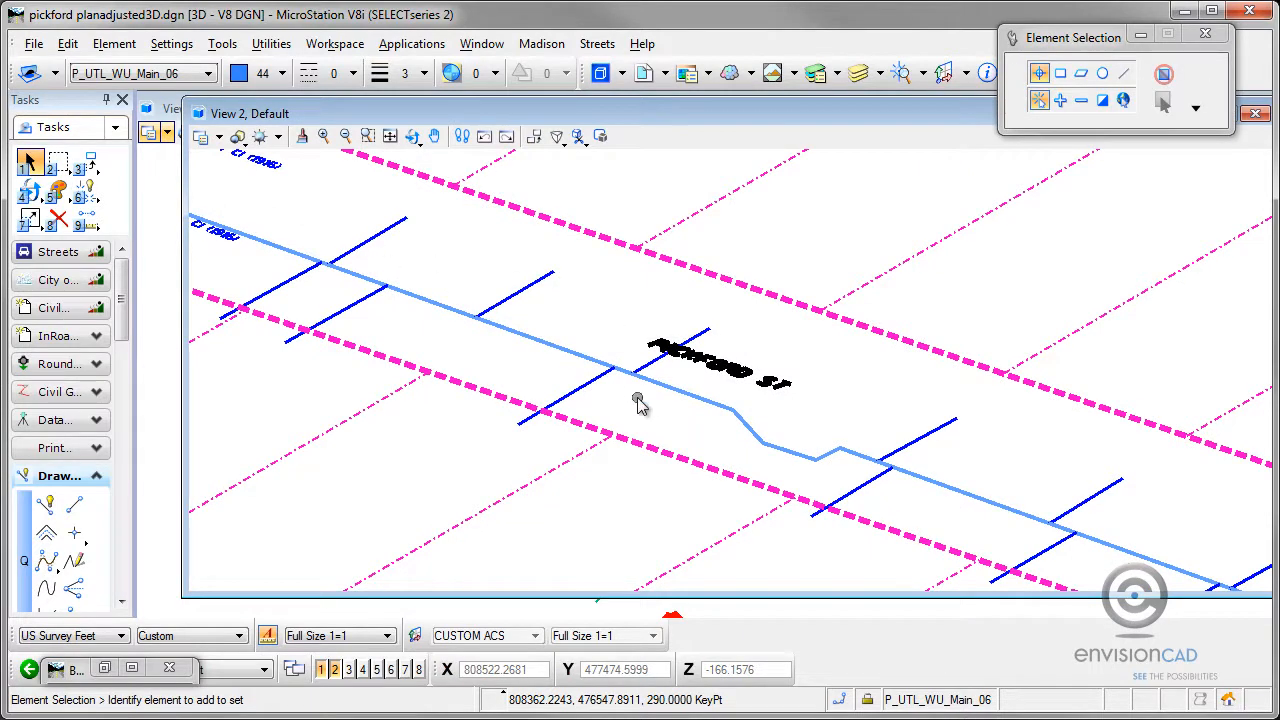
Step: Examine the Pickford St water main, its laterals, and the connecting mains at both ends of the street
mouse_move(667, 390)
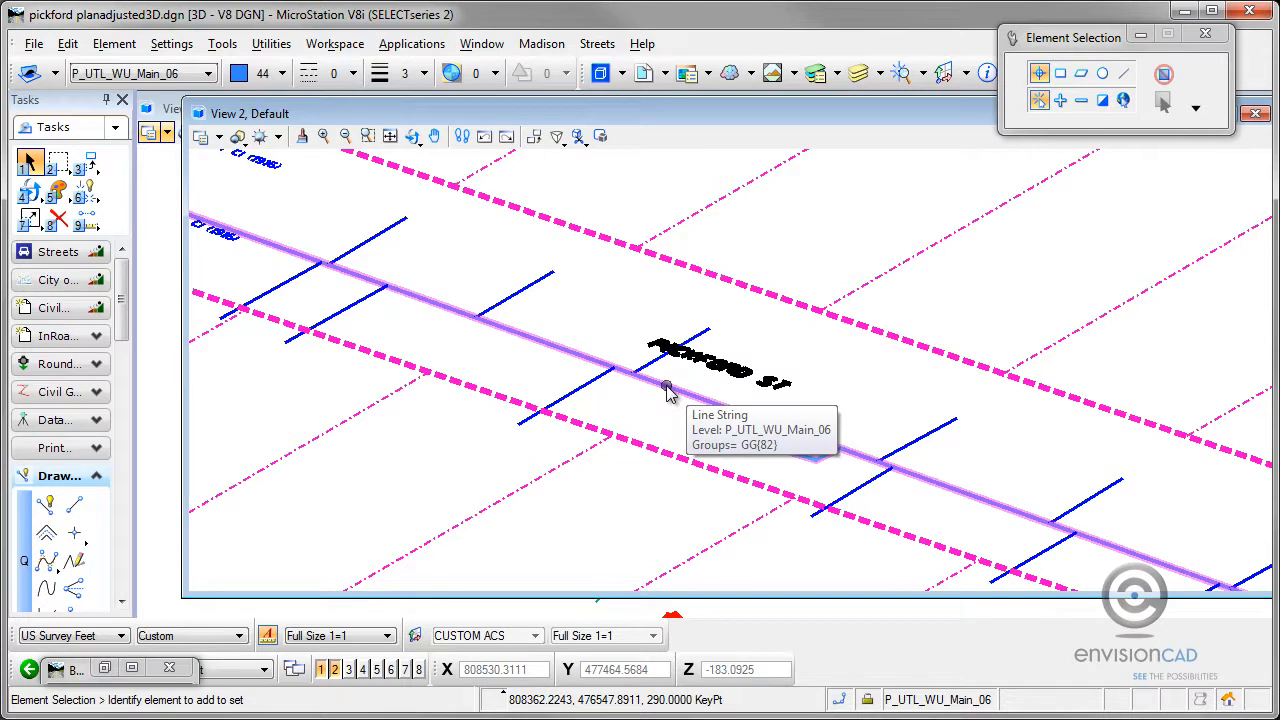
click(666, 391)
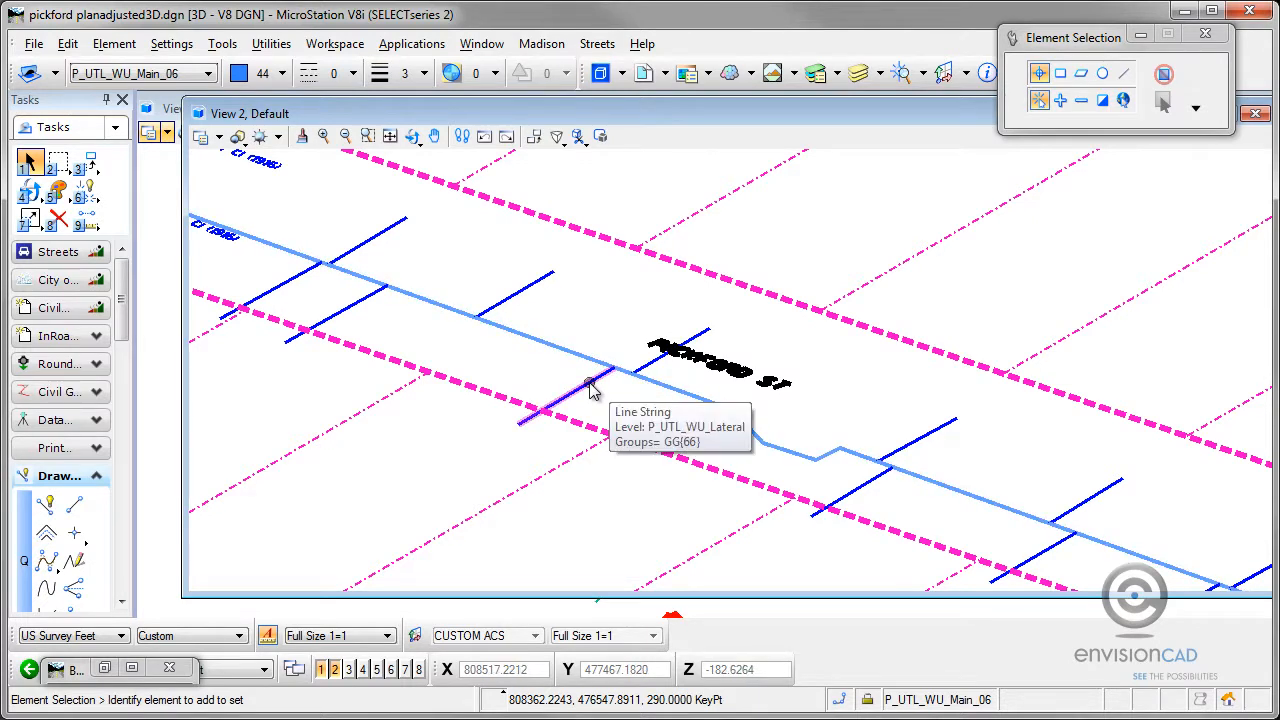
scroll(590, 390, down, 5)
scroll(515, 370, up, 5)
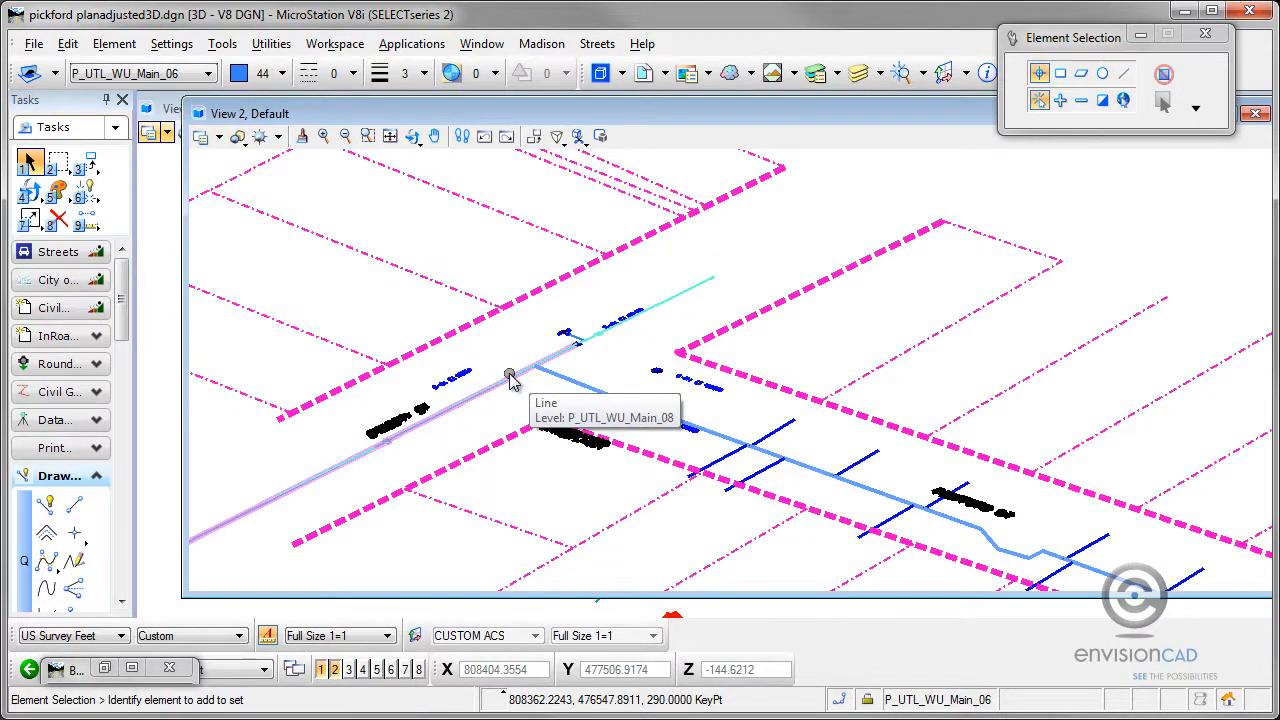
scroll(510, 377, down, 4)
scroll(935, 530, up, 3)
scroll(935, 530, up, 3)
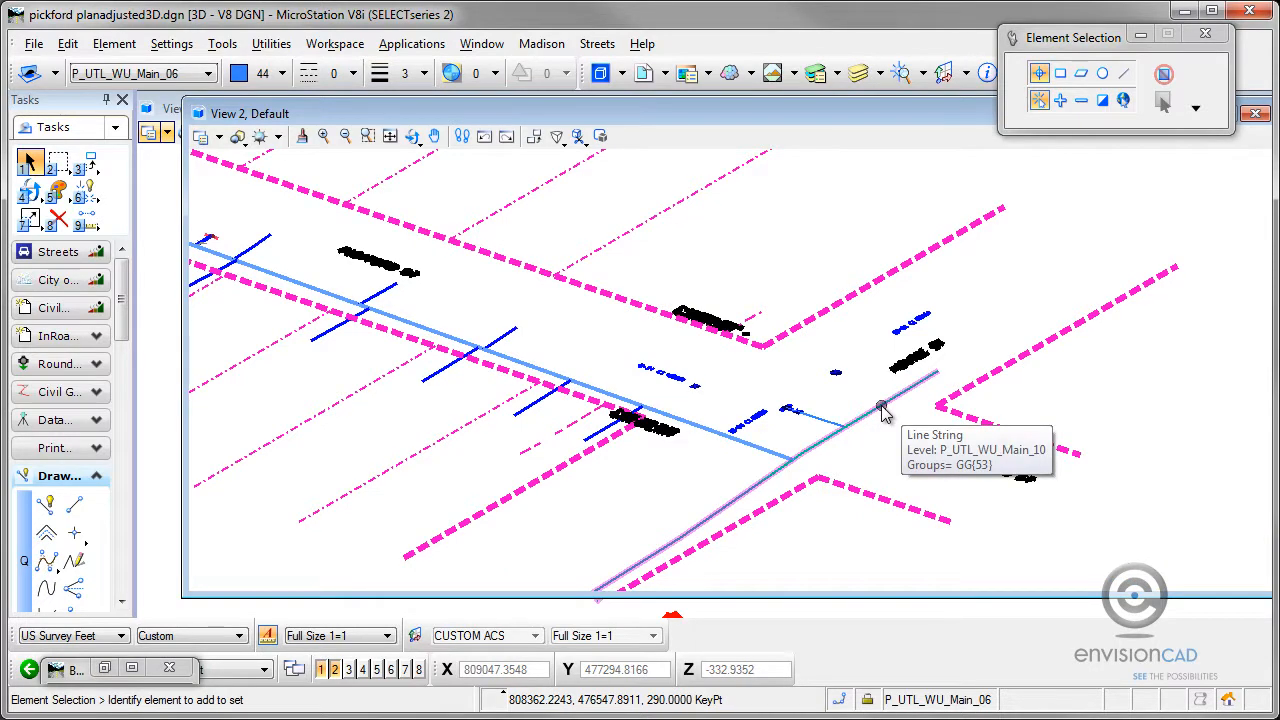
Step: Rotate View 2 to compare pipe elevations with the street alignment, fit the whole model, and inspect the main near Pickford St
click(412, 136)
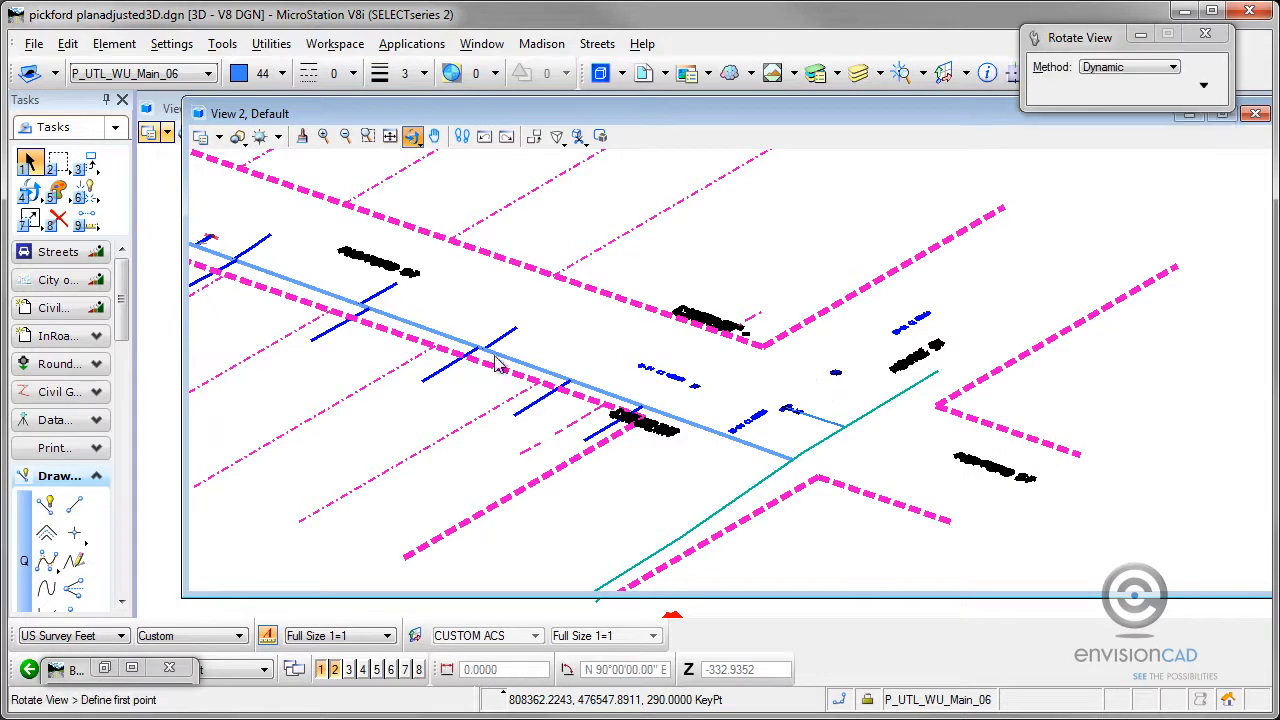
click(731, 370)
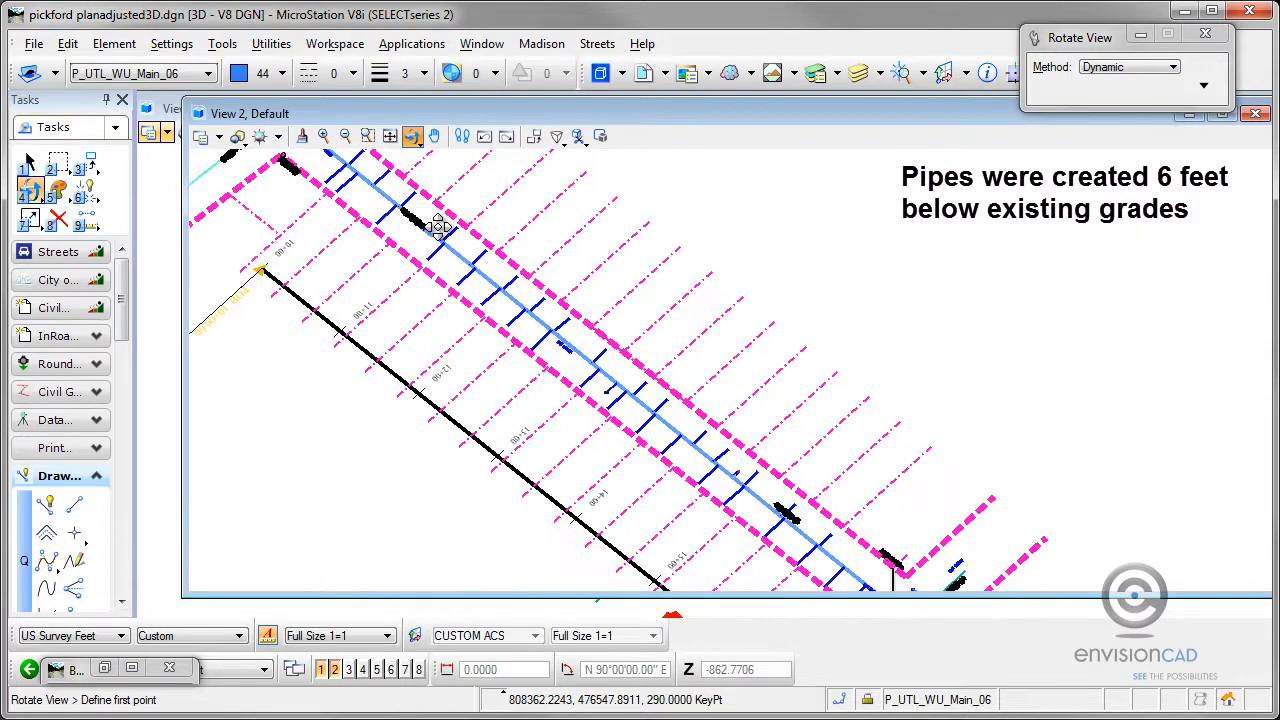
scroll(435, 230, up, 5)
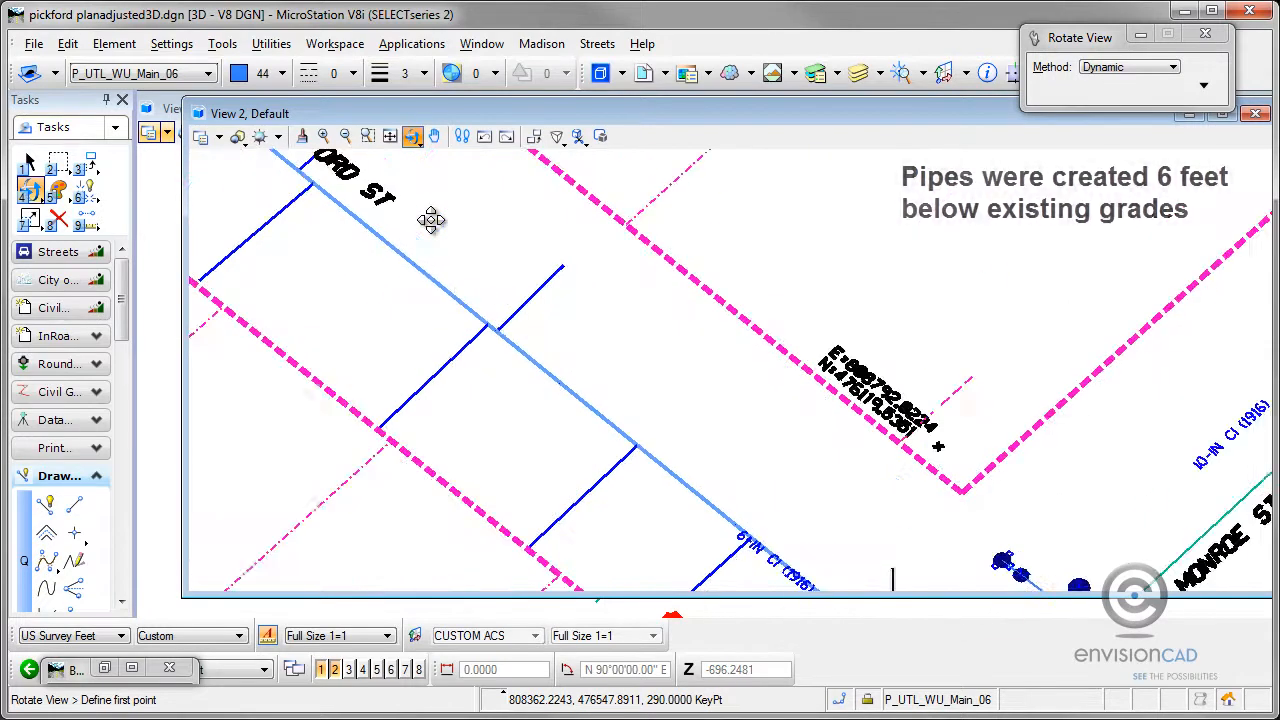
click(390, 136)
scroll(740, 450, up, 6)
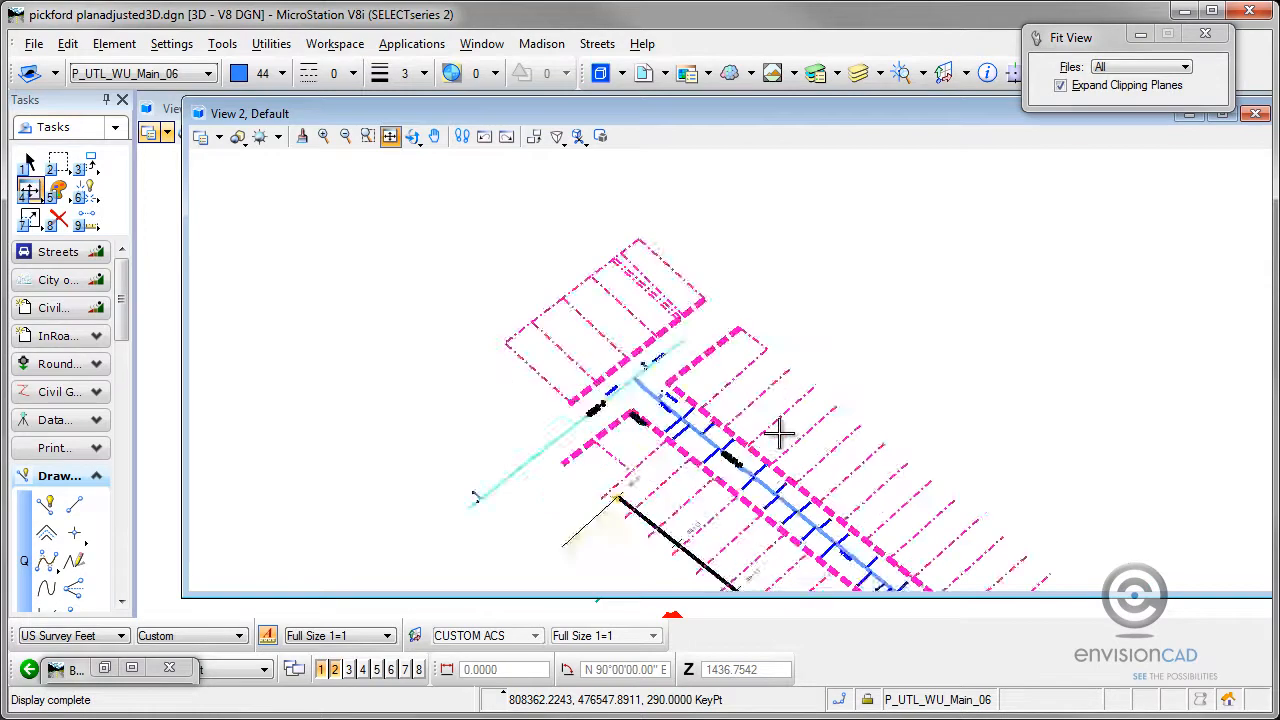
scroll(650, 500, up, 3)
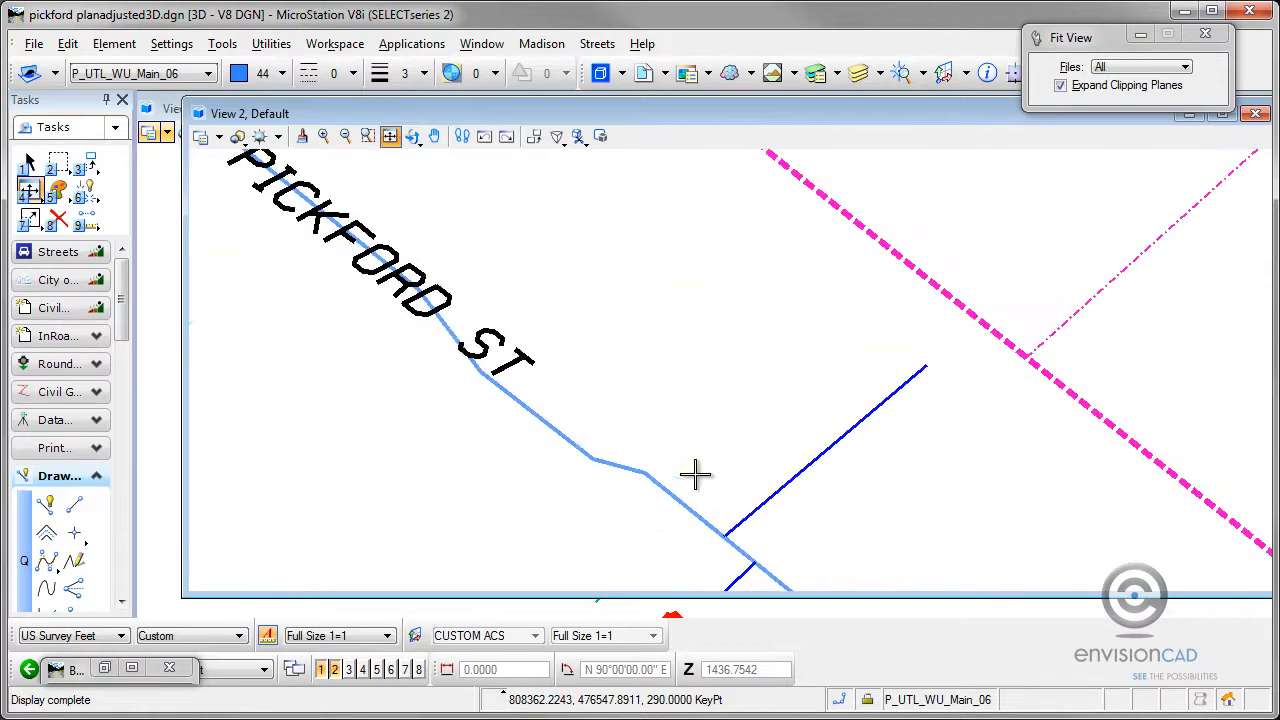
Step: Bring View 1's top view of Pickford St forward and open the Style Manager in Bentley InRoads
click(172, 108)
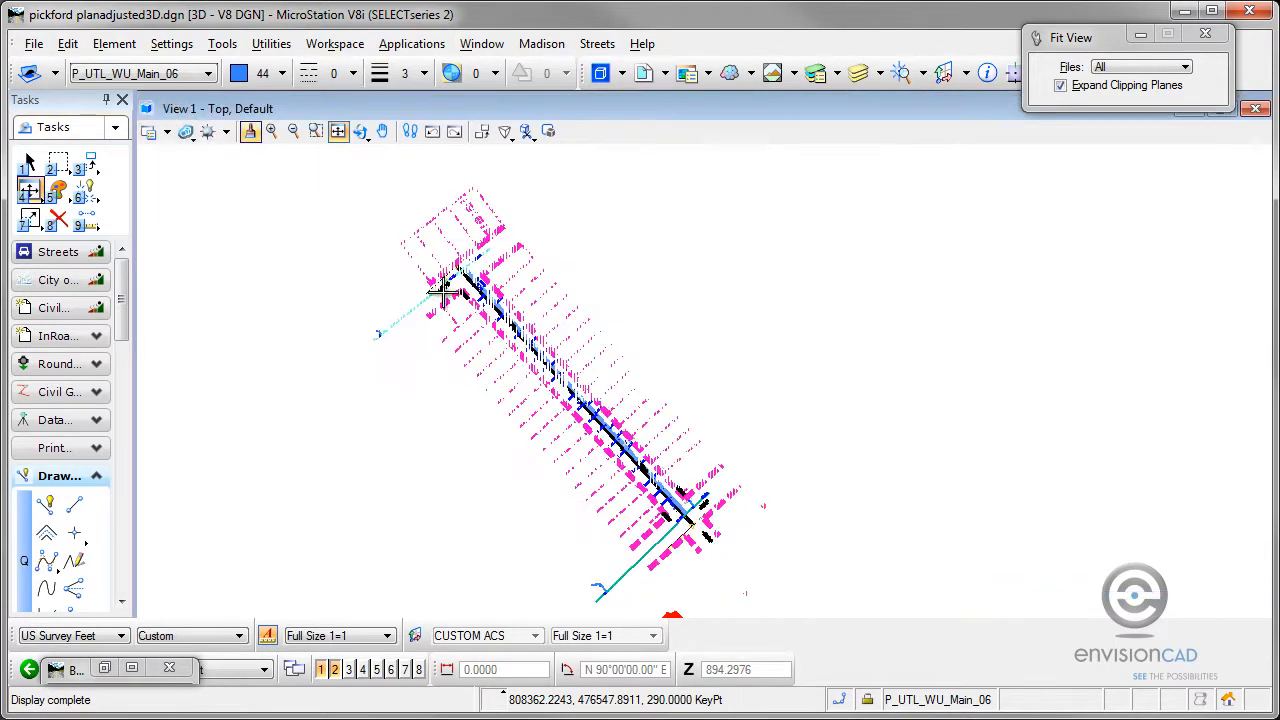
scroll(488, 300, up, 4)
scroll(494, 311, up, 2)
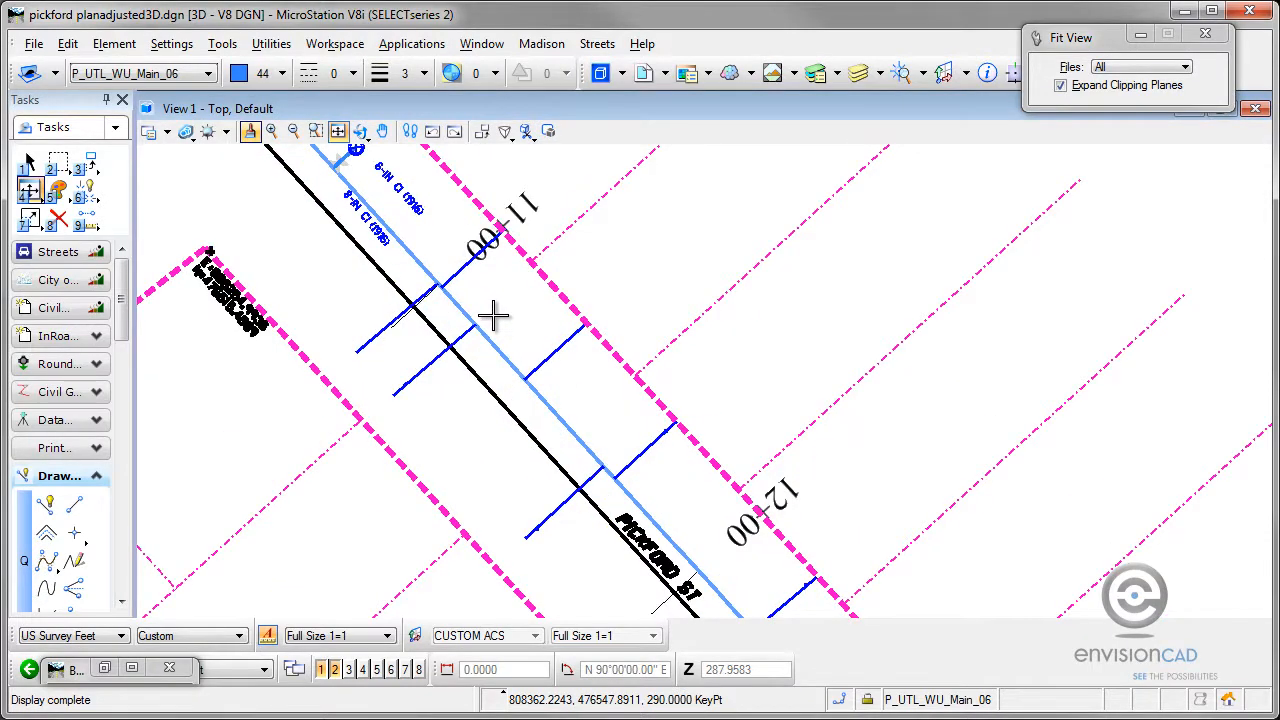
click(105, 669)
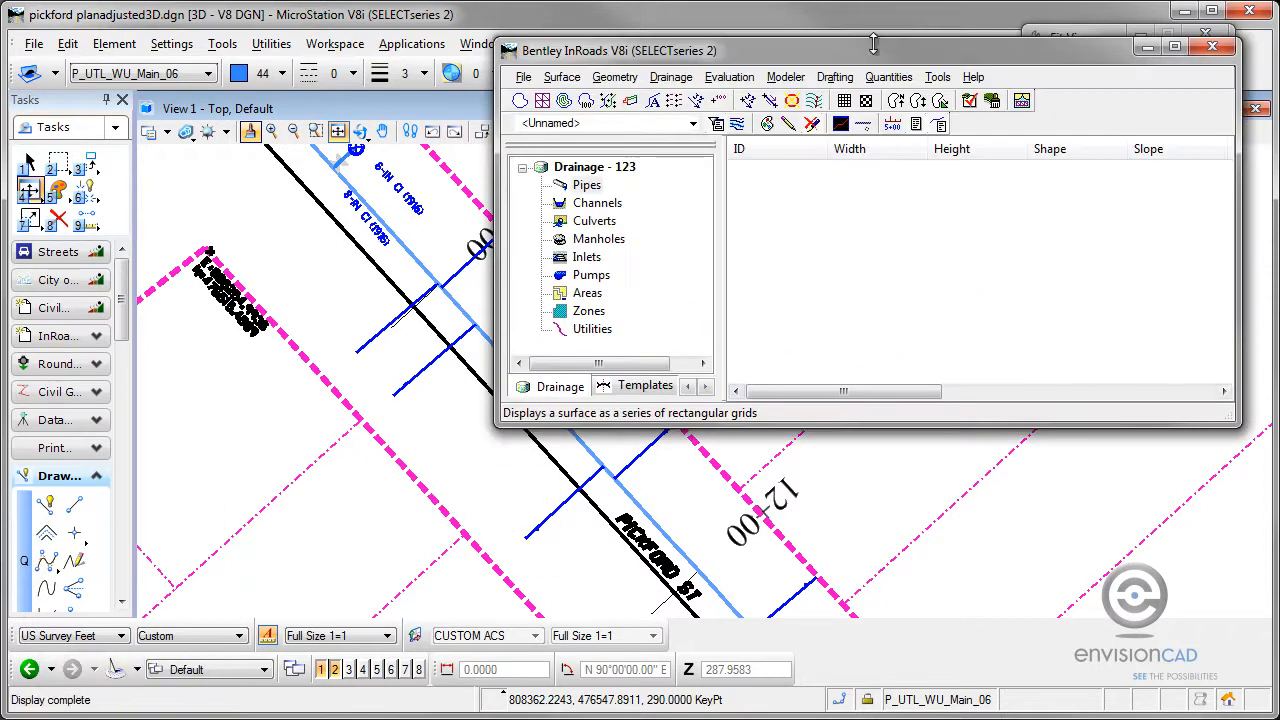
drag(872, 55, 852, 181)
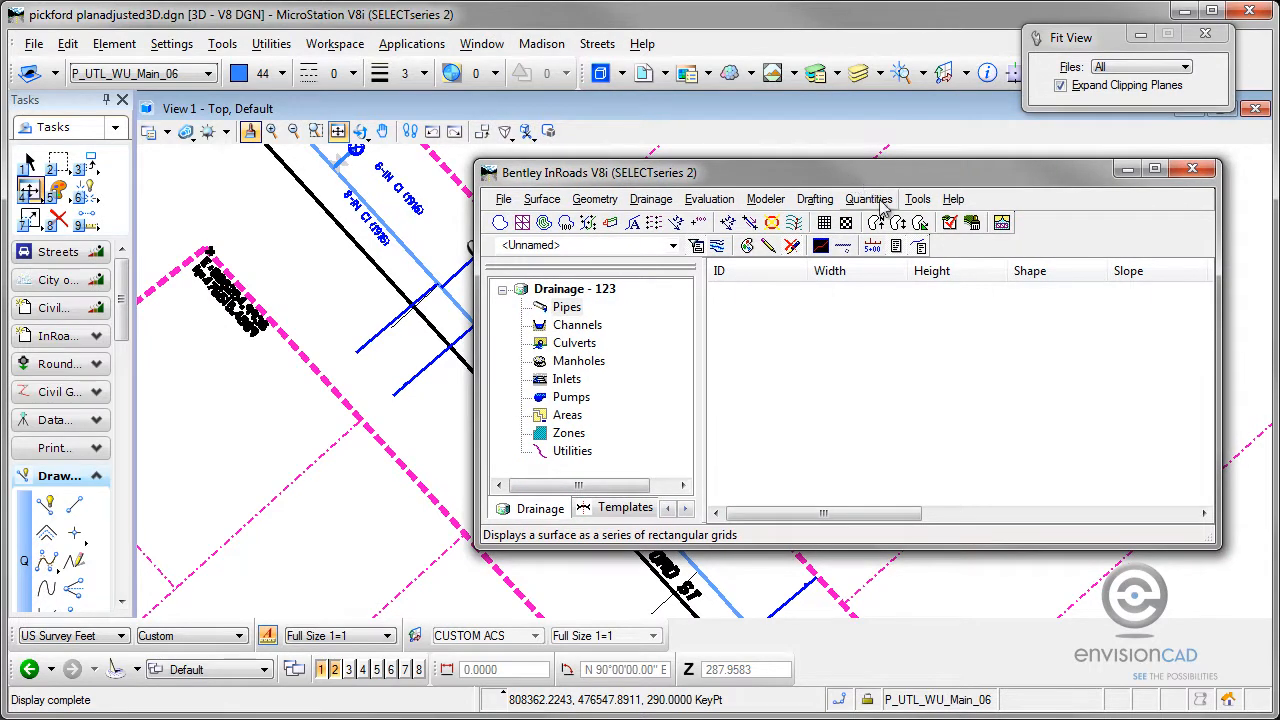
click(918, 199)
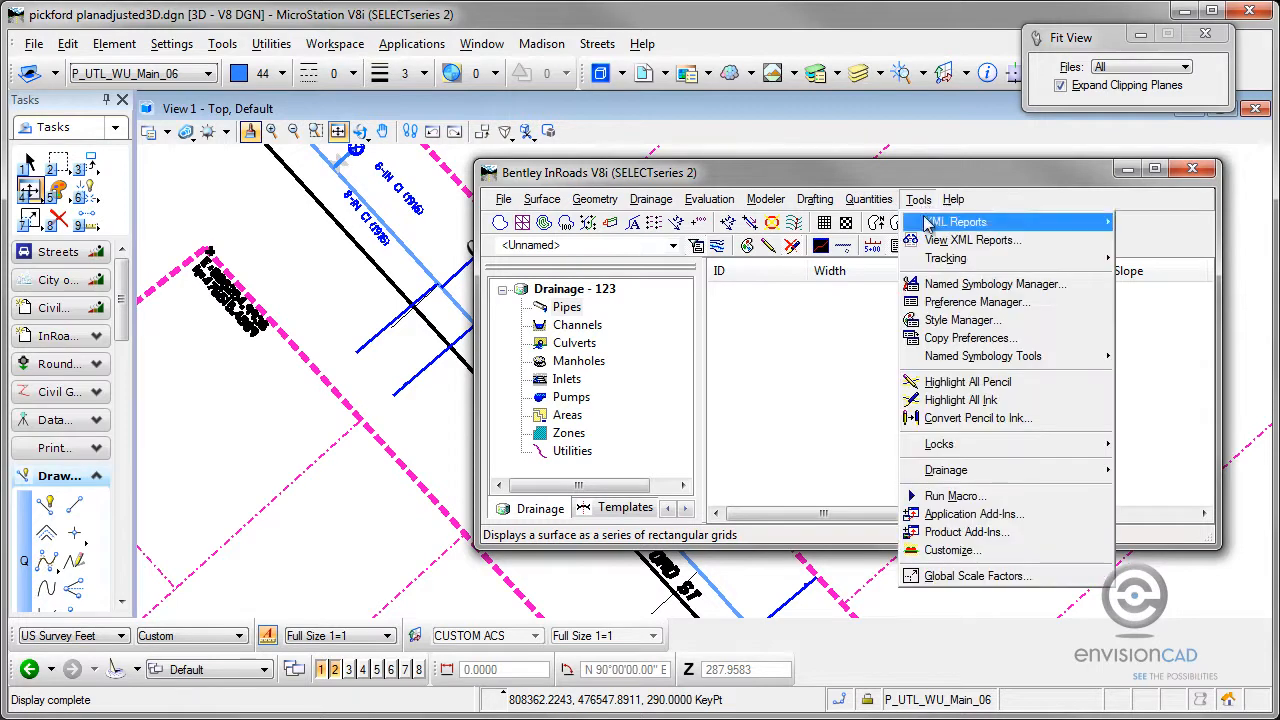
click(958, 320)
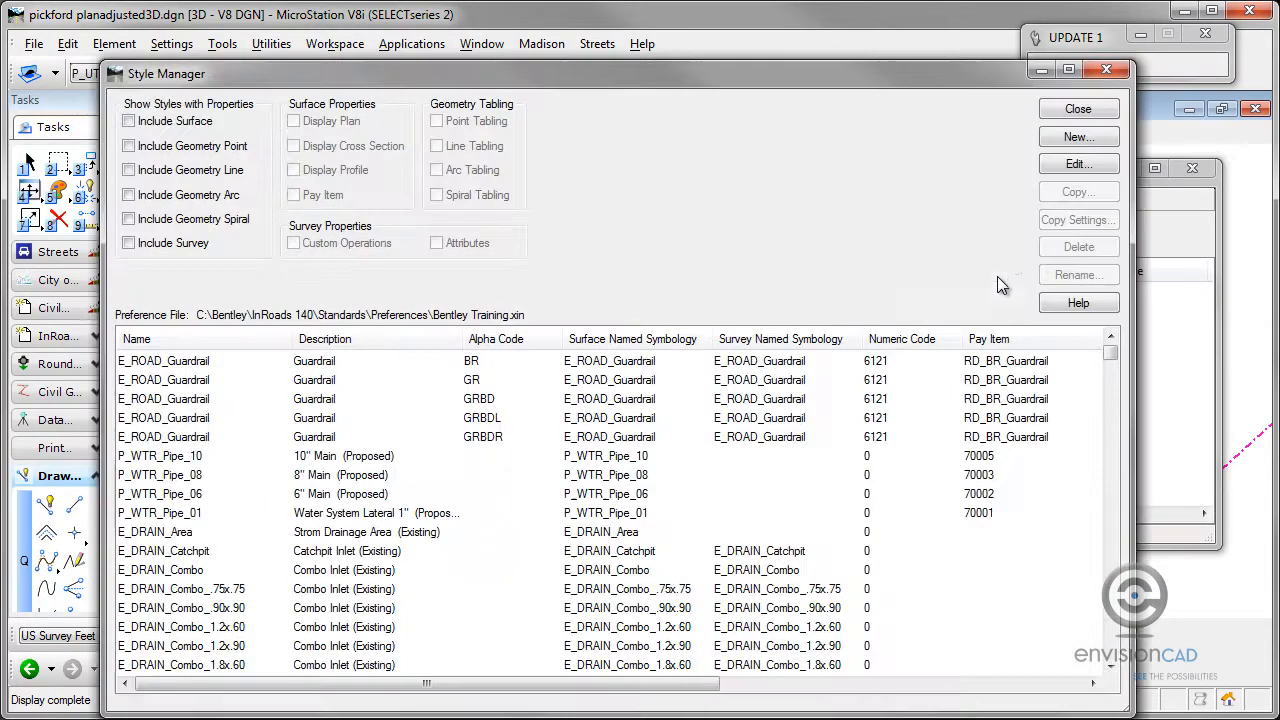
Step: Open the P_WTR_Pipe_10 style and review its named symbology and its surface feature pay item name
click(188, 458)
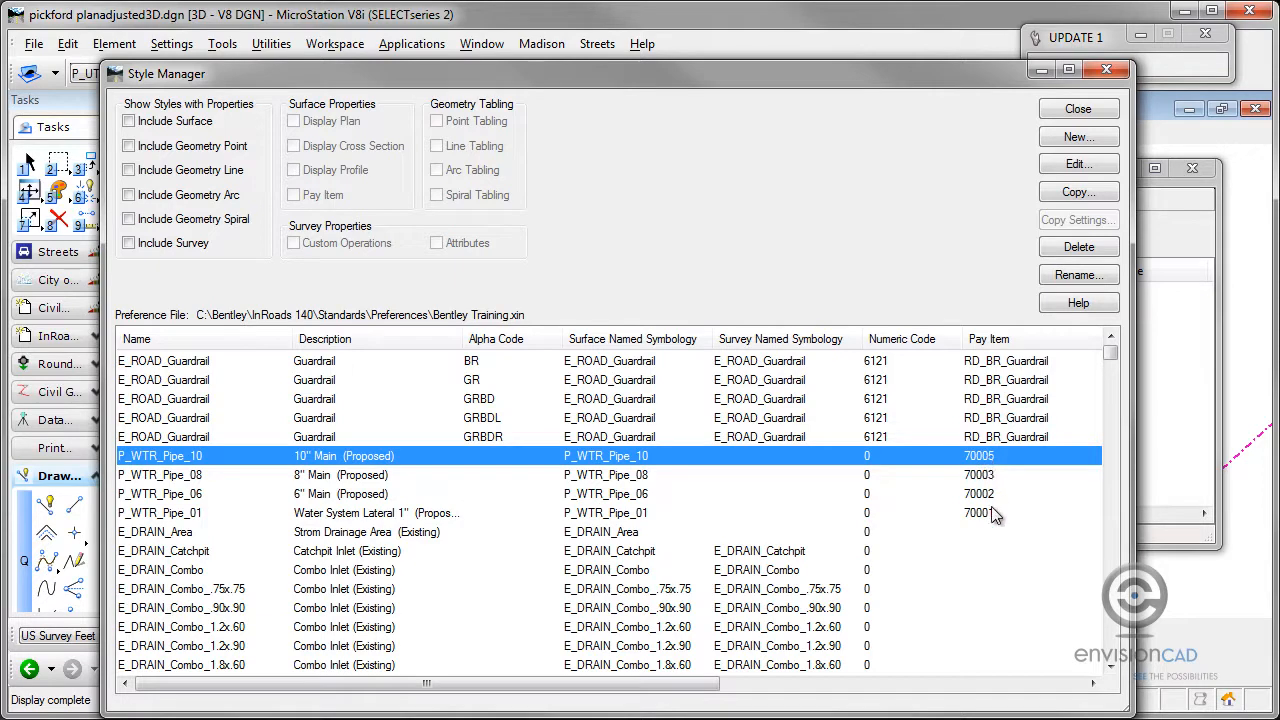
double_click(150, 462)
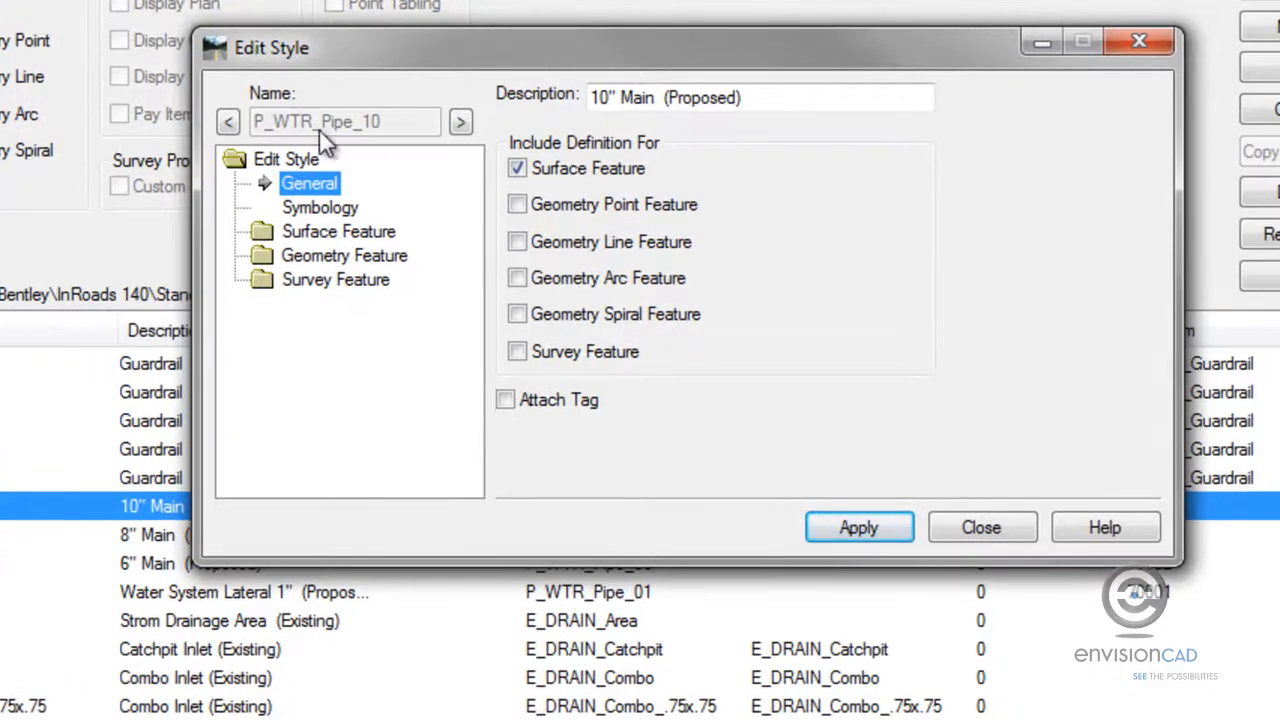
click(323, 207)
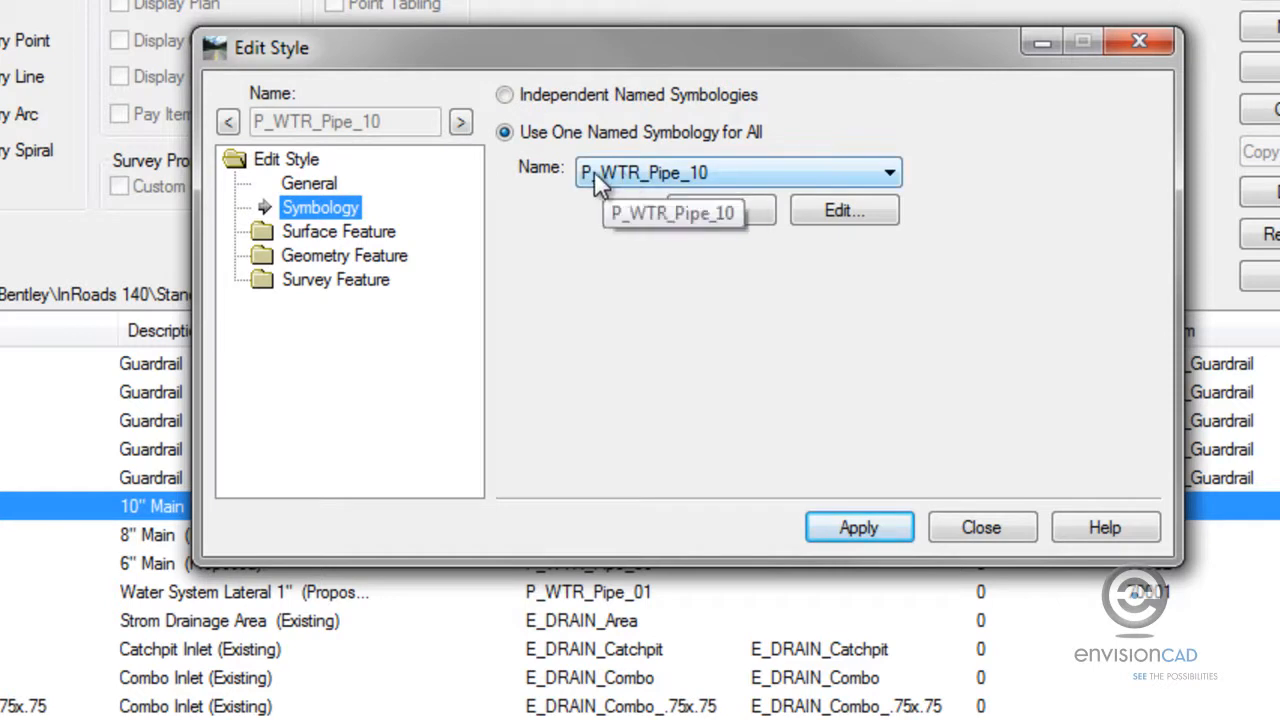
click(338, 232)
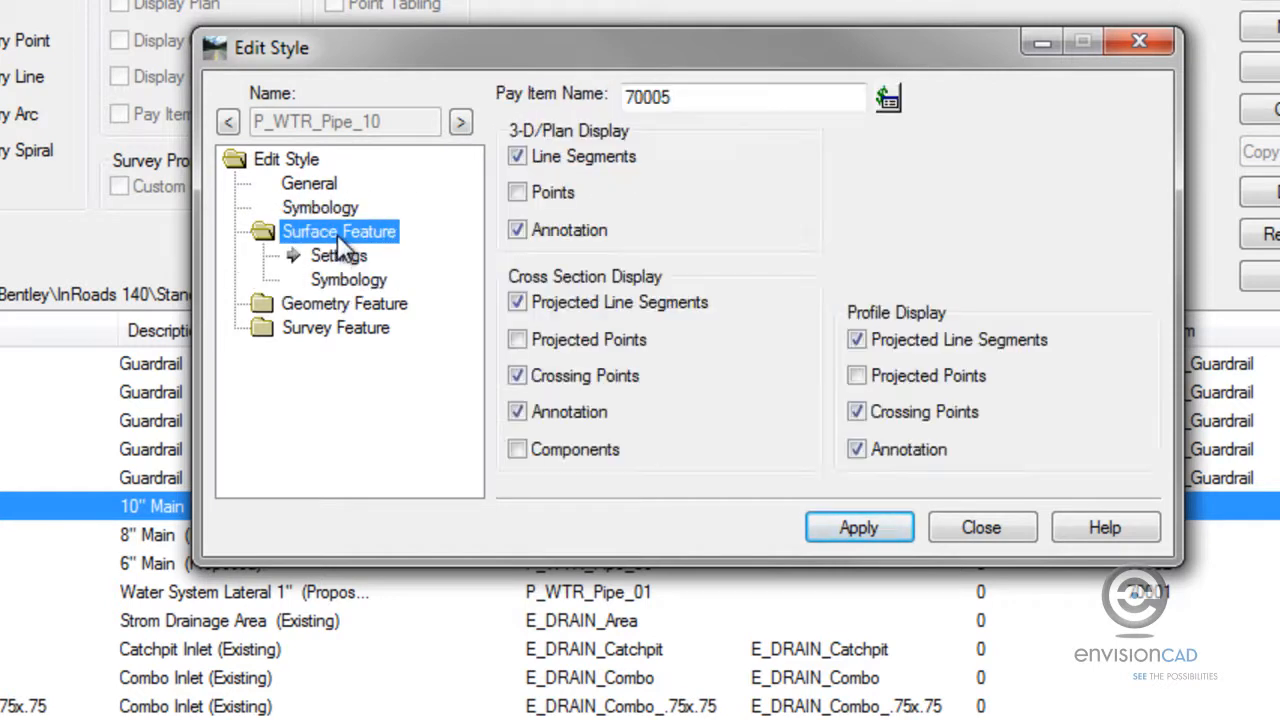
click(670, 97)
drag(670, 100, 620, 98)
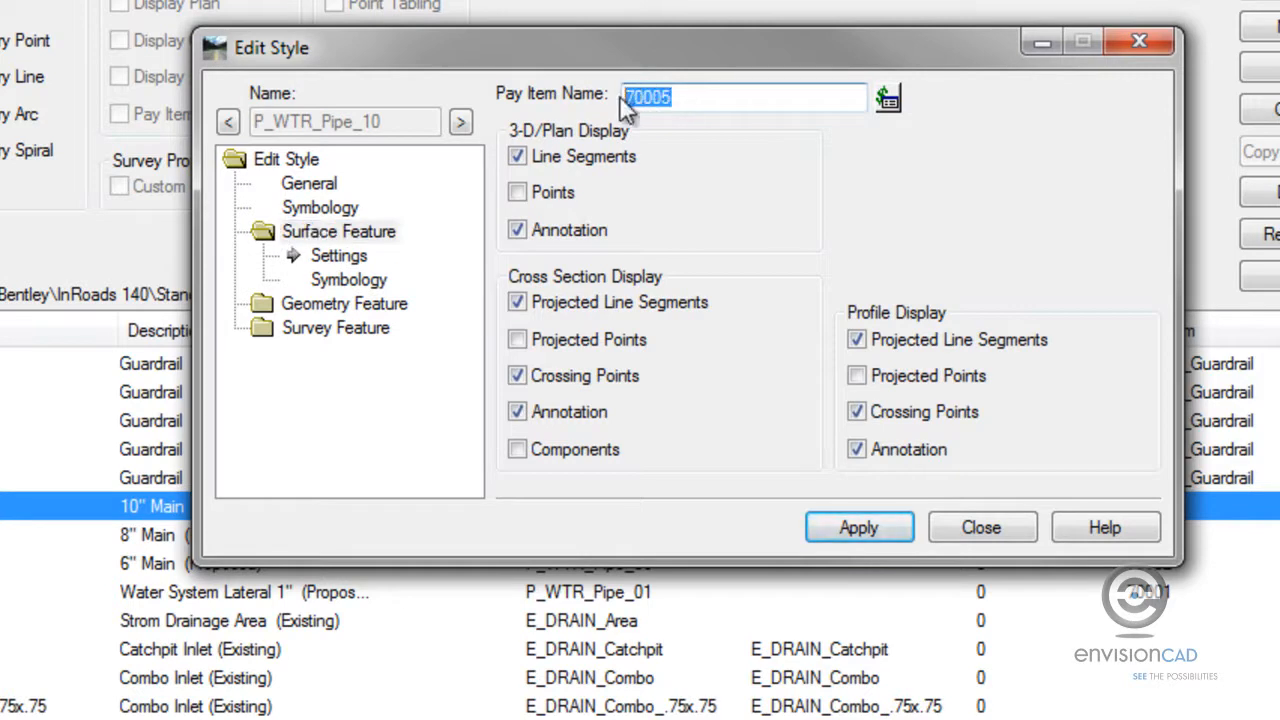
Step: Open the style's named symbology for editing and display the point symbology of its Default Point entry
click(320, 207)
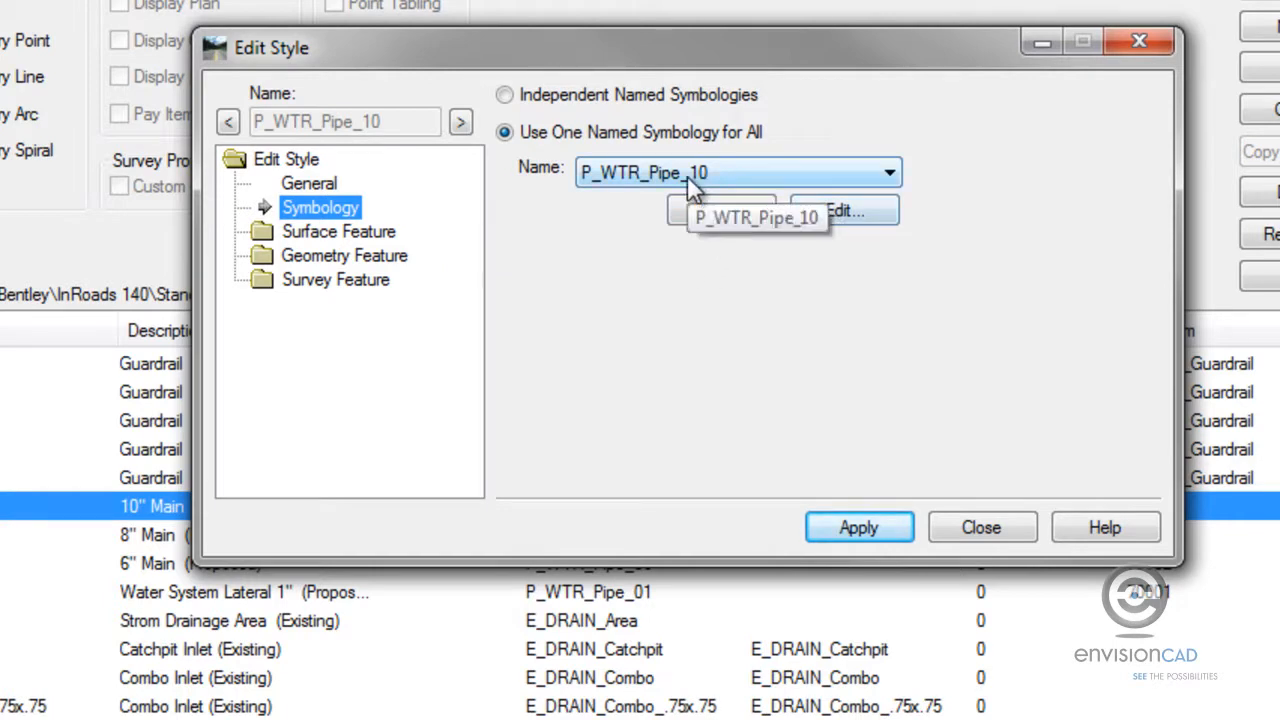
click(855, 213)
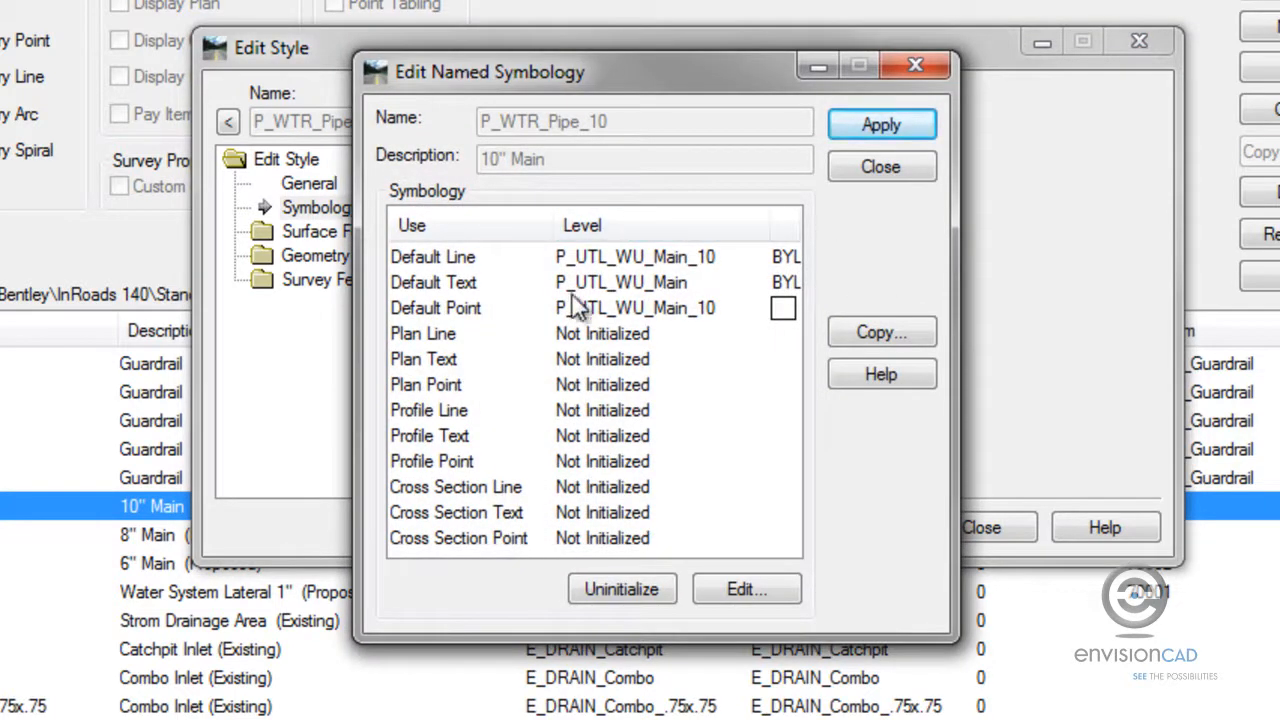
click(466, 309)
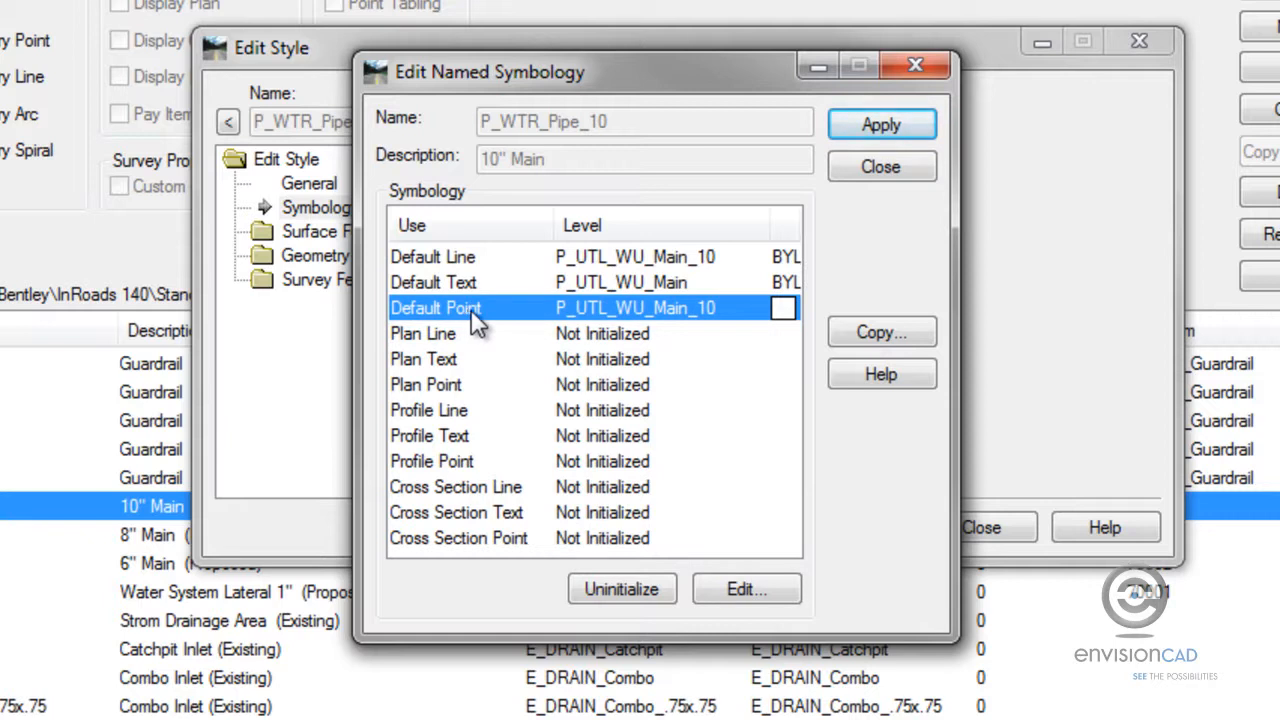
double_click(471, 309)
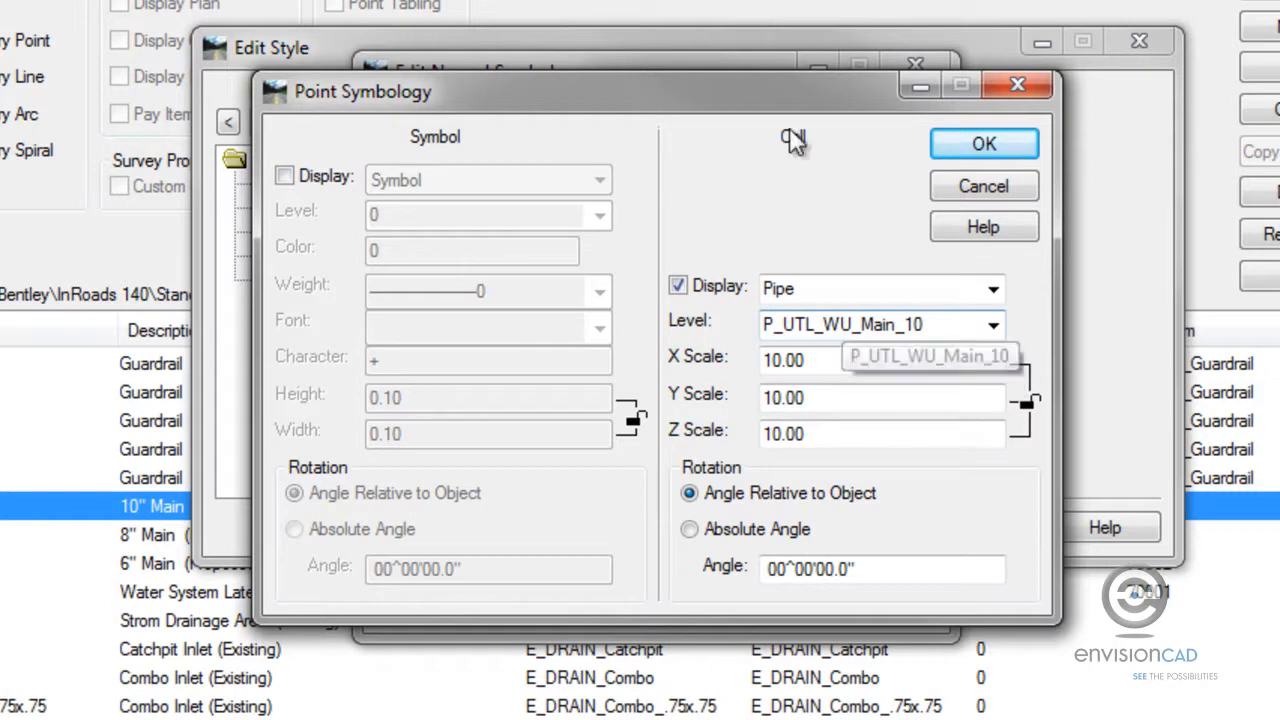
Step: Examine the Pipe cell and its X scale in the point symbology, and close the style dialogs without saving symbology changes
drag(762, 82, 790, 243)
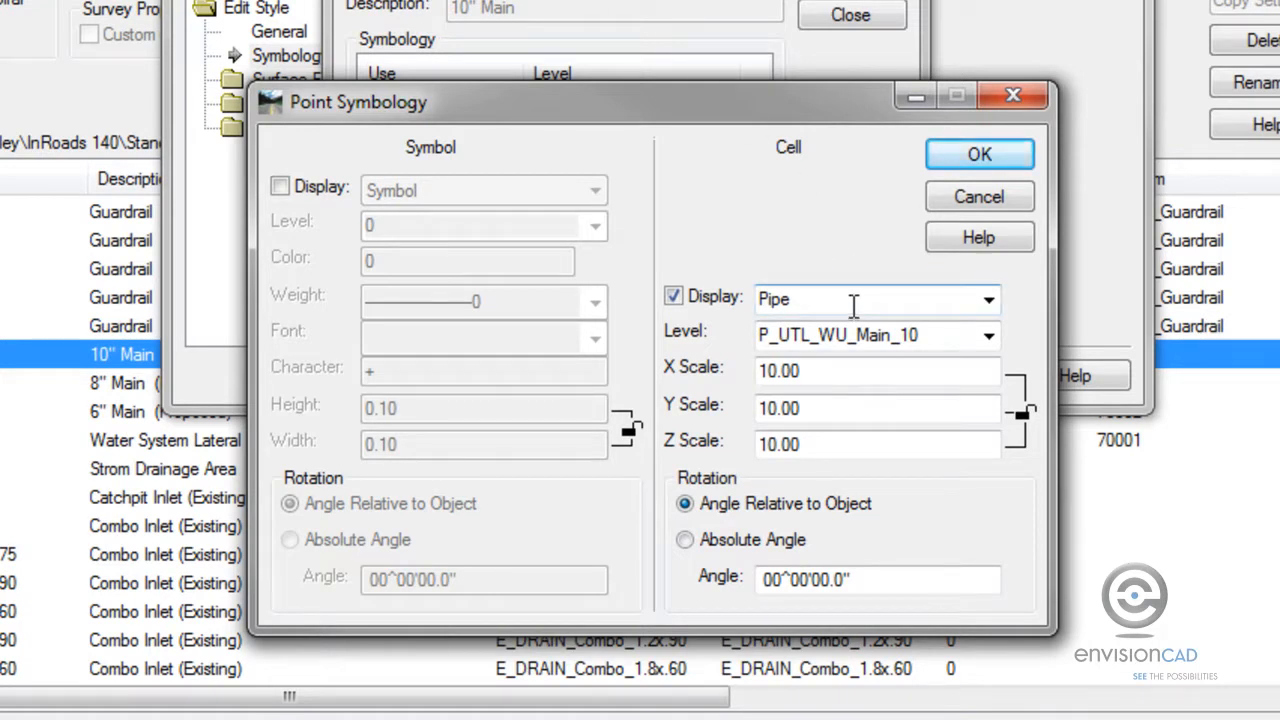
double_click(773, 299)
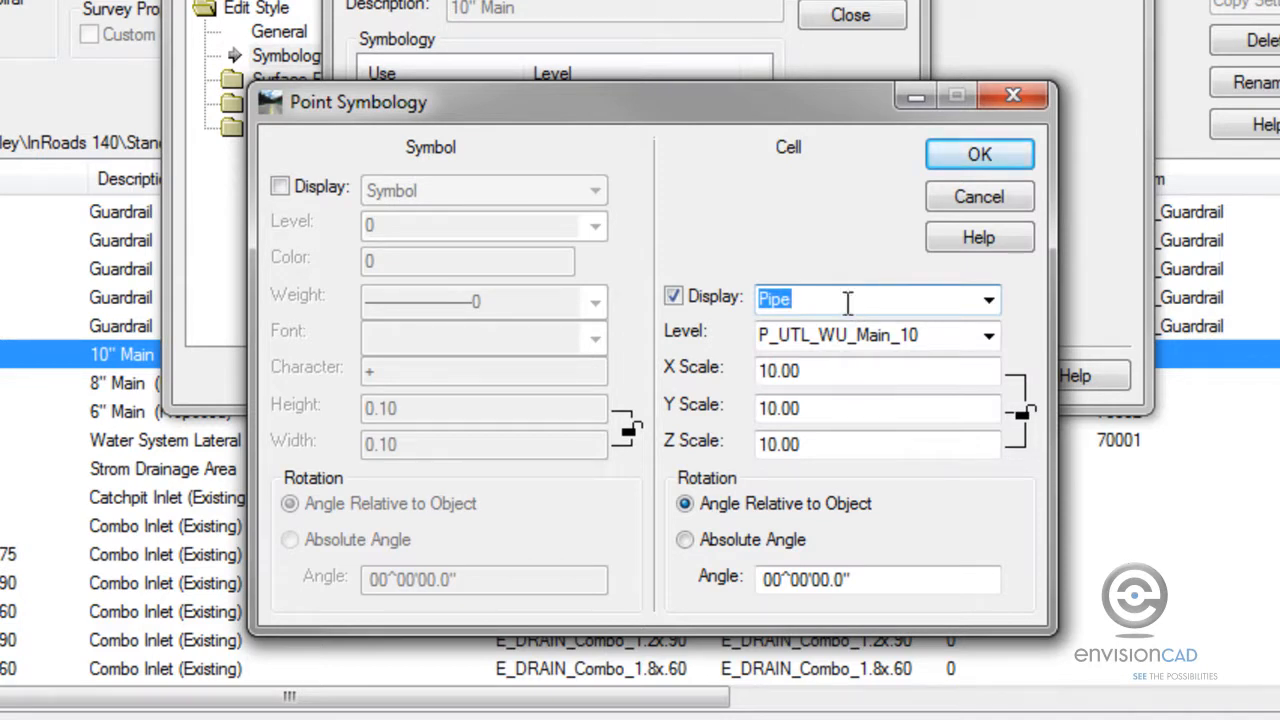
drag(806, 366, 754, 371)
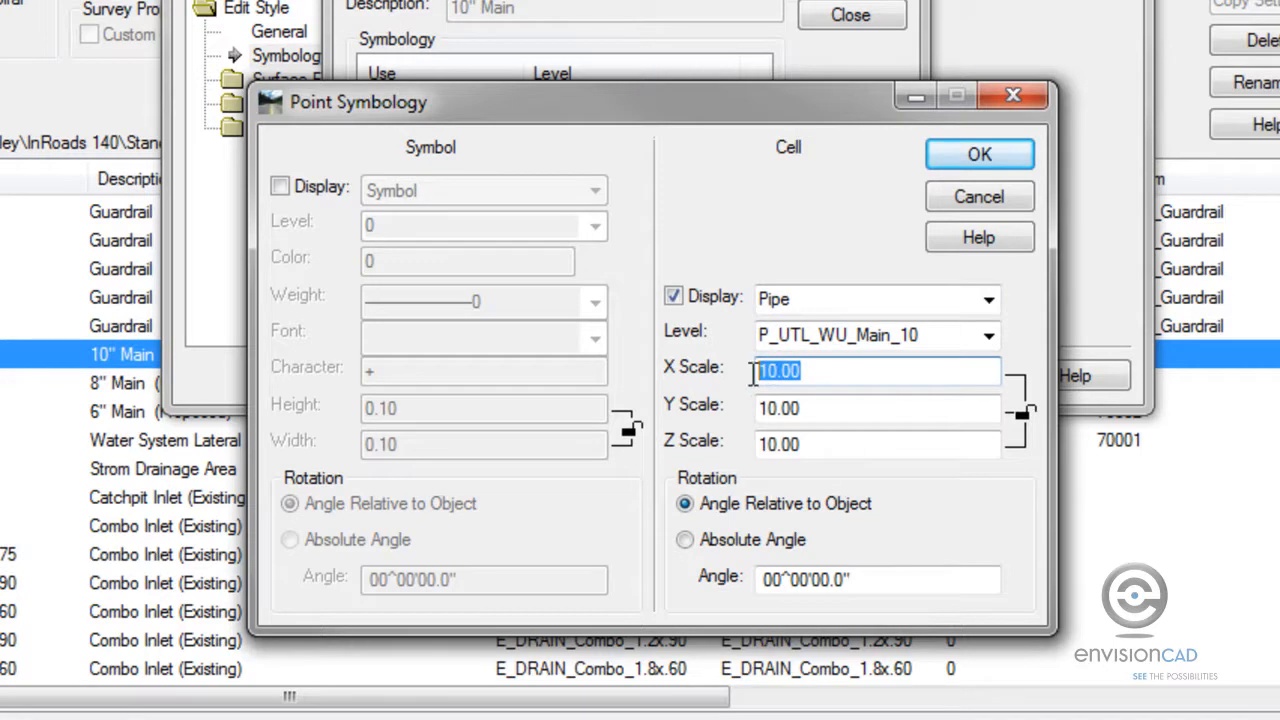
click(1018, 162)
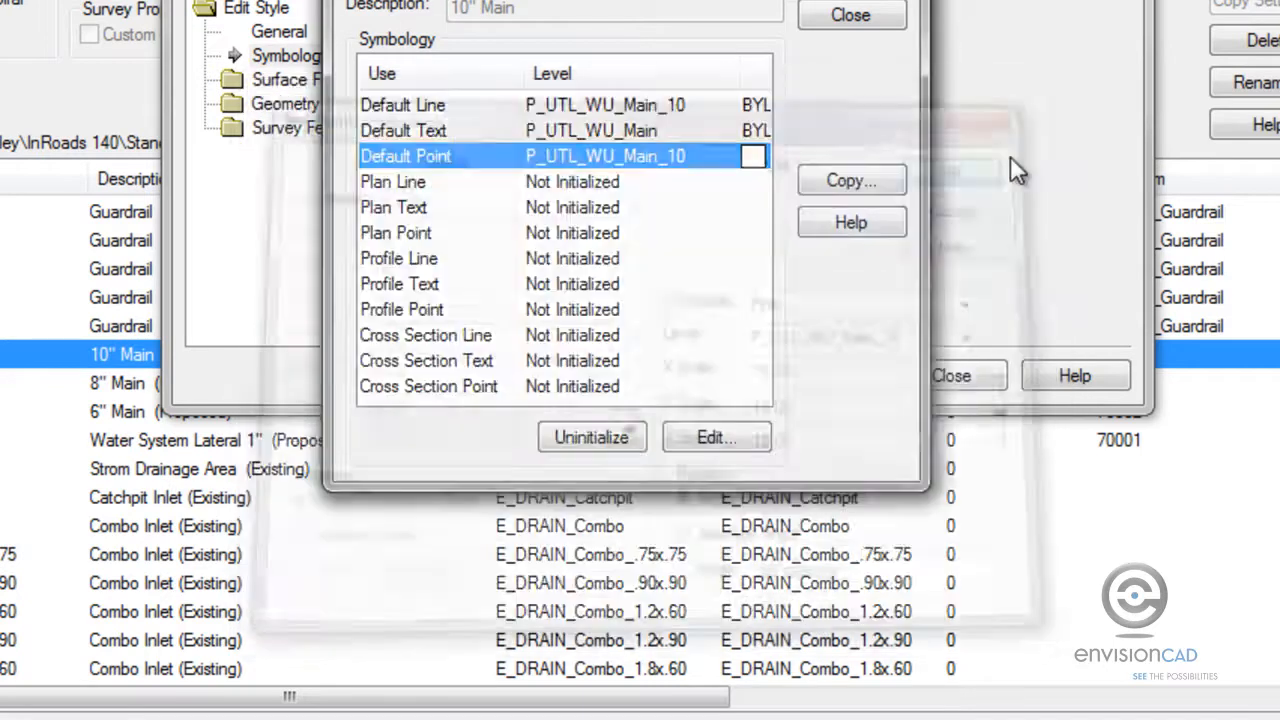
click(871, 20)
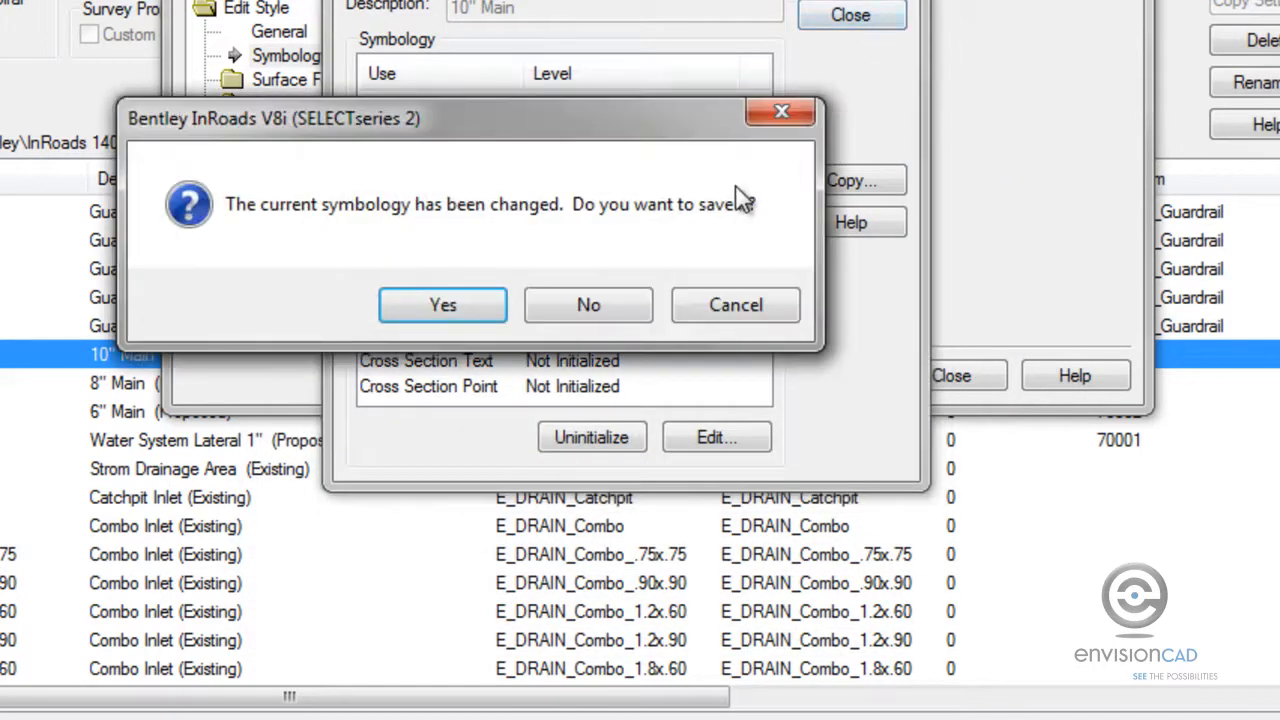
click(597, 302)
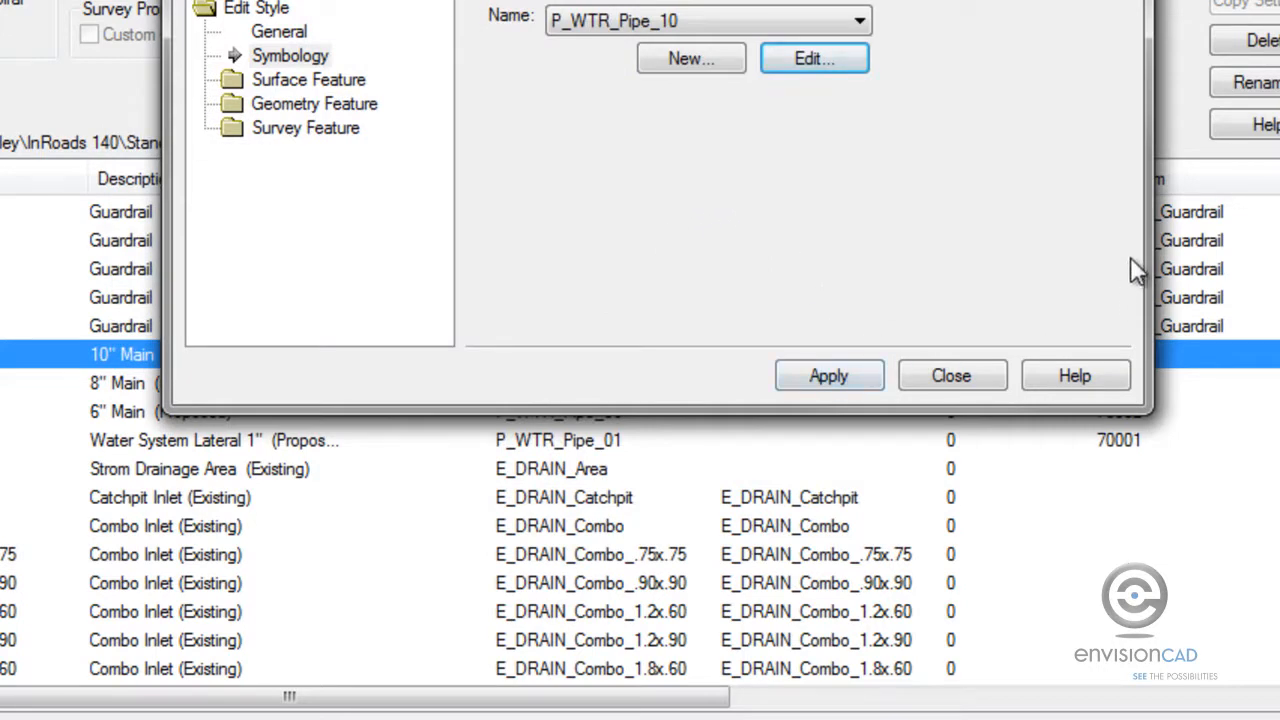
key(Escape)
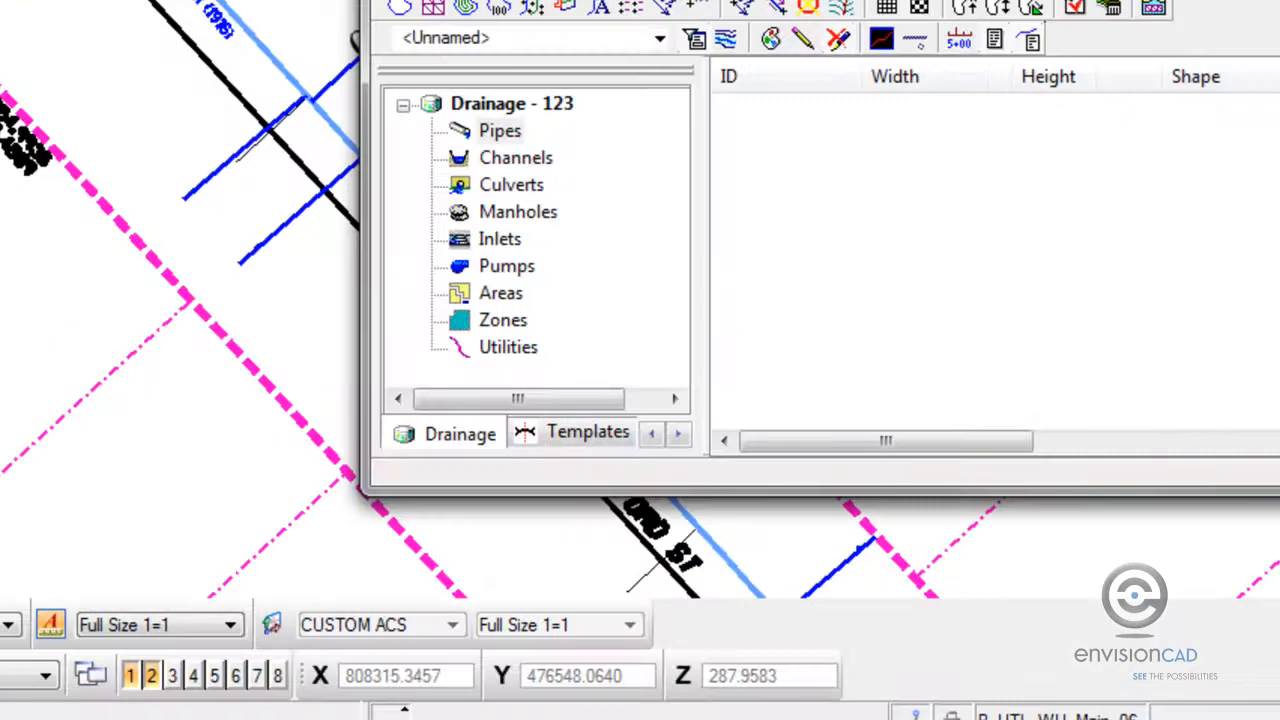
Step: Review the WaterMains pay items in the Pay Item Manager and close it
click(734, 106)
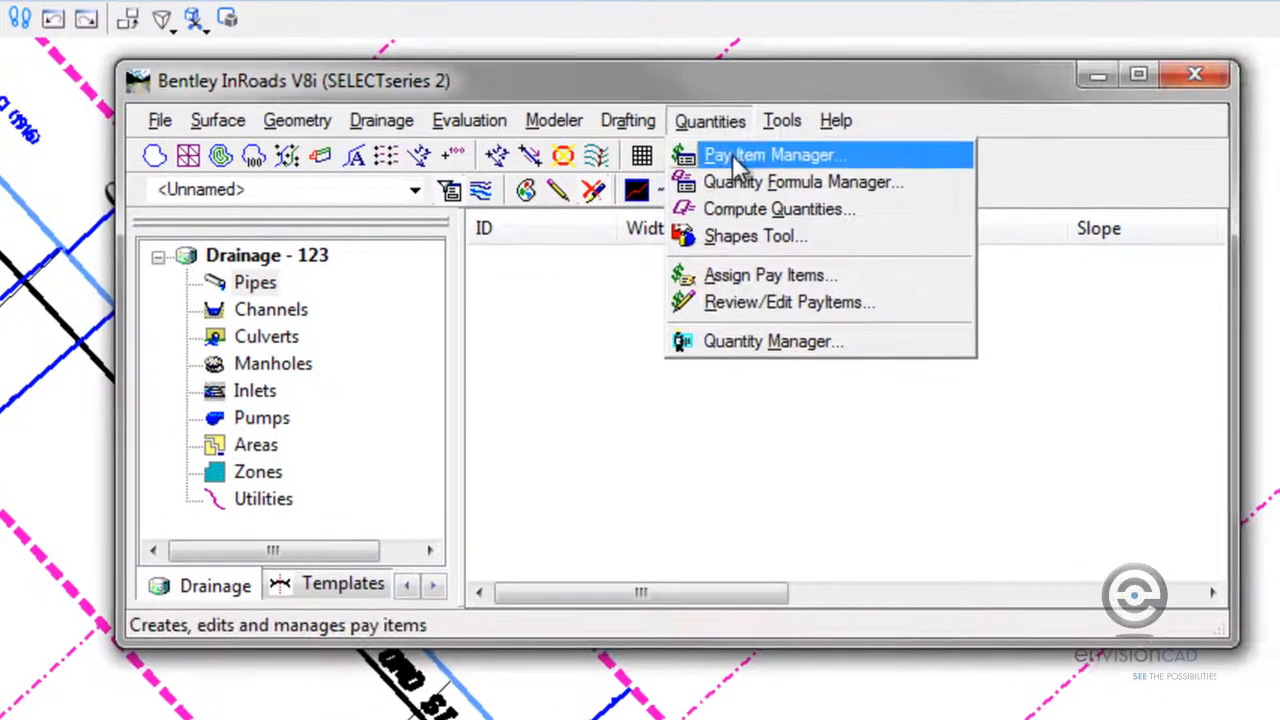
click(732, 154)
click(96, 278)
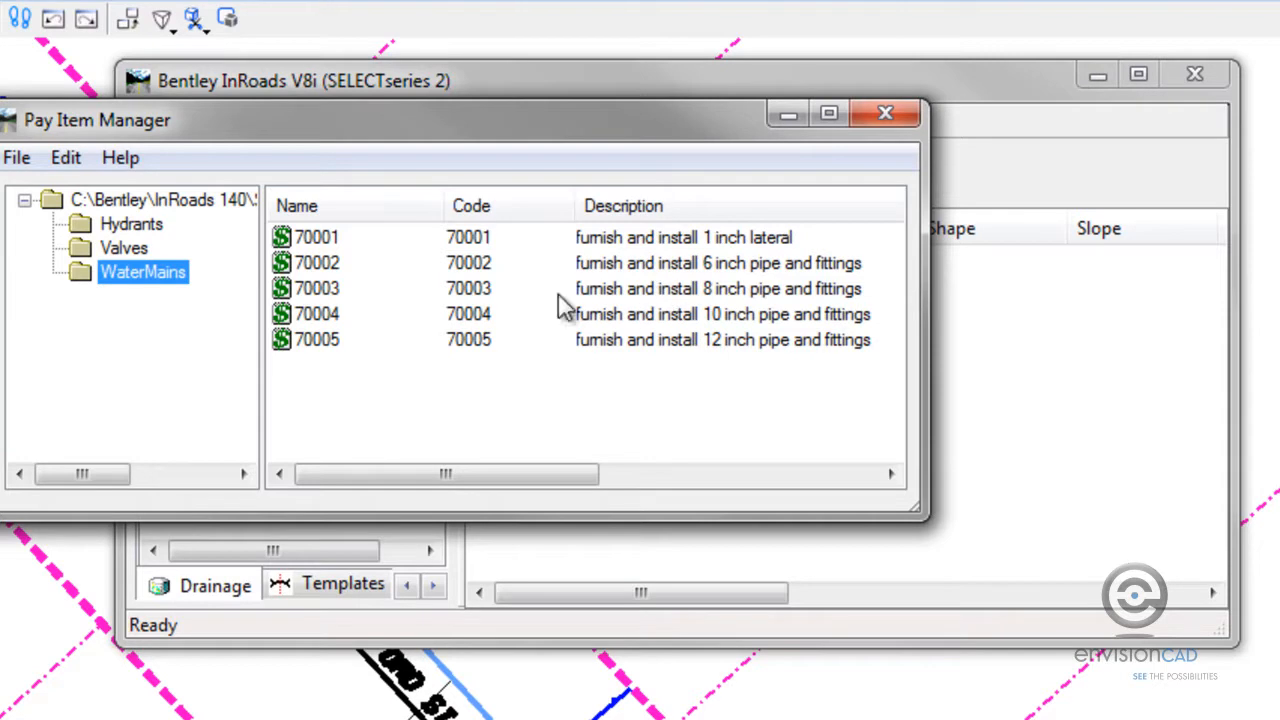
click(886, 114)
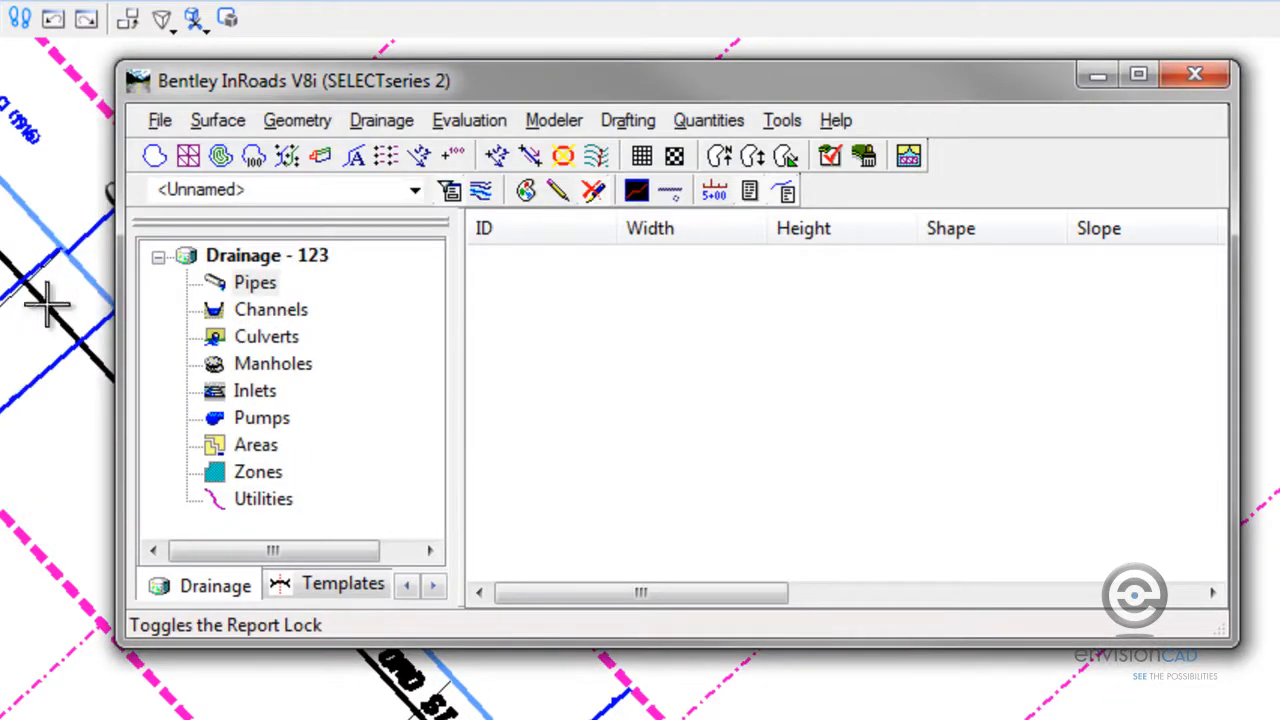
Step: Display the project's surfaces and view the feature data of Pickford Existing Ground
right_click(210, 592)
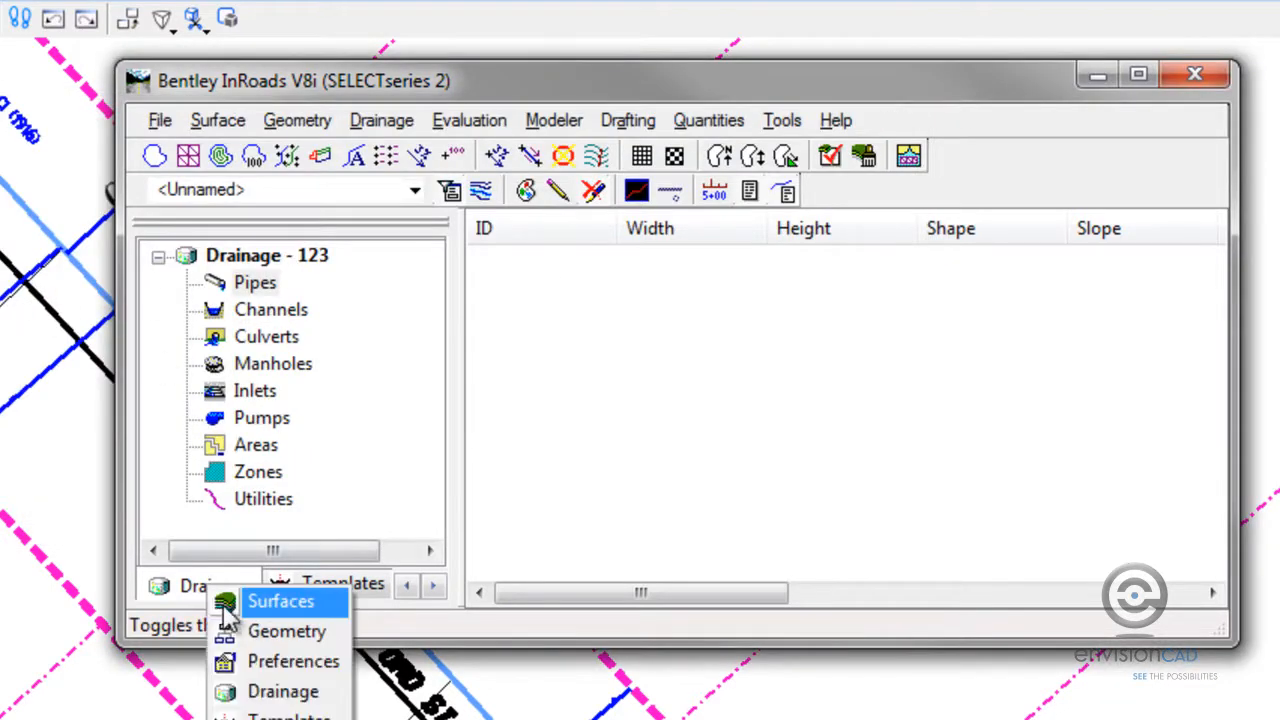
click(227, 610)
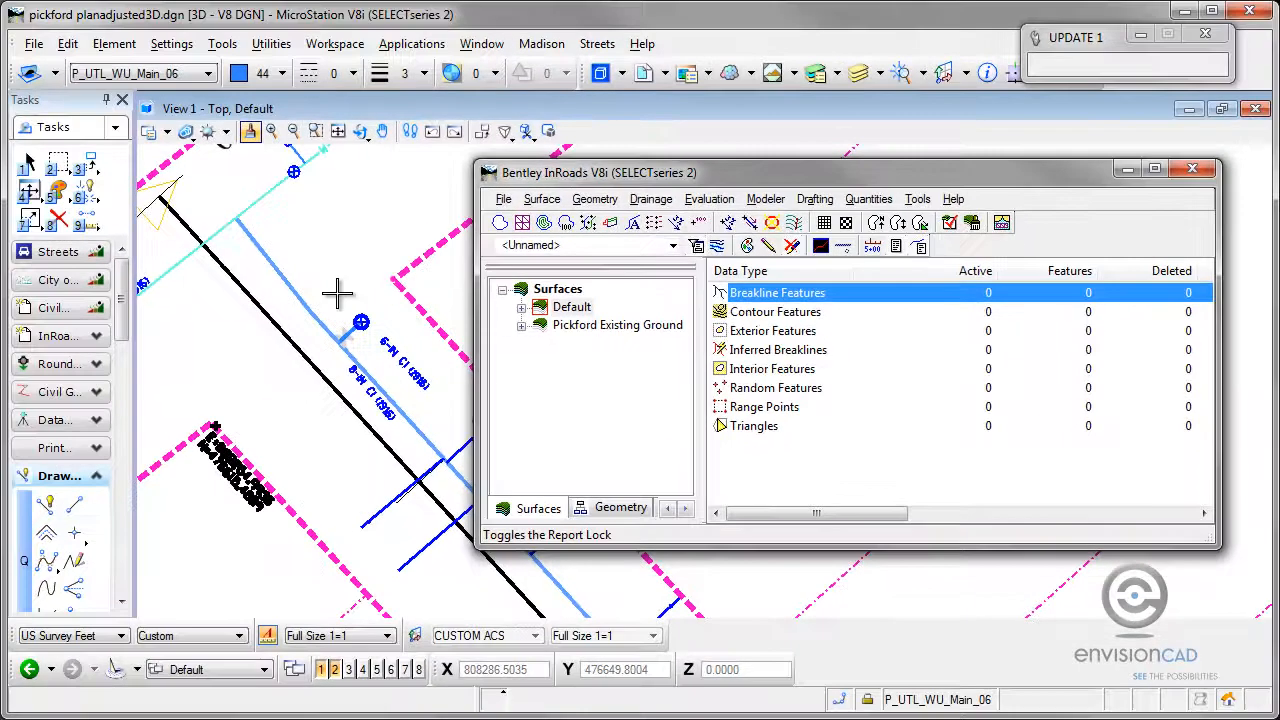
click(572, 328)
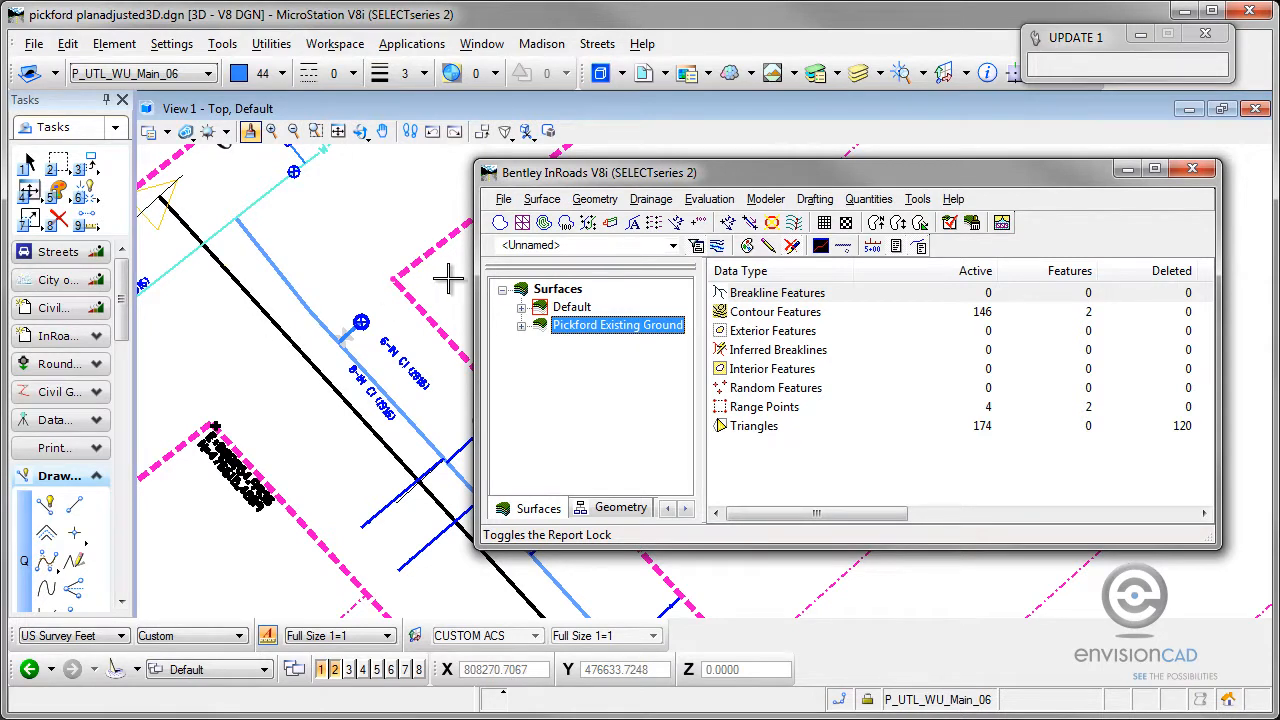
Step: Start a surface import from graphics into a new surface named Pickford Street Water System
click(506, 199)
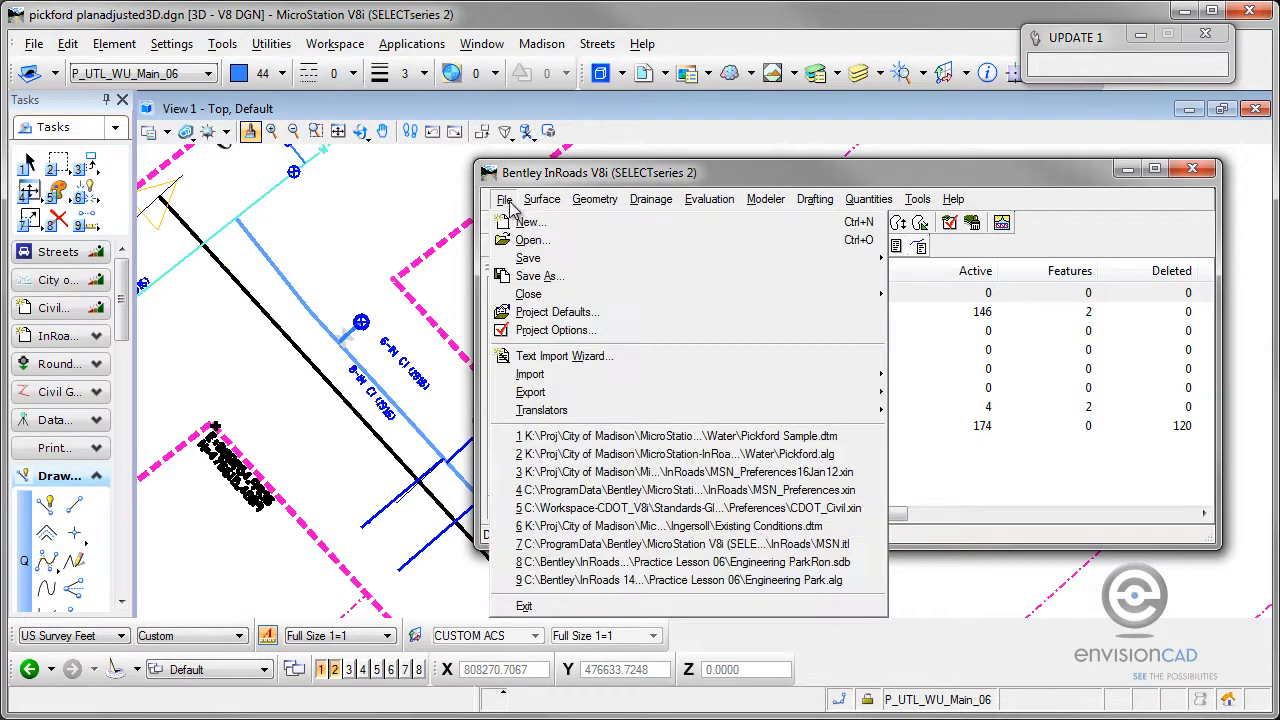
mouse_move(571, 374)
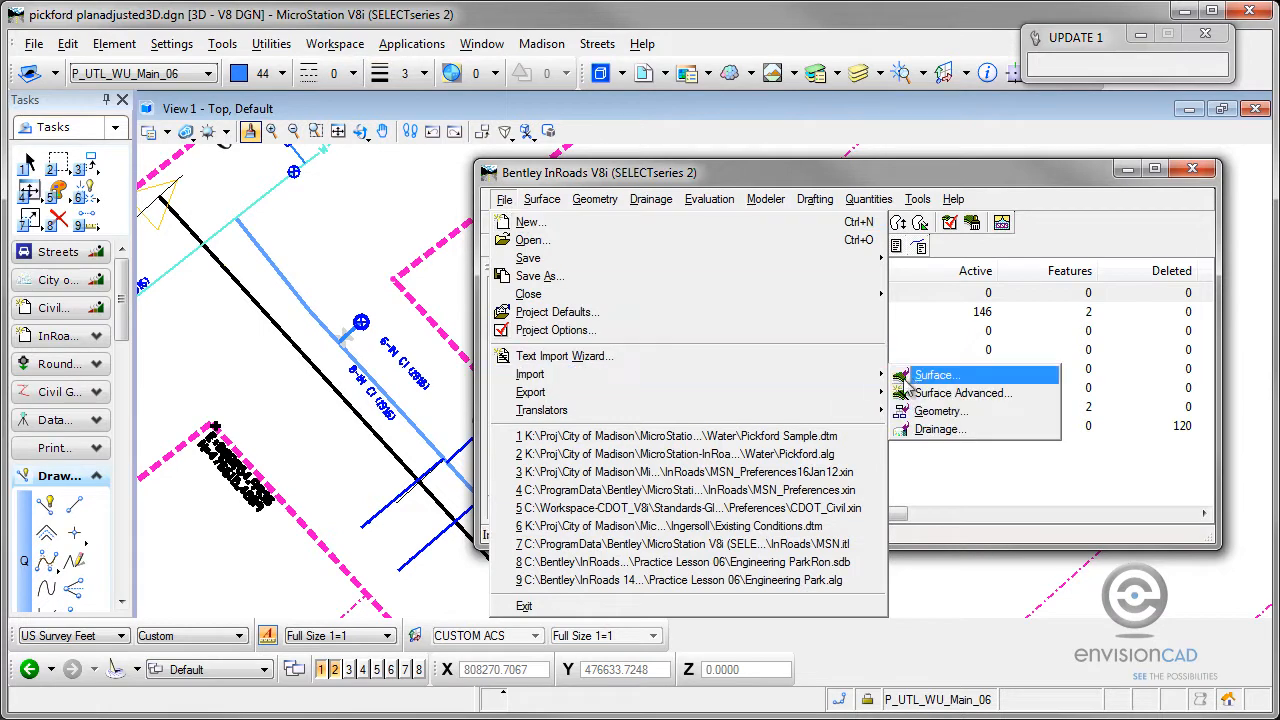
click(905, 378)
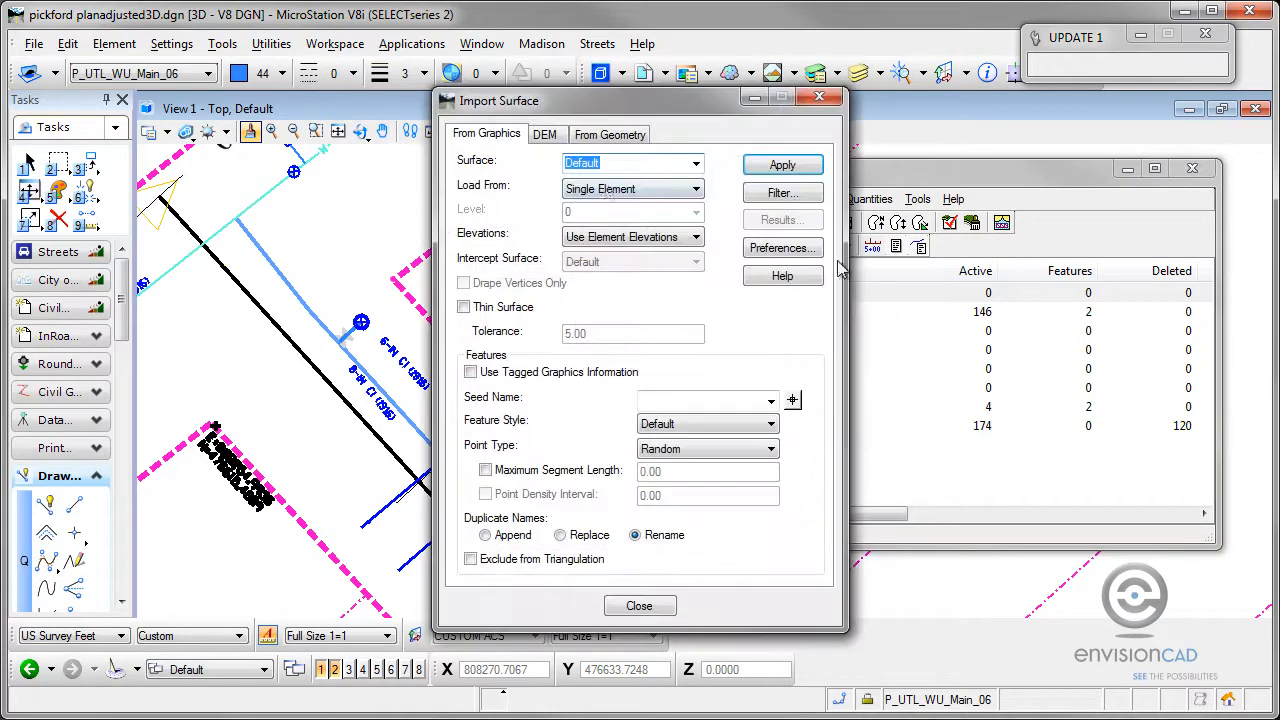
text(Pickford Street Water)
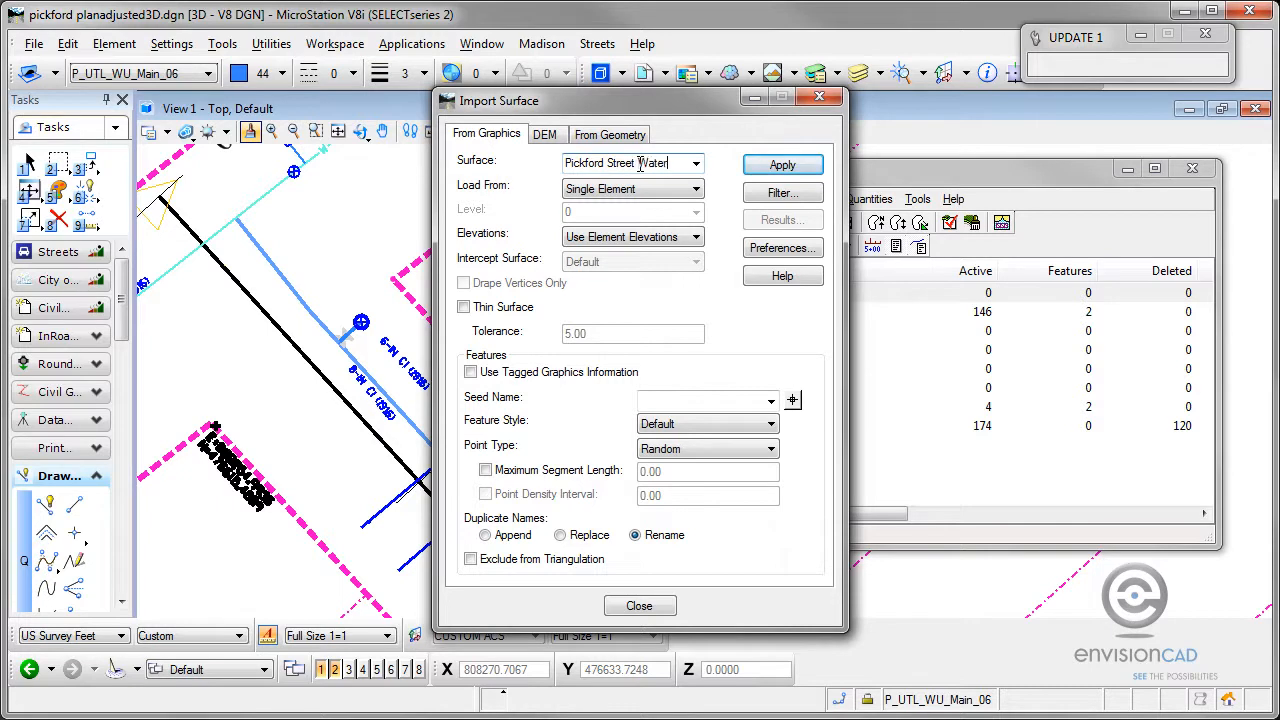
text(ystem)
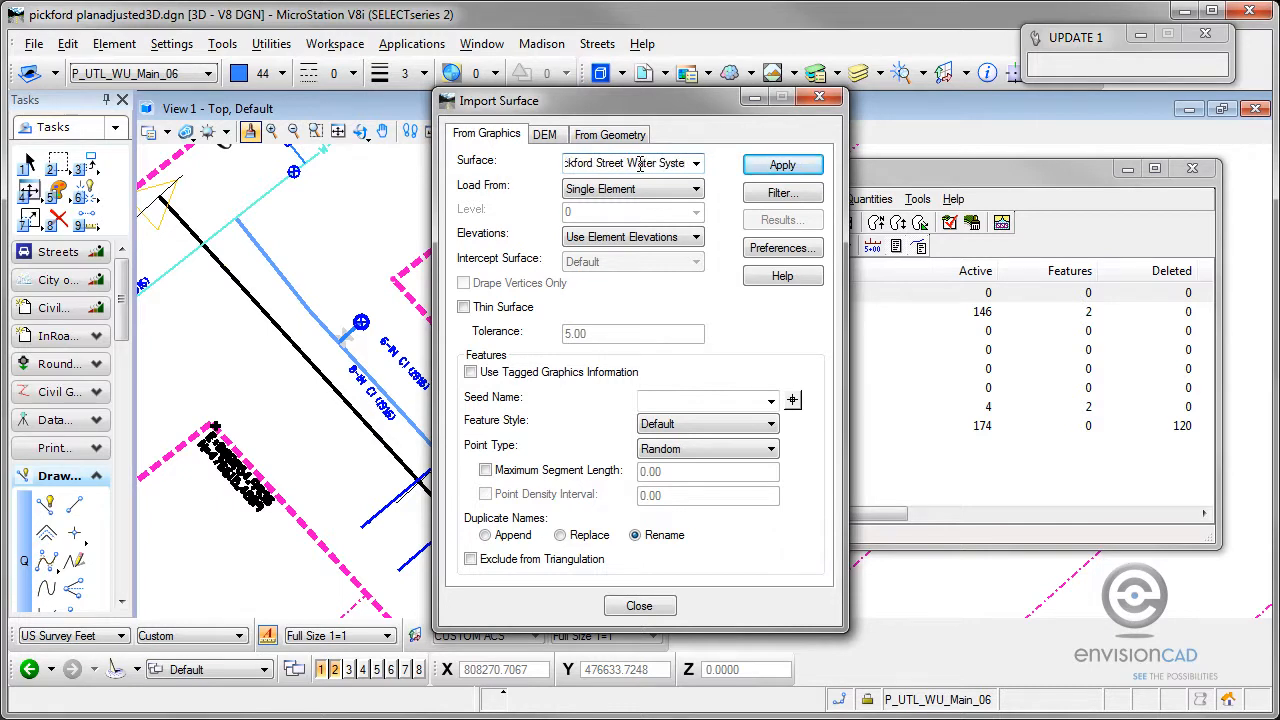
Step: Load the import from level P_UTL_WU_Lateral, using the element elevations
click(597, 191)
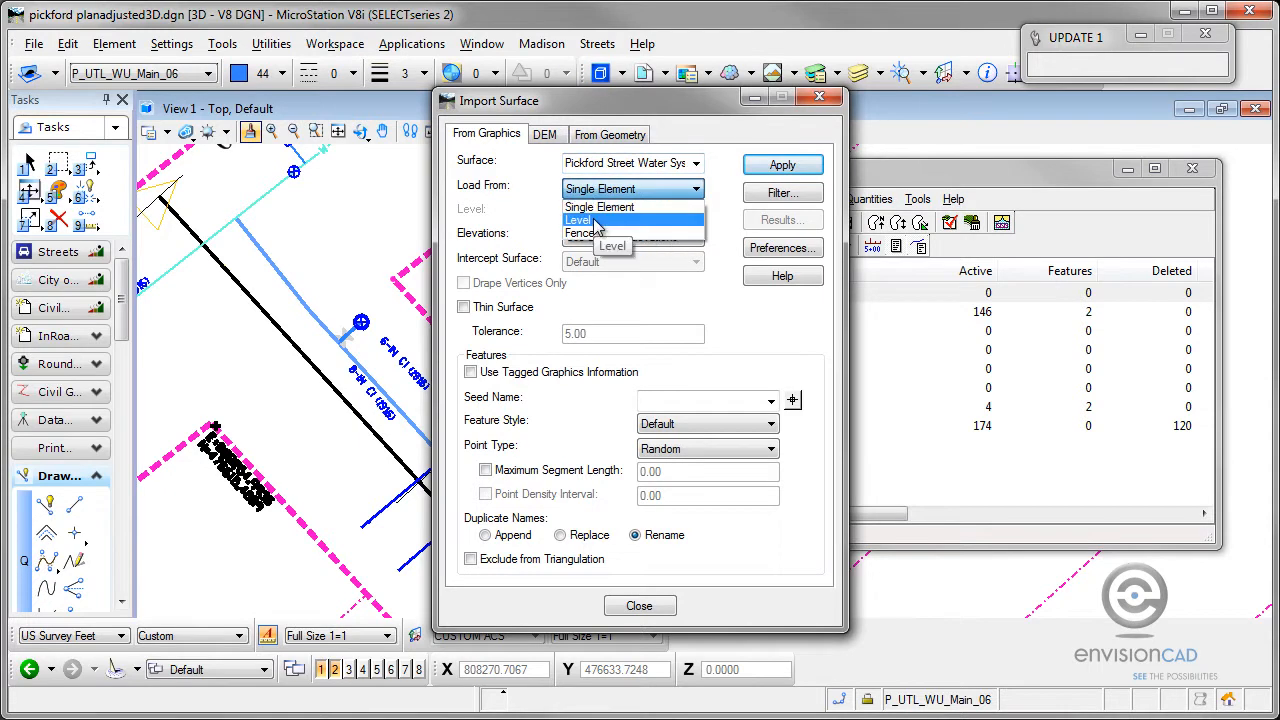
click(595, 220)
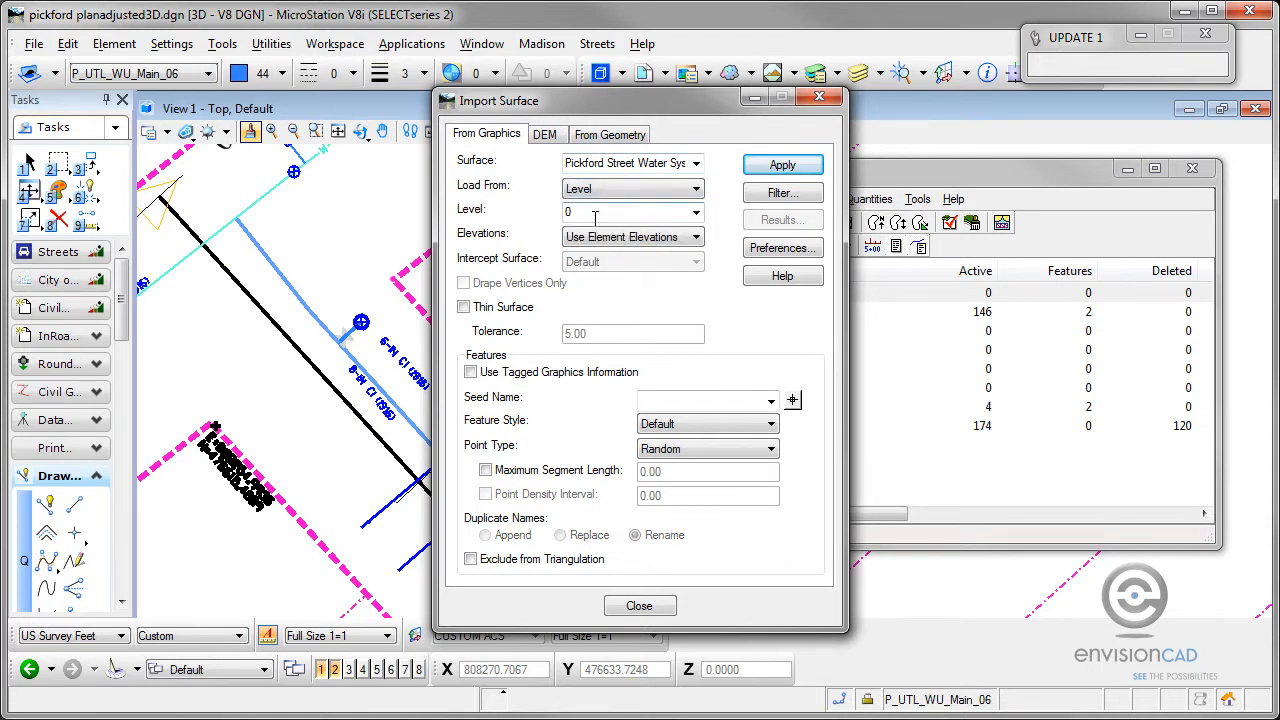
click(696, 213)
scroll(700, 282, down, 1)
drag(698, 250, 704, 564)
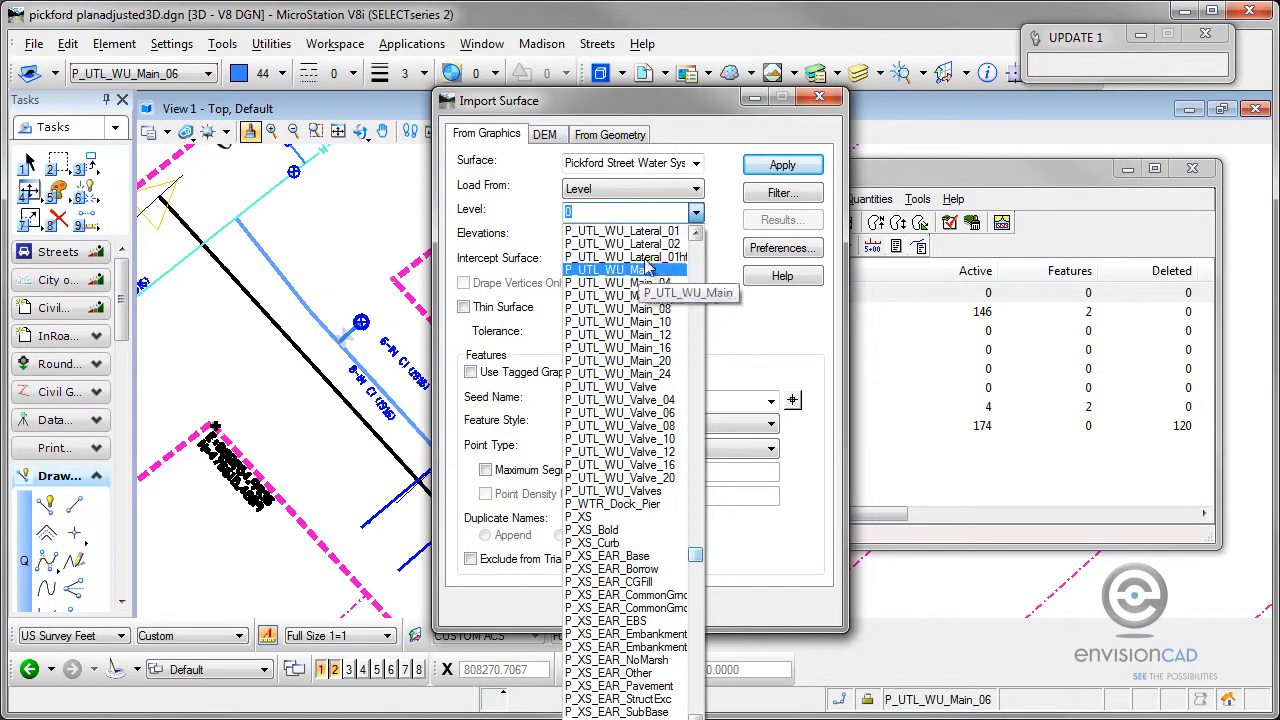
scroll(668, 245, up, 3)
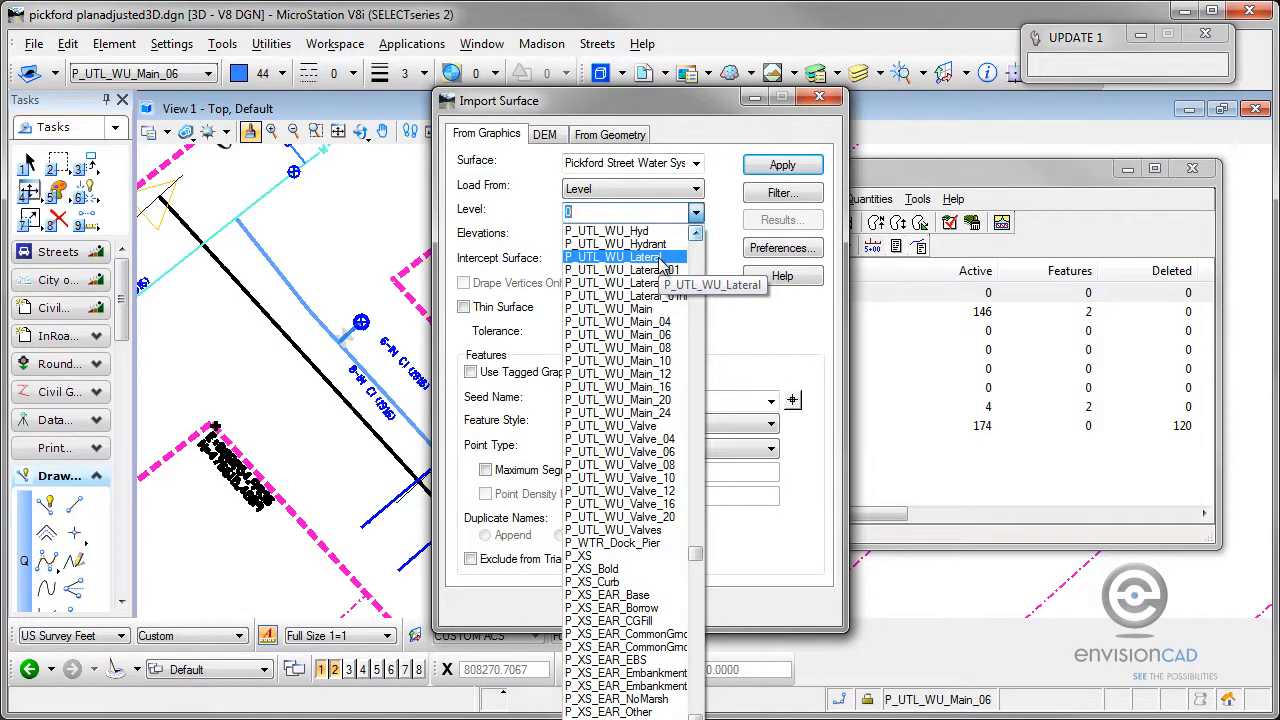
click(660, 258)
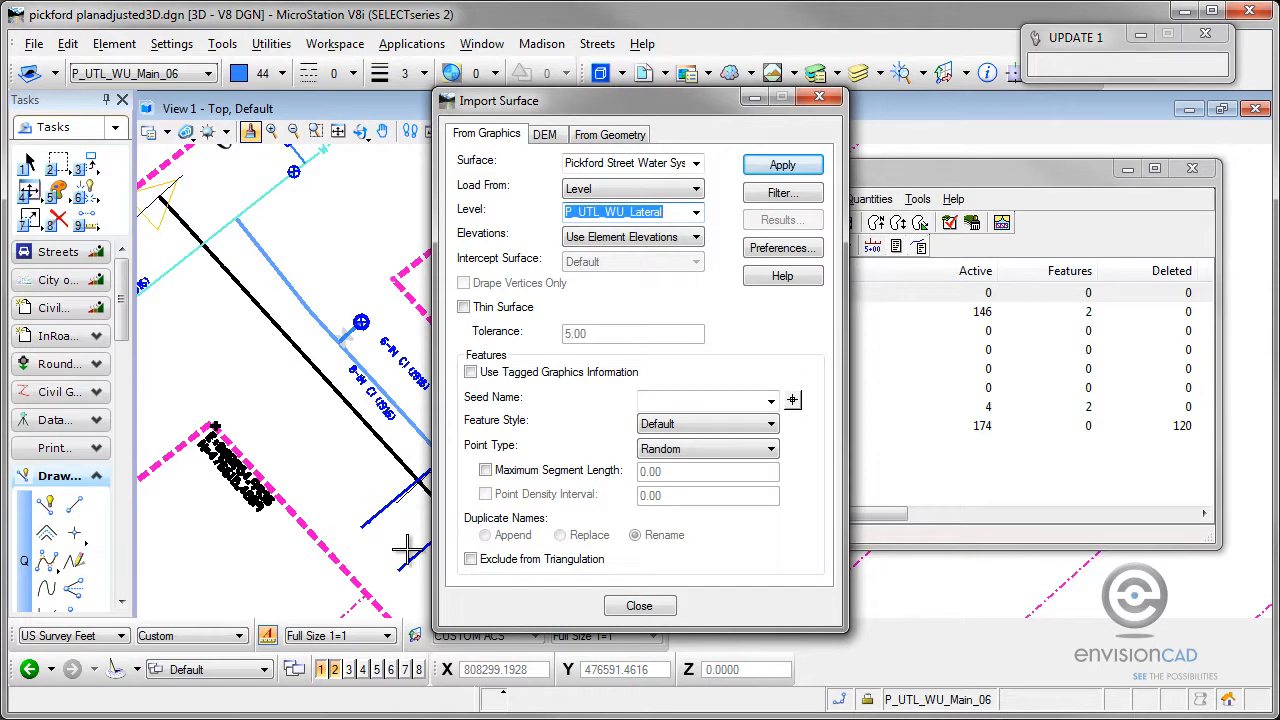
click(624, 238)
click(624, 249)
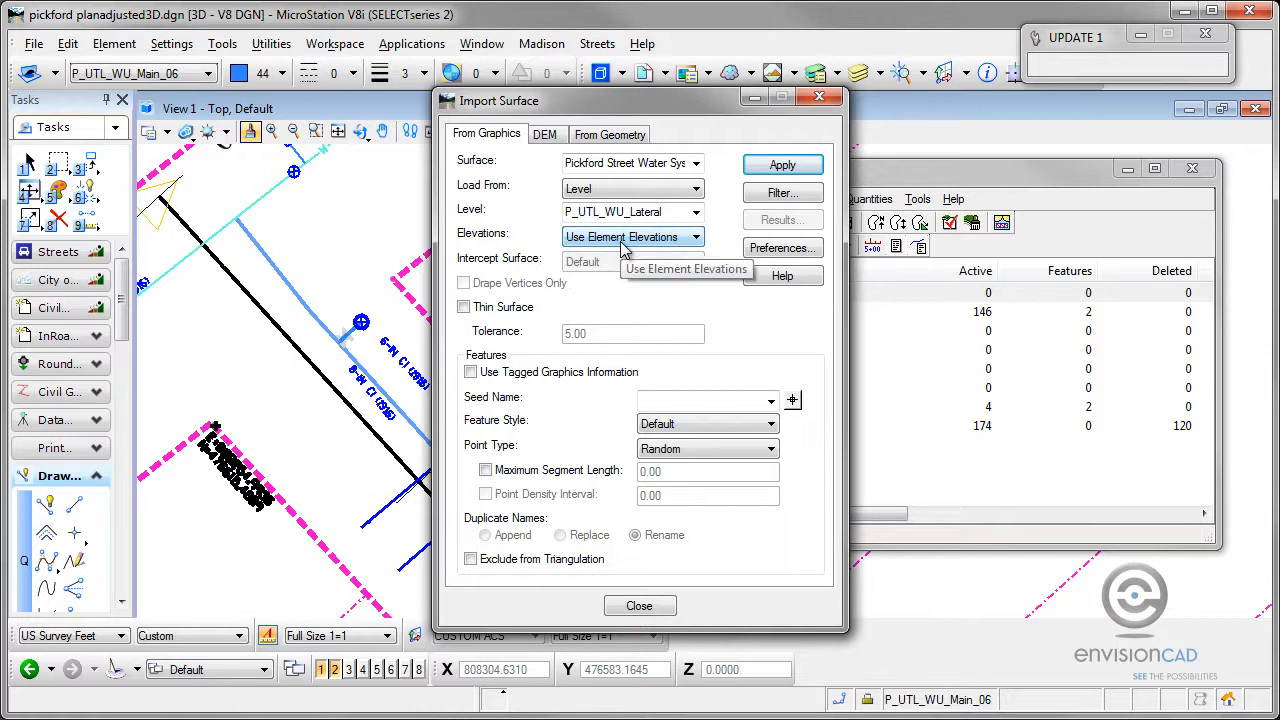
Step: Set the seed name to Lateral_01, the feature style to P_WTR_Pipe_01 and the point type to Breakline
click(691, 401)
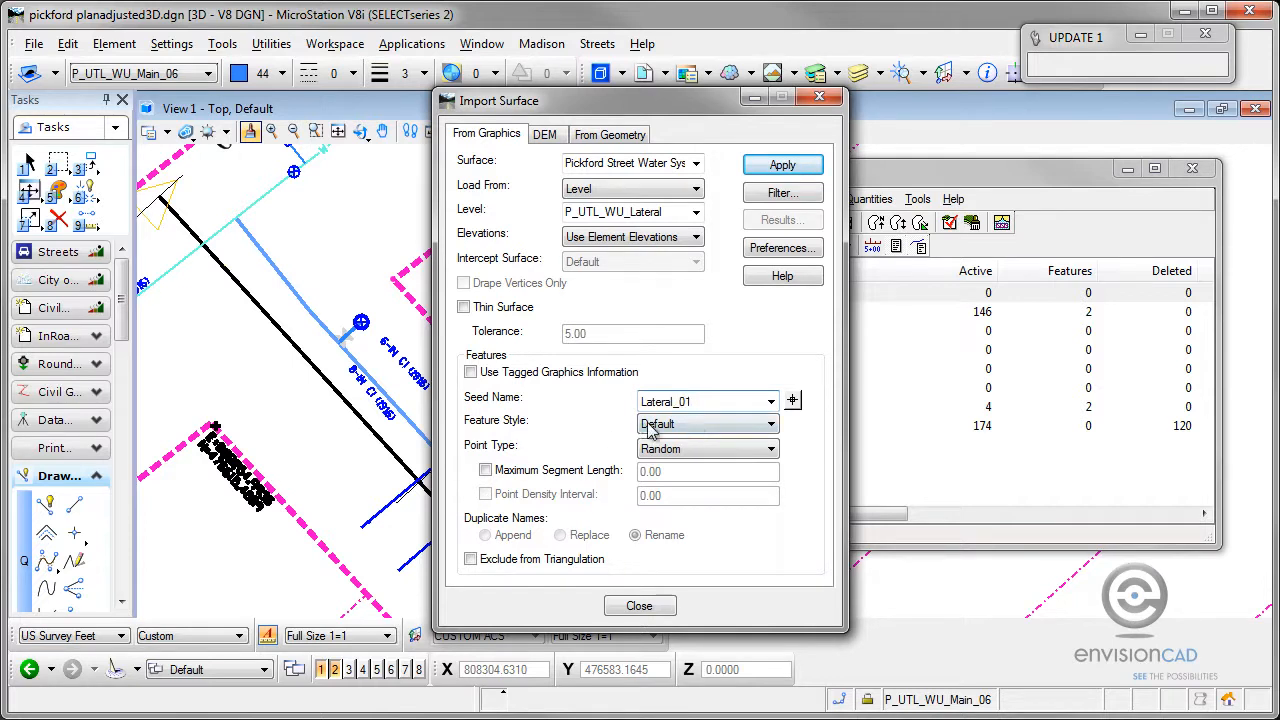
click(703, 428)
drag(773, 0, 778, 364)
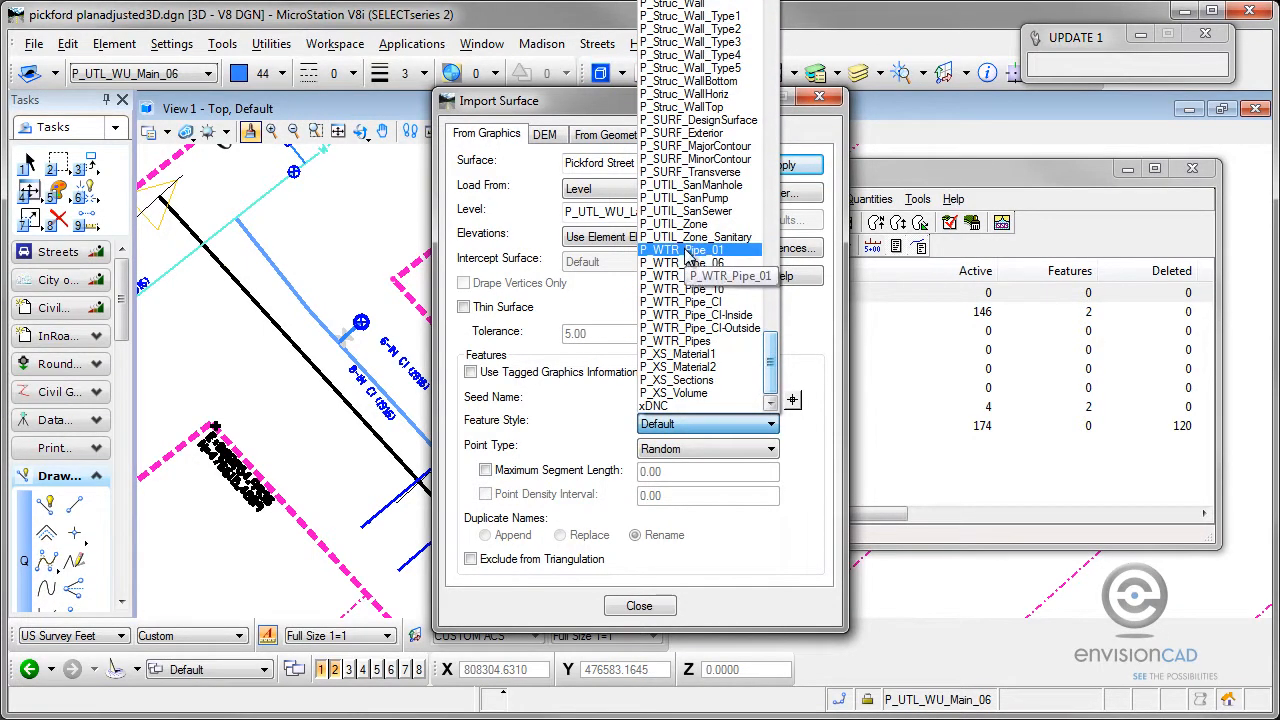
click(688, 250)
click(738, 450)
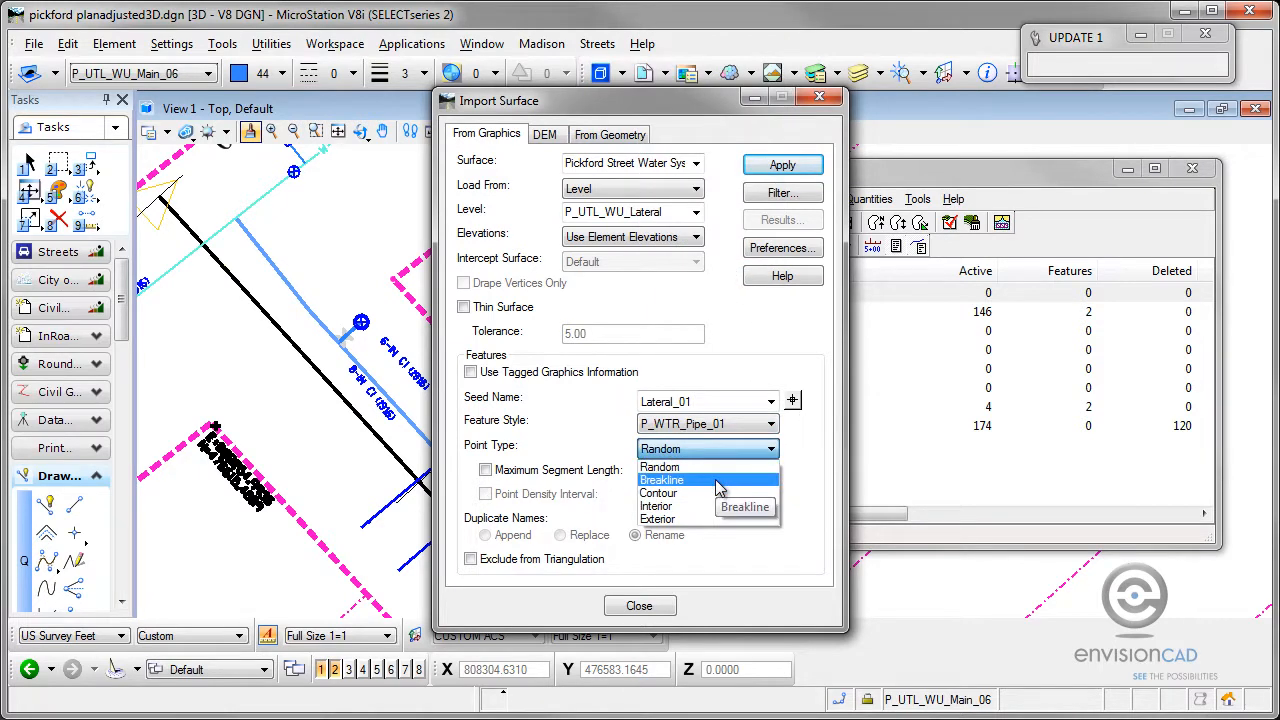
click(718, 486)
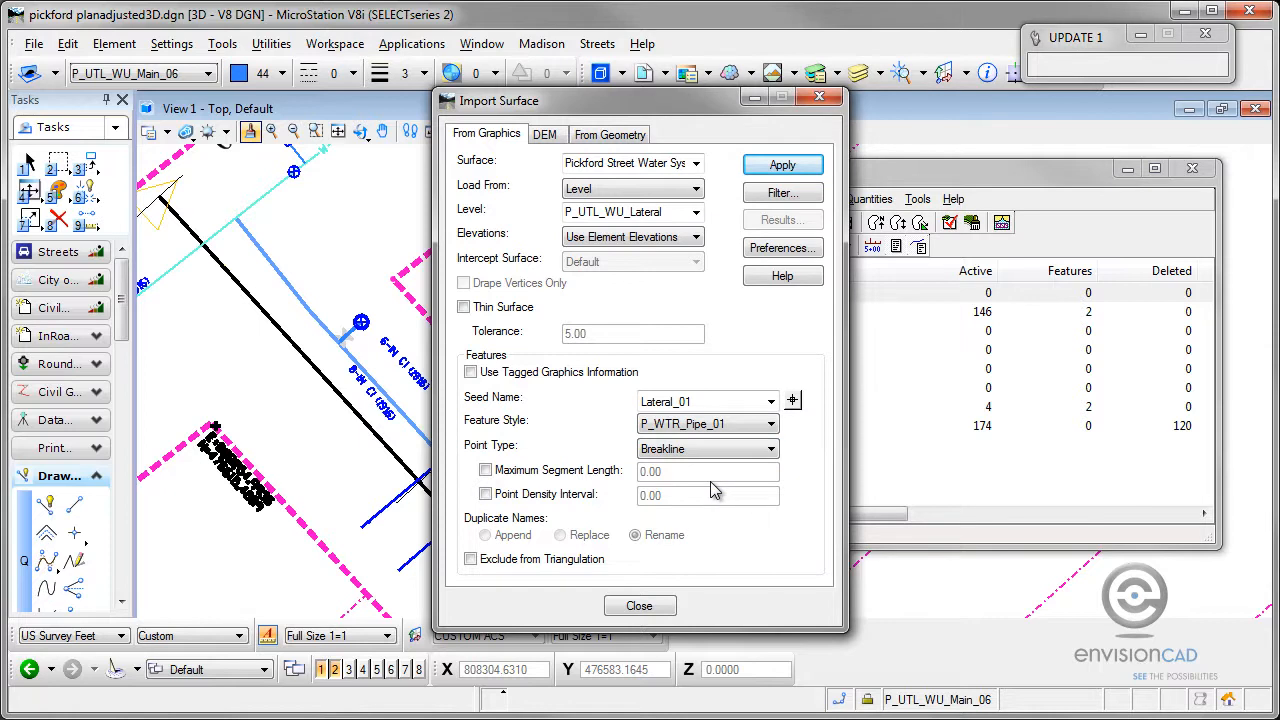
Step: Import the laterals excluded from triangulation and display the feature data of the Pickford Street Water System surface
click(471, 560)
click(788, 166)
drag(700, 112, 317, 95)
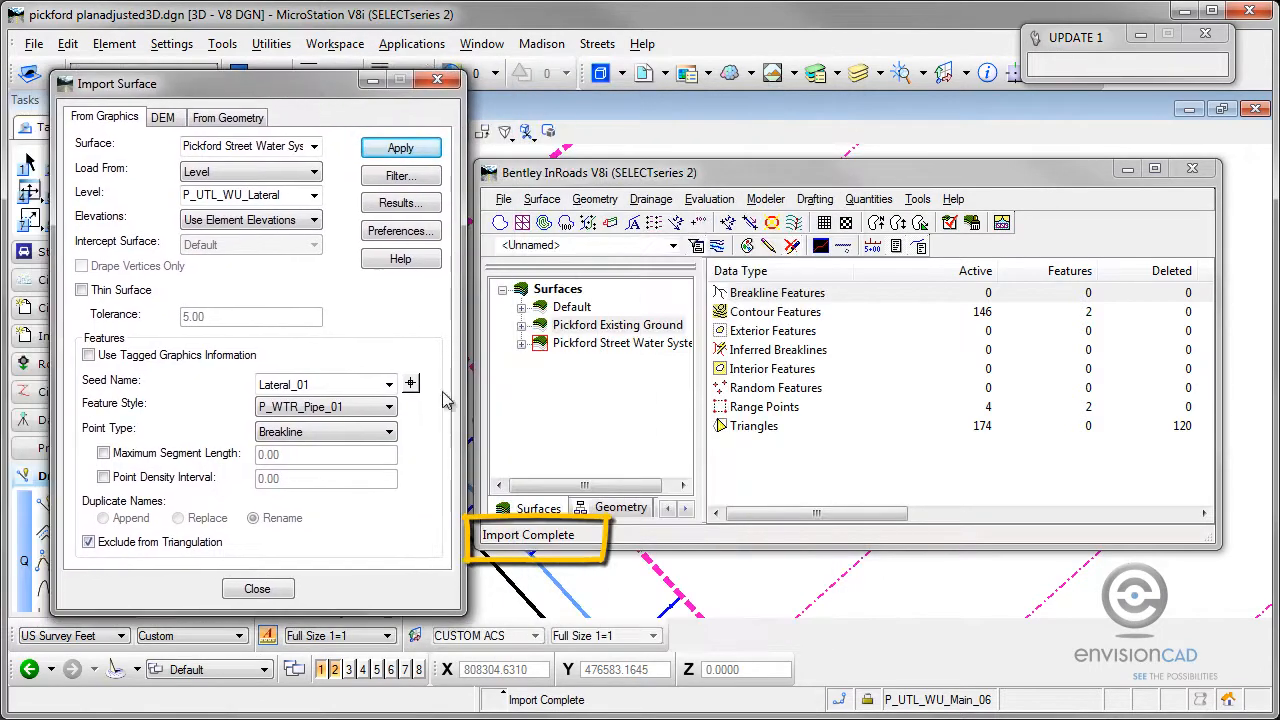
click(578, 343)
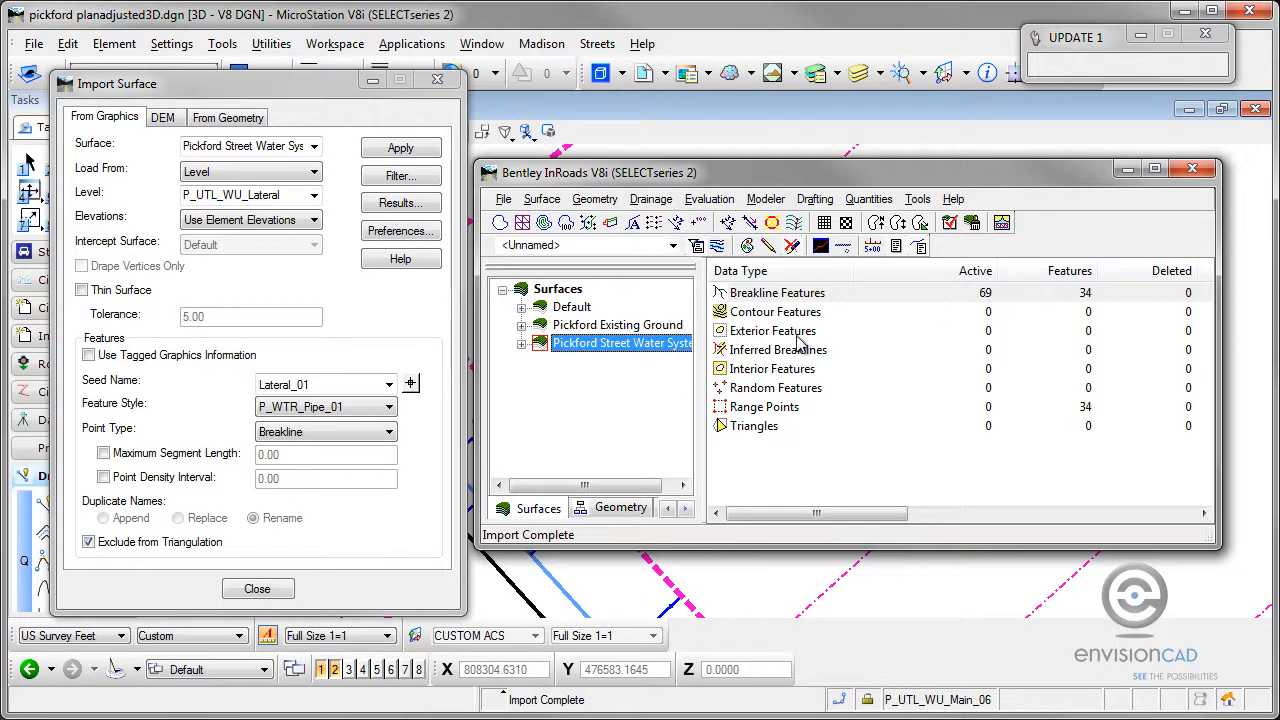
Step: Import level P_UTL_WU_Main_06 into the water system surface with feature style P_WTR_Pipe_06 and seed name Main_06_01
click(313, 196)
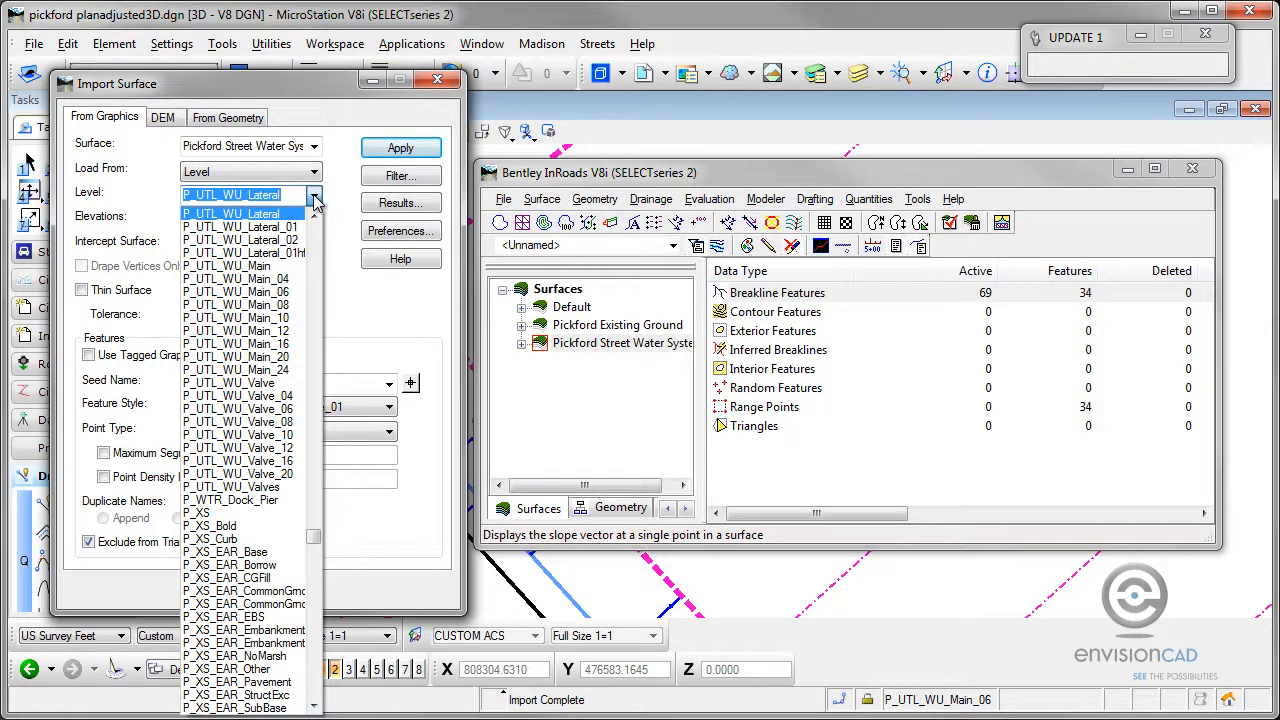
click(286, 292)
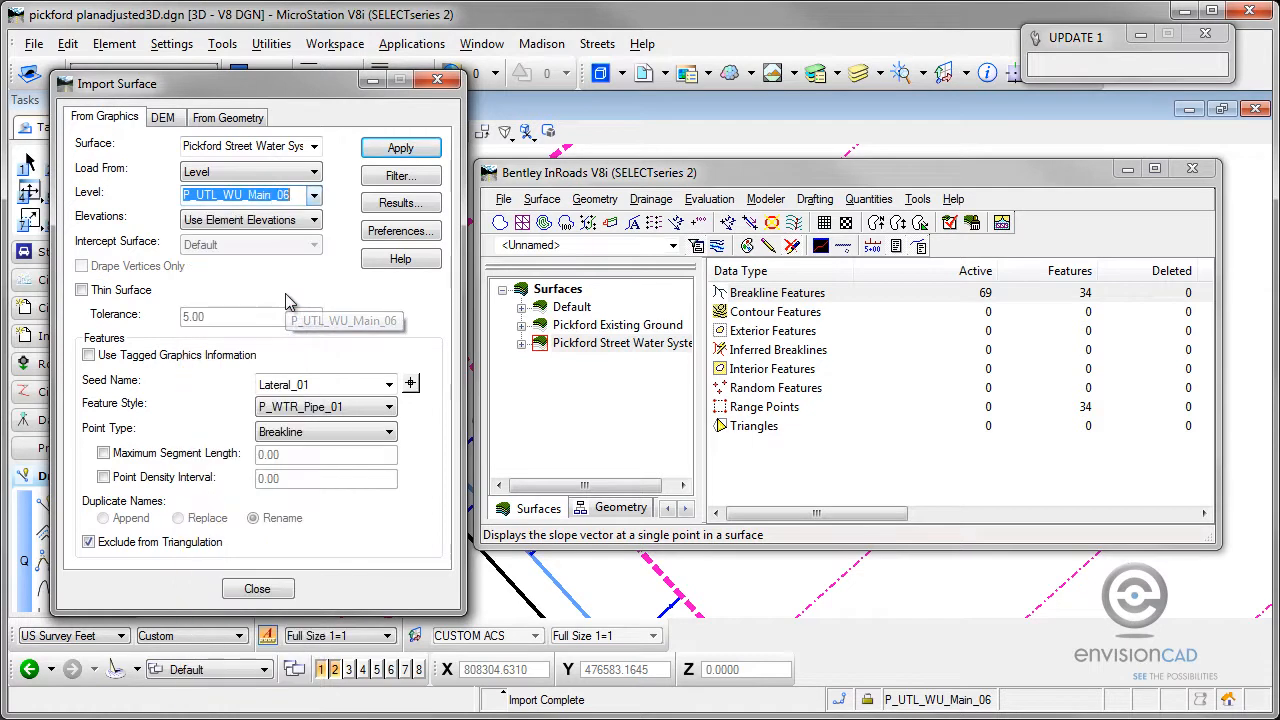
click(373, 412)
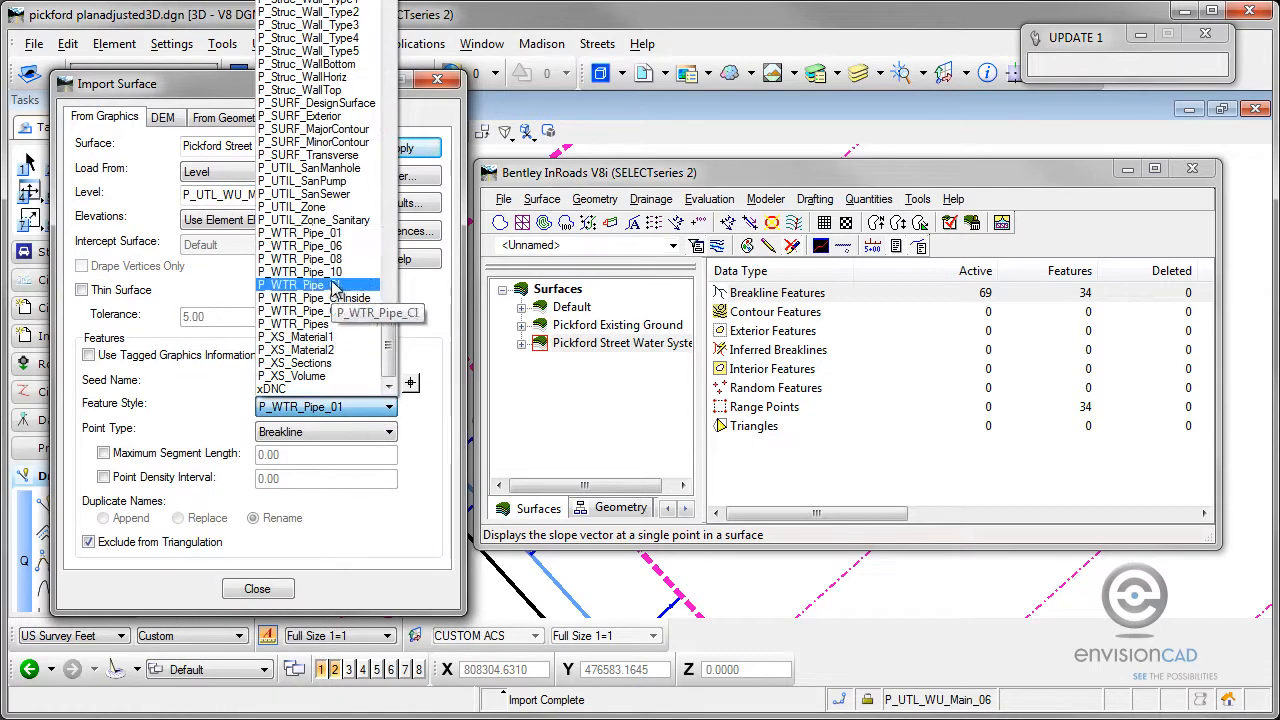
click(338, 250)
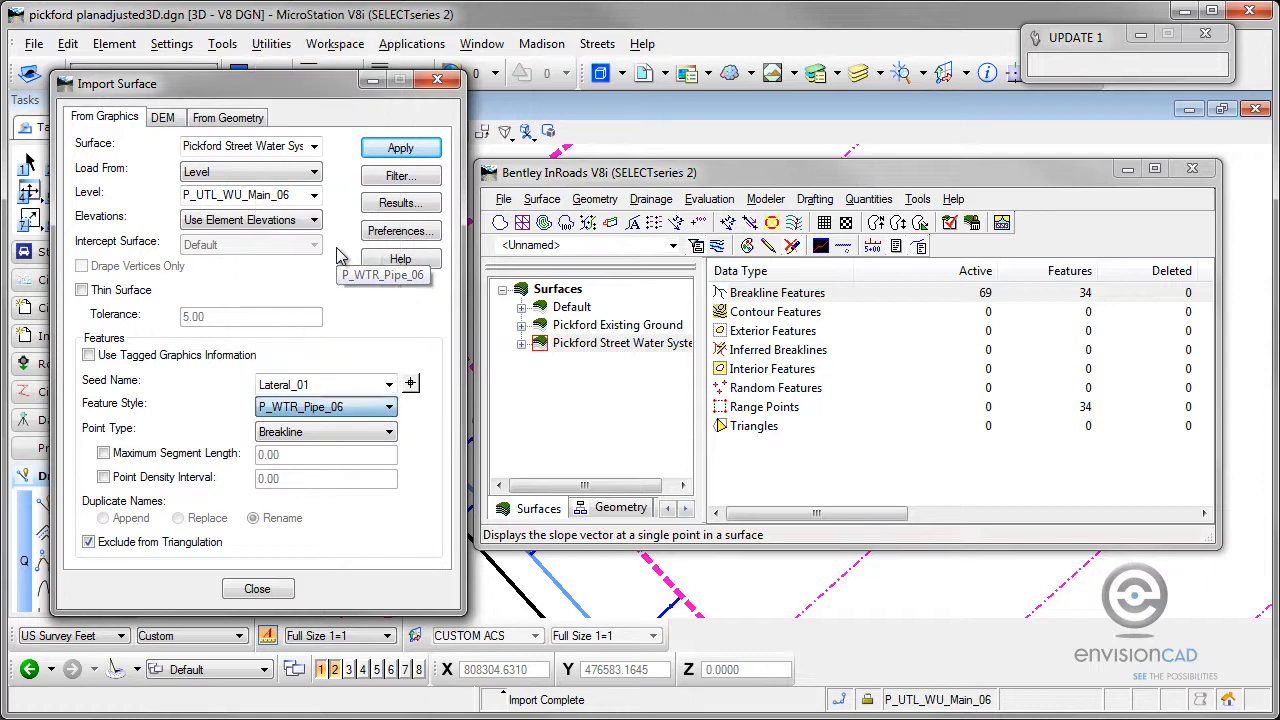
click(338, 384)
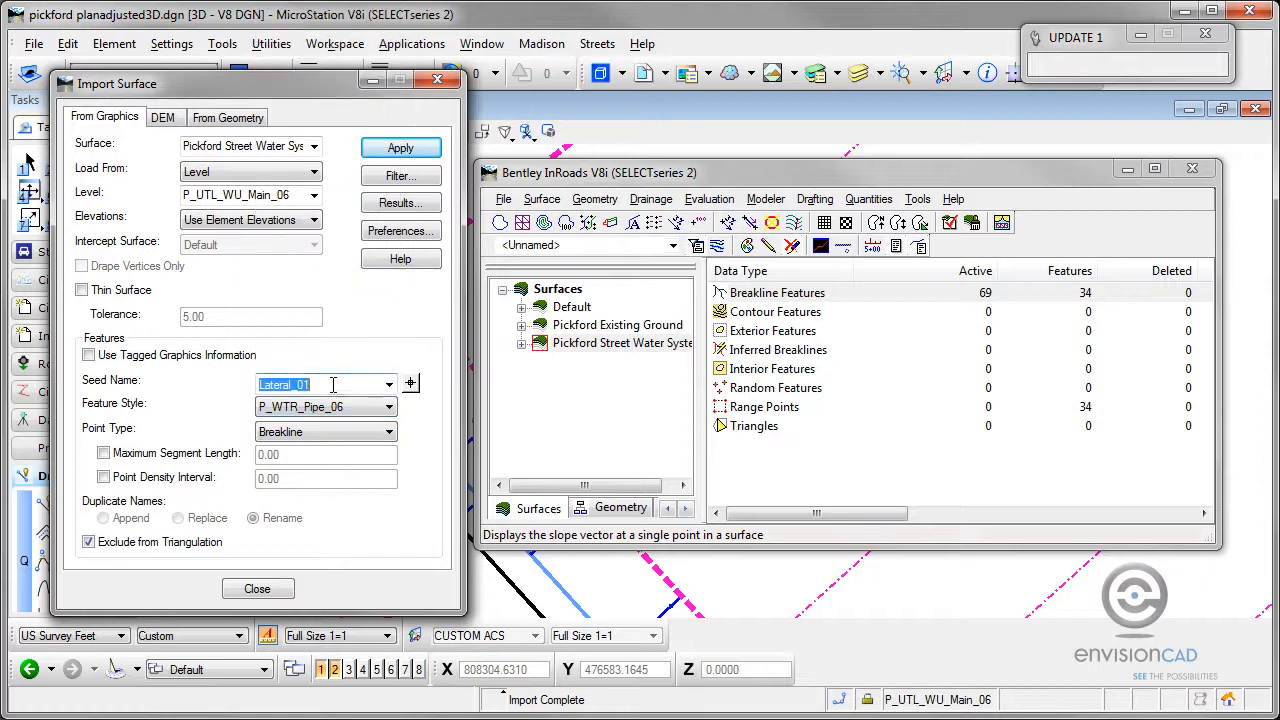
text(Main_06)
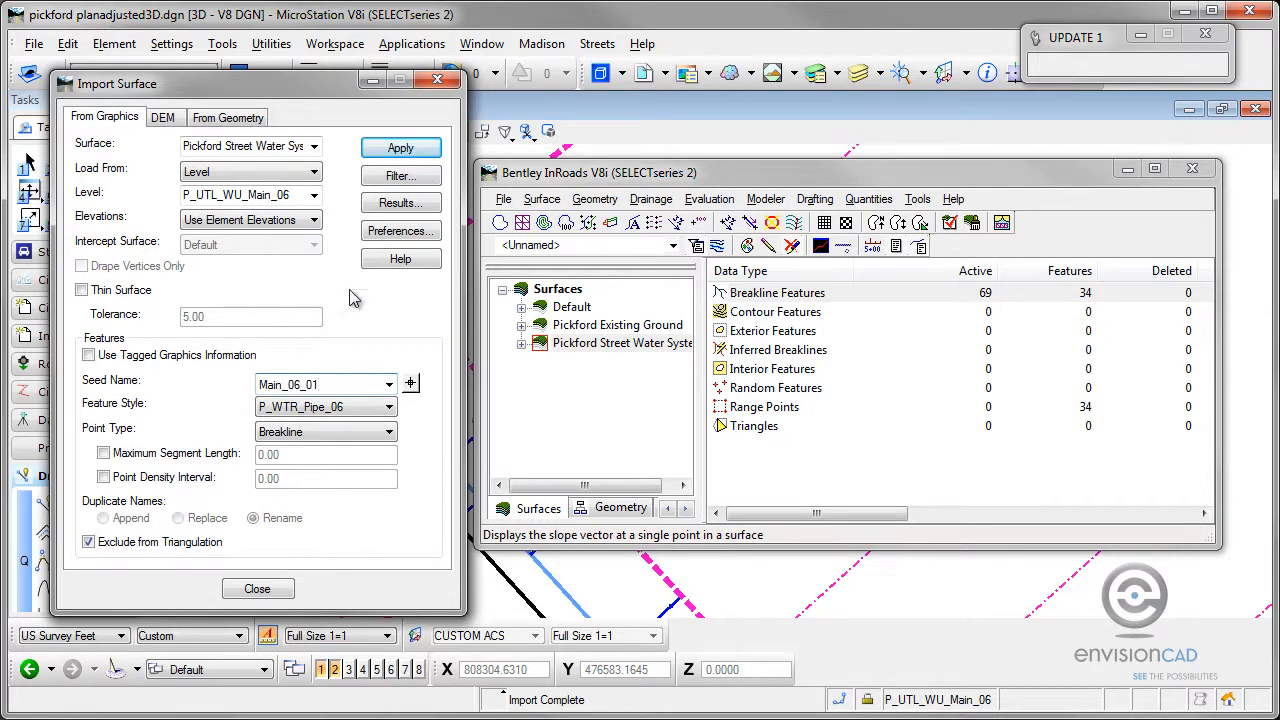
click(420, 152)
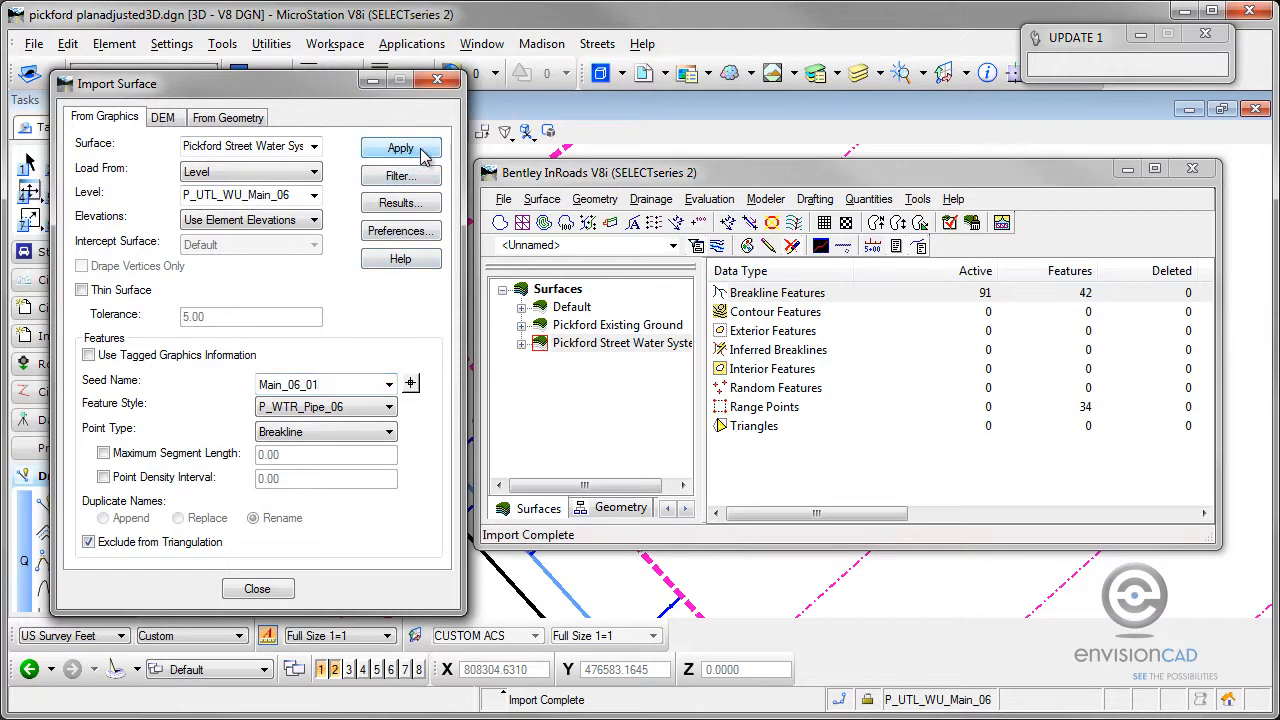
Step: Import level P_UTL_WU_Main_08 into the water system surface with feature style P_WTR_Pipe_08 and seed name Main_08_01
click(314, 196)
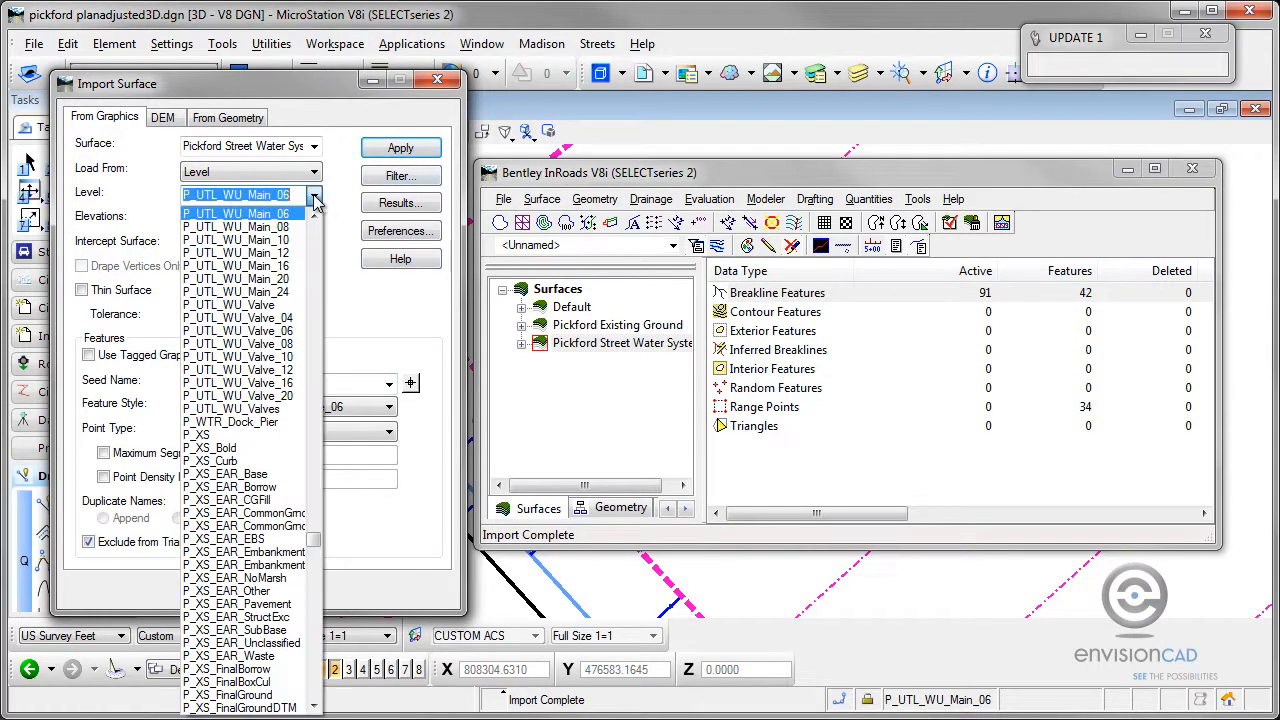
click(265, 228)
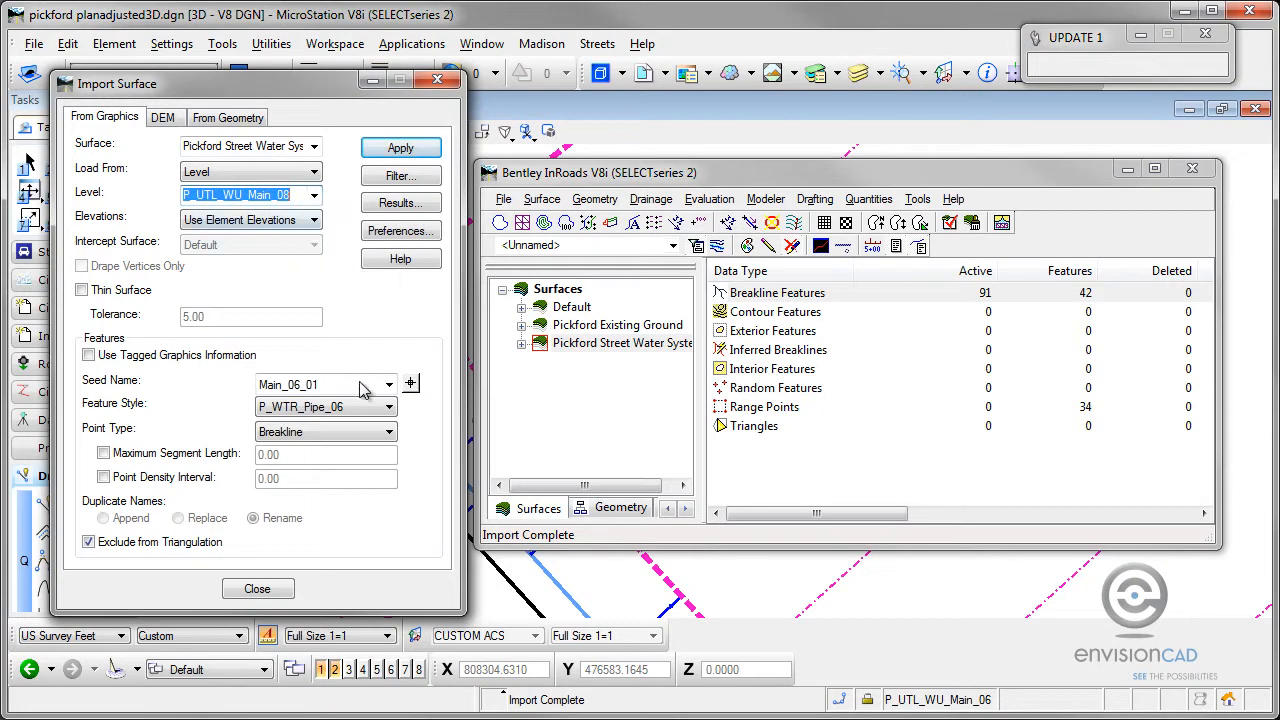
click(362, 418)
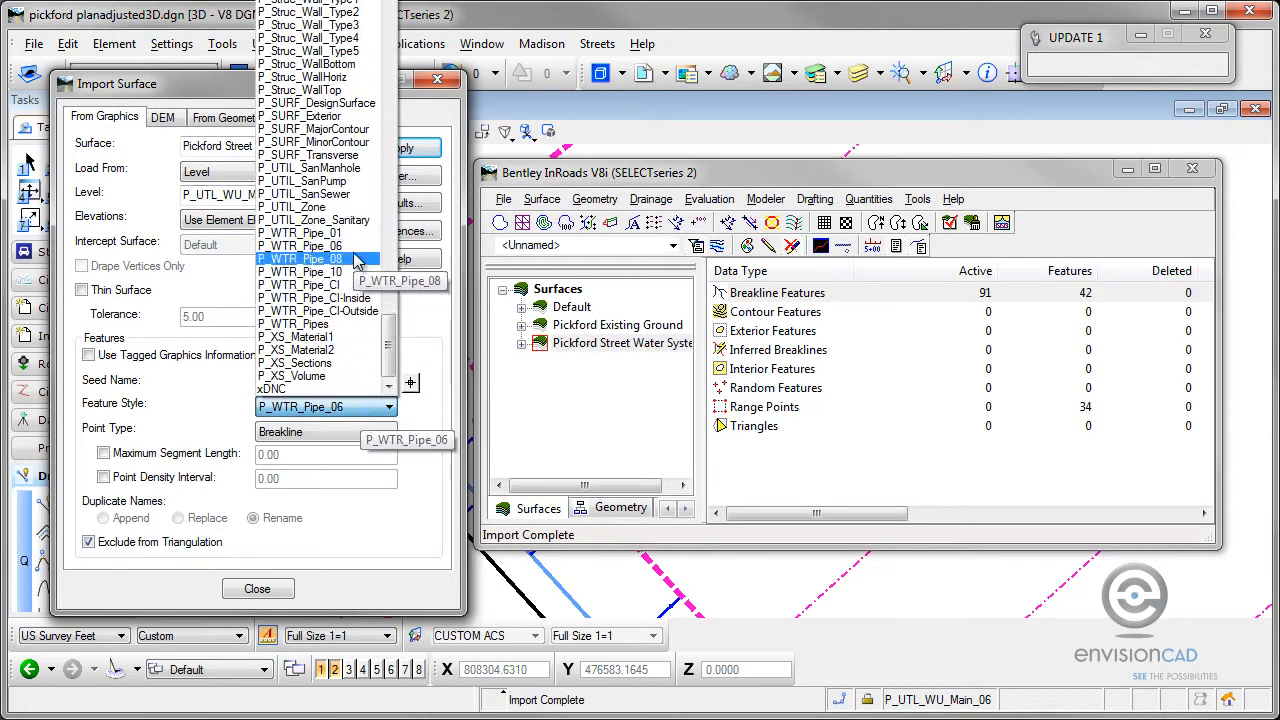
click(355, 268)
double_click(300, 384)
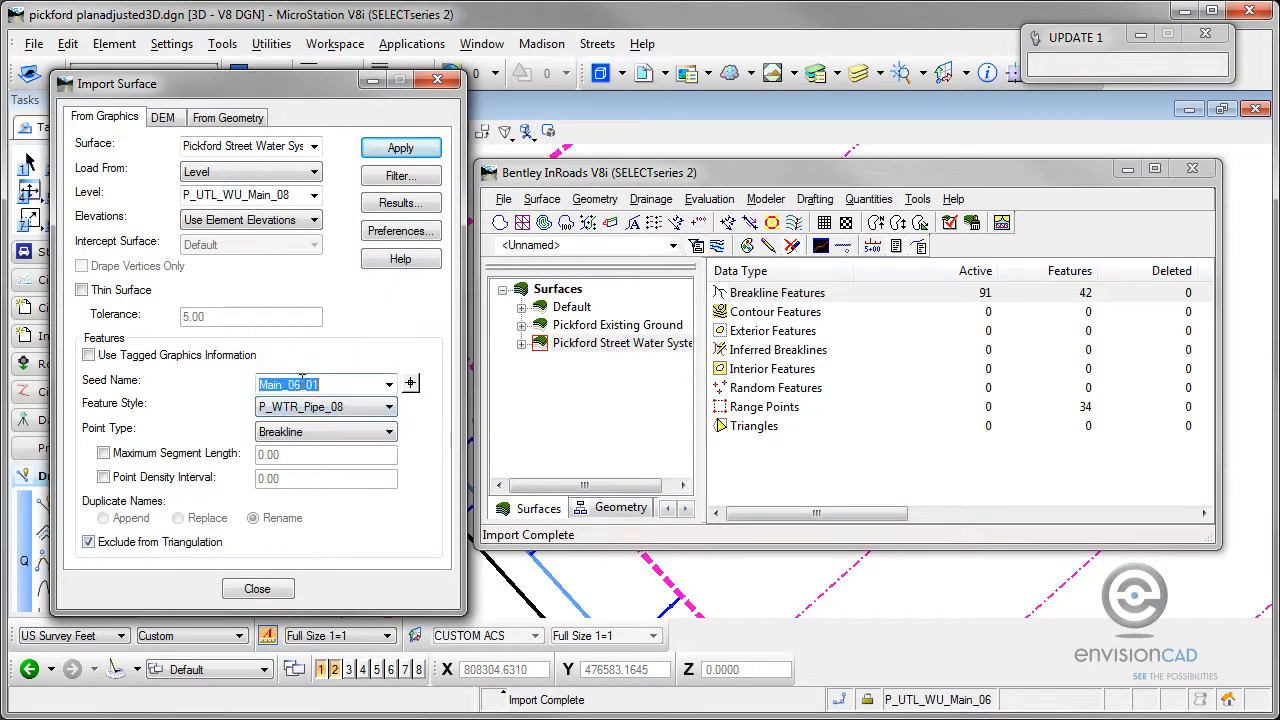
click(289, 384)
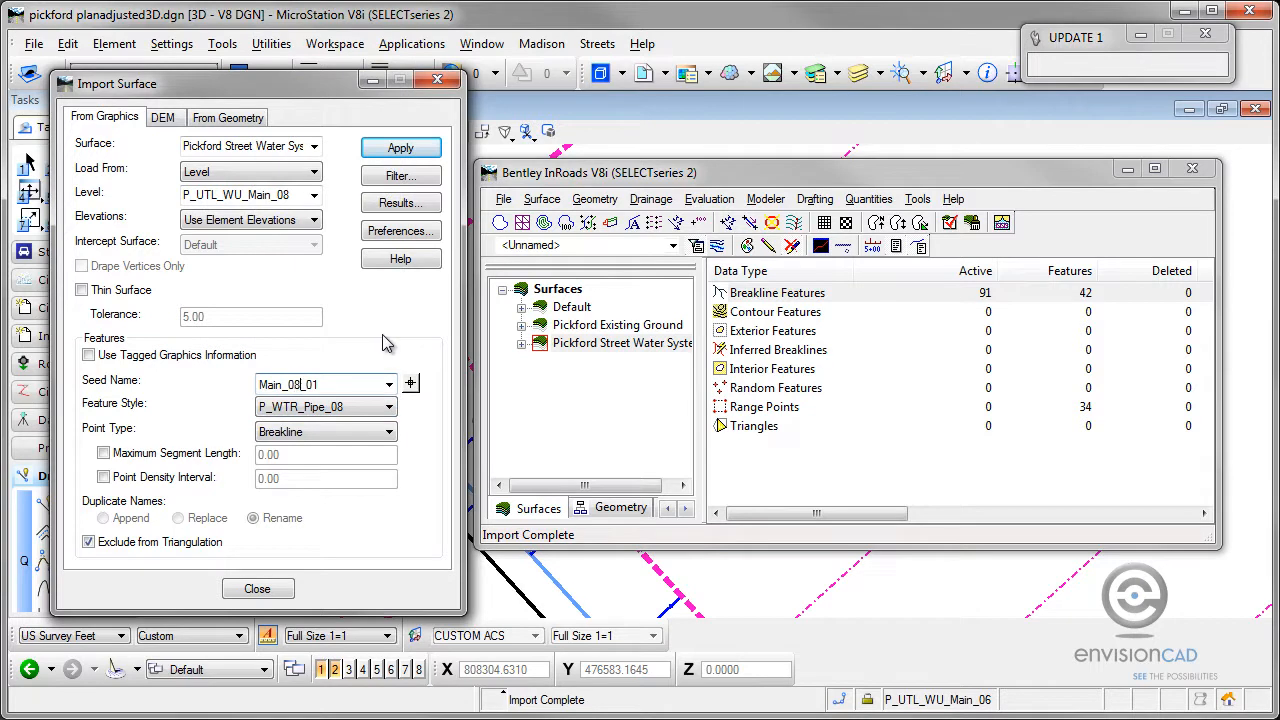
click(419, 162)
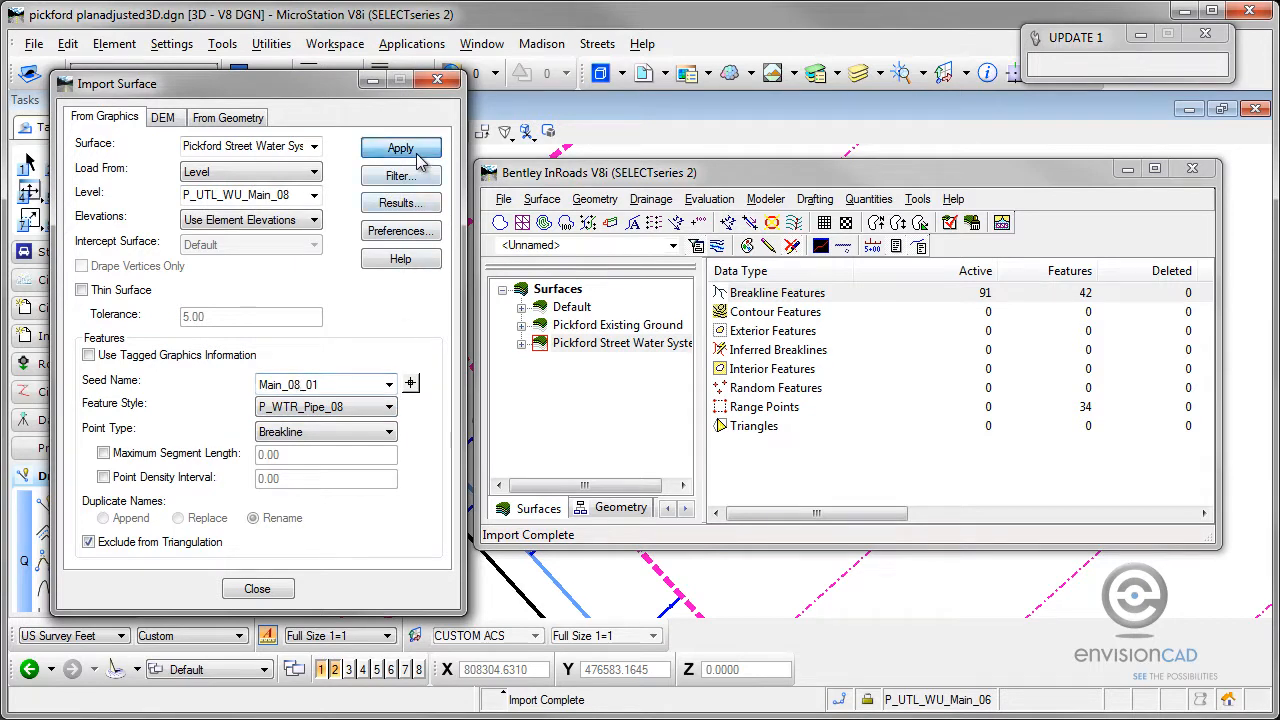
Step: Import level P_UTL_WU_Main_10 with feature style P_WTR_Pipe_10 and seed name Main_10_01, and finish the surface import
click(313, 195)
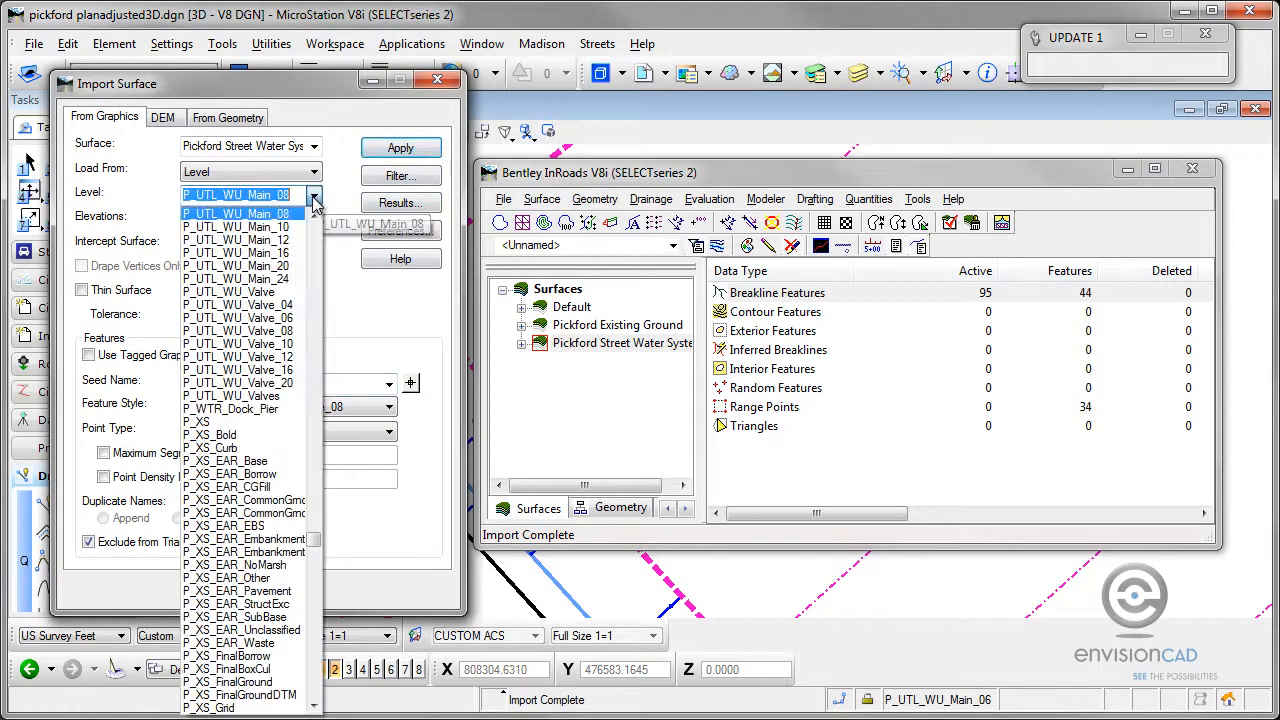
click(283, 228)
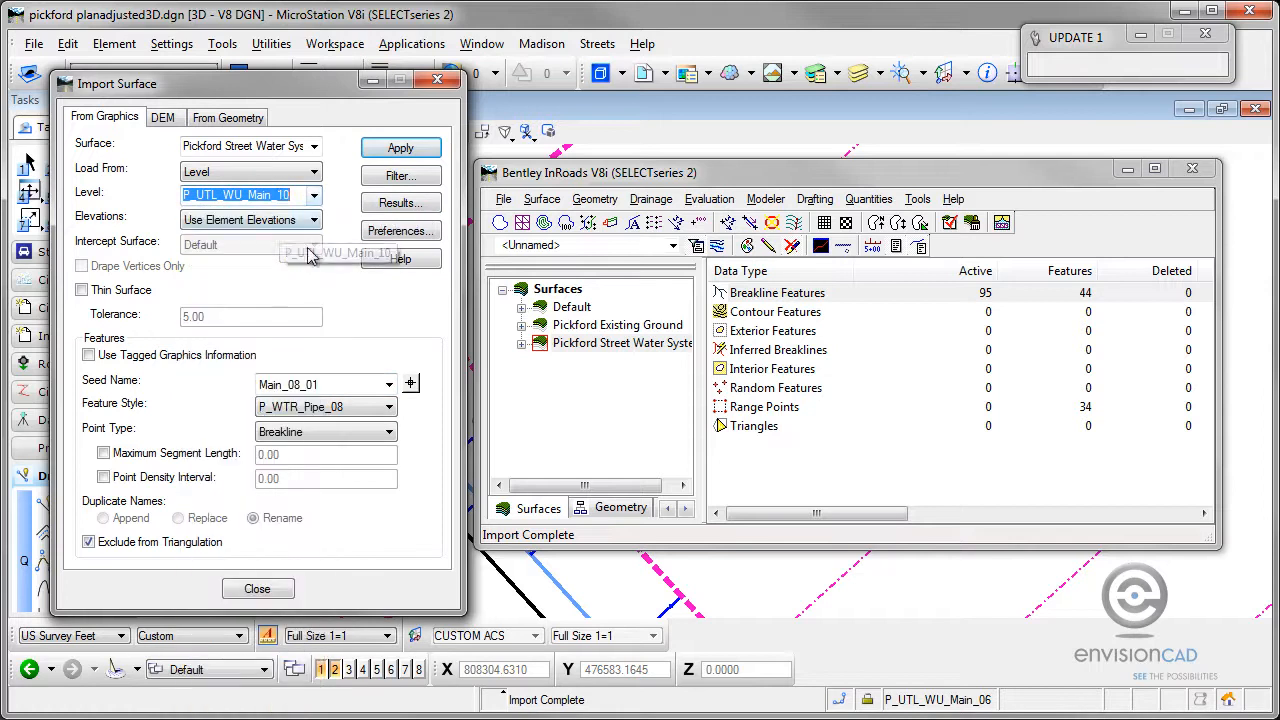
click(341, 410)
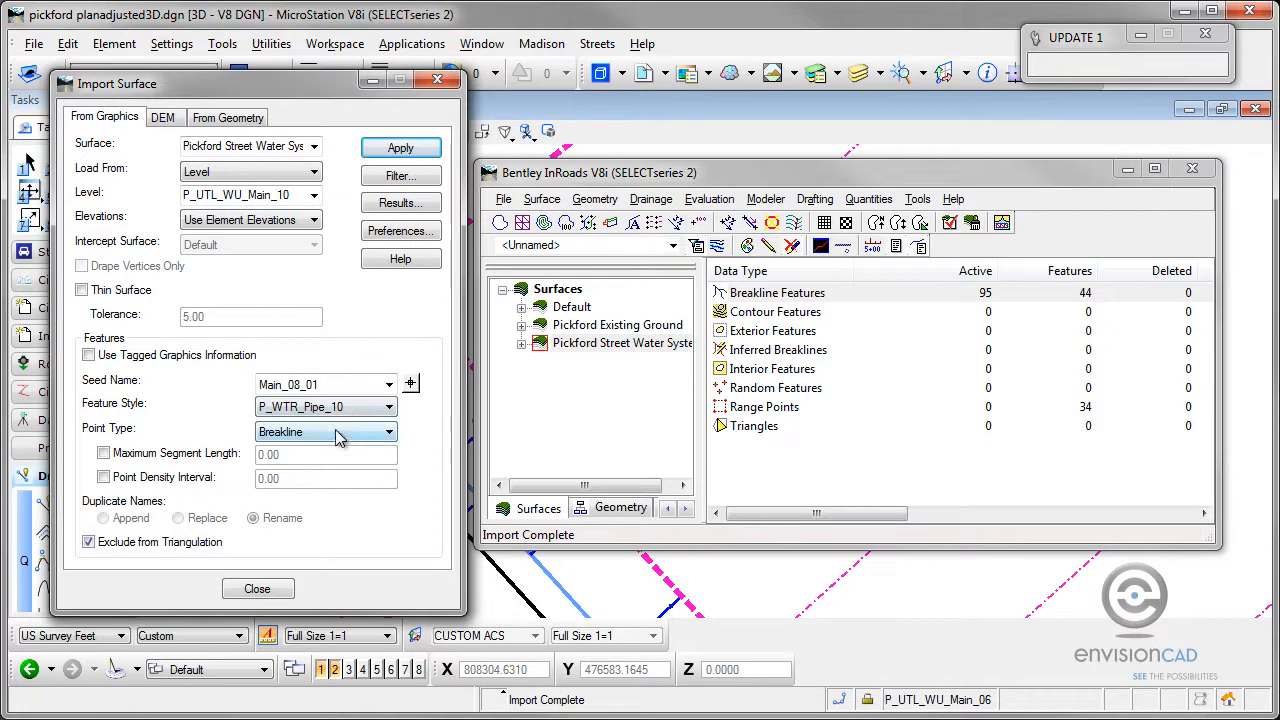
double_click(300, 386)
click(299, 385)
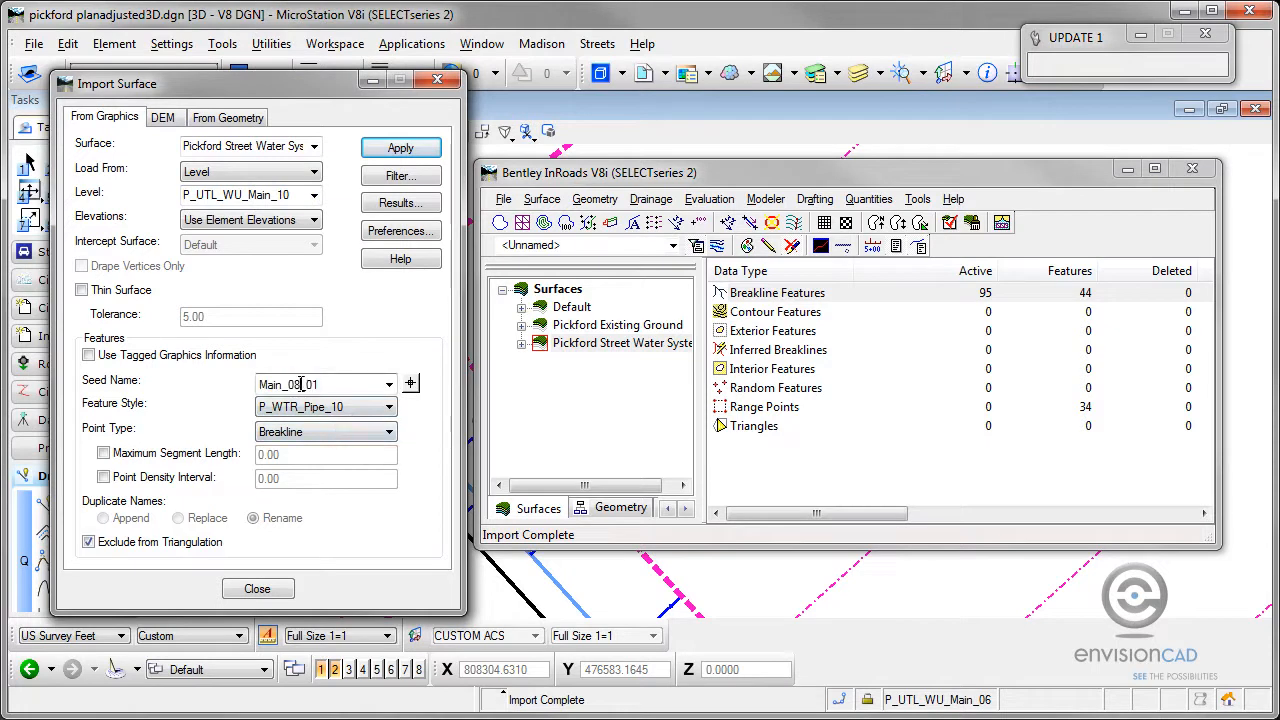
key(BackSpace)
key(BackSpace)
key(BackSpace)
text(10_)
click(412, 152)
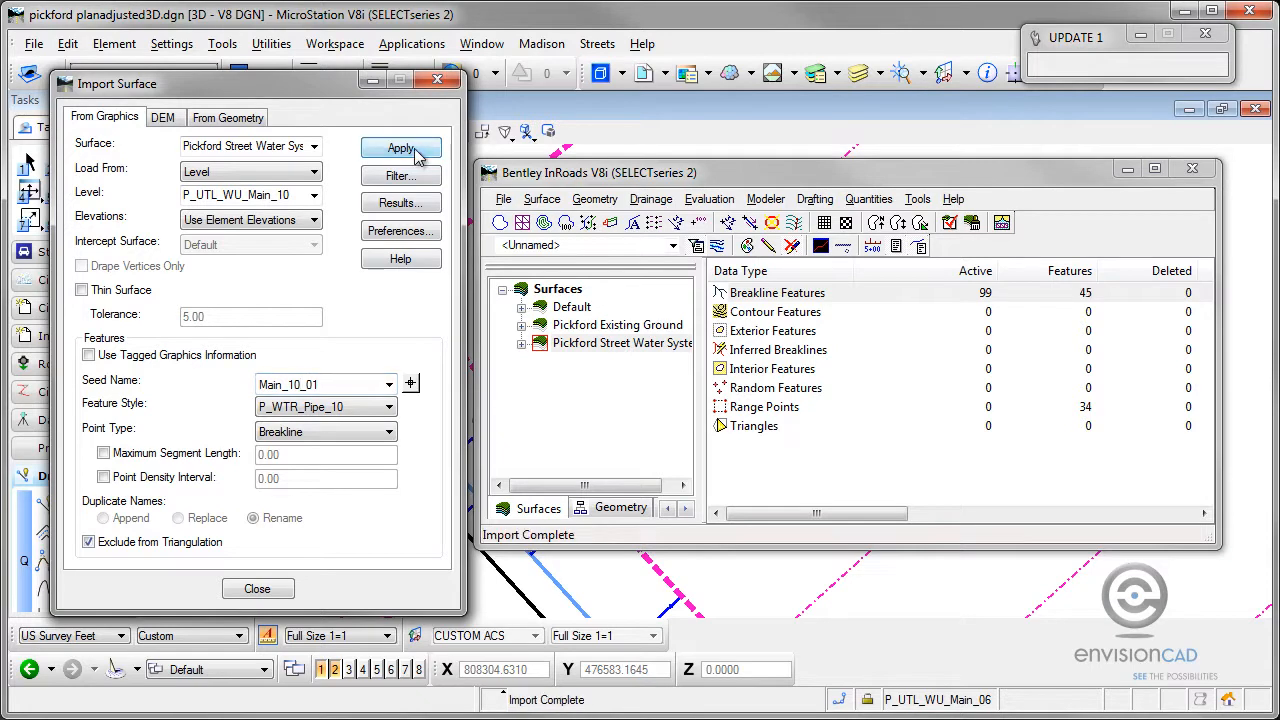
click(437, 79)
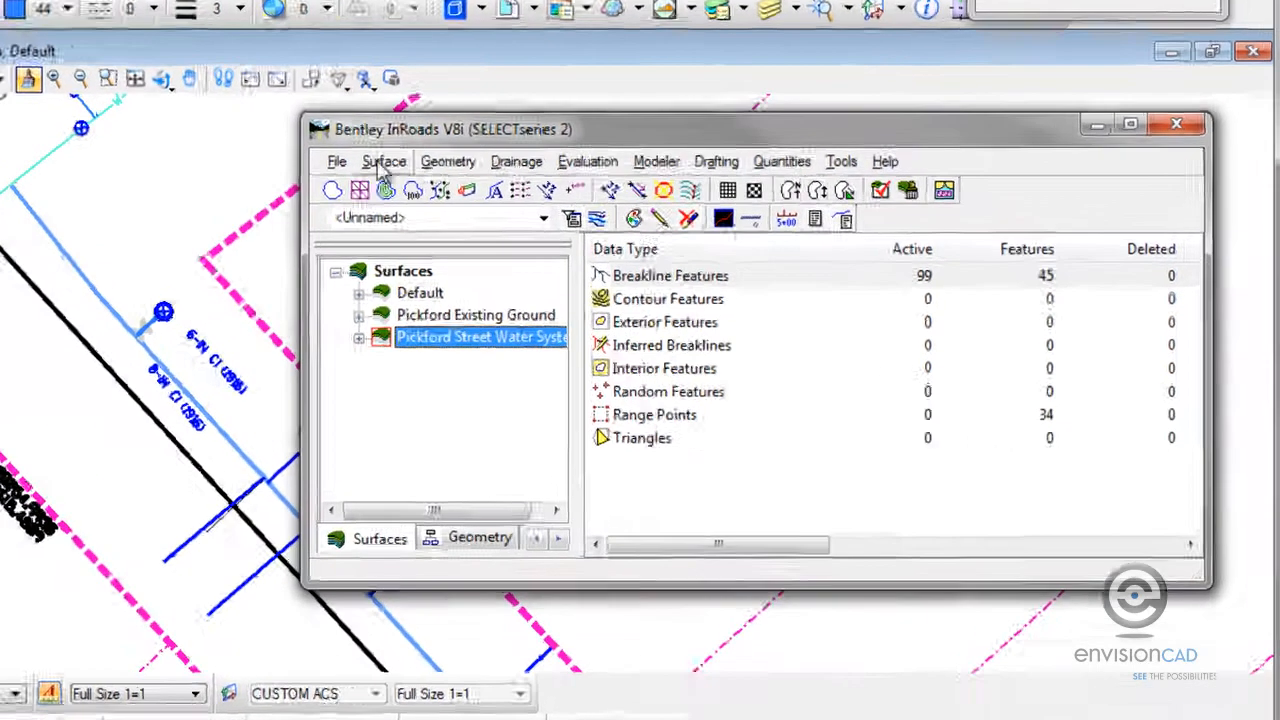
Step: Examine the feature properties of the Pickford Street Water System surface, checking the styles and pay items of the mains and laterals
click(542, 199)
mouse_move(275, 333)
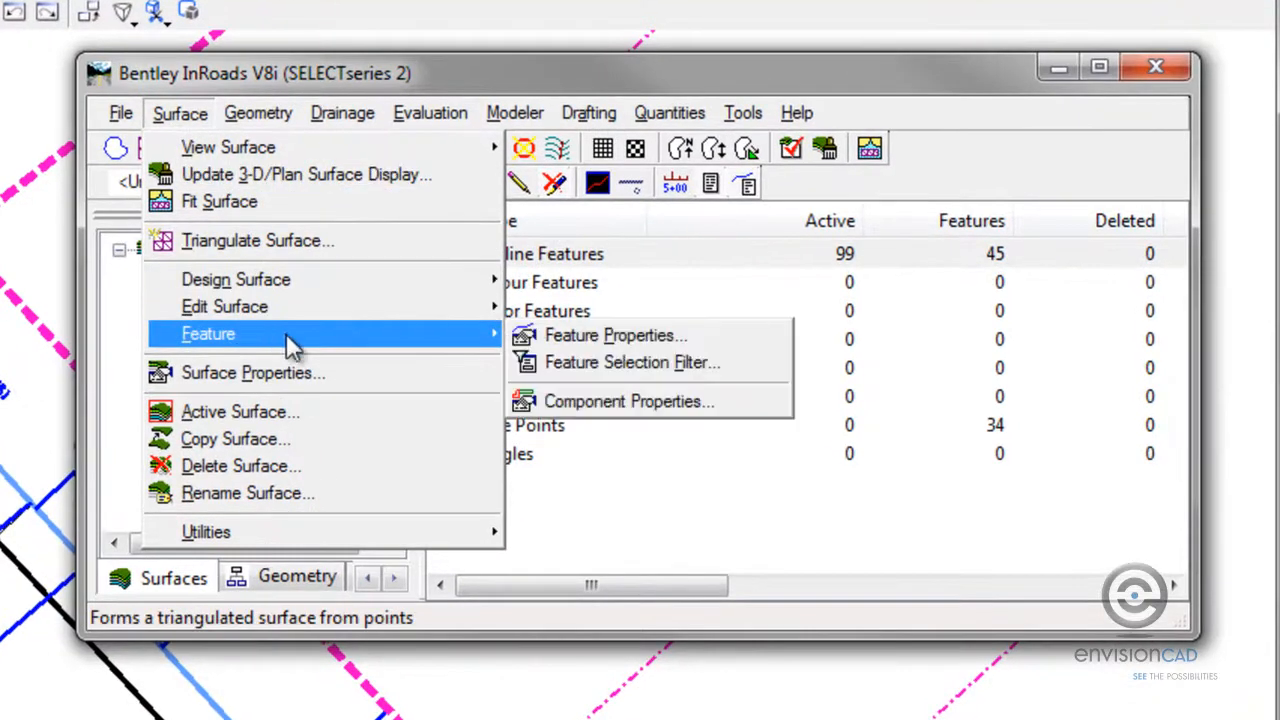
click(575, 336)
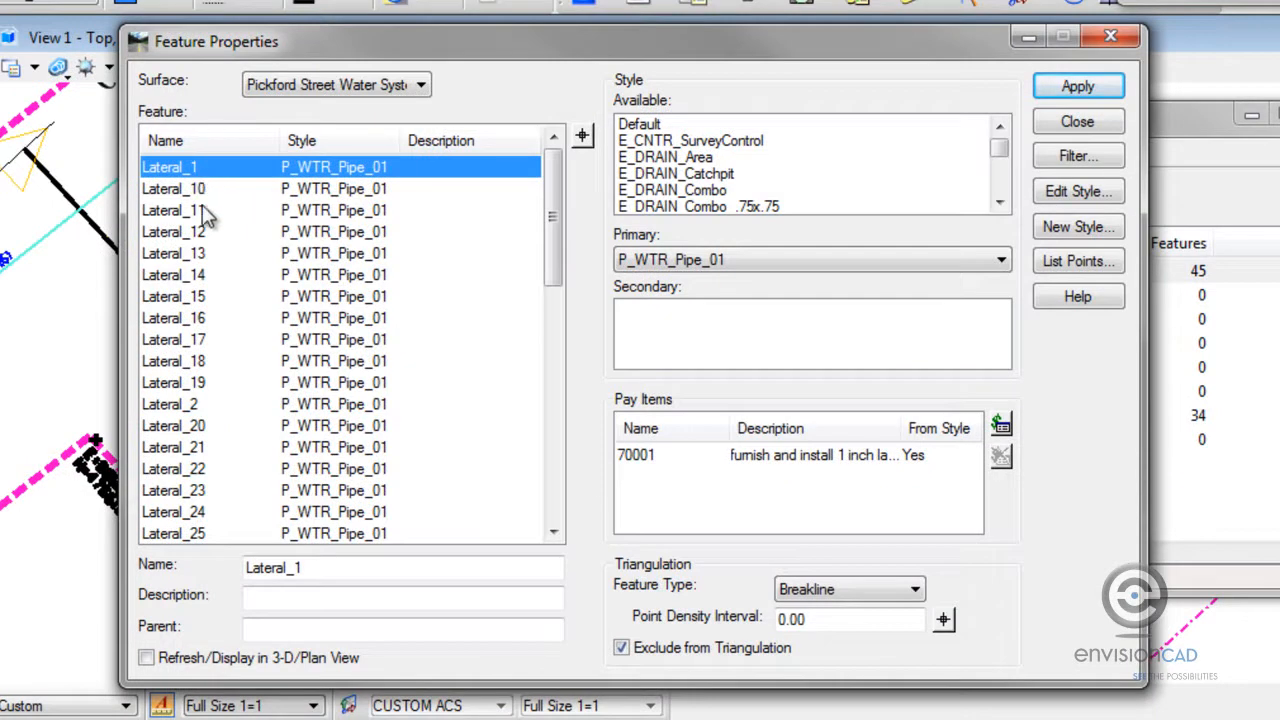
drag(553, 201, 560, 477)
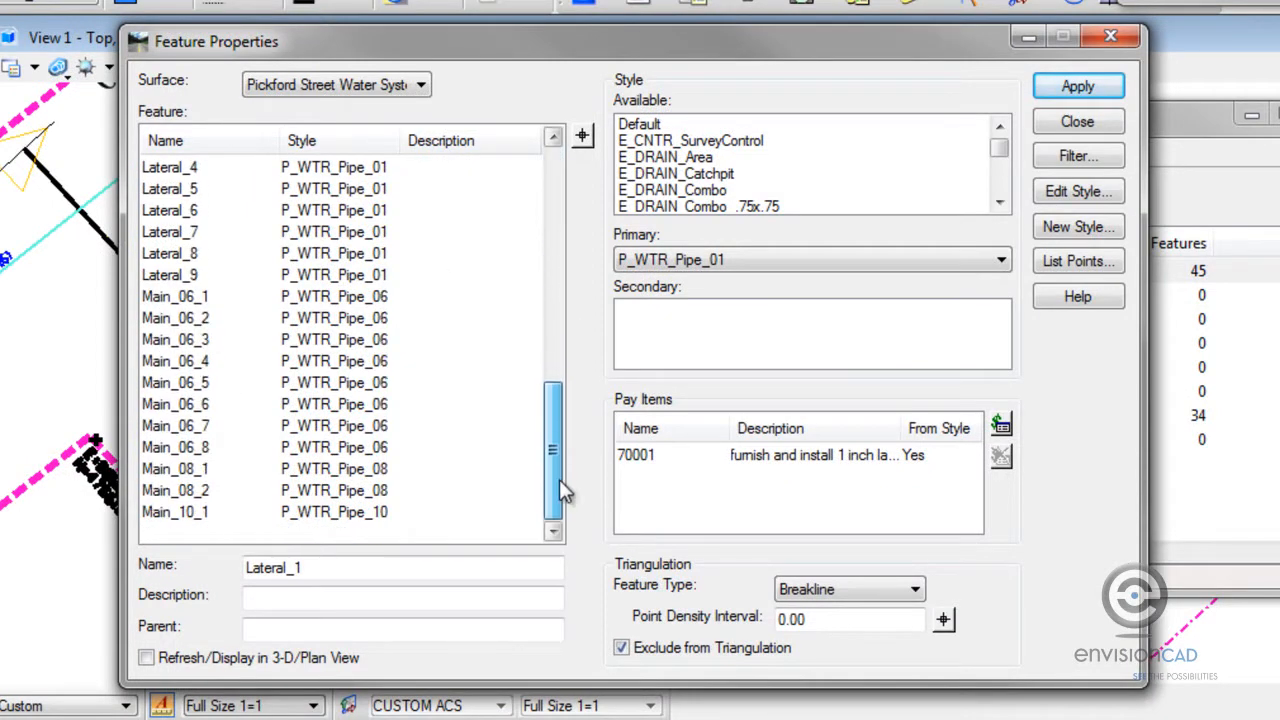
click(382, 304)
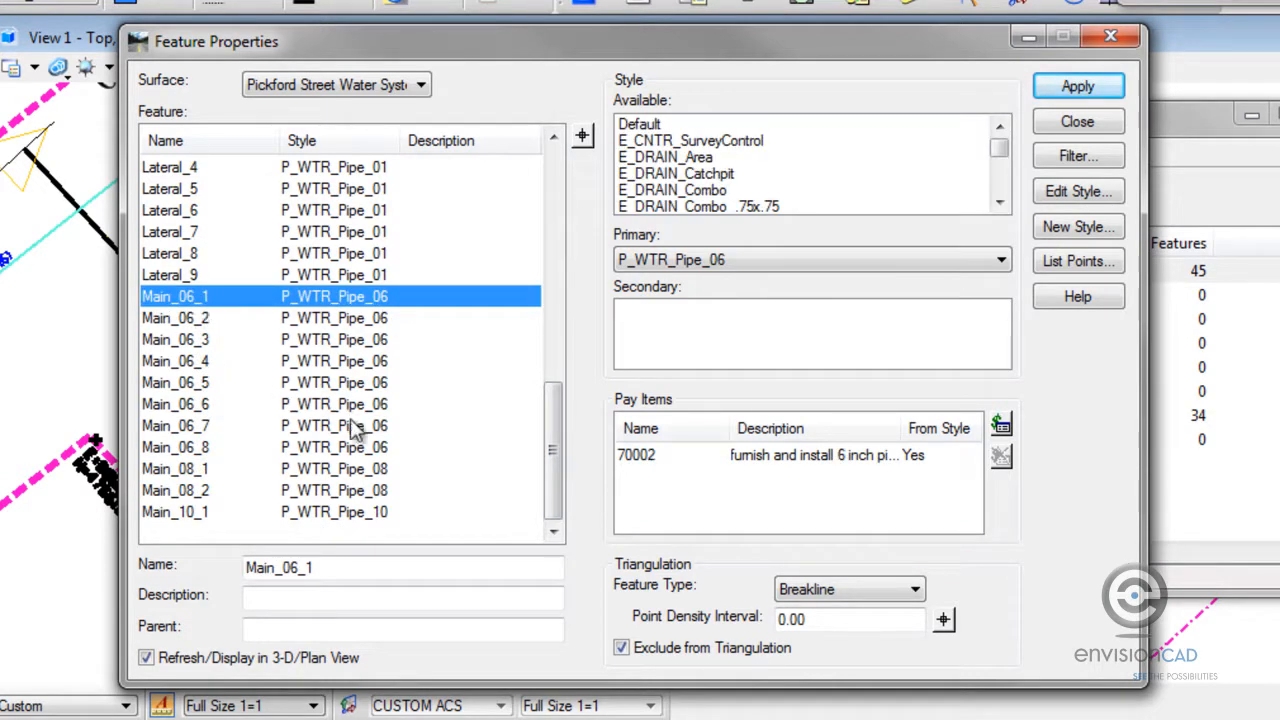
click(348, 470)
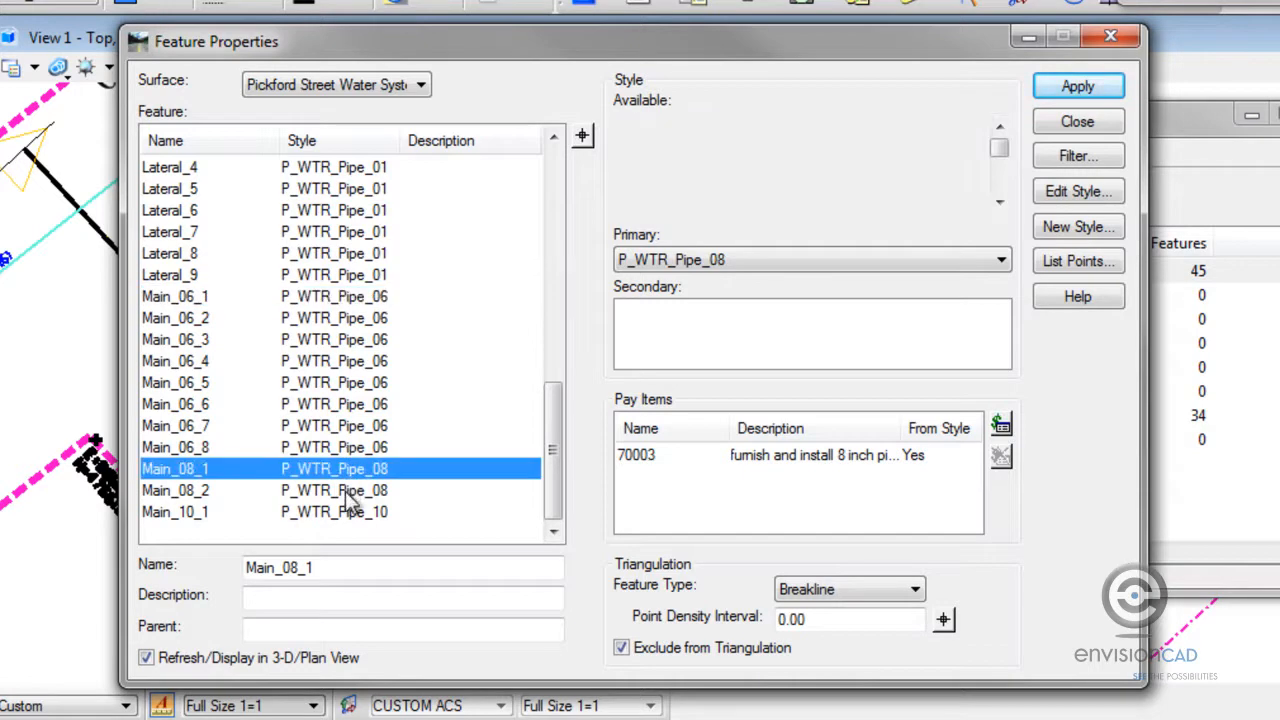
click(349, 492)
click(349, 513)
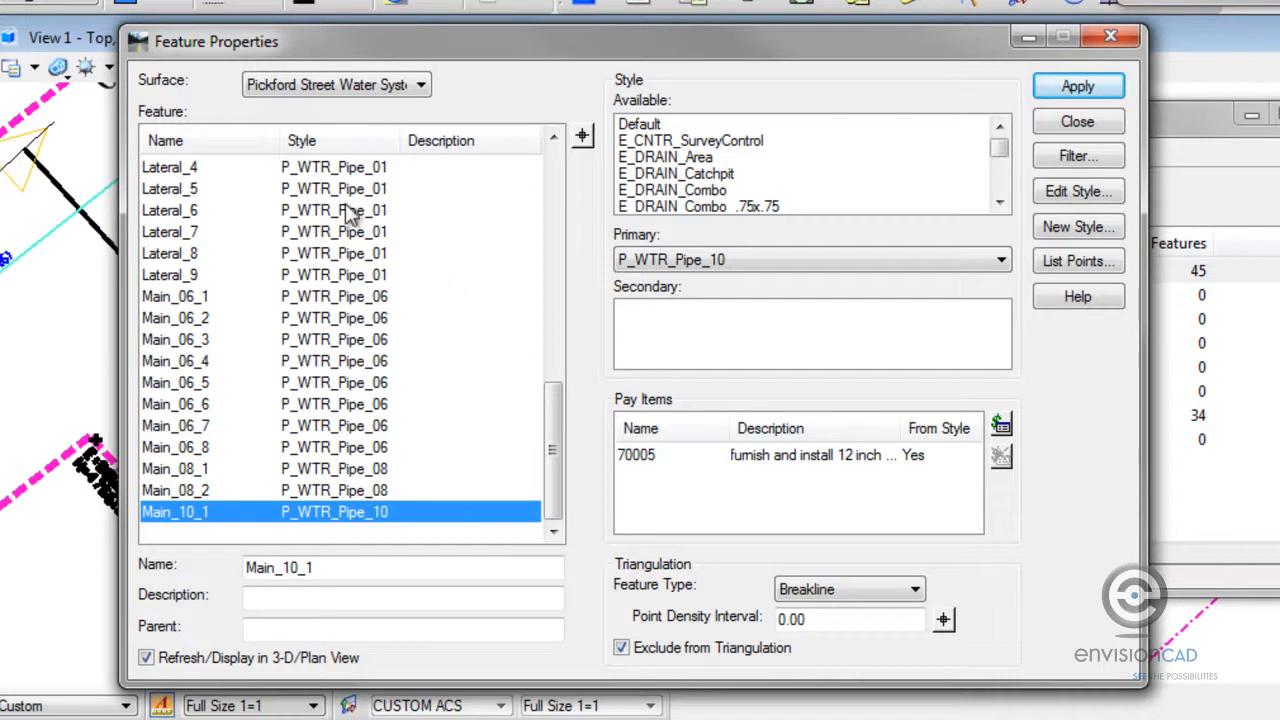
click(642, 455)
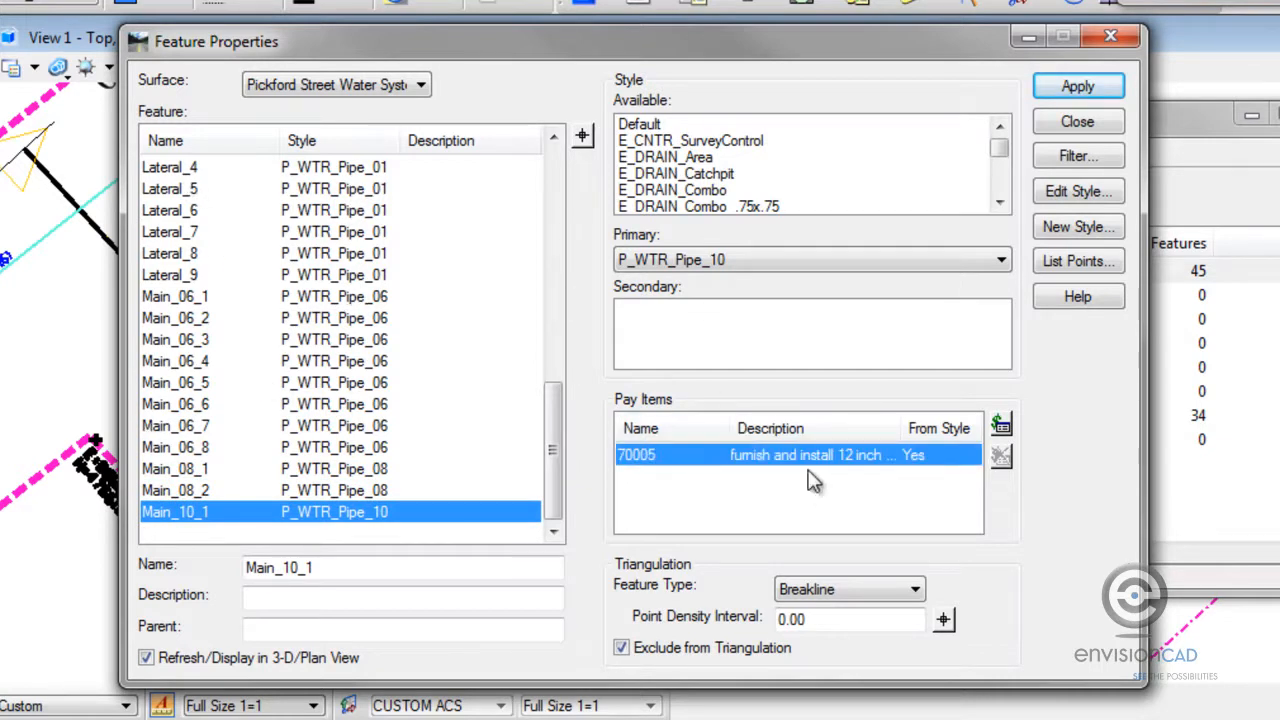
click(295, 236)
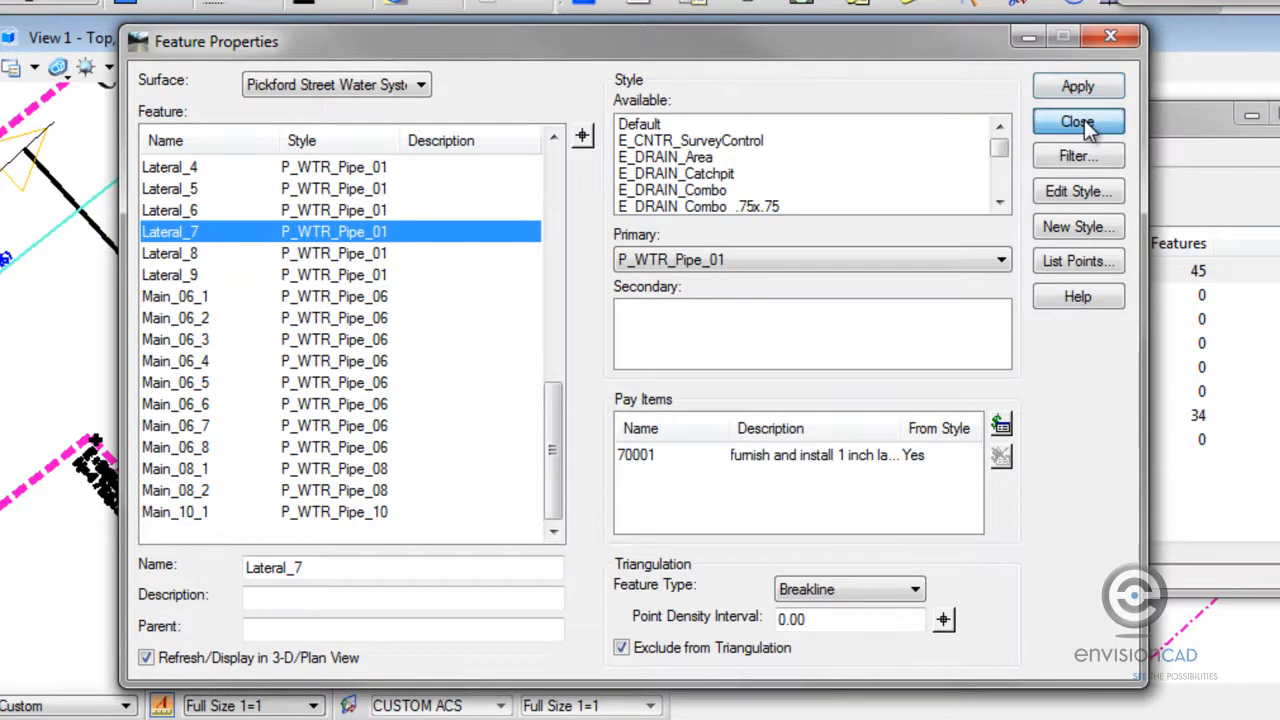
click(1080, 122)
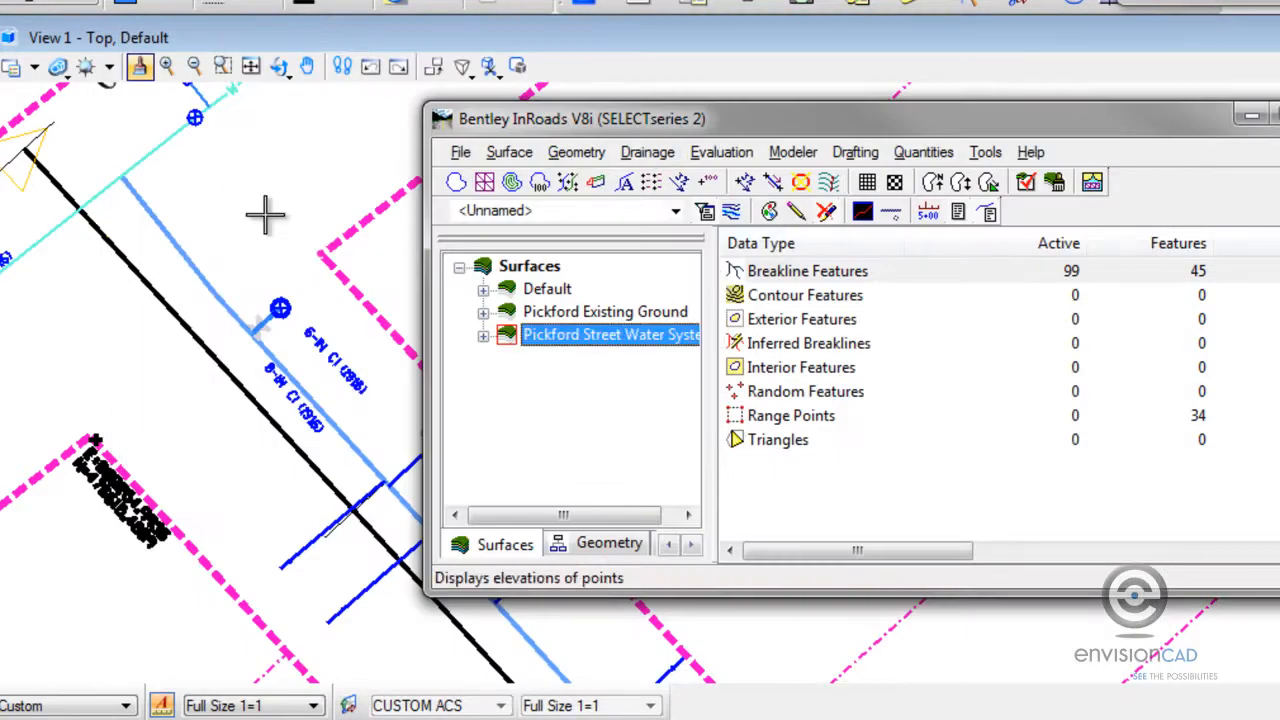
Step: Examine the water mains and laterals along Pickford Street in the plan view, with the InRoads window moved off the drawing
click(235, 234)
scroll(238, 232, down, 5)
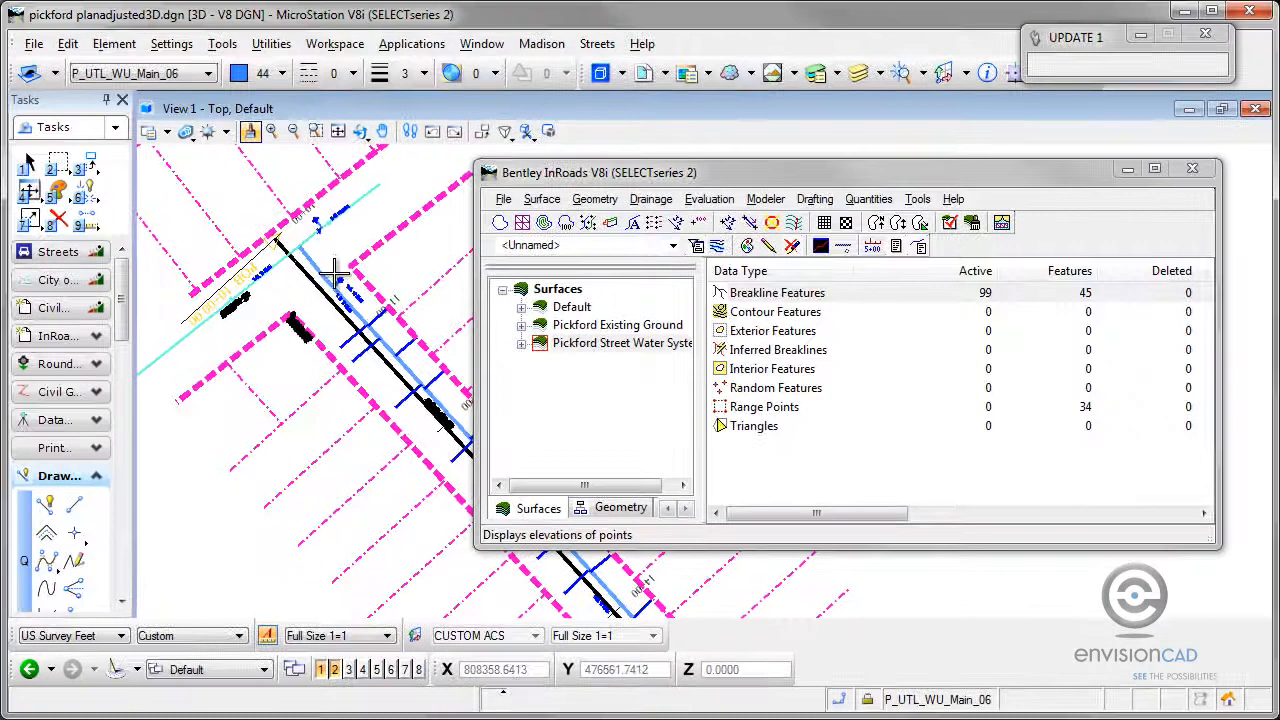
scroll(254, 246, down, 5)
mouse_move(340, 238)
middle_down()
mouse_move(326, 395)
mouse_move(301, 393)
middle_up()
scroll(296, 445, up, 2)
scroll(217, 330, up, 2)
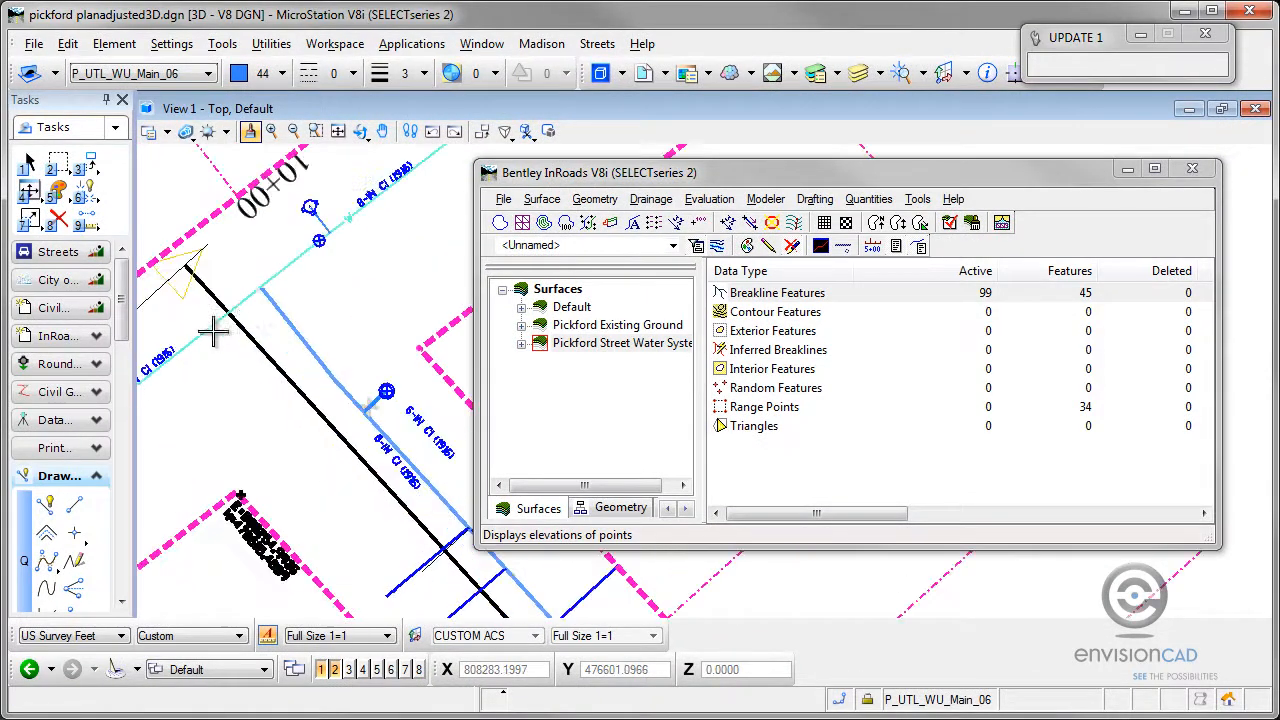
drag(527, 178, 790, 170)
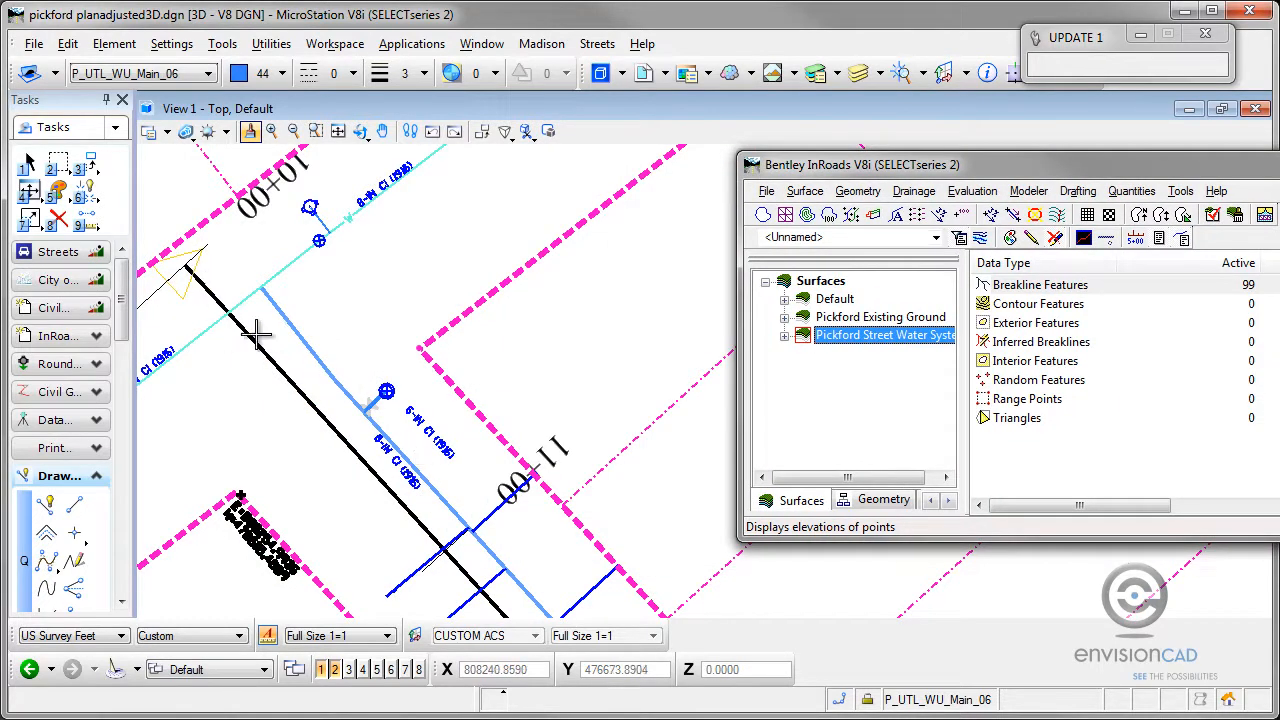
click(347, 452)
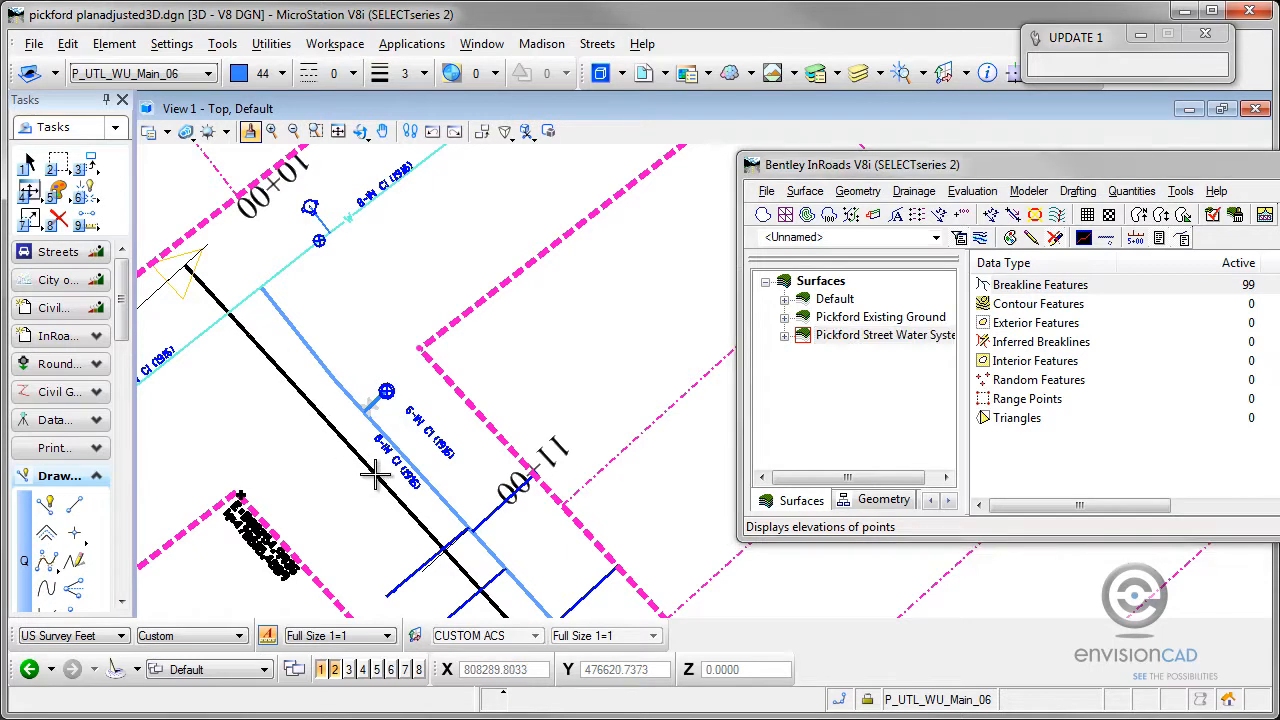
scroll(375, 475, down, 2)
mouse_move(578, 319)
middle_down()
mouse_move(507, 412)
mouse_move(483, 400)
mouse_move(481, 280)
middle_up()
scroll(512, 390, down, 2)
scroll(362, 410, up, 5)
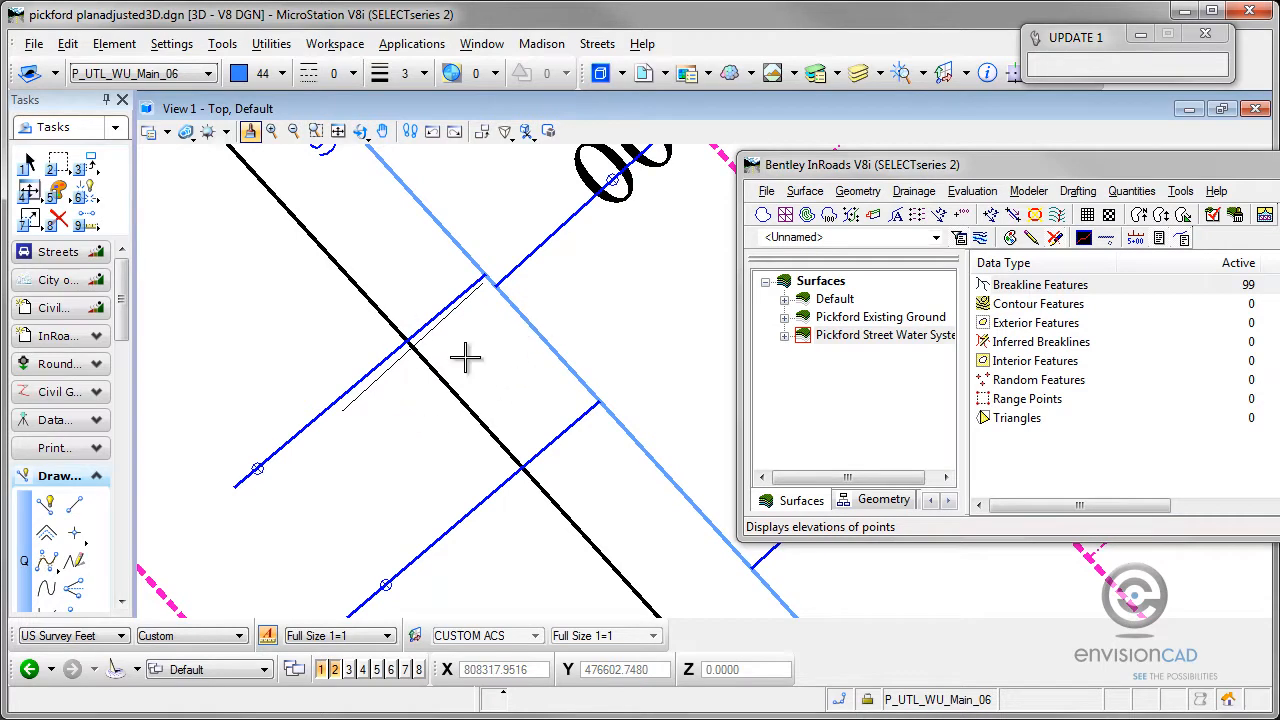
scroll(572, 423, down, 4)
mouse_move(571, 343)
middle_down()
mouse_move(392, 490)
mouse_move(640, 323)
mouse_move(457, 407)
middle_up()
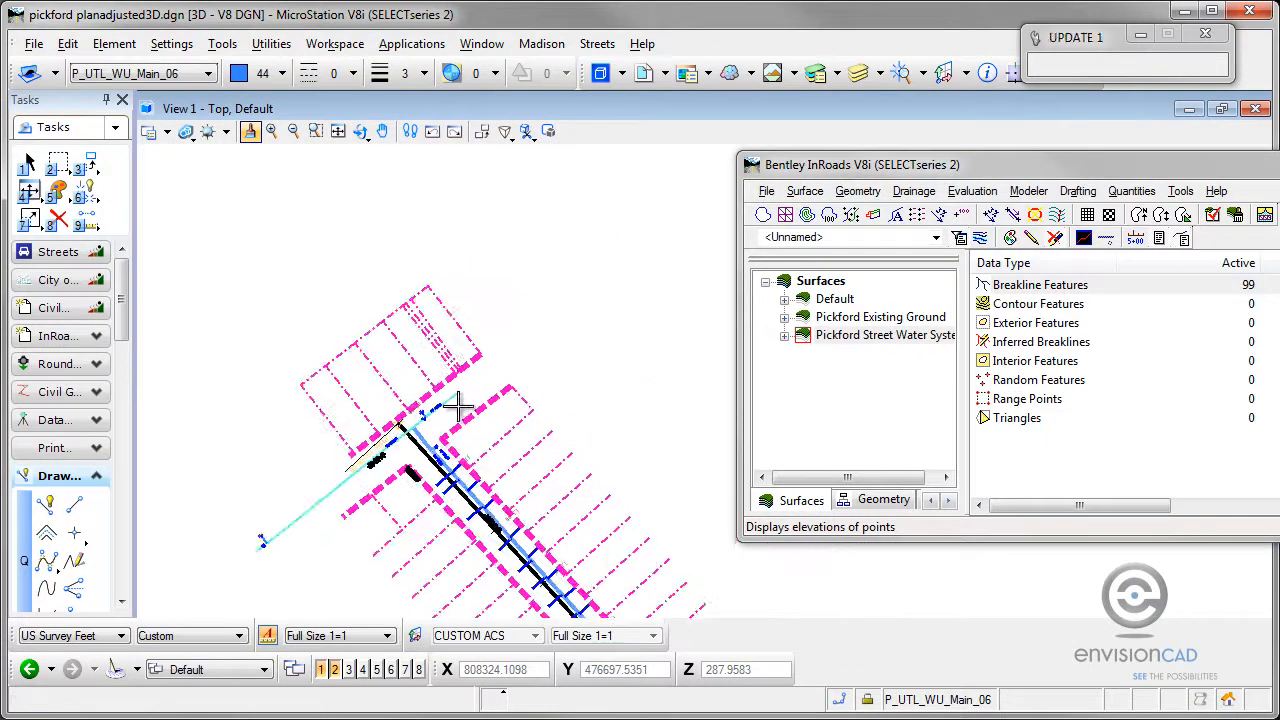
Step: Set up a new profile that includes the Pickford Existing Ground and Pickford Street Water System surfaces
click(972, 191)
mouse_move(1000, 214)
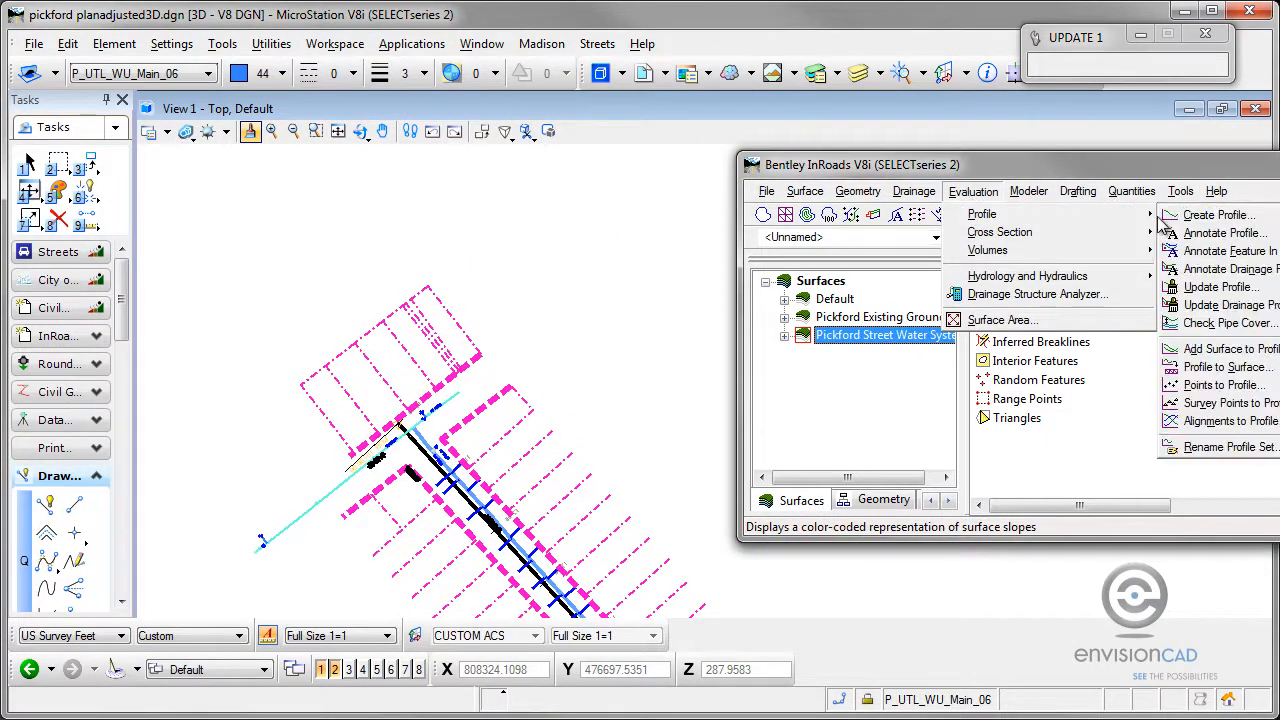
click(1232, 216)
drag(635, 148, 378, 0)
click(335, 190)
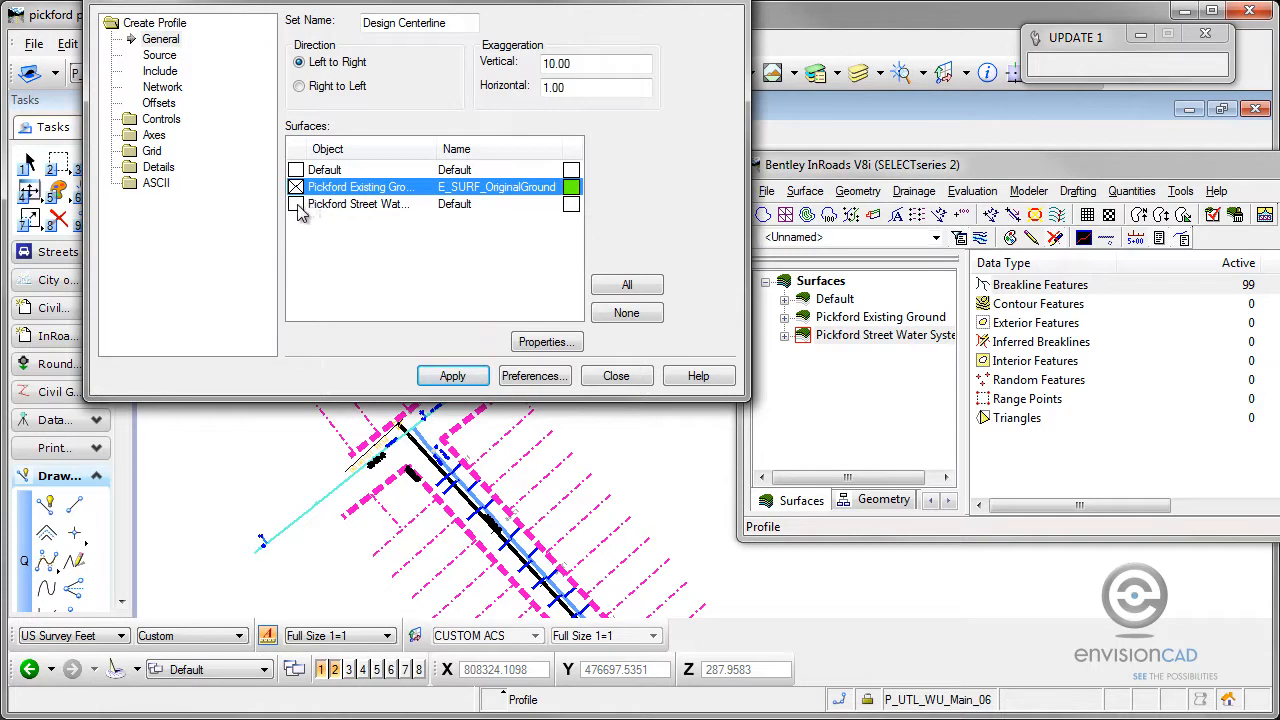
click(296, 205)
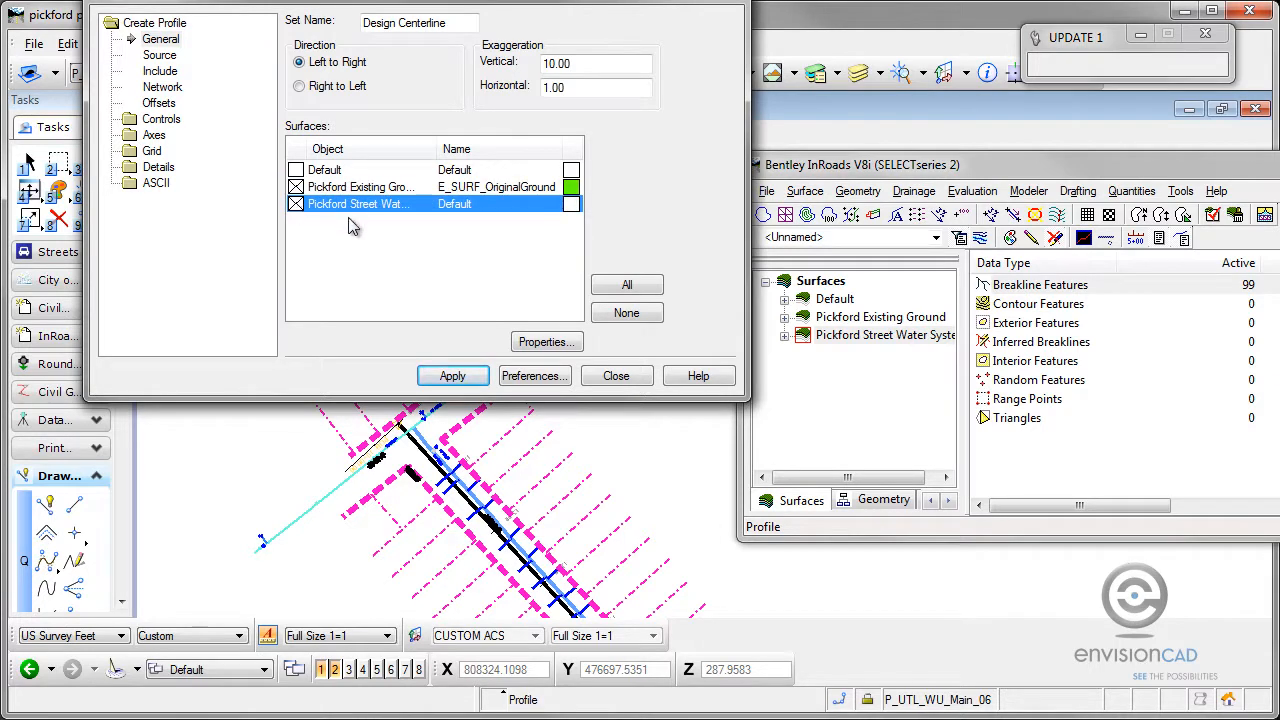
drag(437, 152, 500, 152)
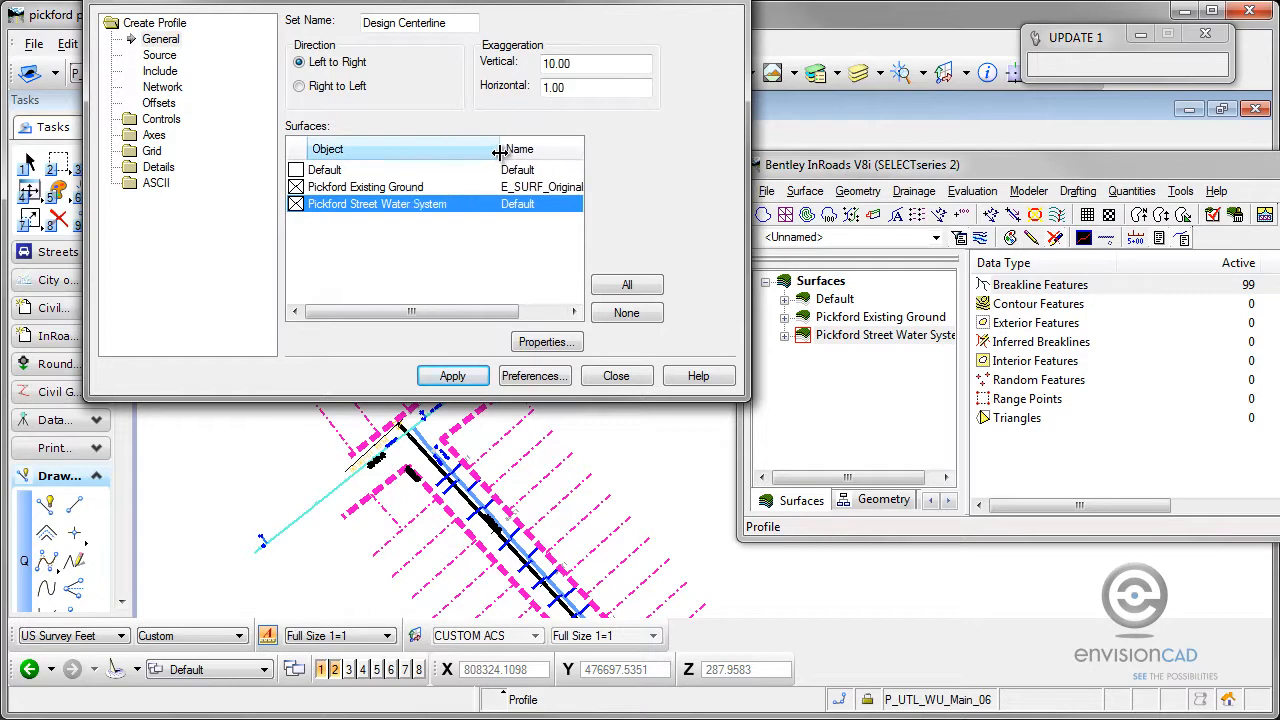
drag(305, 3, 319, 112)
Step: Use the Design Centerline alignment as the profile source and open the options for including features
click(168, 164)
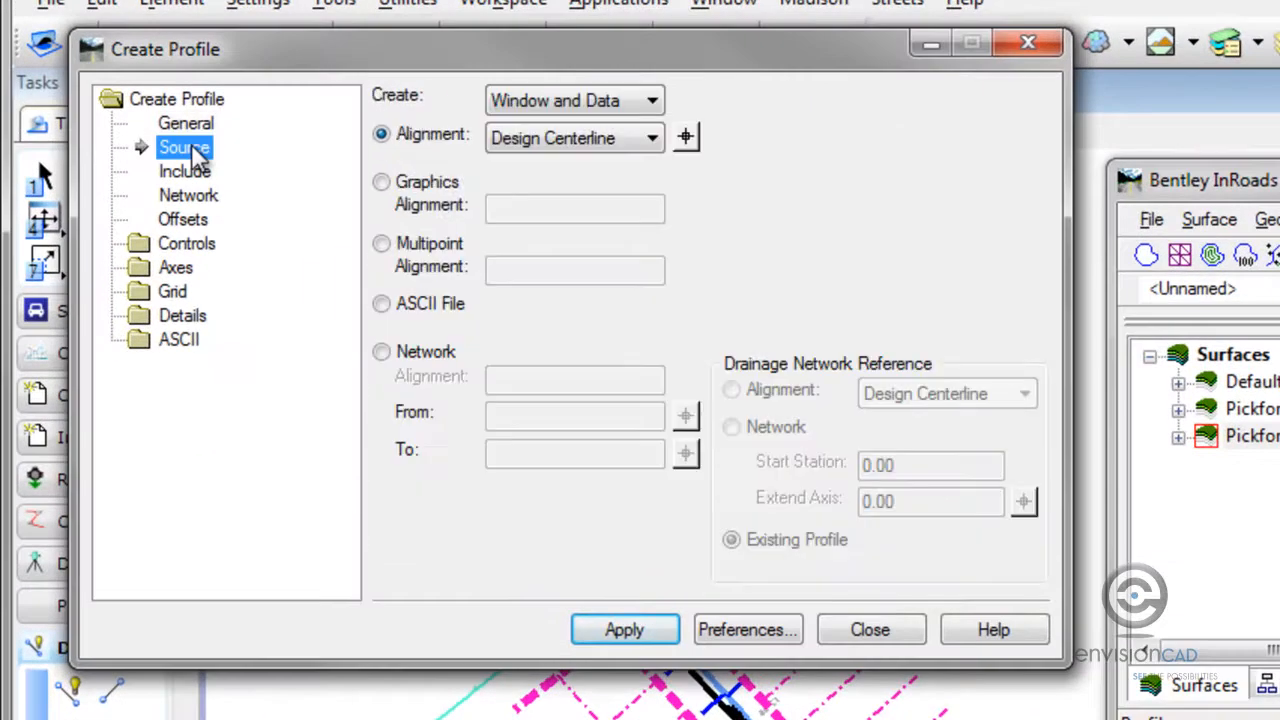
click(630, 145)
click(625, 163)
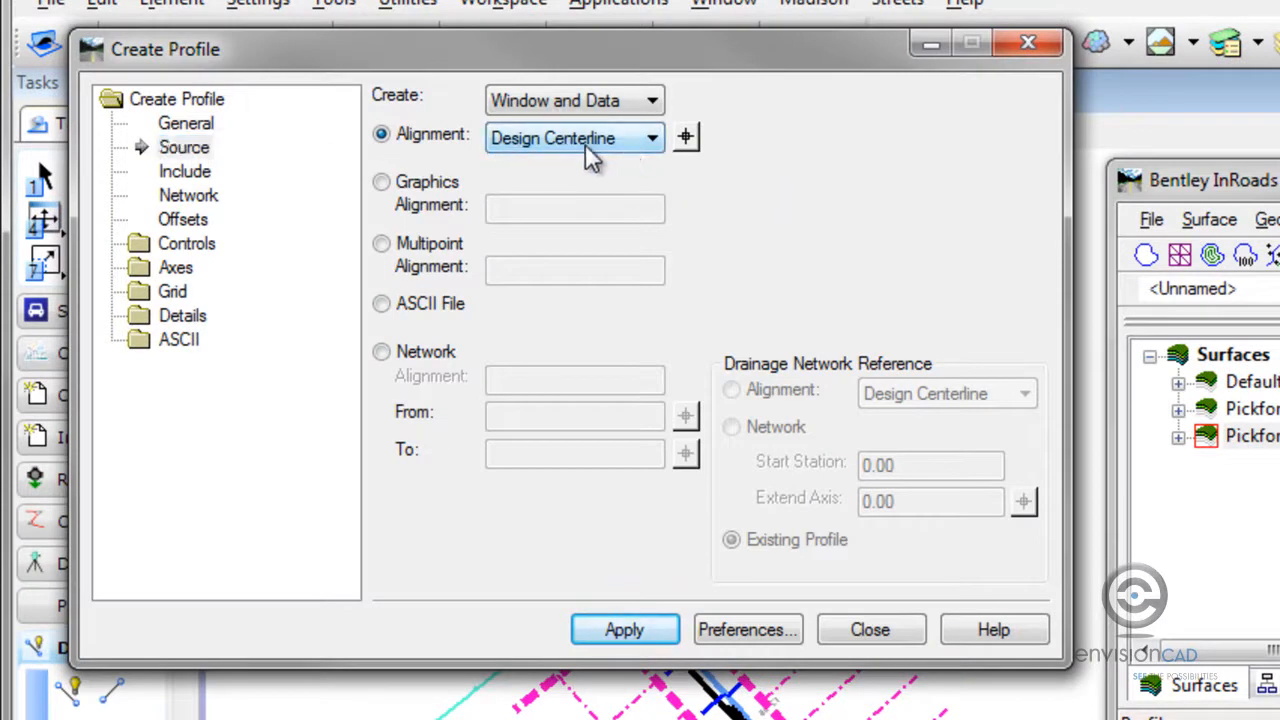
click(184, 172)
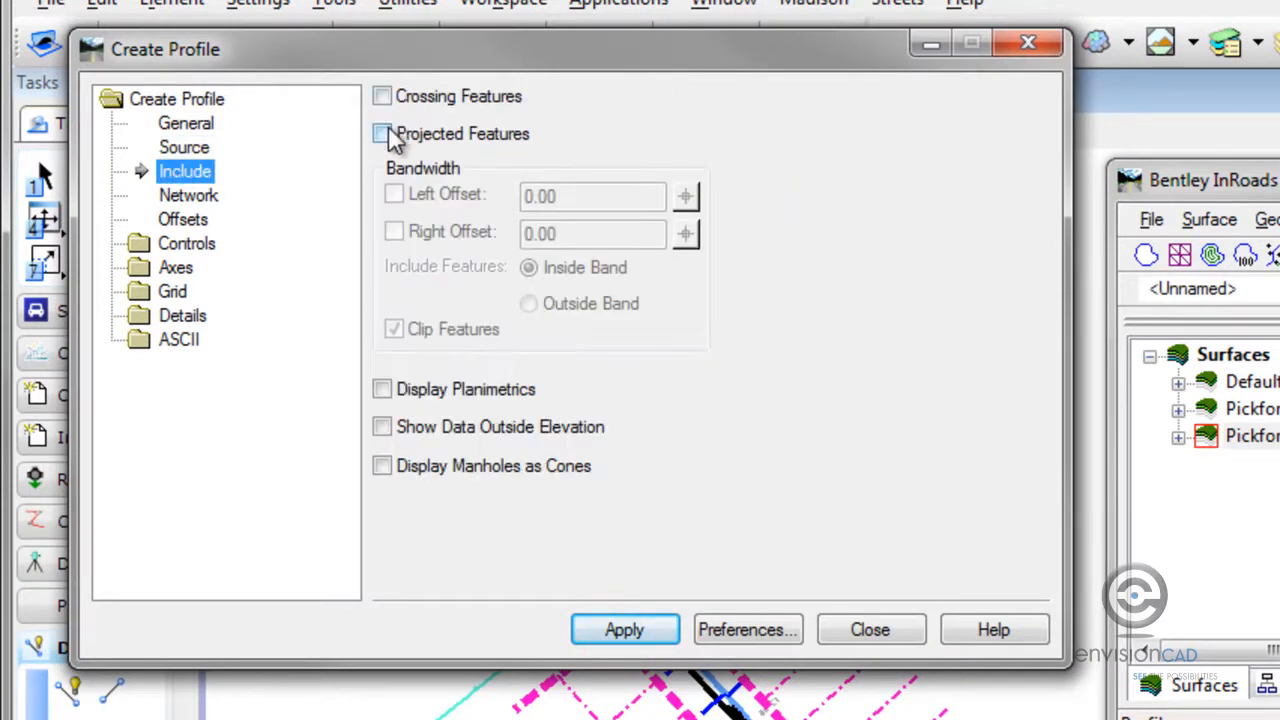
click(384, 136)
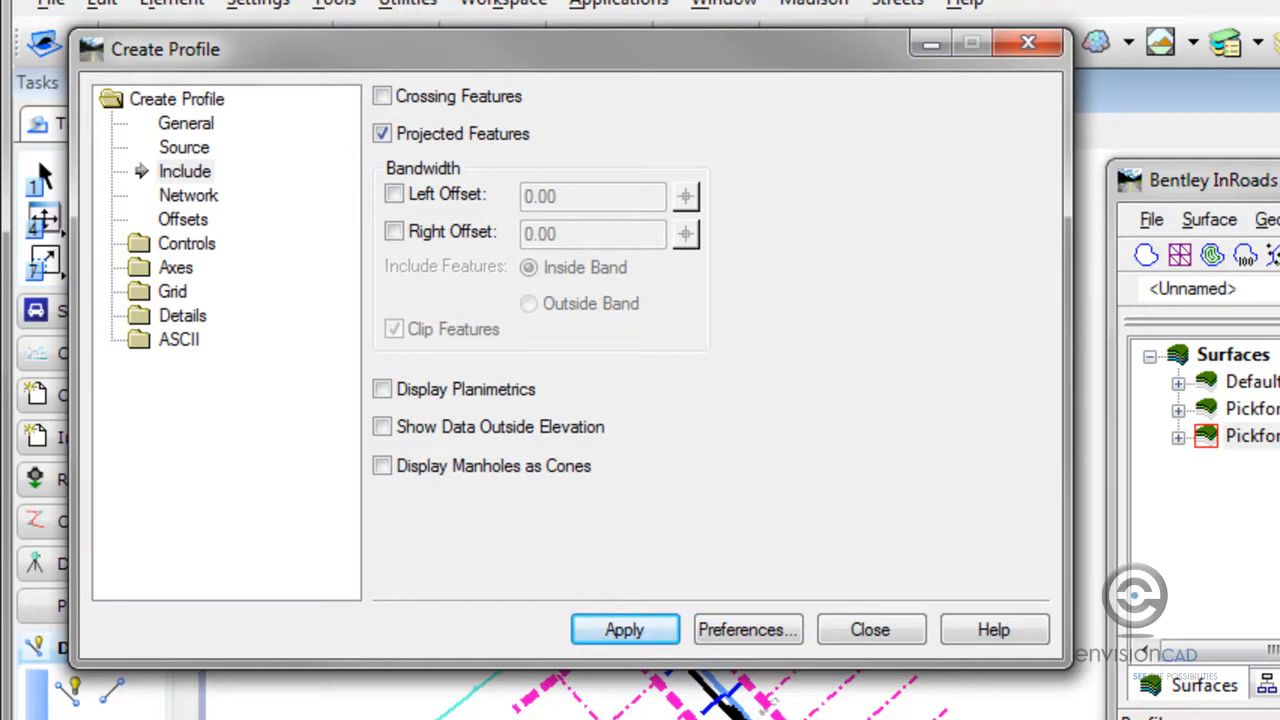
click(383, 136)
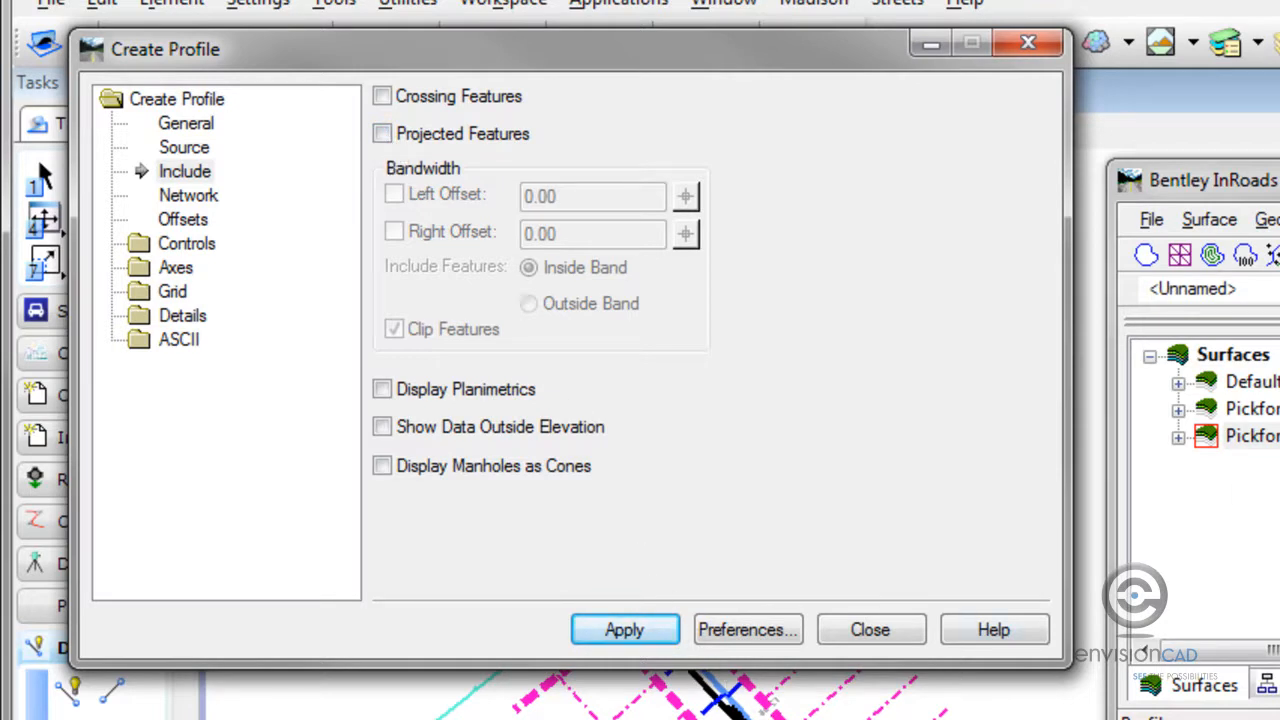
Step: Display the scale factors and check the text, cell and line style values, keeping them clear of the profile settings
click(1254, 436)
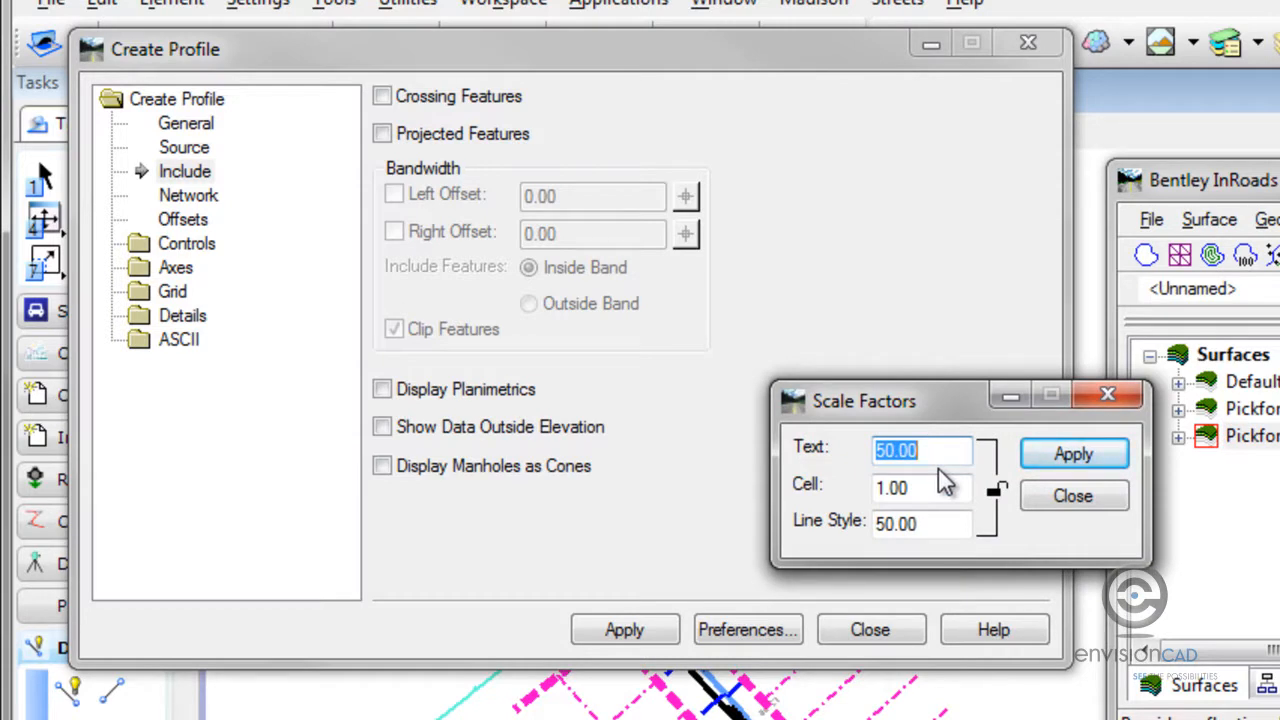
drag(930, 487, 868, 487)
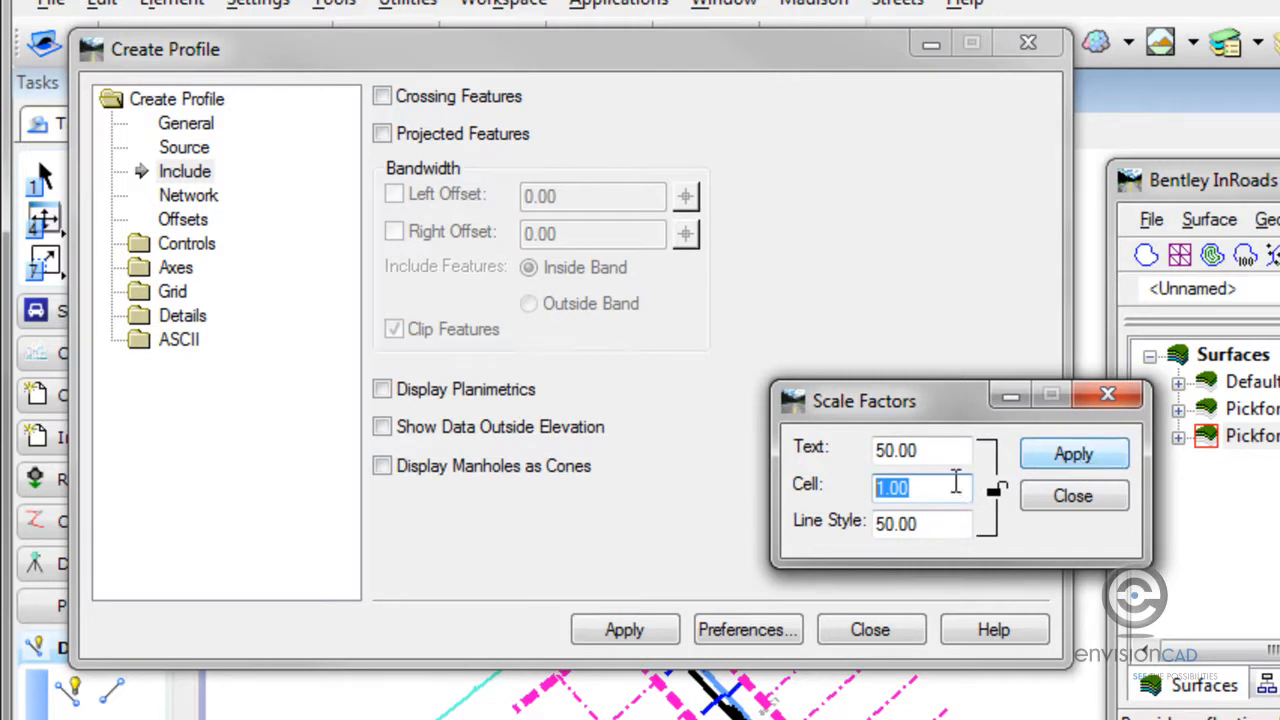
drag(945, 402, 1279, 1)
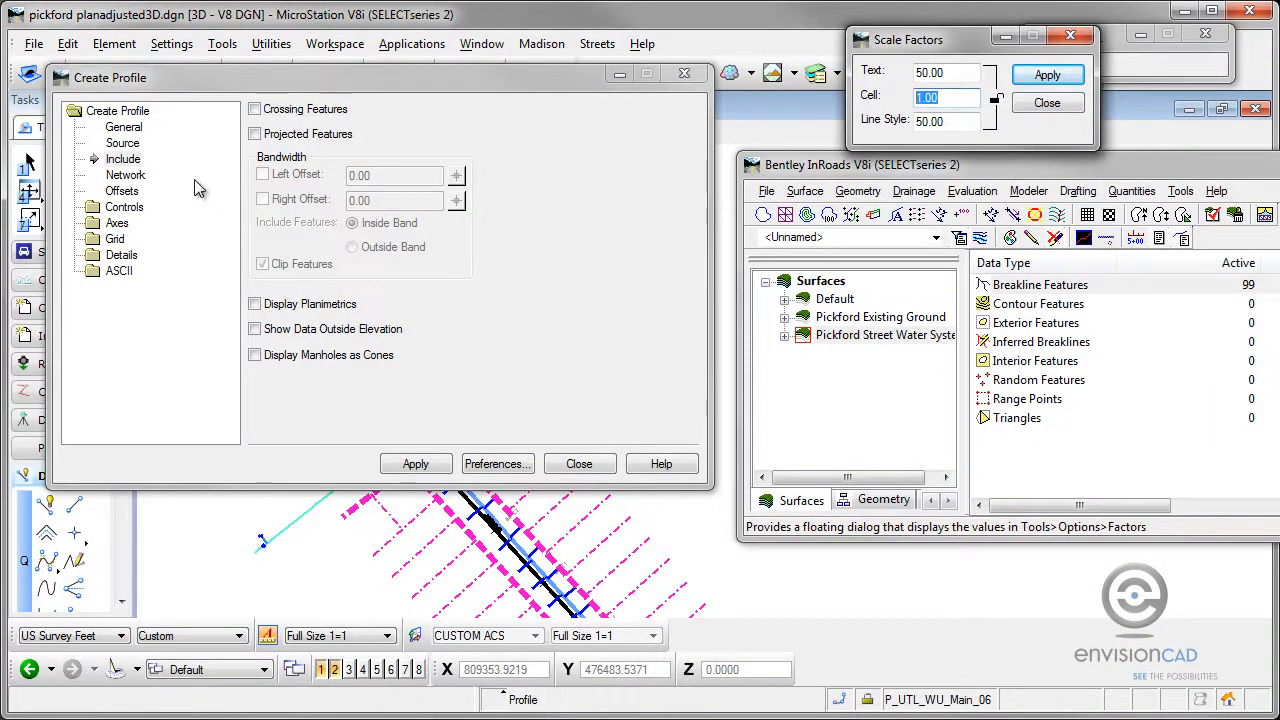
Step: Include both crossing and projected features in the profile, and check the mains and laterals near Gregory St in plan
click(256, 110)
click(255, 134)
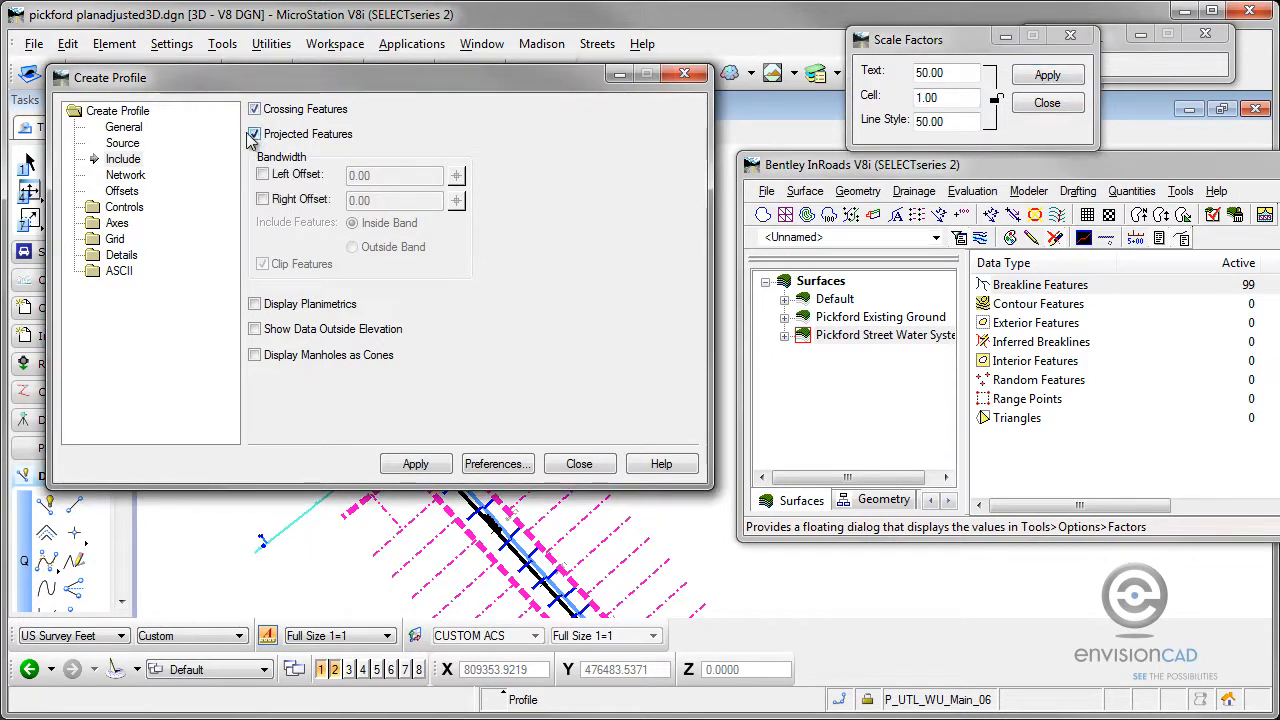
drag(188, 81, 743, 104)
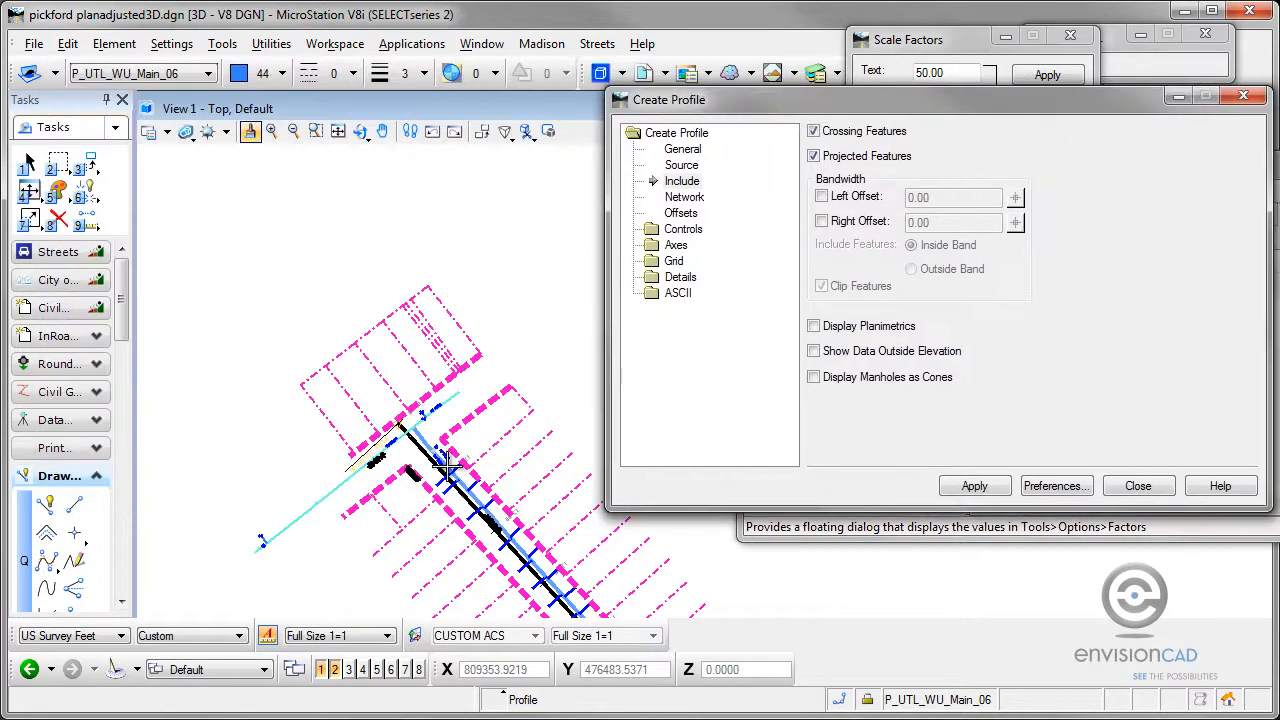
scroll(446, 467, up, 5)
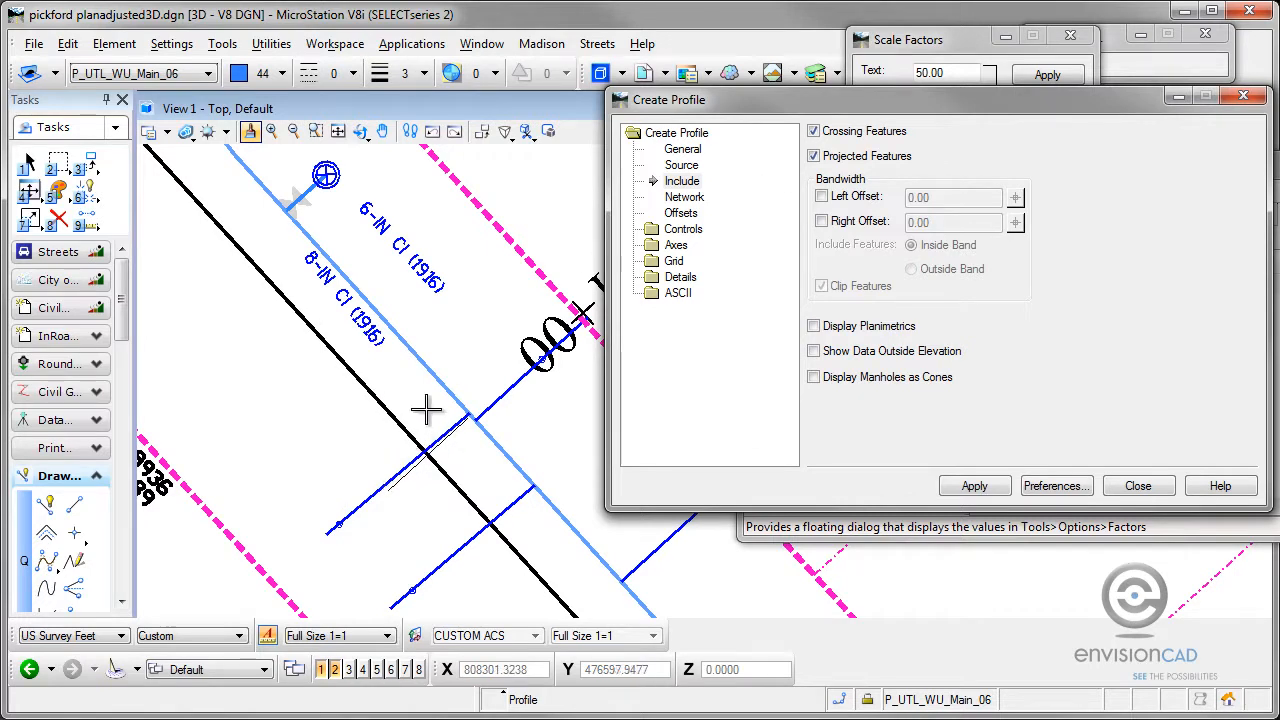
scroll(386, 391, down, 5)
scroll(345, 370, up, 4)
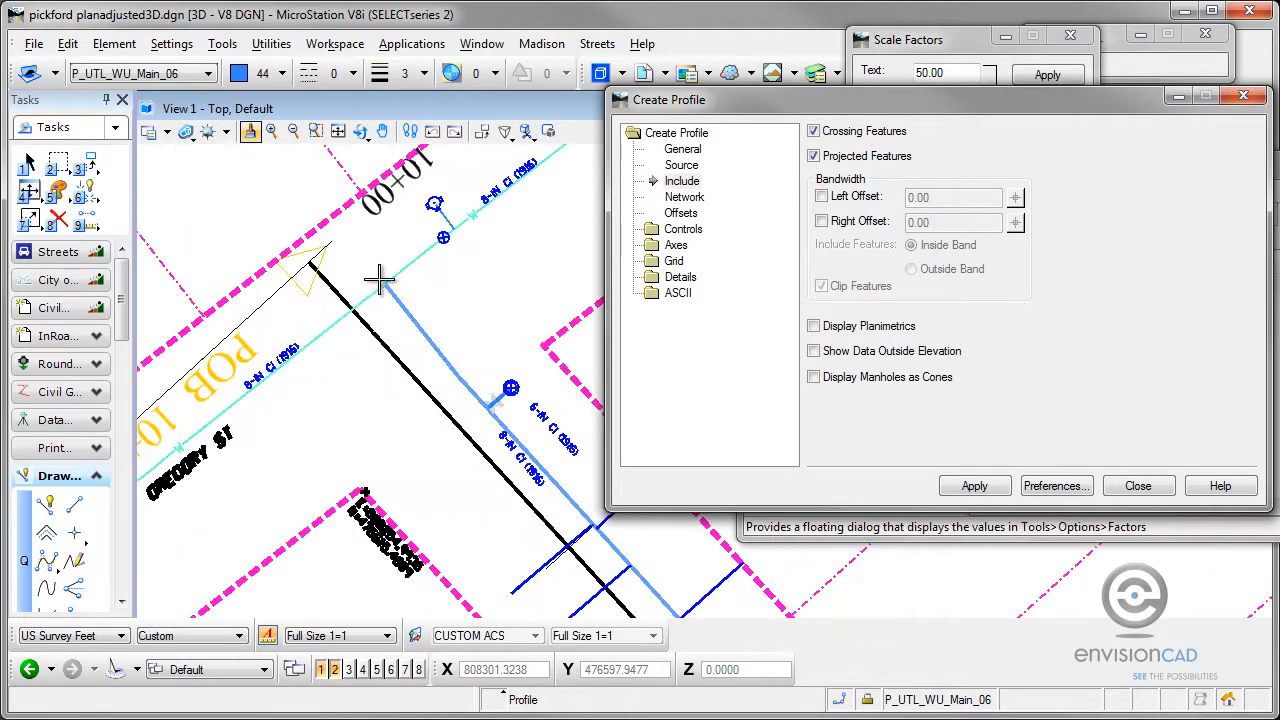
scroll(342, 330, down, 3)
scroll(342, 330, down, 1)
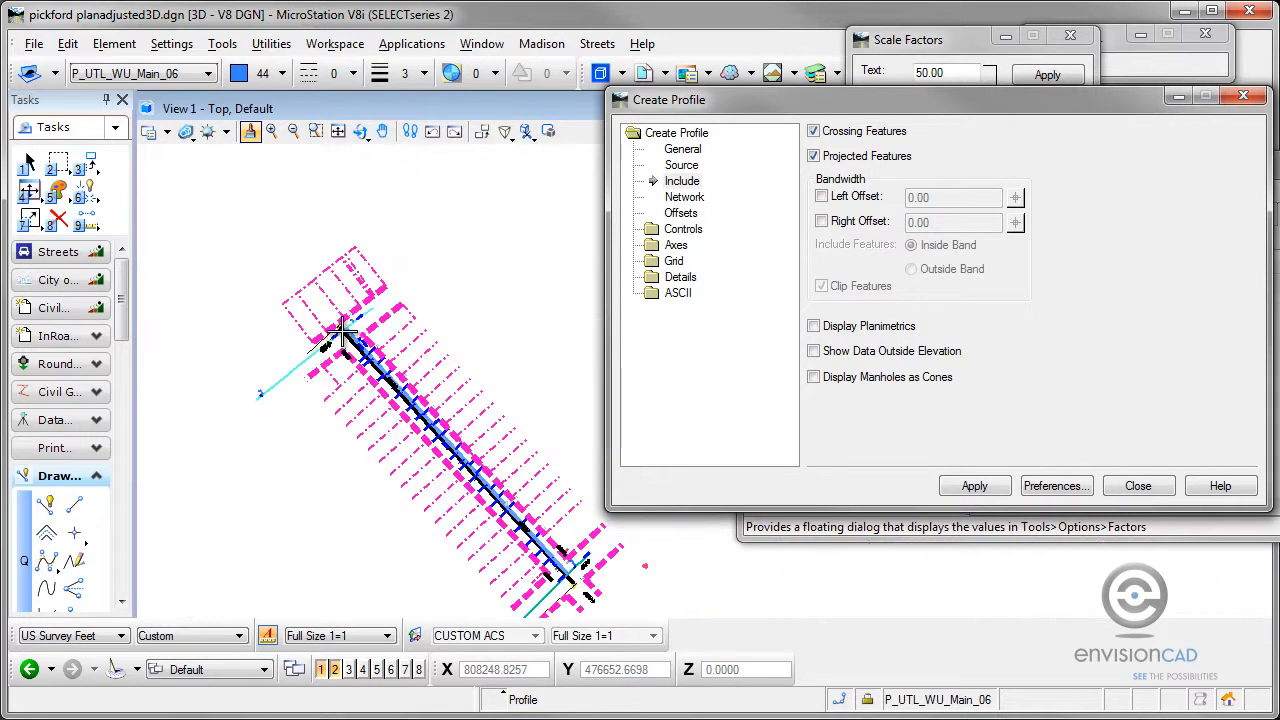
Step: Generate the Design Centerline profile, continuing without surface triangles, and place it up beside the street plan
click(970, 486)
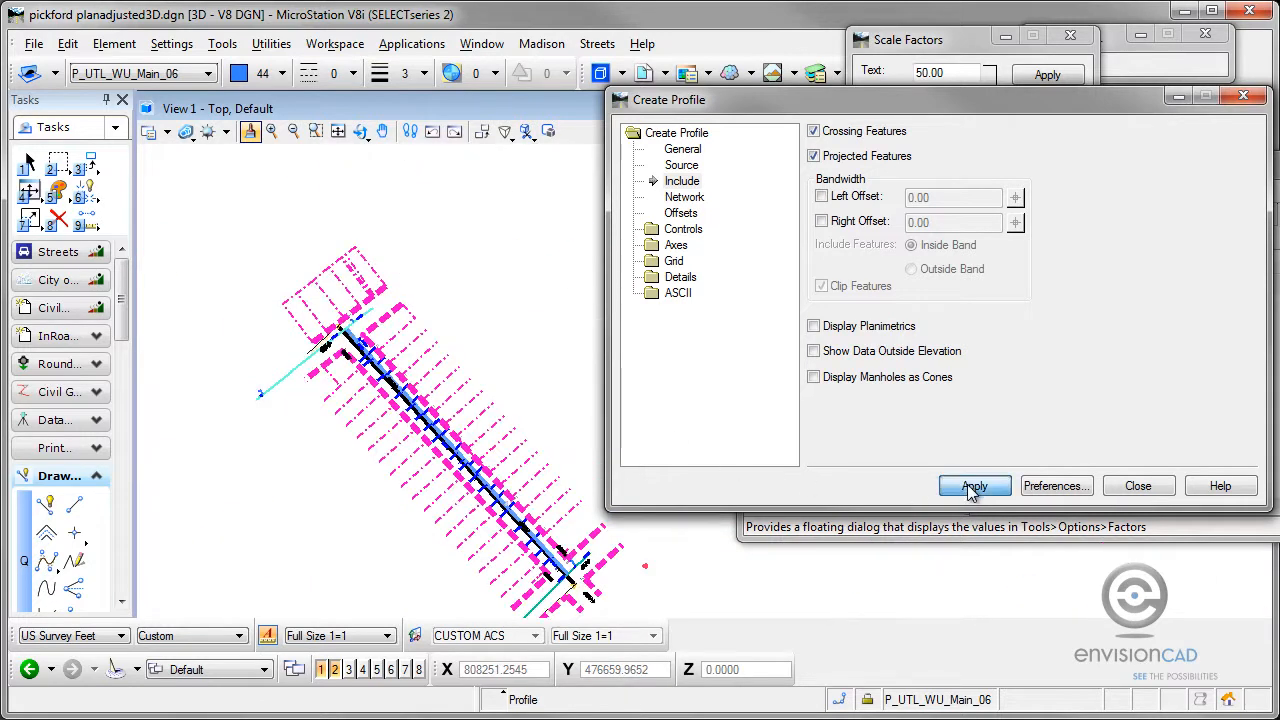
click(640, 513)
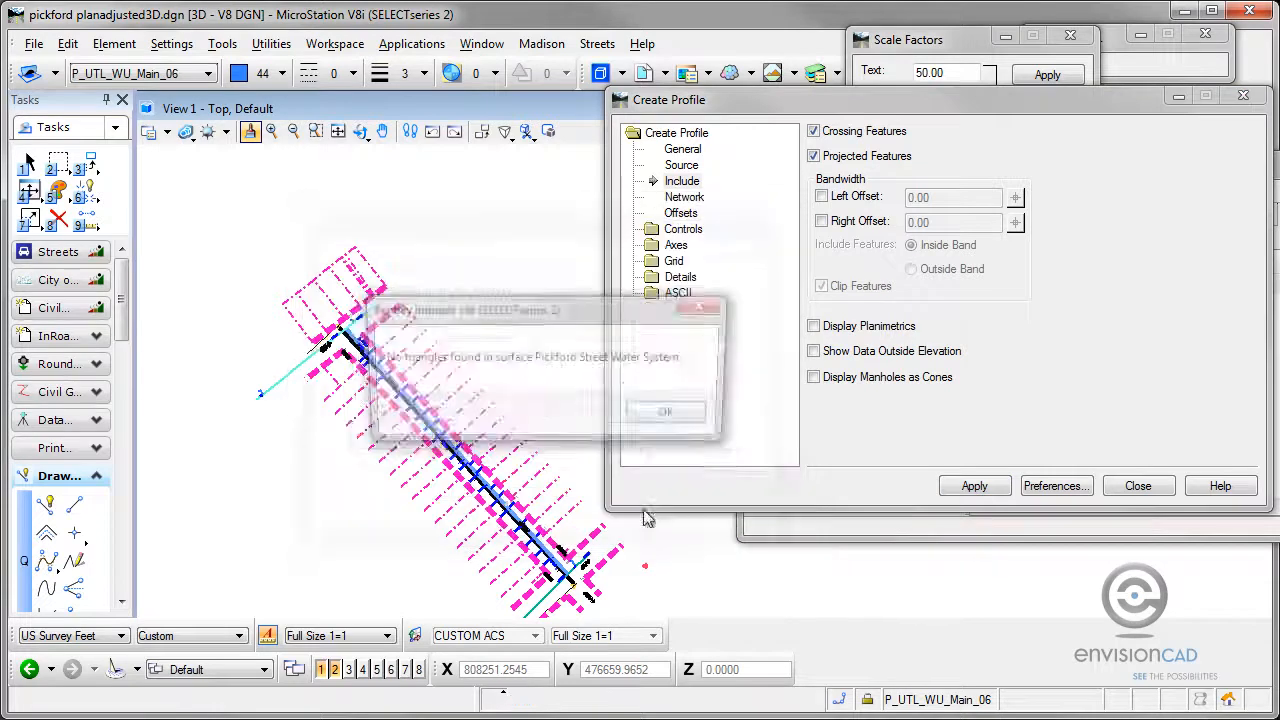
click(664, 416)
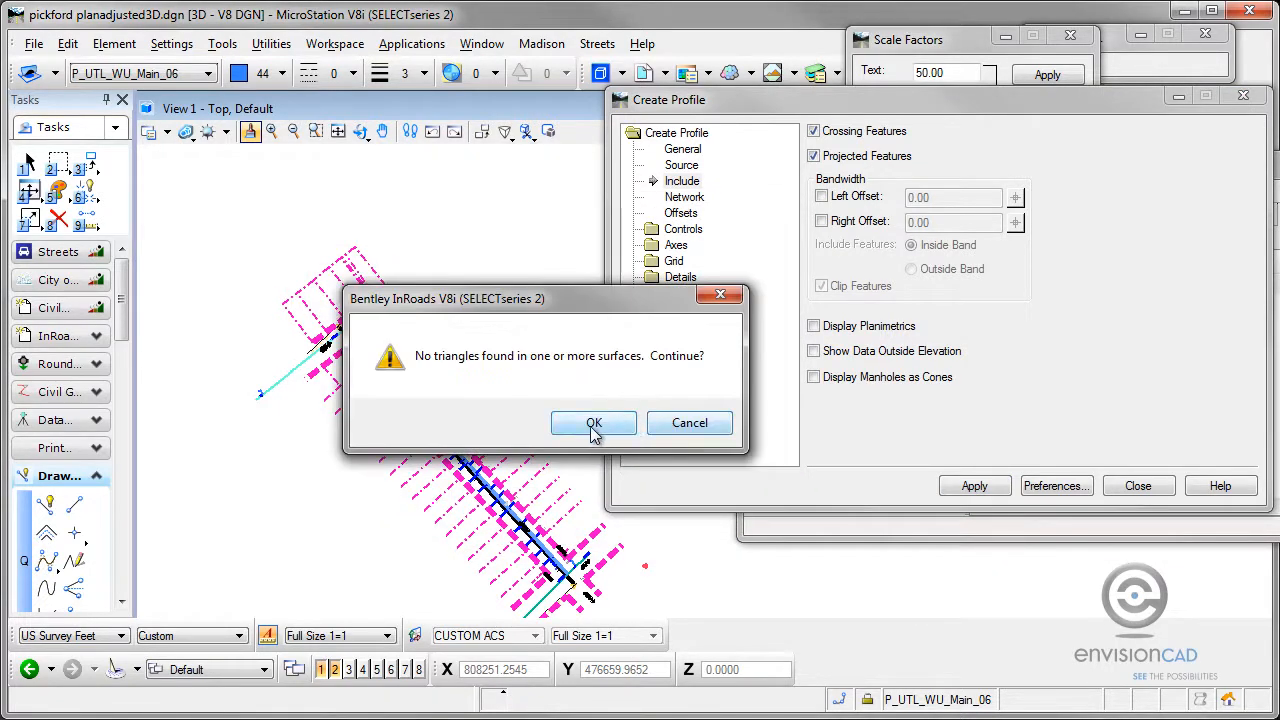
click(591, 422)
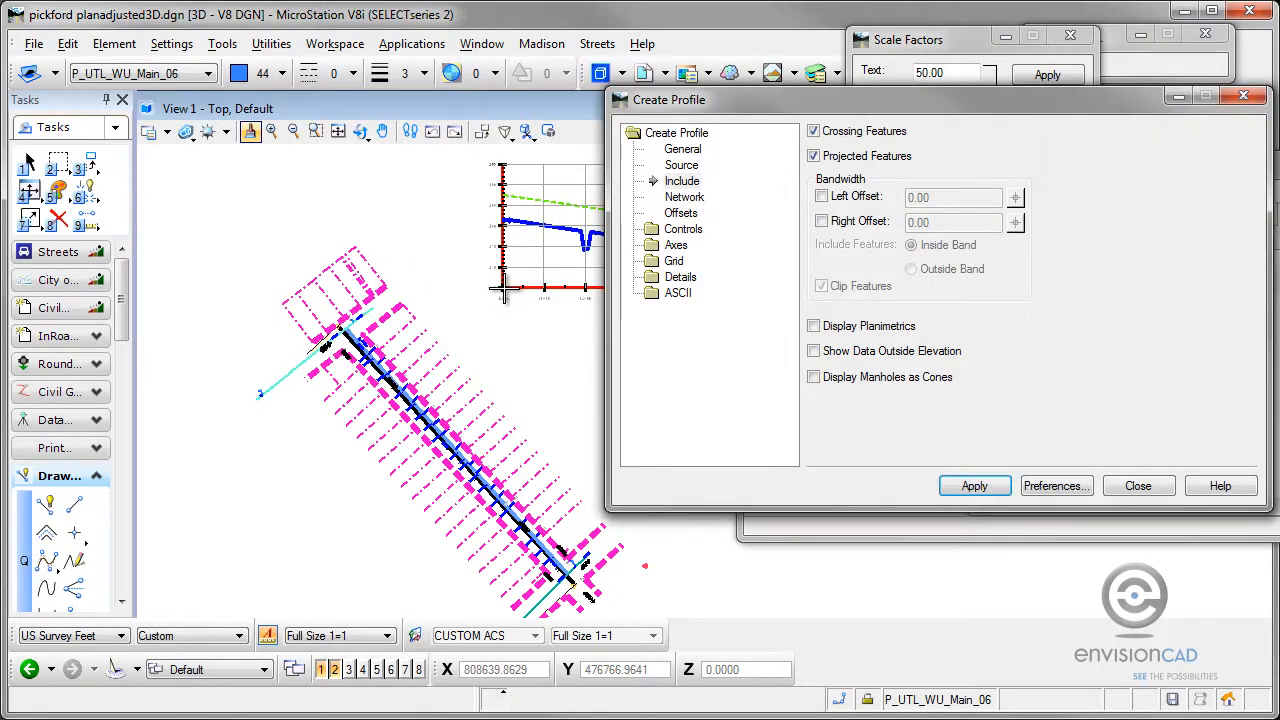
click(1138, 486)
Step: Examine the water main and a crossing lateral between stations 11+00 and 12+00 in the profile, reading their feature details
middle_drag(543, 263, 311, 387)
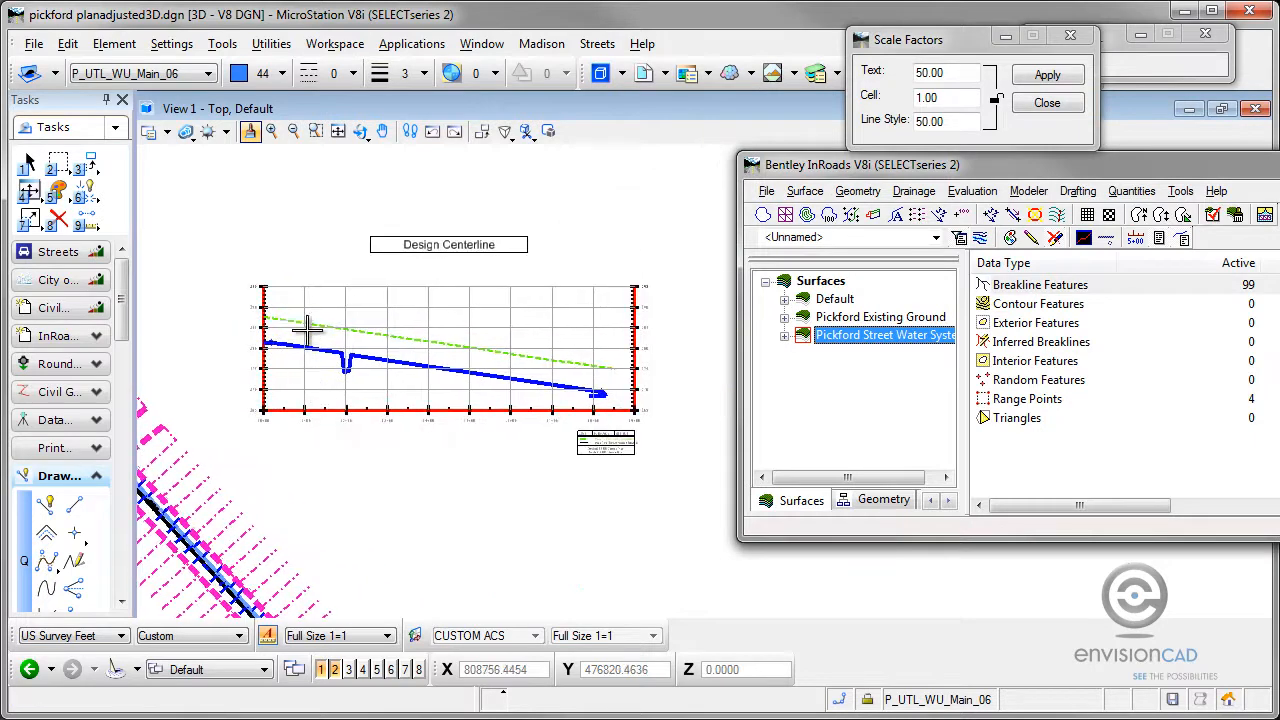
scroll(303, 330, up, 7)
click(28, 162)
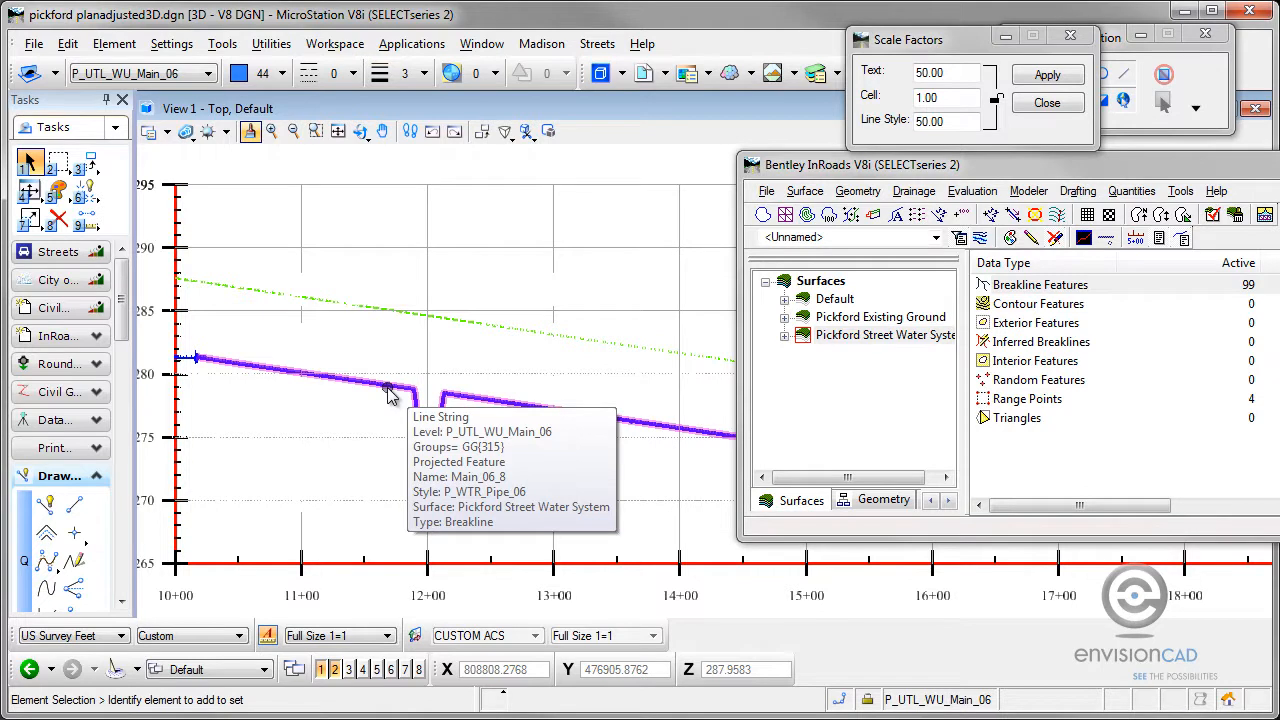
scroll(370, 394, up, 5)
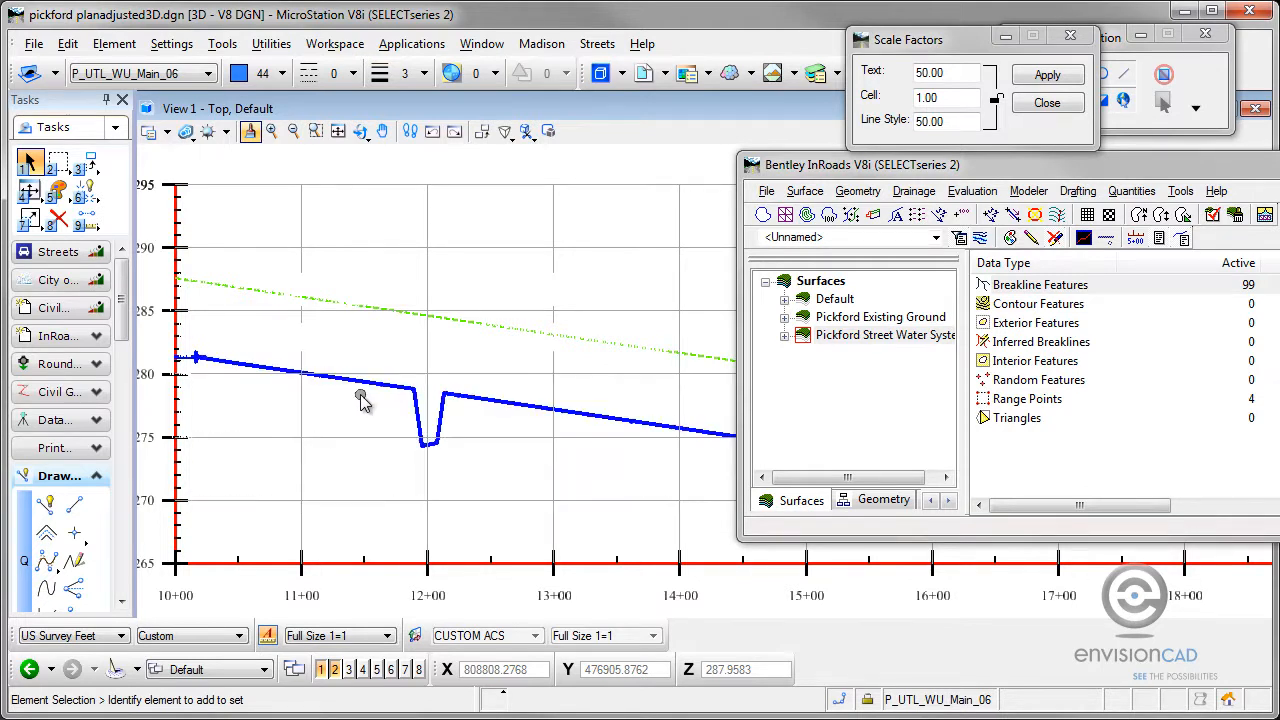
scroll(396, 362, up, 5)
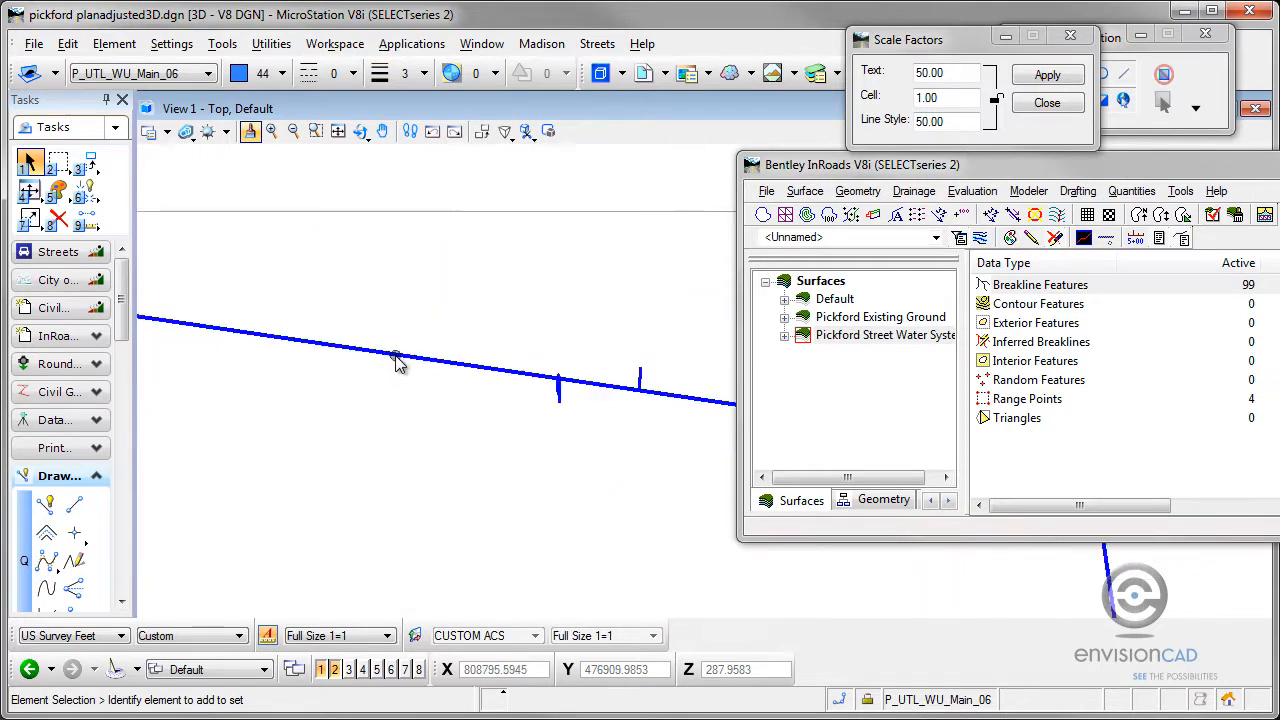
scroll(585, 395, up, 5)
scroll(585, 395, up, 2)
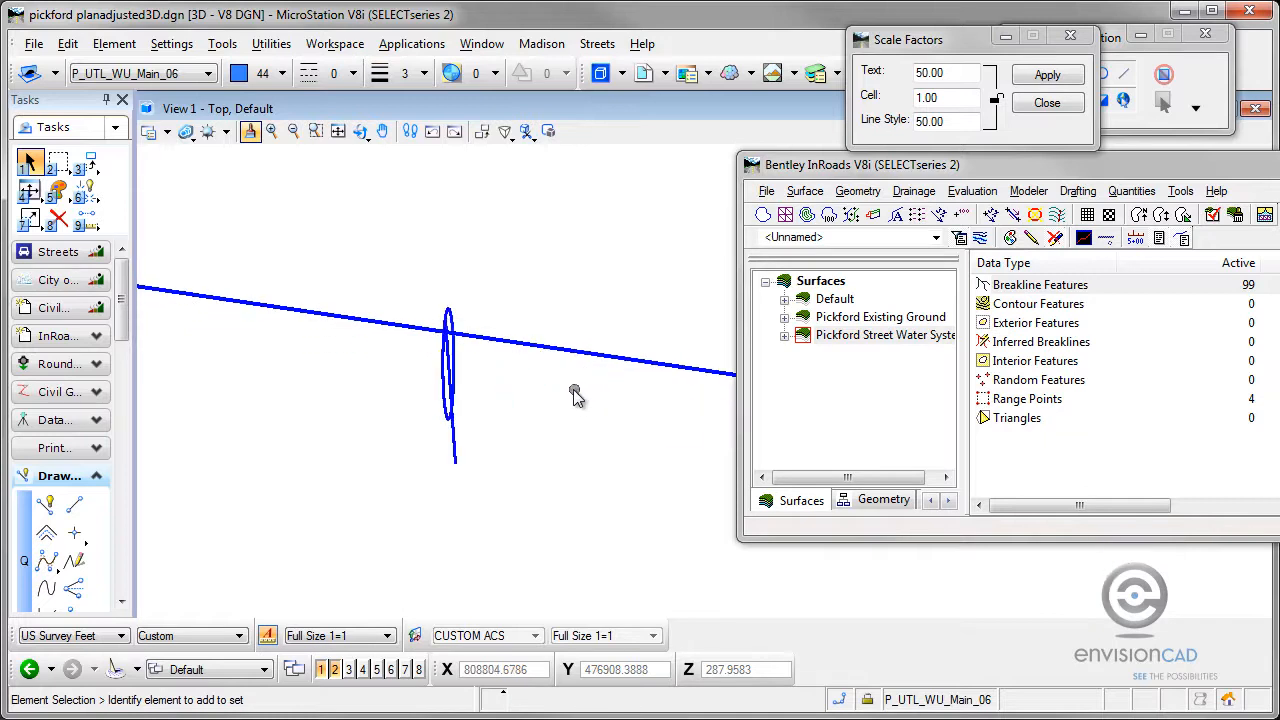
mouse_move(458, 352)
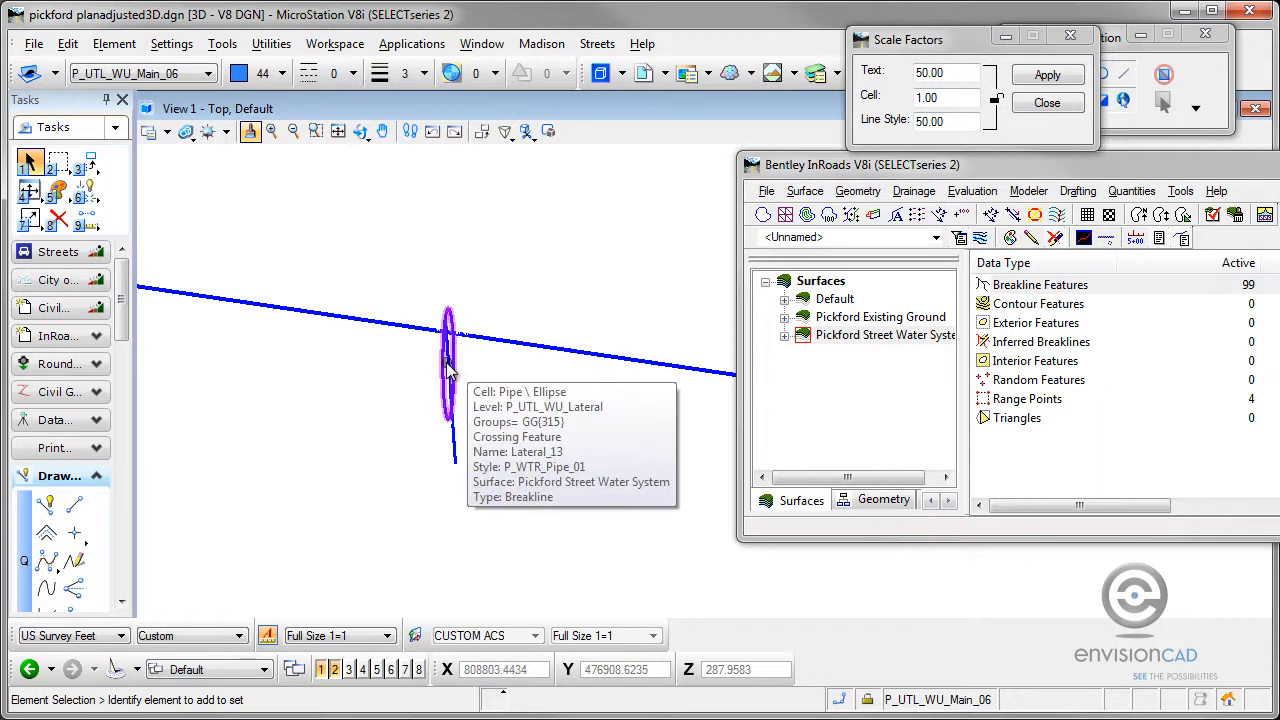
mouse_move(455, 459)
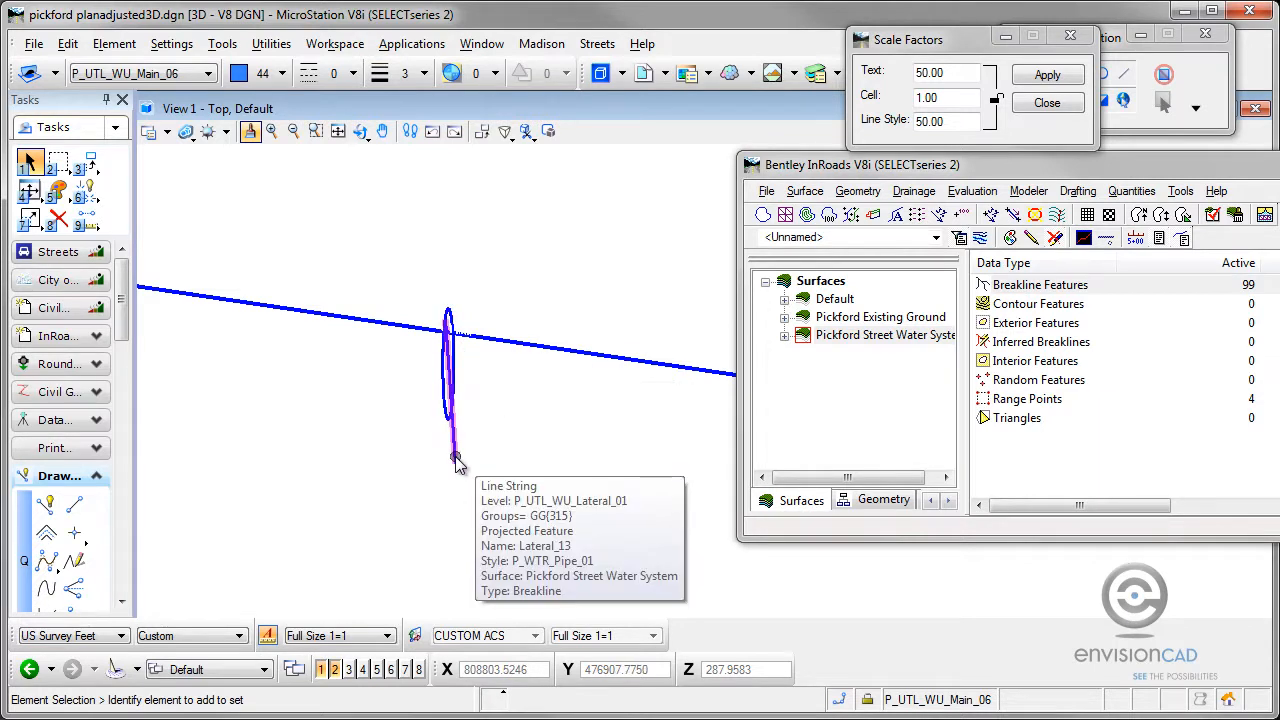
Step: Compare the neighbouring laterals along the water main in the profile, with the InRoads window moved off the drawing
scroll(456, 460, down, 7)
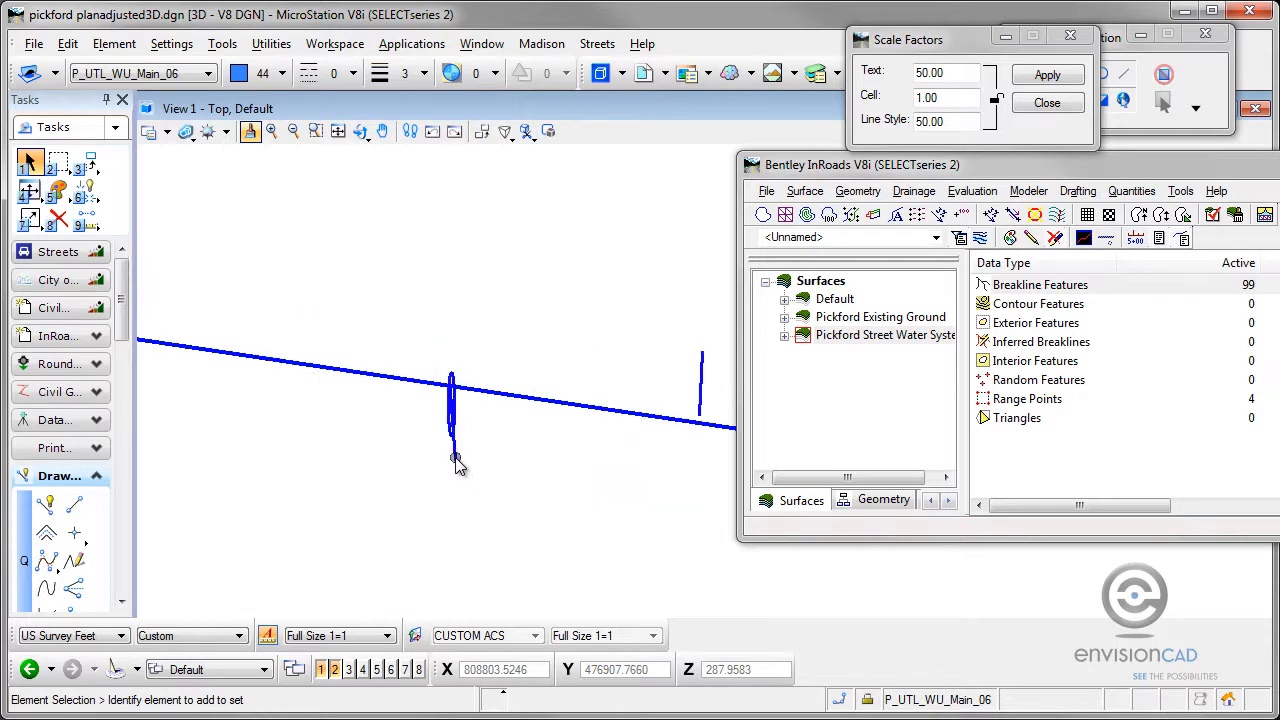
scroll(456, 464, down, 2)
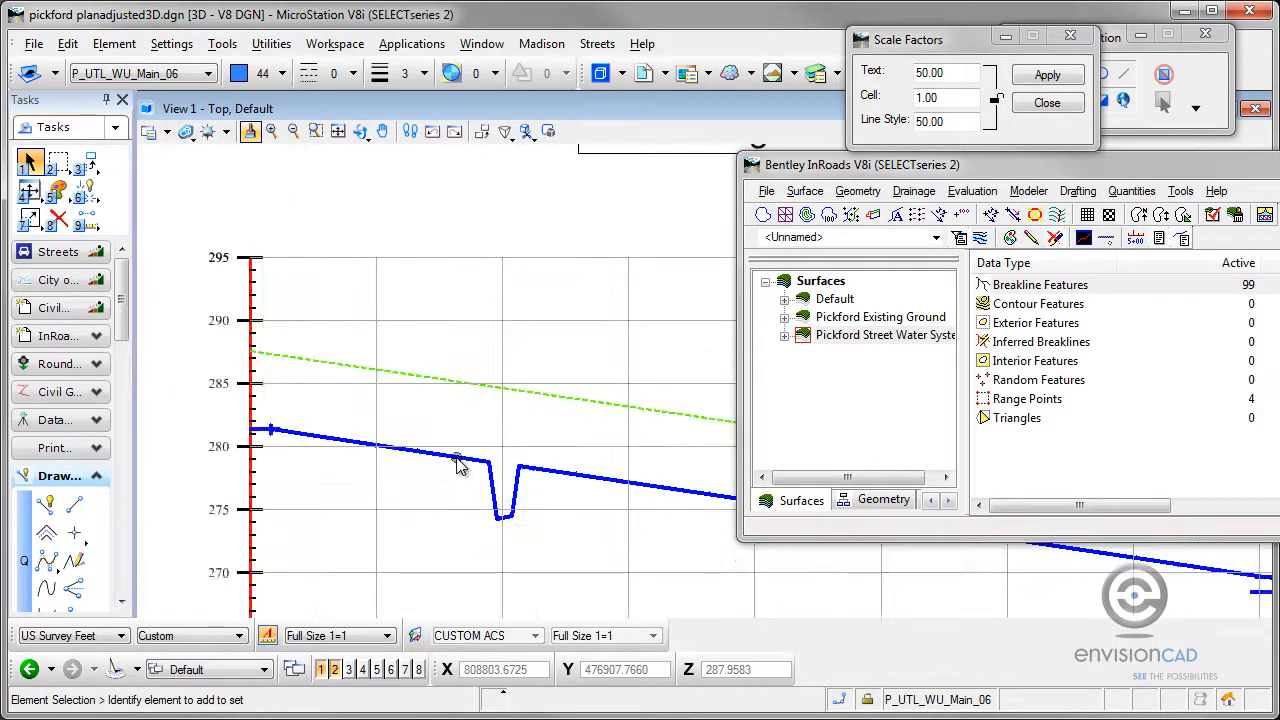
scroll(457, 460, up, 8)
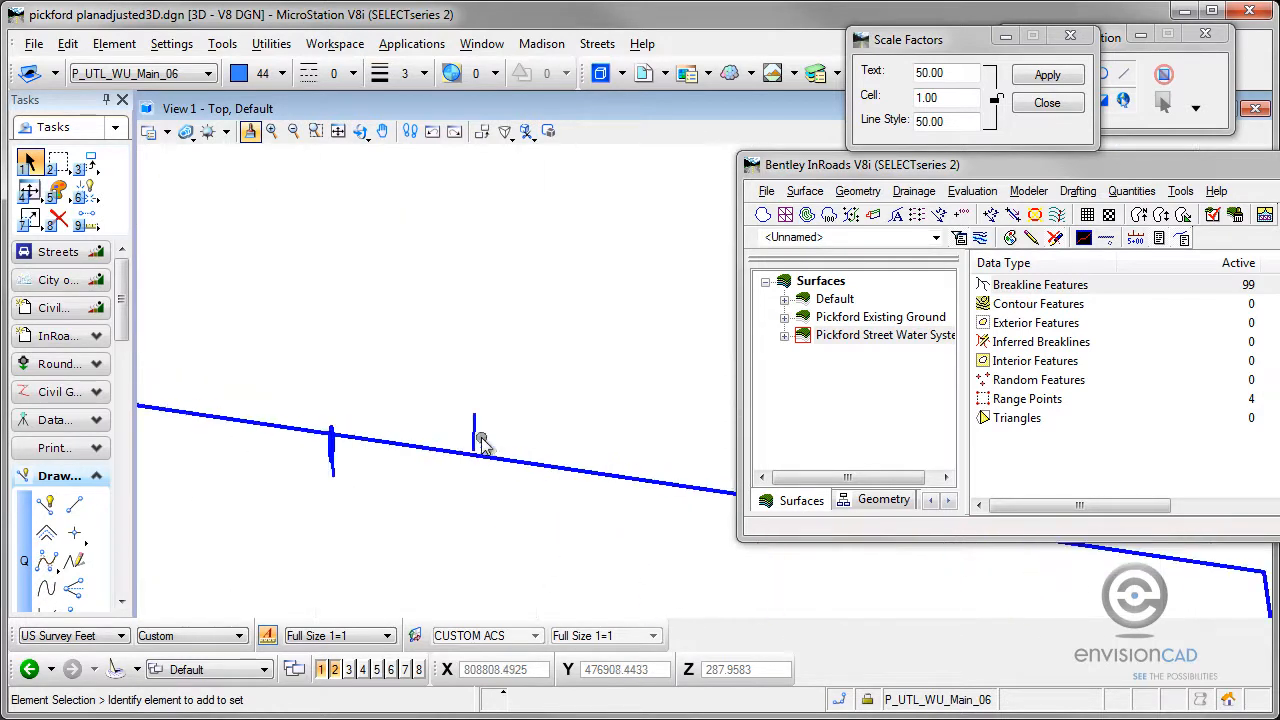
scroll(360, 438, down, 3)
scroll(293, 438, up, 3)
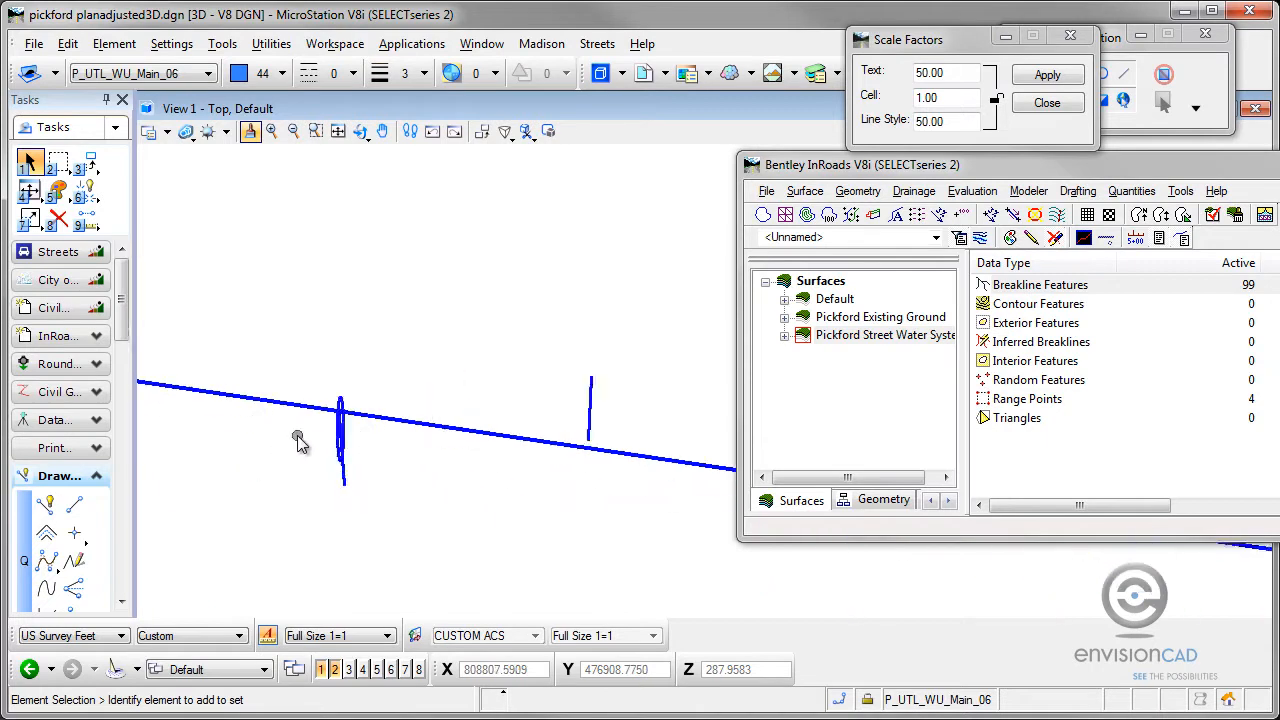
mouse_move(805, 172)
mouse_down()
mouse_move(389, 515)
mouse_move(403, 504)
mouse_up()
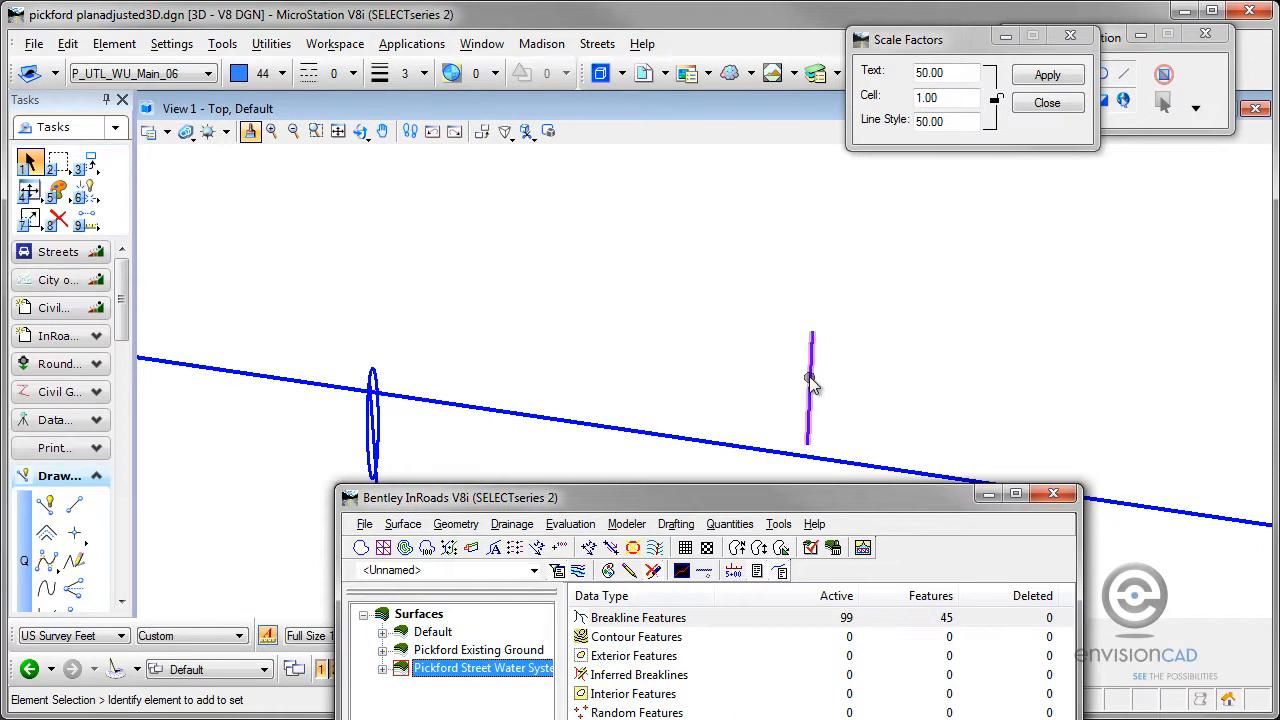
Step: Turn off the display of all projected features from the Pickford Street Water System surface in the Design Centerline_4 profile using Update Profile
mouse_move(690, 497)
mouse_down()
mouse_move(723, 368)
mouse_move(849, 204)
mouse_up()
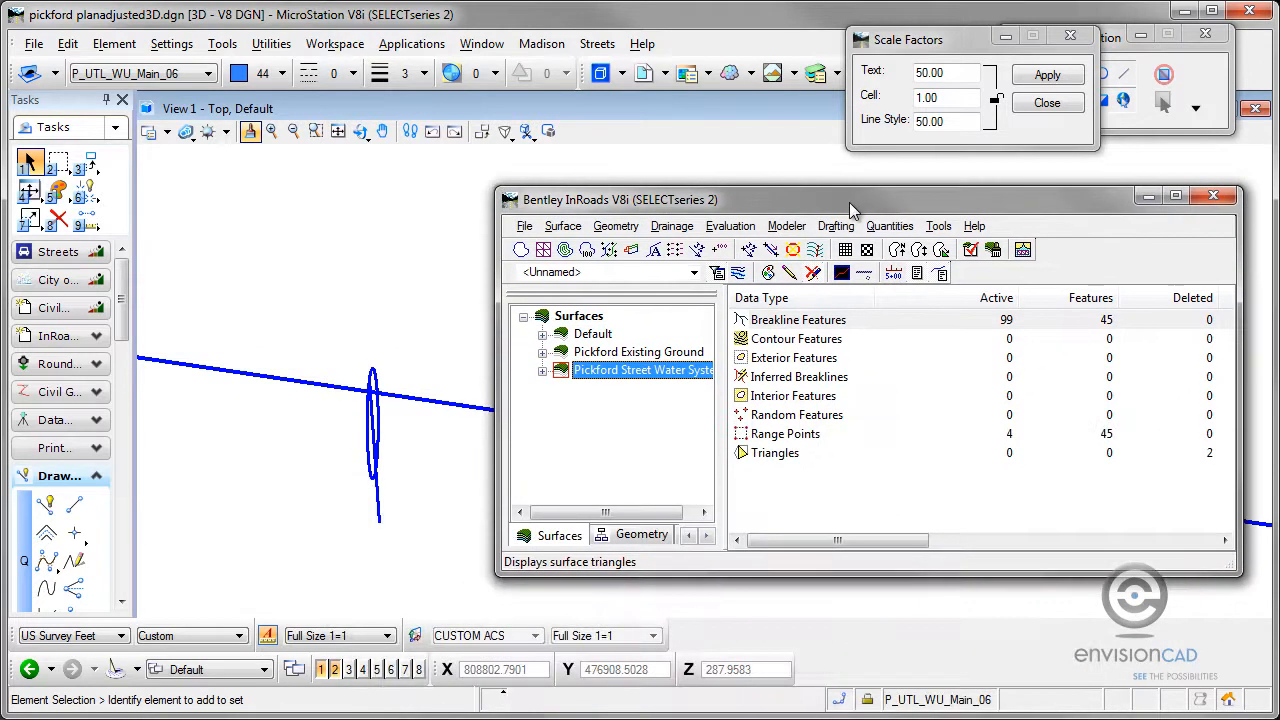
click(726, 232)
mouse_move(737, 251)
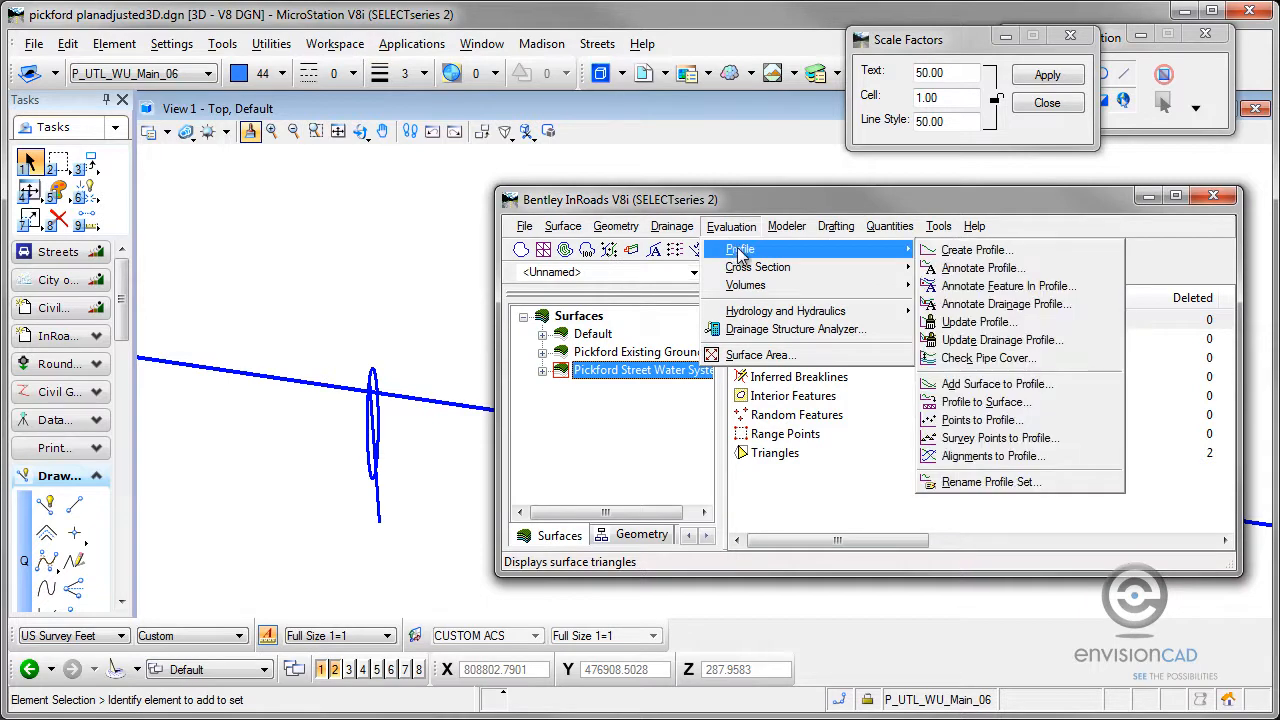
click(988, 322)
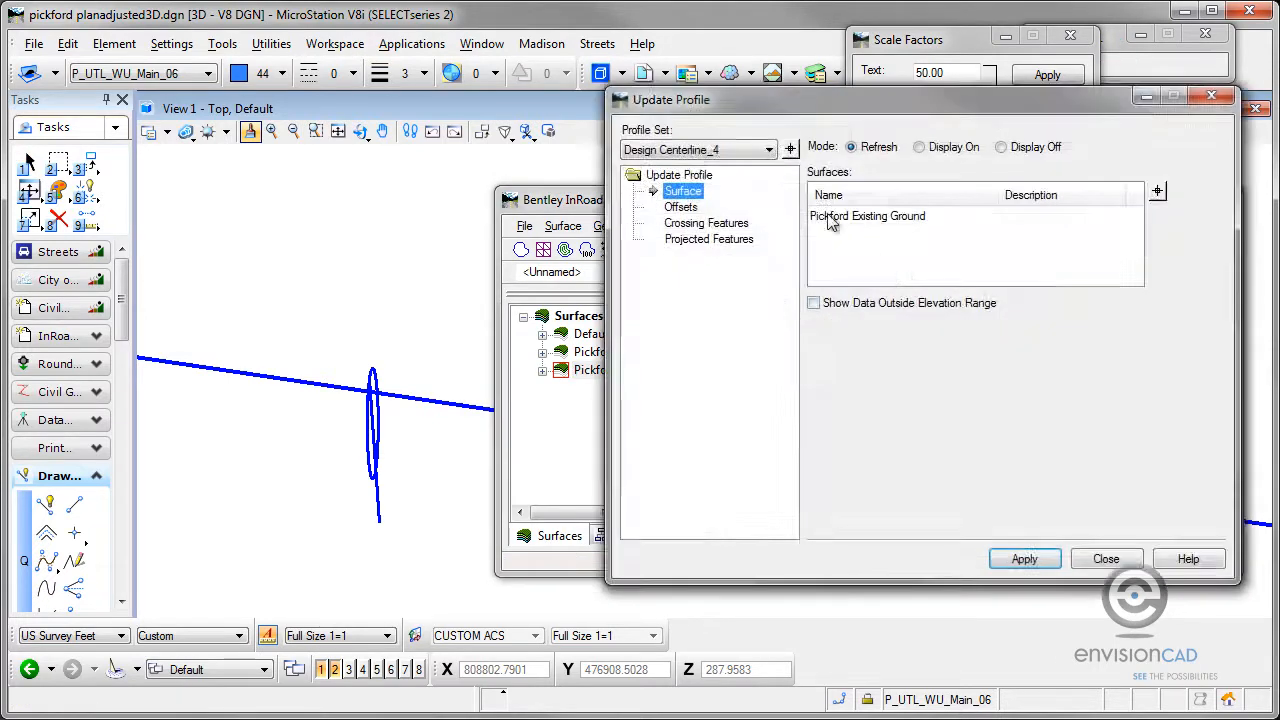
click(1003, 148)
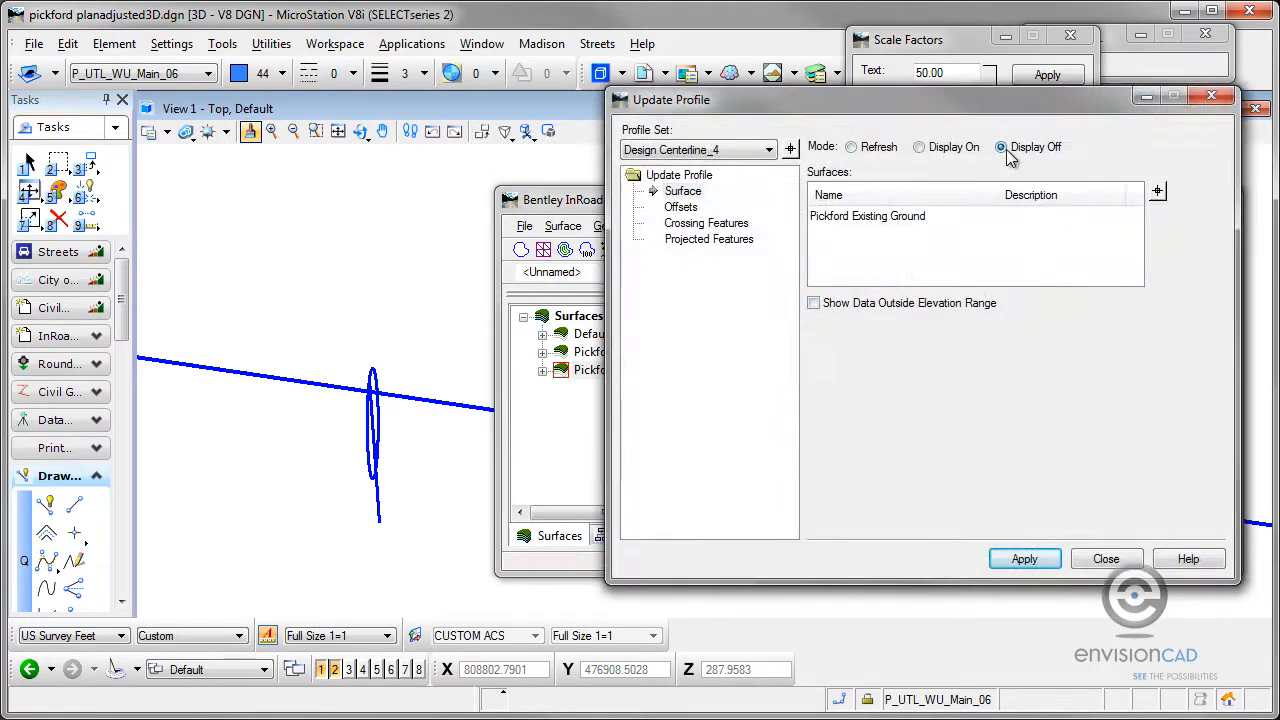
click(706, 244)
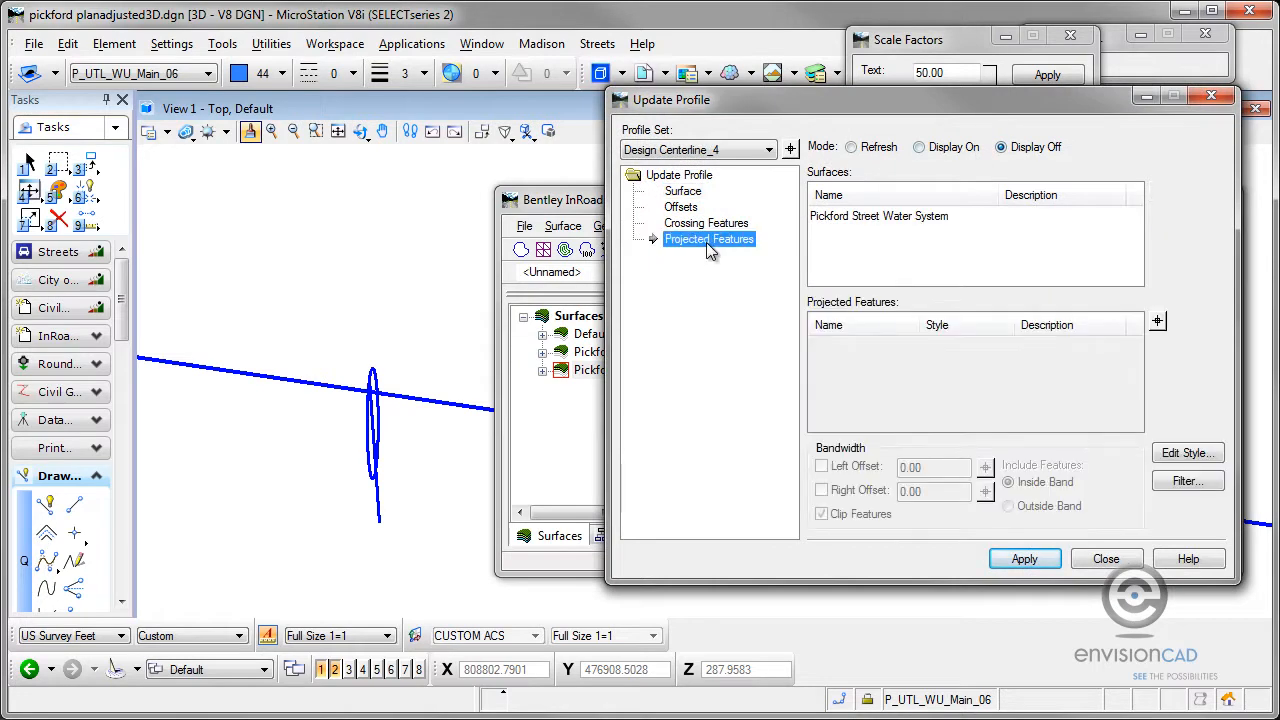
click(852, 216)
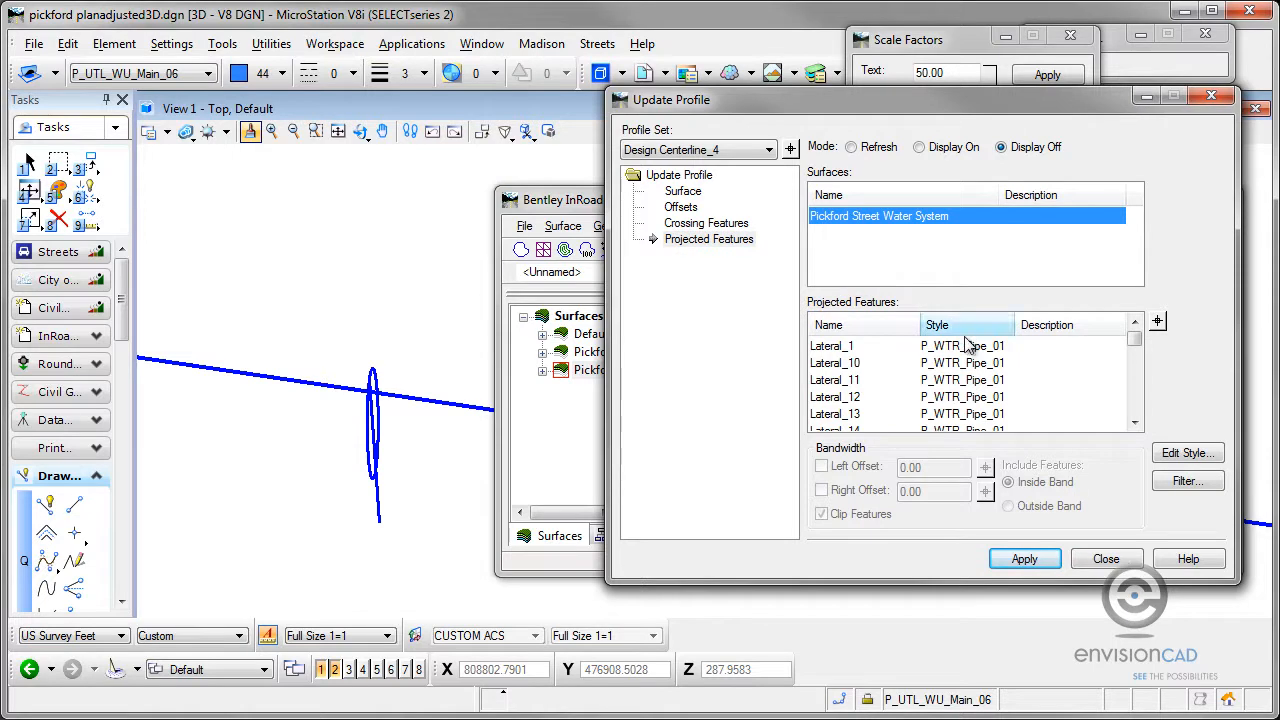
click(866, 350)
drag(1136, 337, 1136, 414)
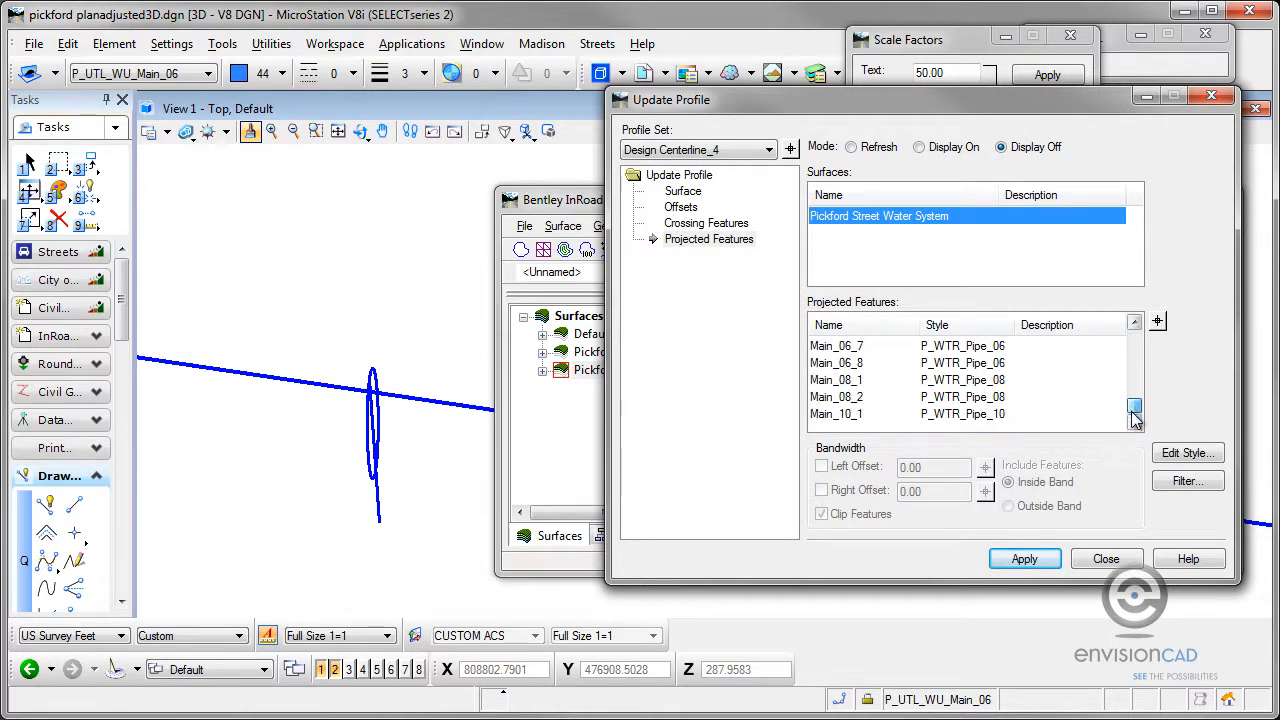
shift+click(857, 418)
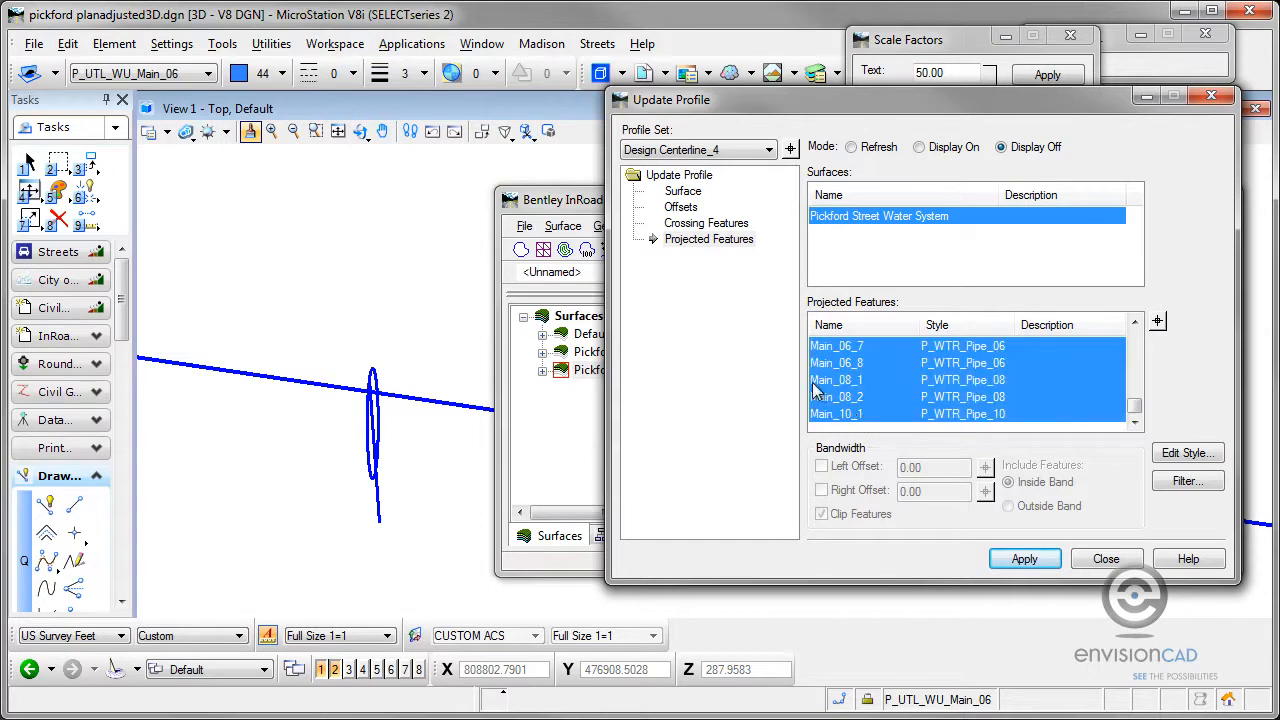
drag(1135, 408, 1133, 336)
click(1036, 562)
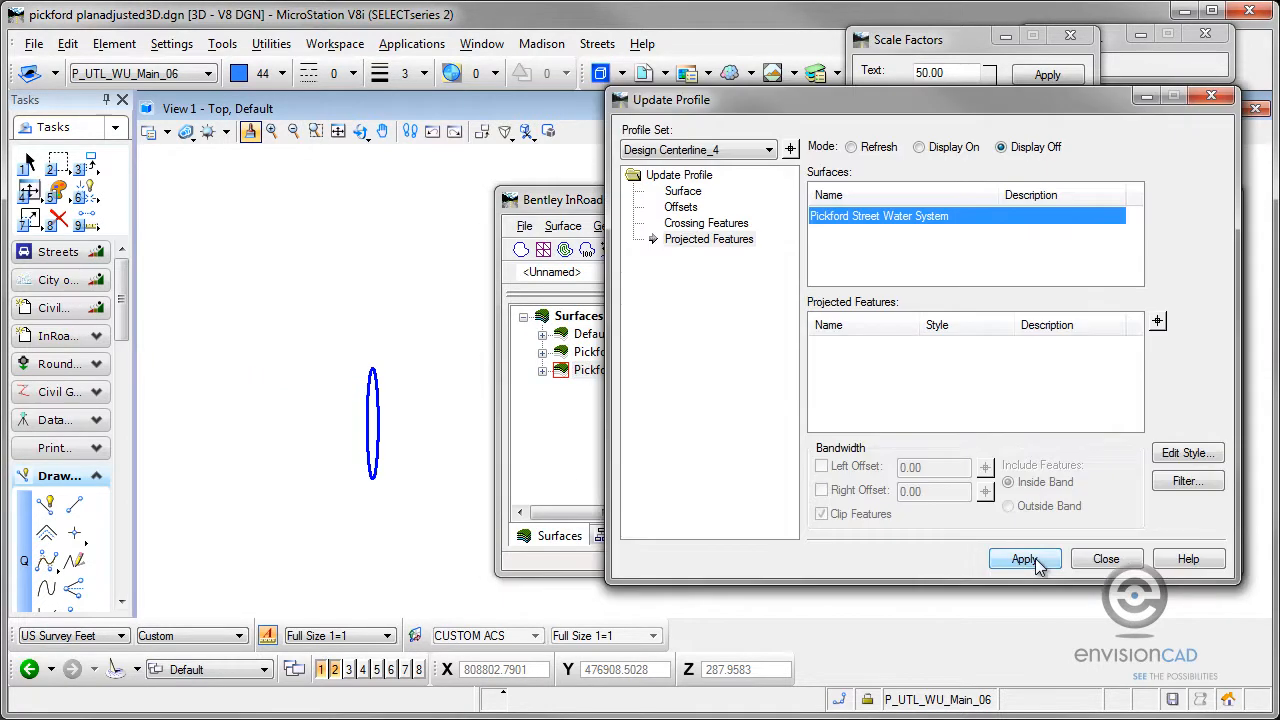
Step: Check the profile without projected features and locate the water main near station 12+00 in the street plan
click(391, 469)
scroll(391, 465, down, 1)
scroll(390, 462, down, 1)
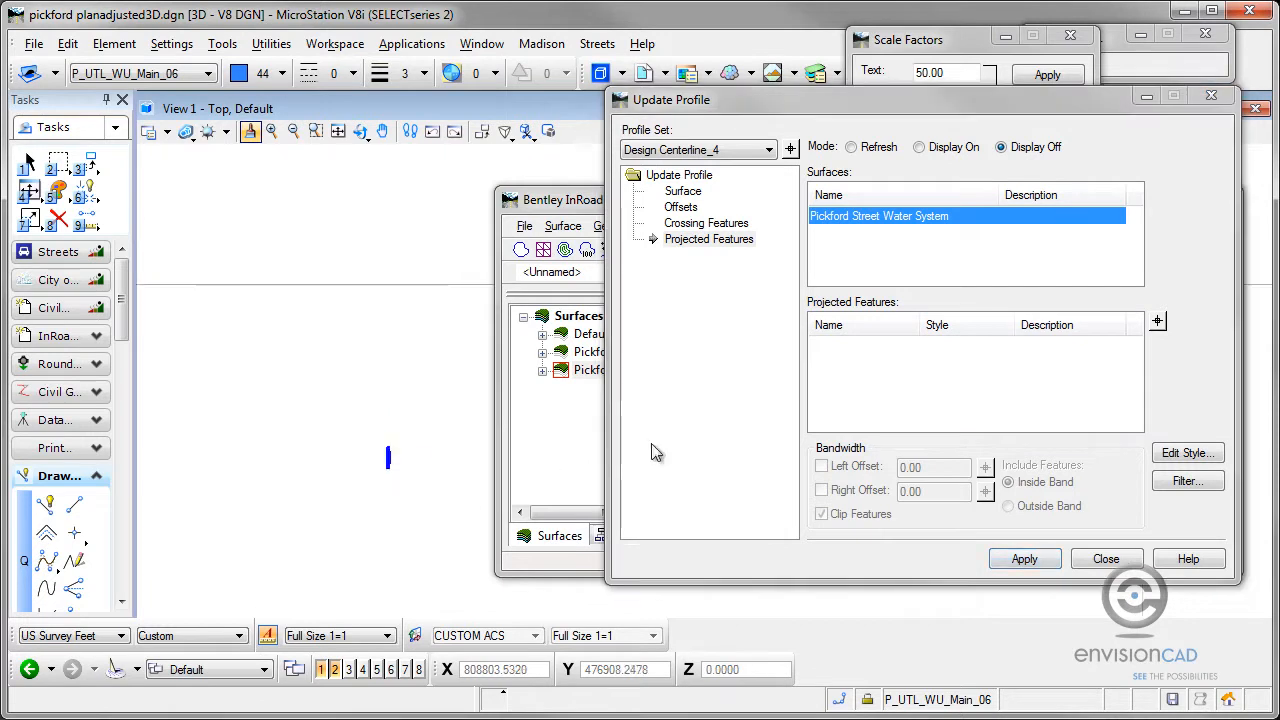
scroll(409, 393, down, 2)
scroll(409, 393, down, 2)
scroll(360, 506, down, 1)
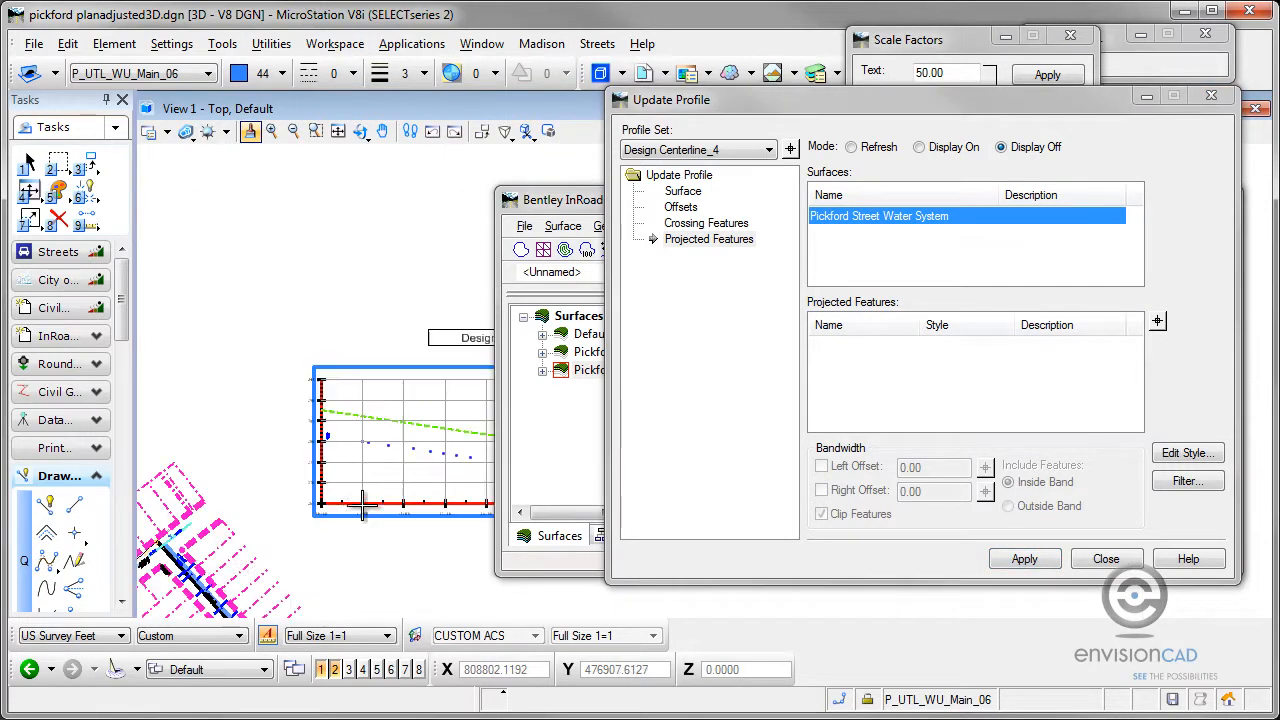
middle_drag(220, 568, 232, 515)
scroll(232, 515, up, 1)
scroll(238, 474, up, 2)
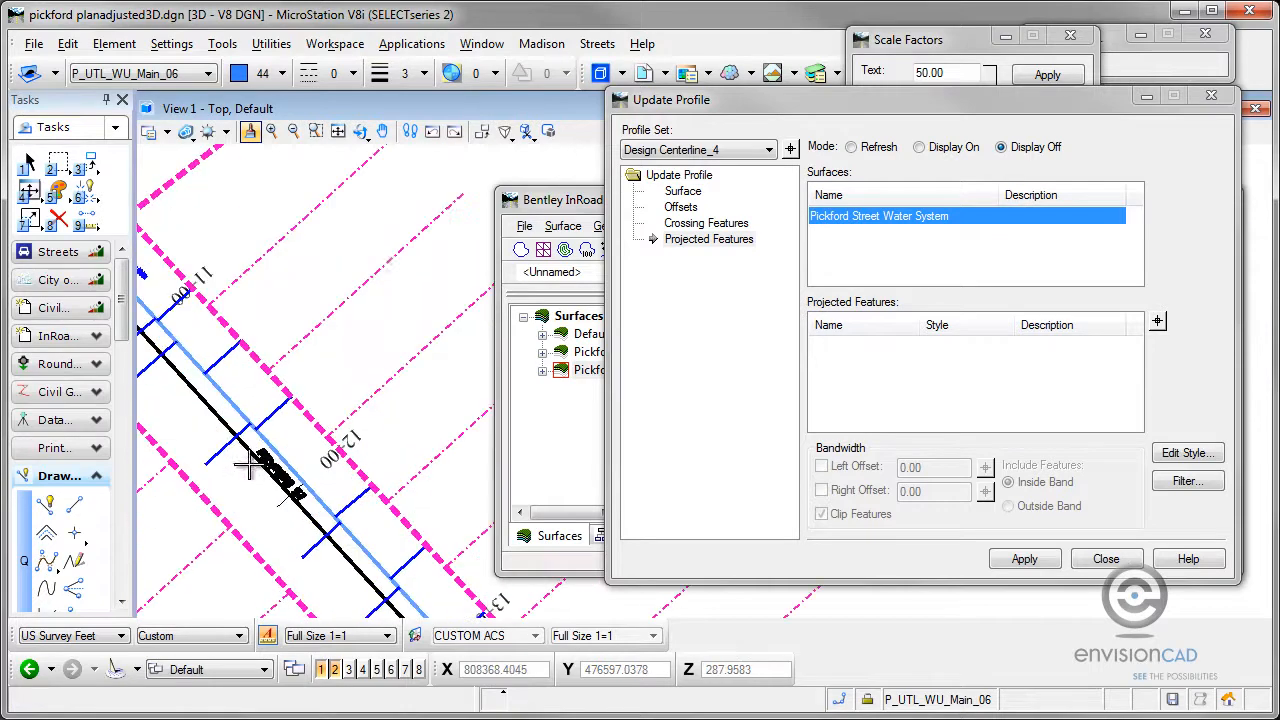
Step: Display only the Main_06_8 water main as a projected feature in the profile, picking it in plan from the Pickford Street Water System surface
click(1158, 323)
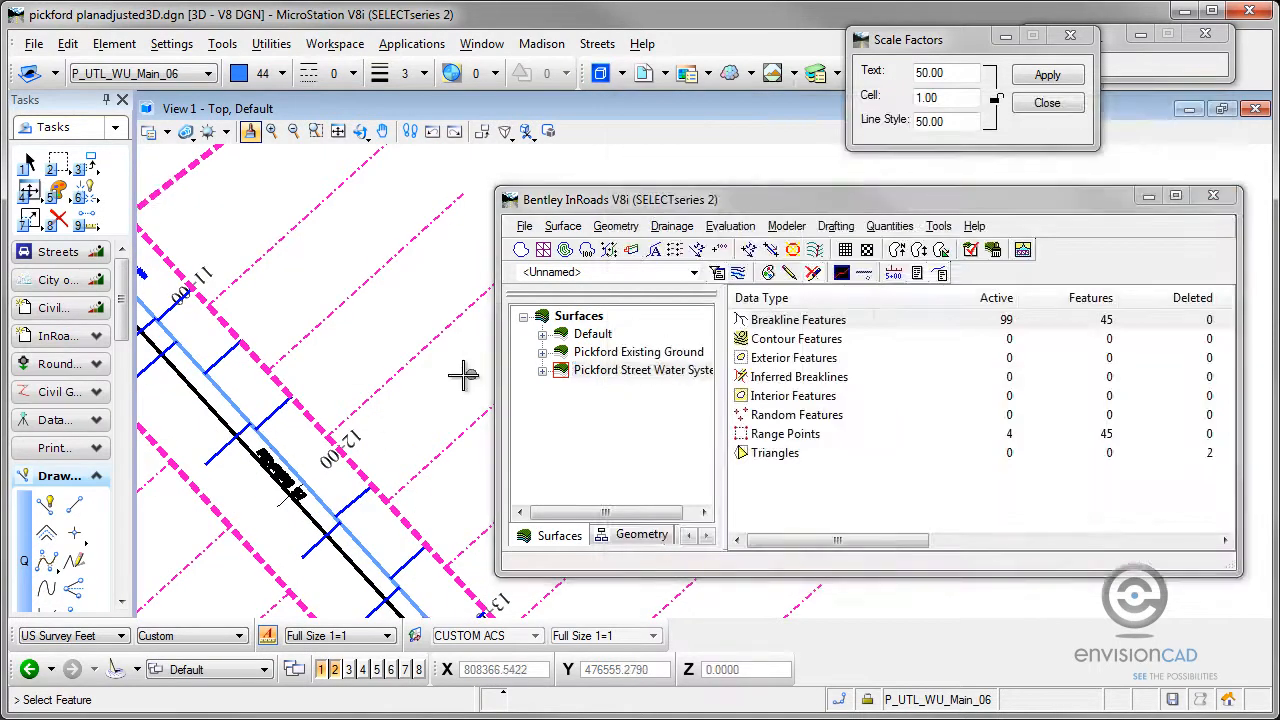
right_click(397, 371)
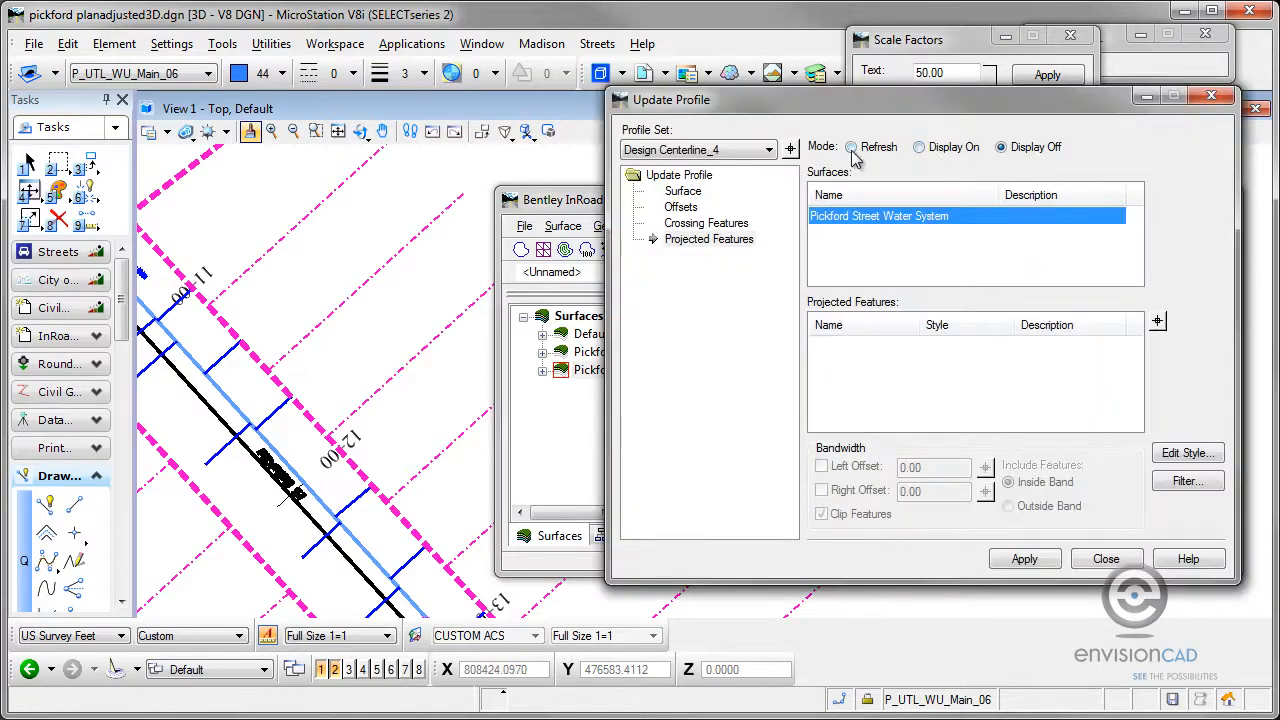
click(917, 148)
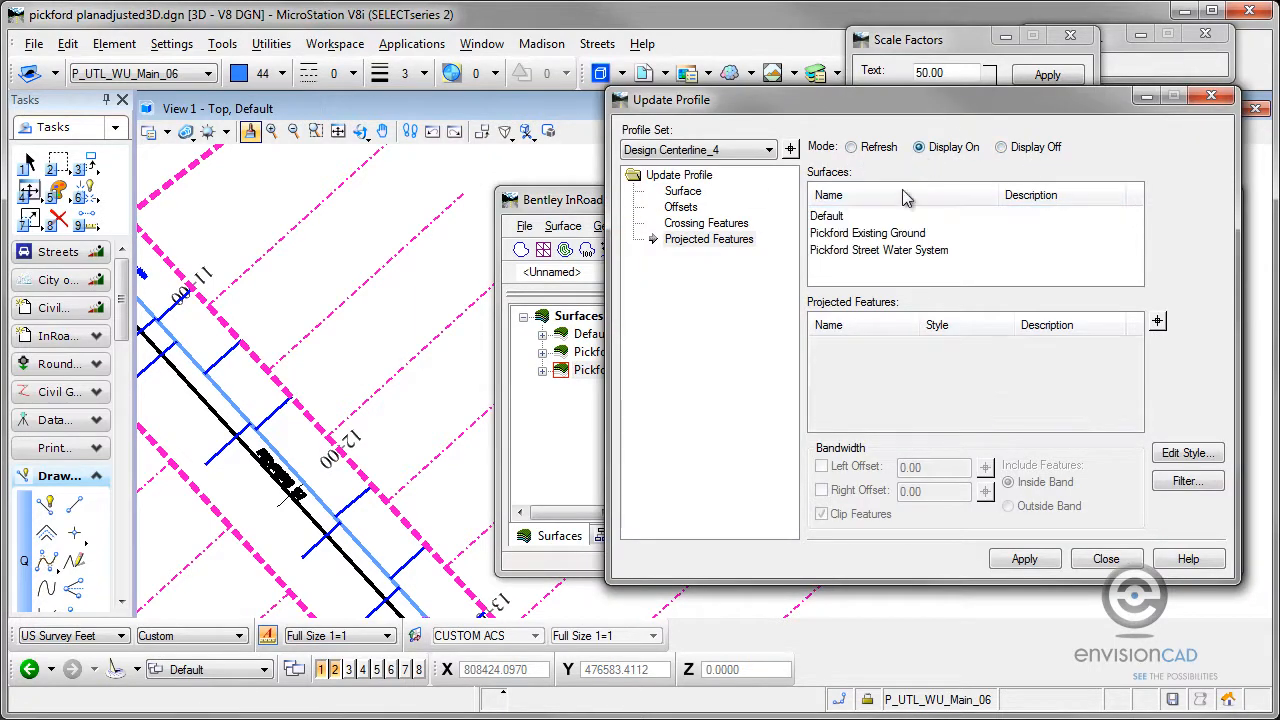
click(866, 250)
click(1158, 322)
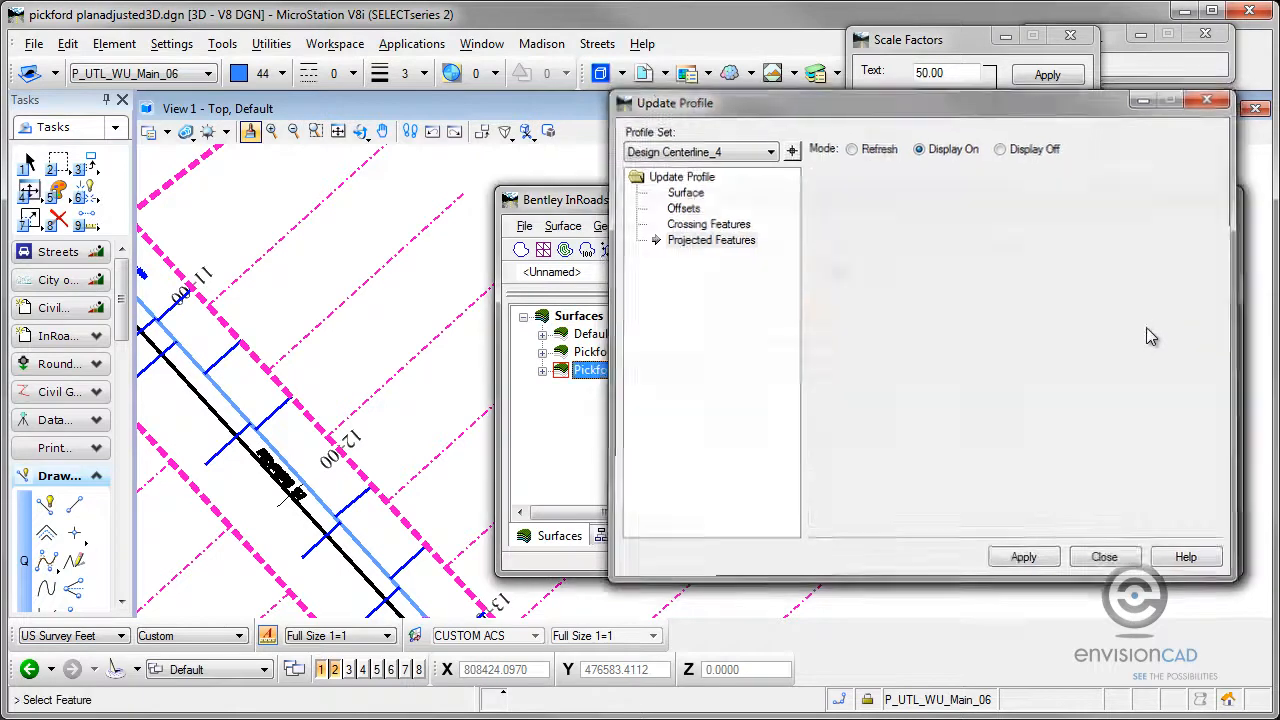
click(330, 487)
click(330, 487)
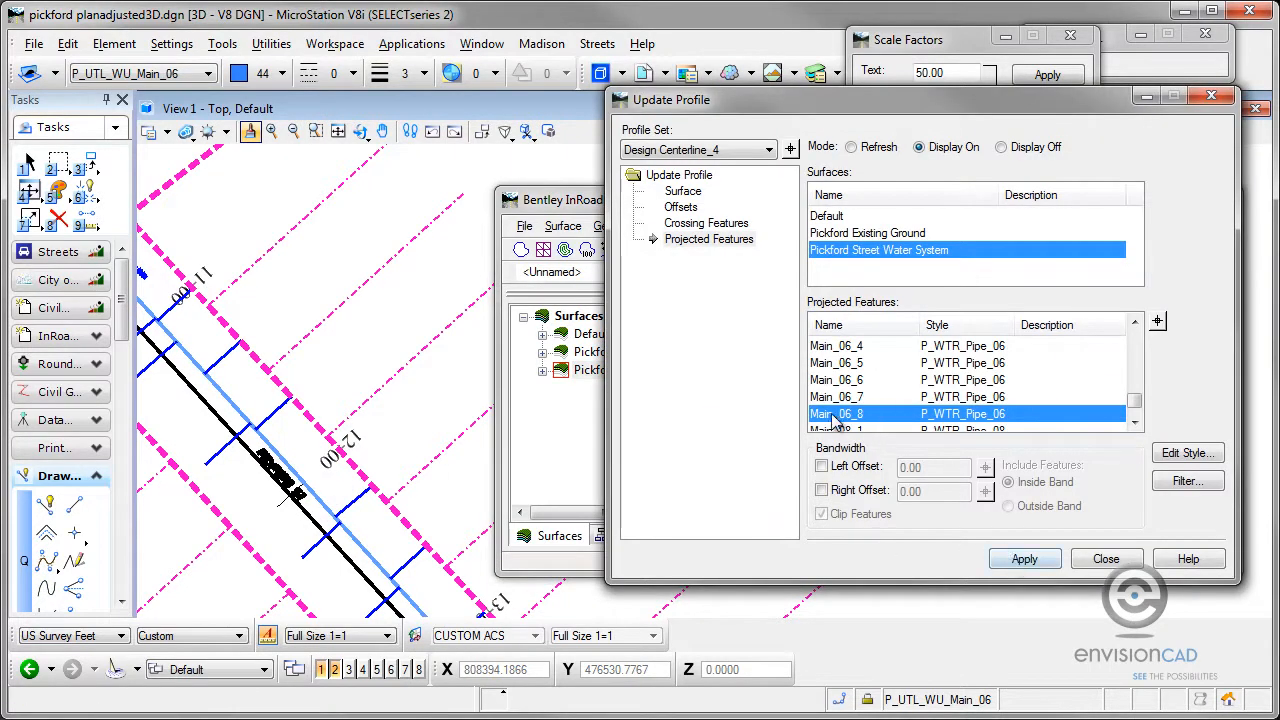
click(1022, 560)
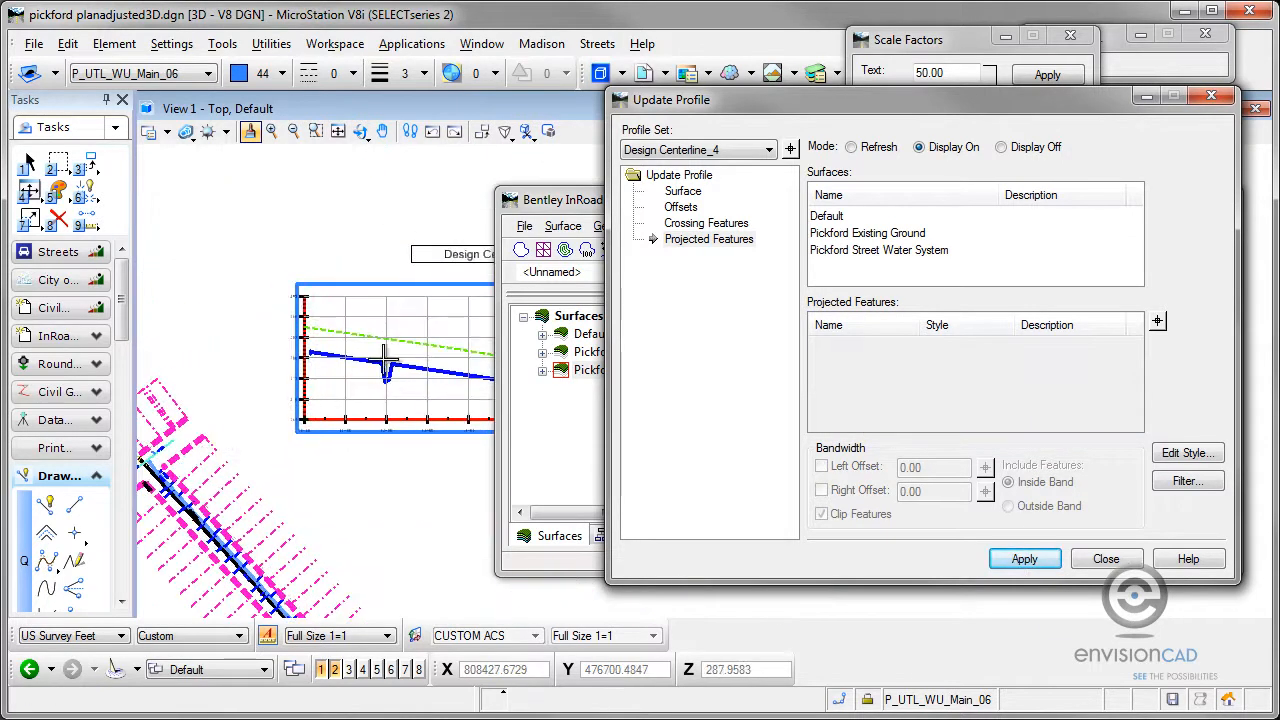
Step: Close Update Profile, move the InRoads window off the drawing, and examine the projected main's dip near station 12+00
scroll(390, 357, up, 2)
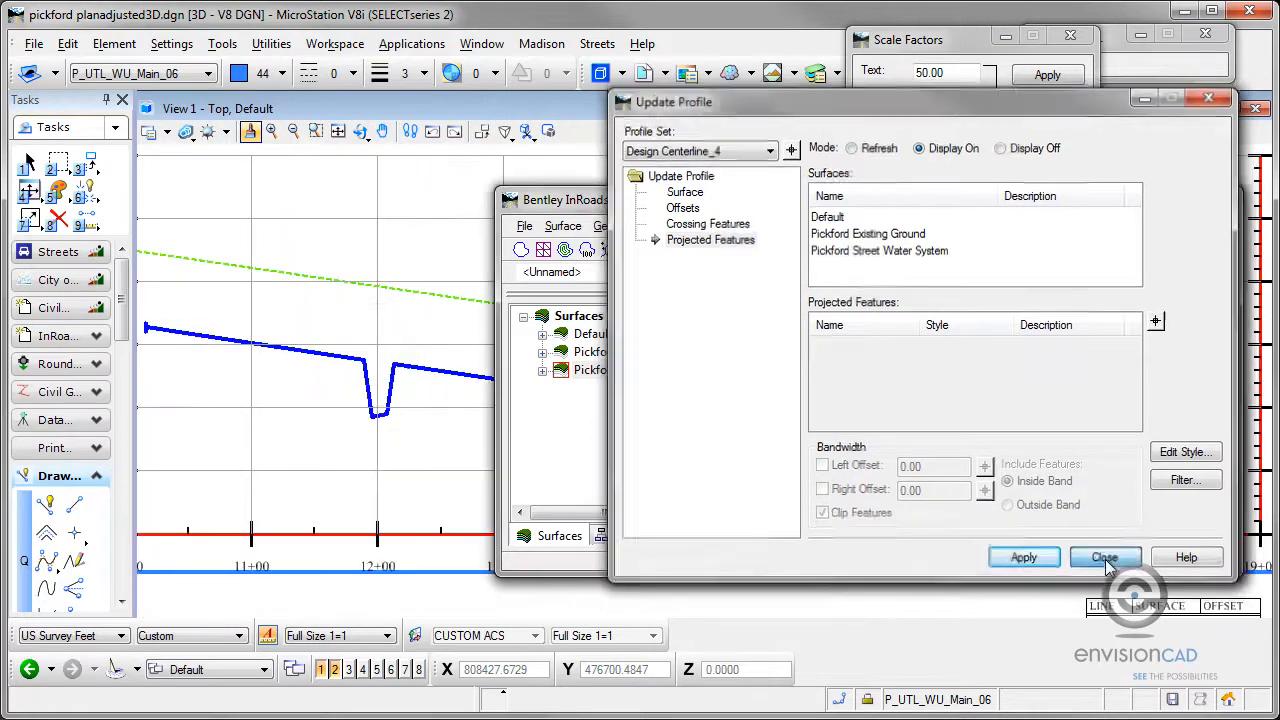
click(1107, 560)
drag(645, 205, 1123, 189)
scroll(348, 368, up, 3)
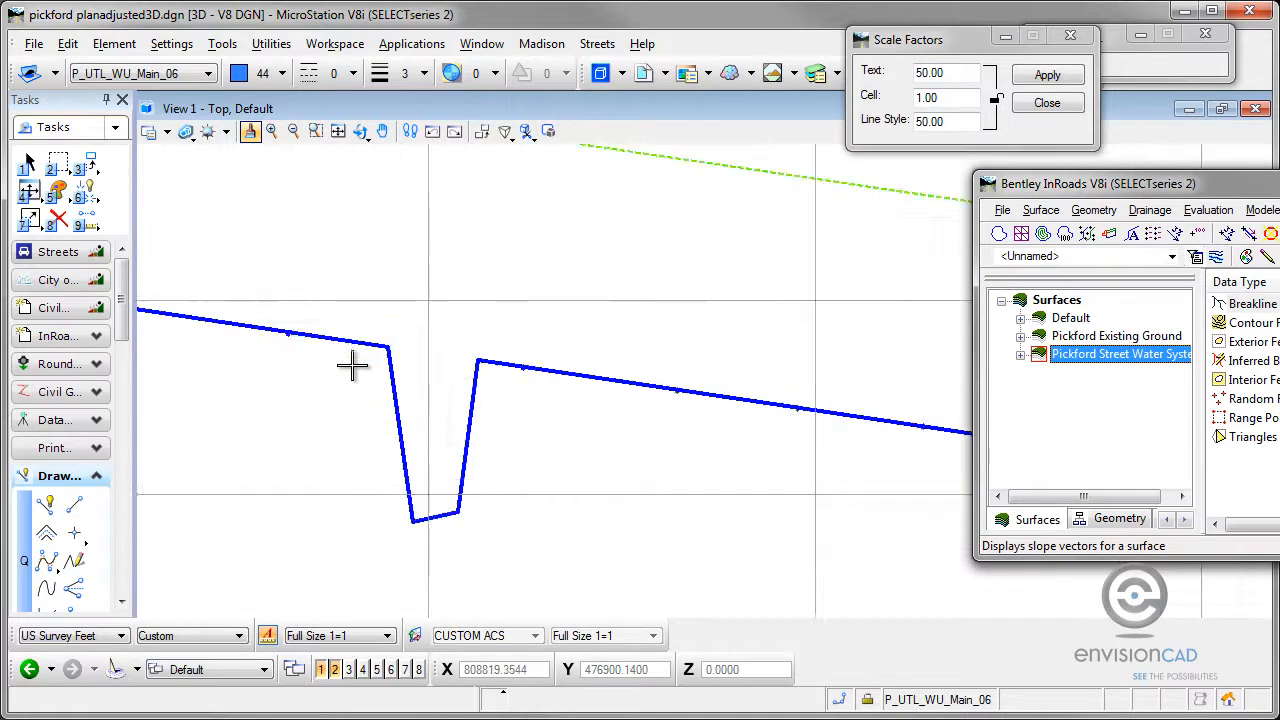
scroll(399, 322, down, 3)
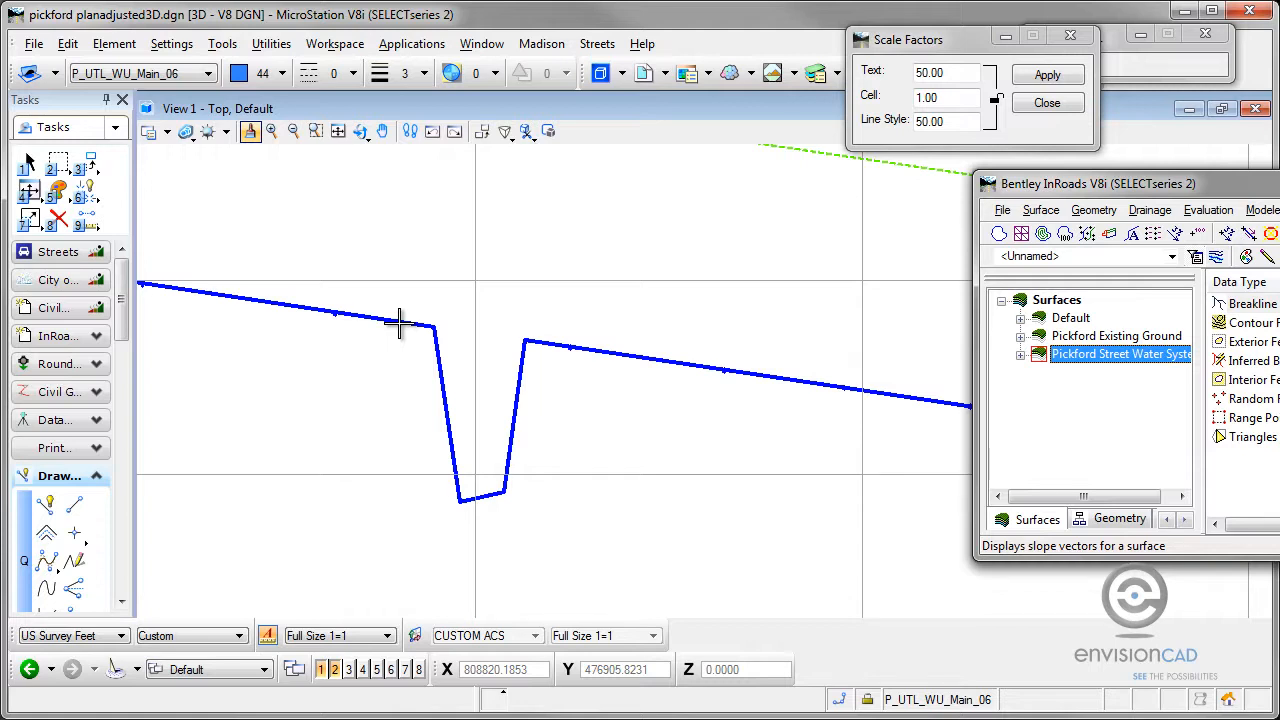
scroll(395, 320, up, 2)
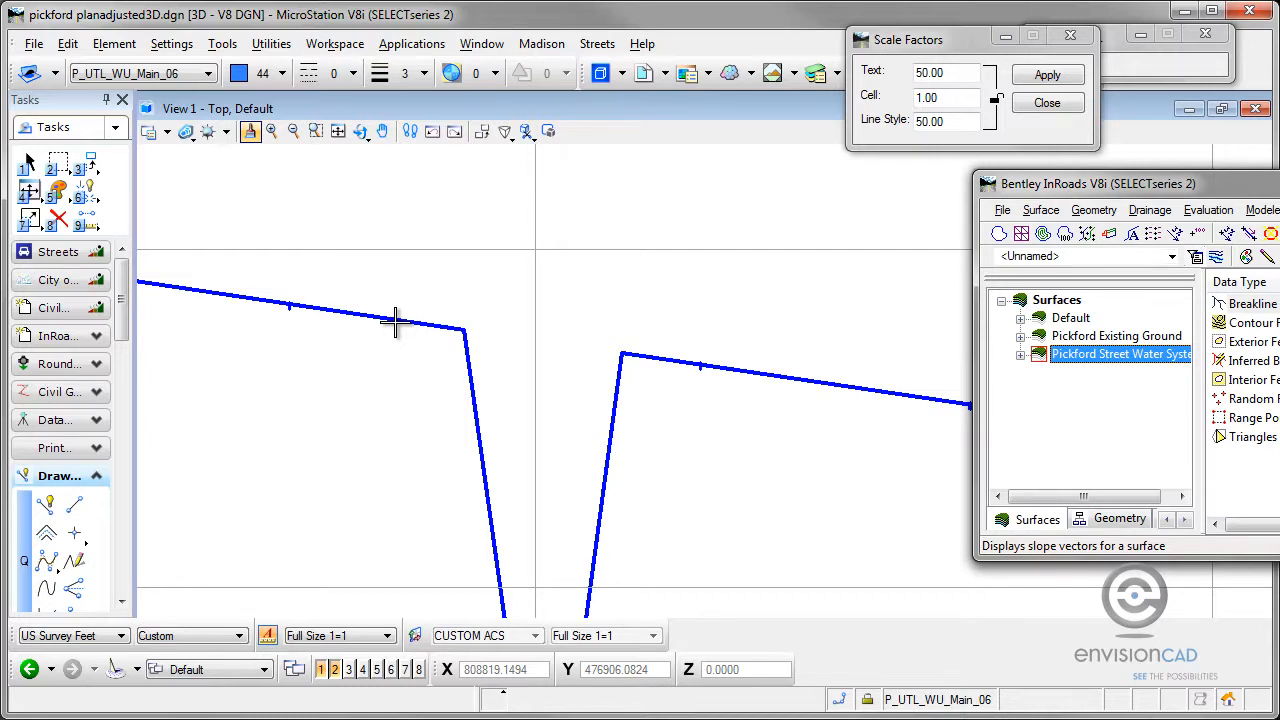
Step: Start the Copy tool and turn off the graphic group lock so the main's line string can be picked alone
click(90, 163)
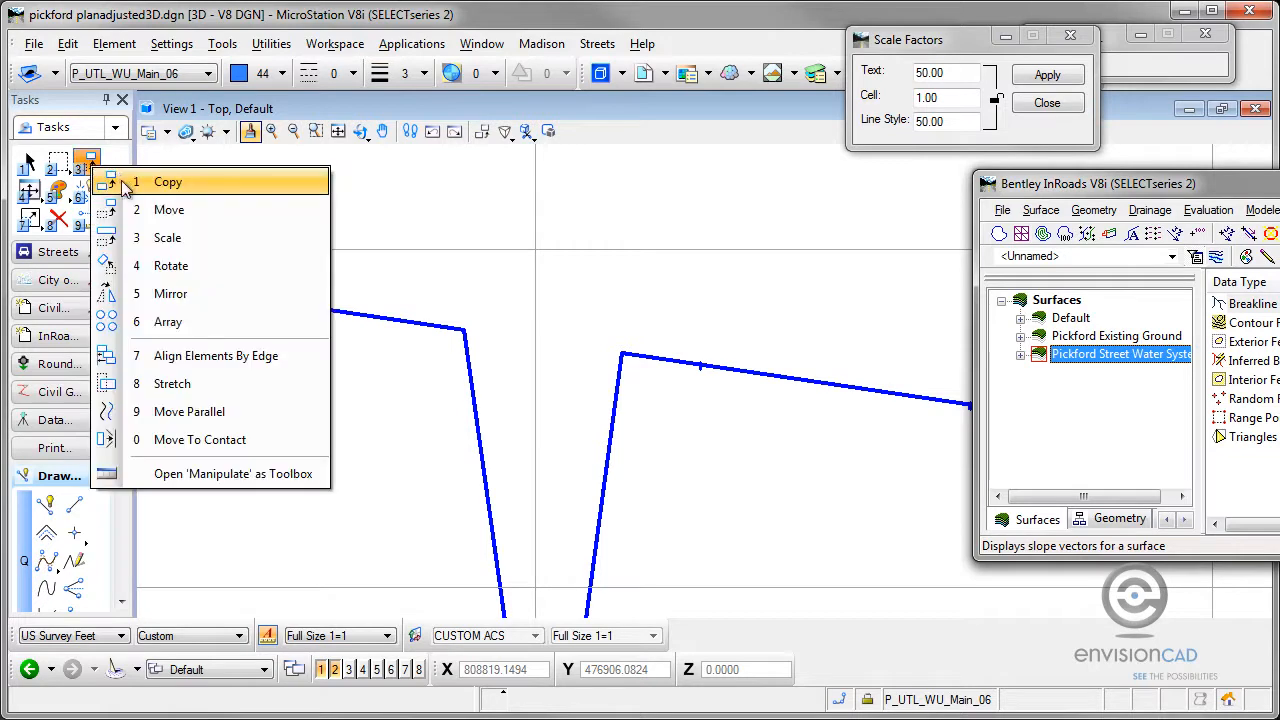
click(121, 182)
click(367, 307)
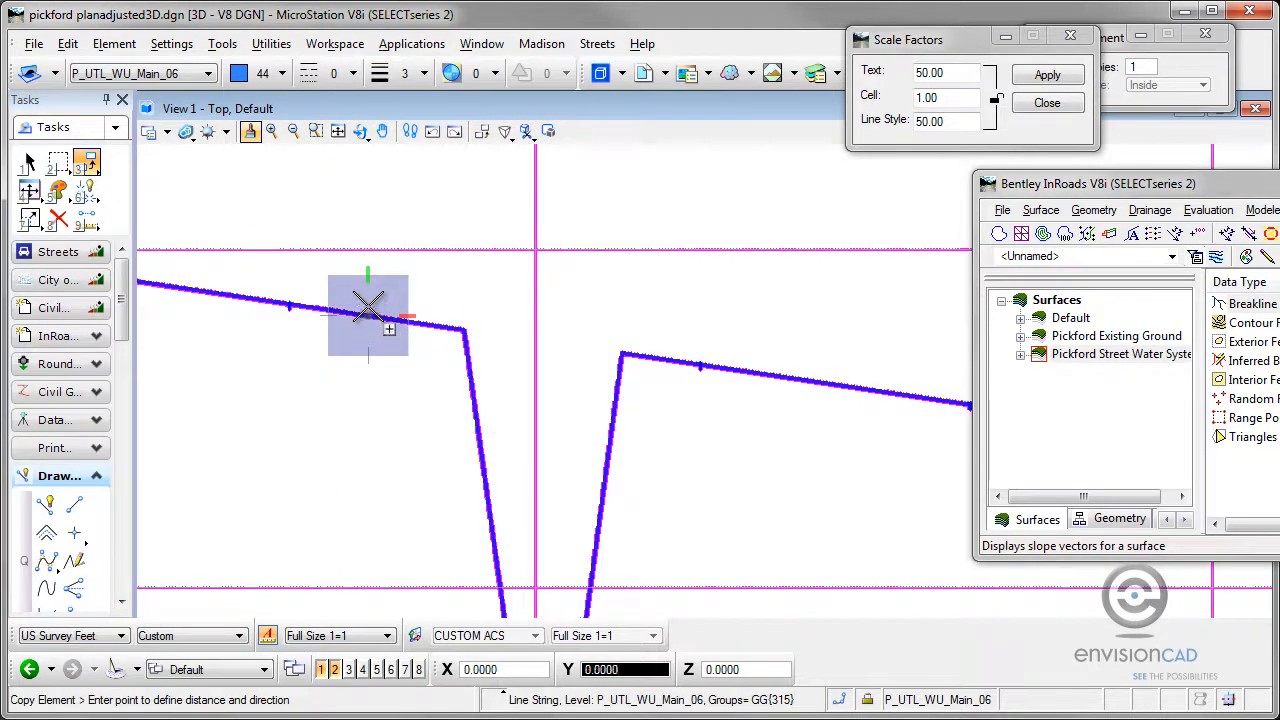
right_click(368, 293)
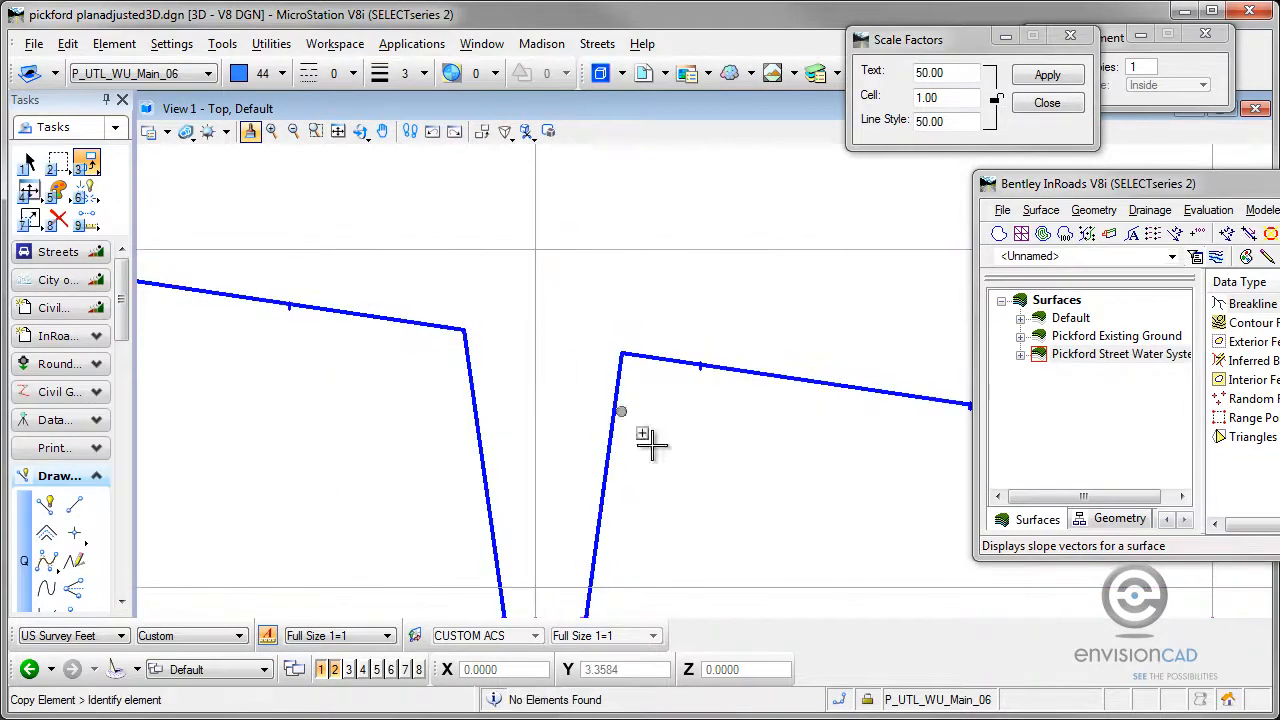
click(866, 703)
click(871, 534)
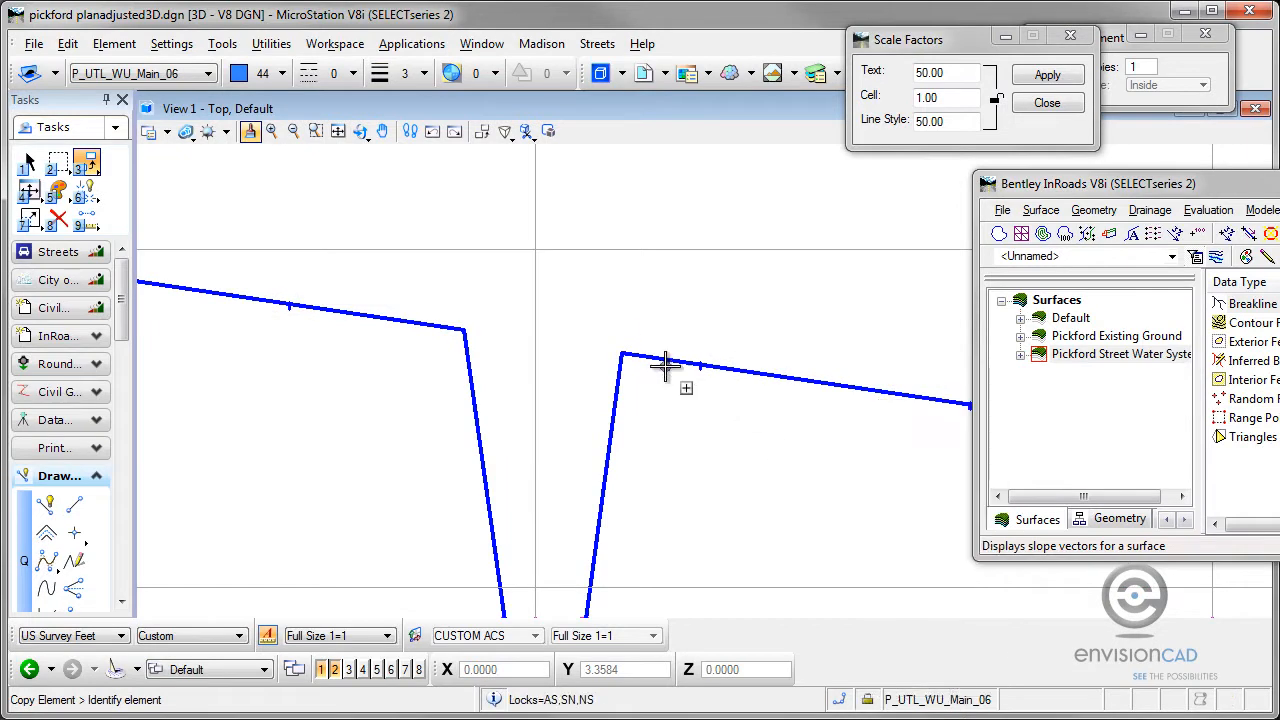
Step: Copy the projected main's line 3.33 straight up and 3.33 straight down to form the pipe's top and bottom, and delete the original line
click(664, 360)
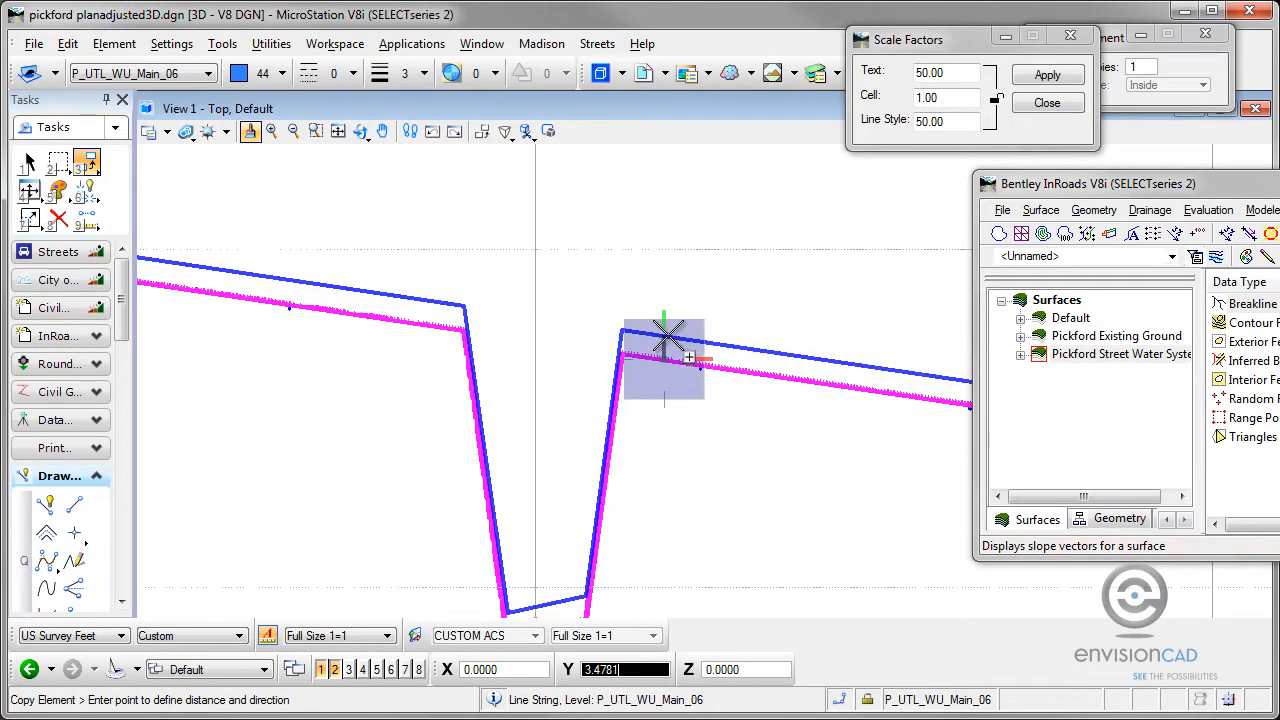
text(3.33)
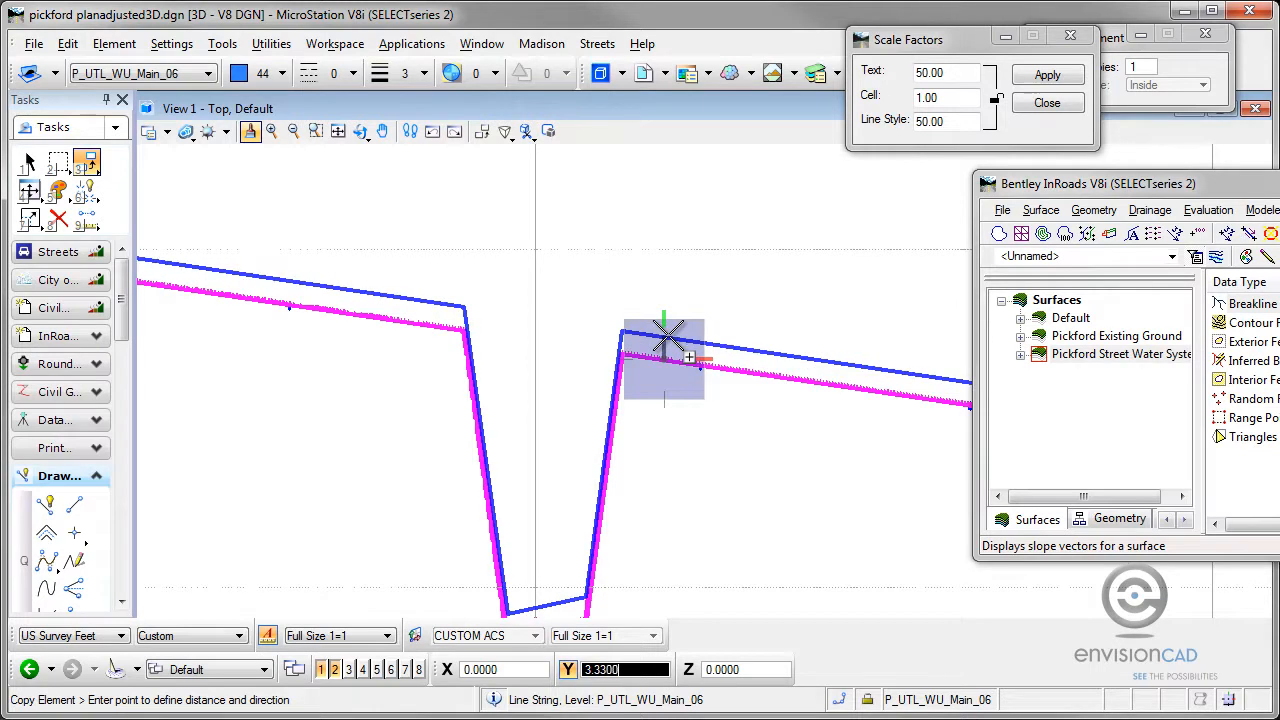
click(668, 334)
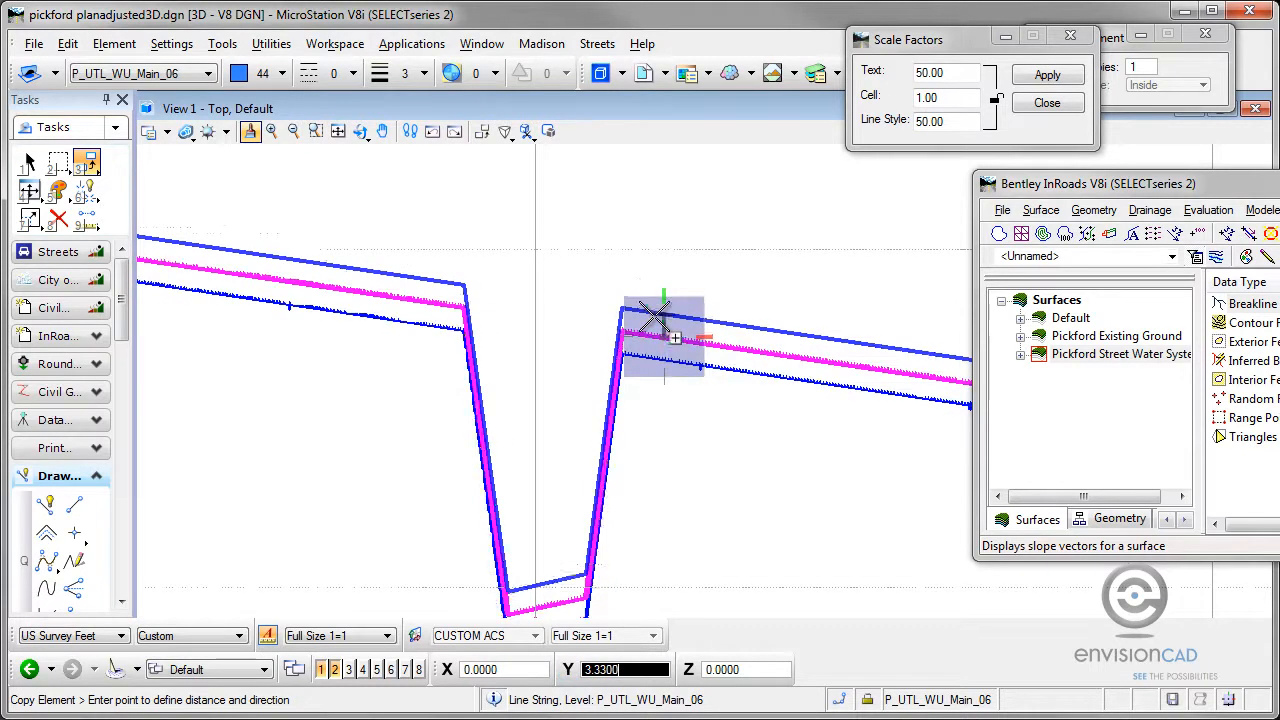
right_click(661, 408)
click(660, 361)
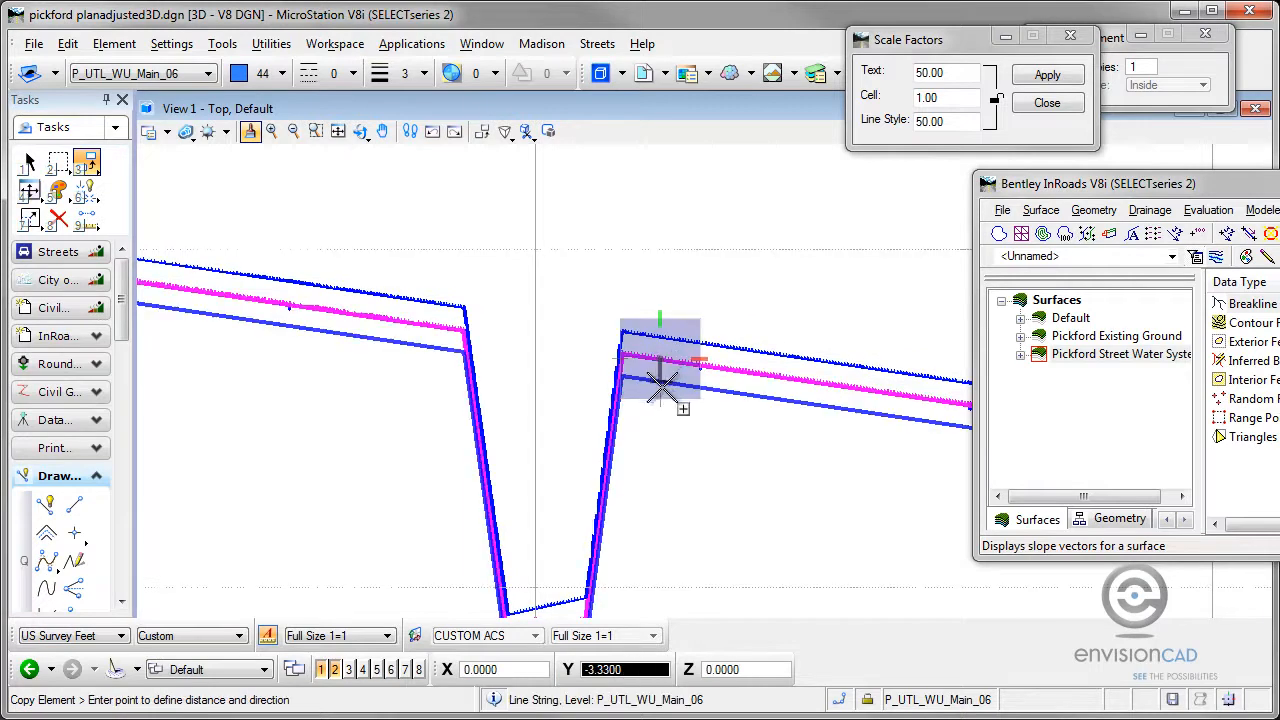
click(662, 386)
right_click(662, 386)
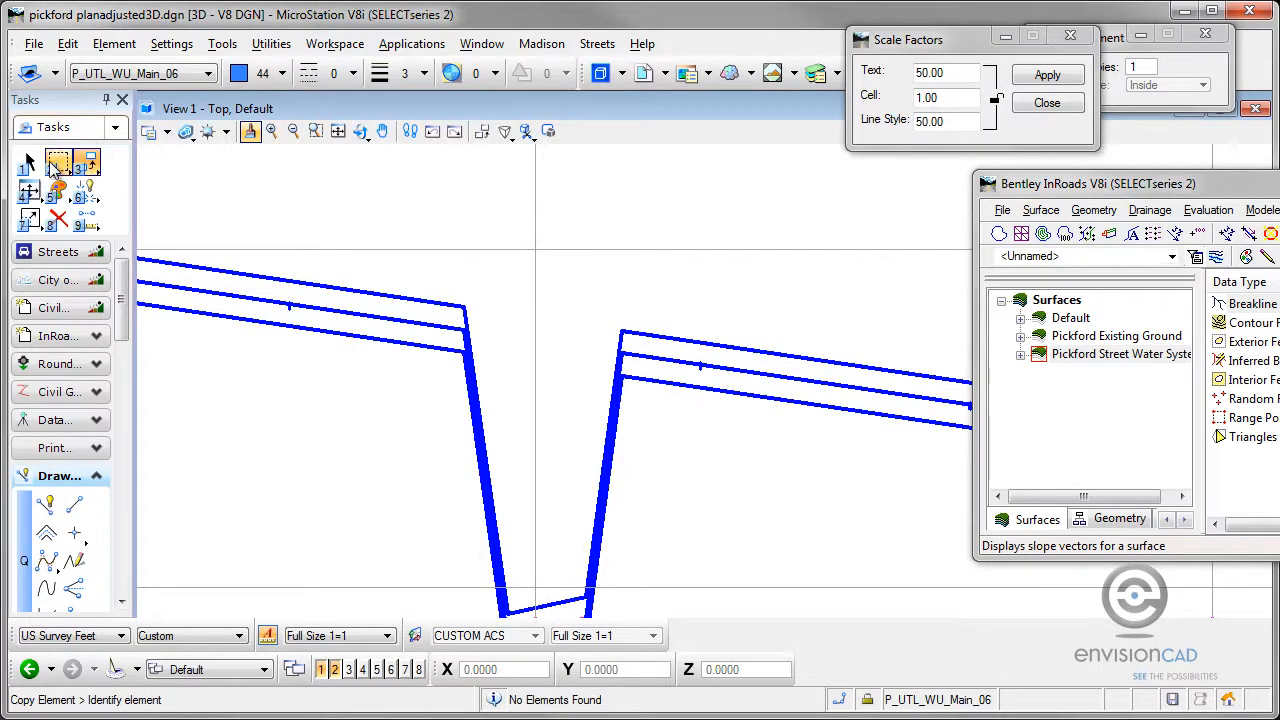
click(58, 218)
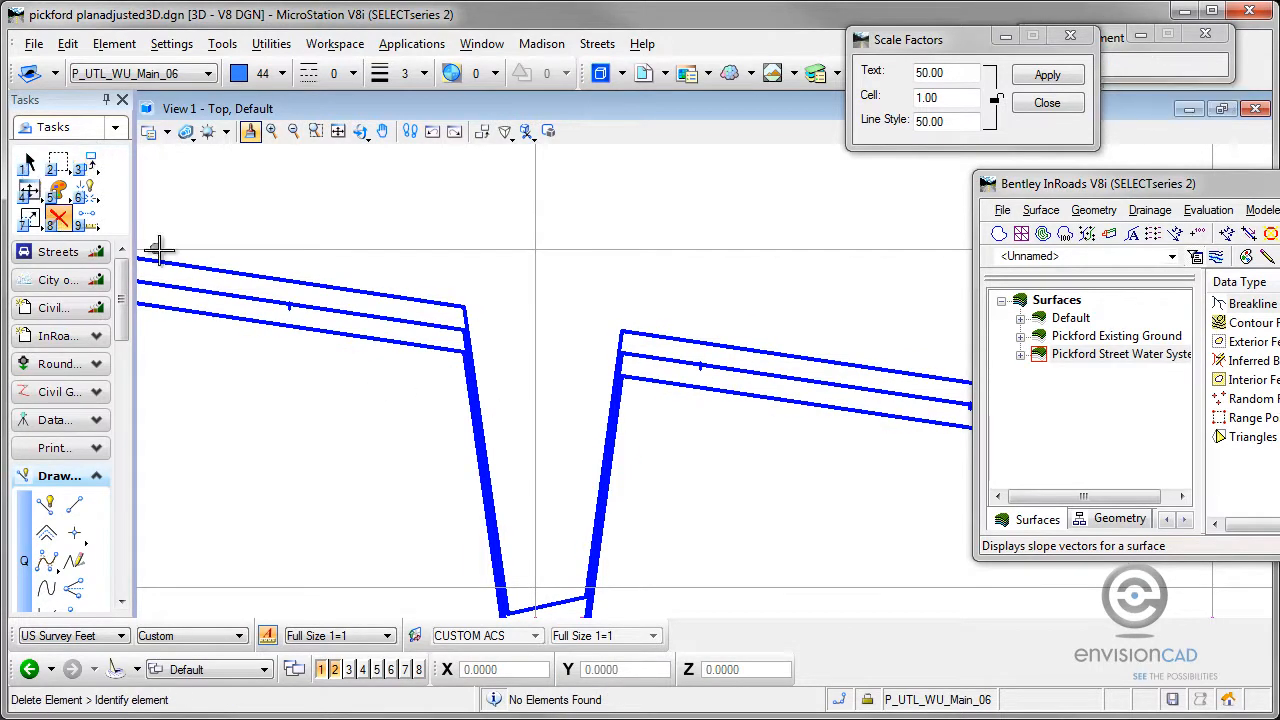
click(193, 290)
Step: Examine the main's top and bottom lines against the crossing pipe ellipses, from the Main_08_1 crossing to the dip near station 12+00
scroll(240, 372, down, 7)
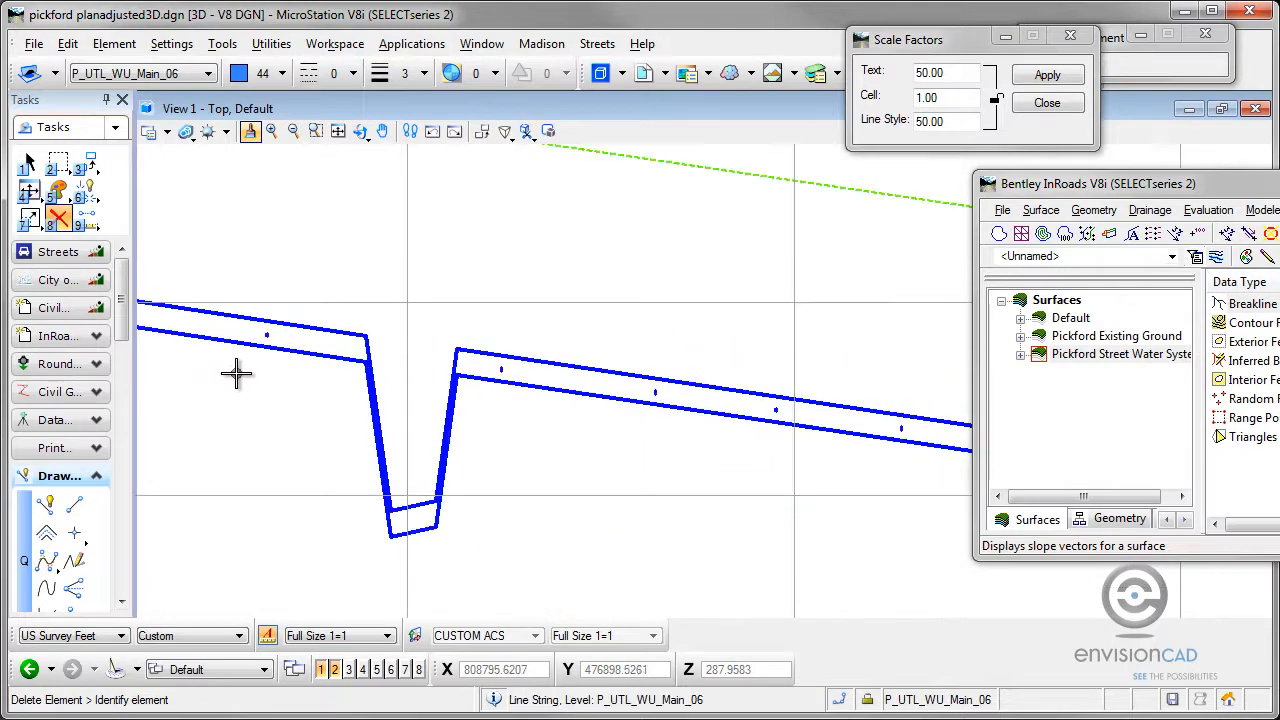
middle_drag(320, 372, 700, 380)
scroll(539, 347, up, 6)
scroll(428, 324, up, 3)
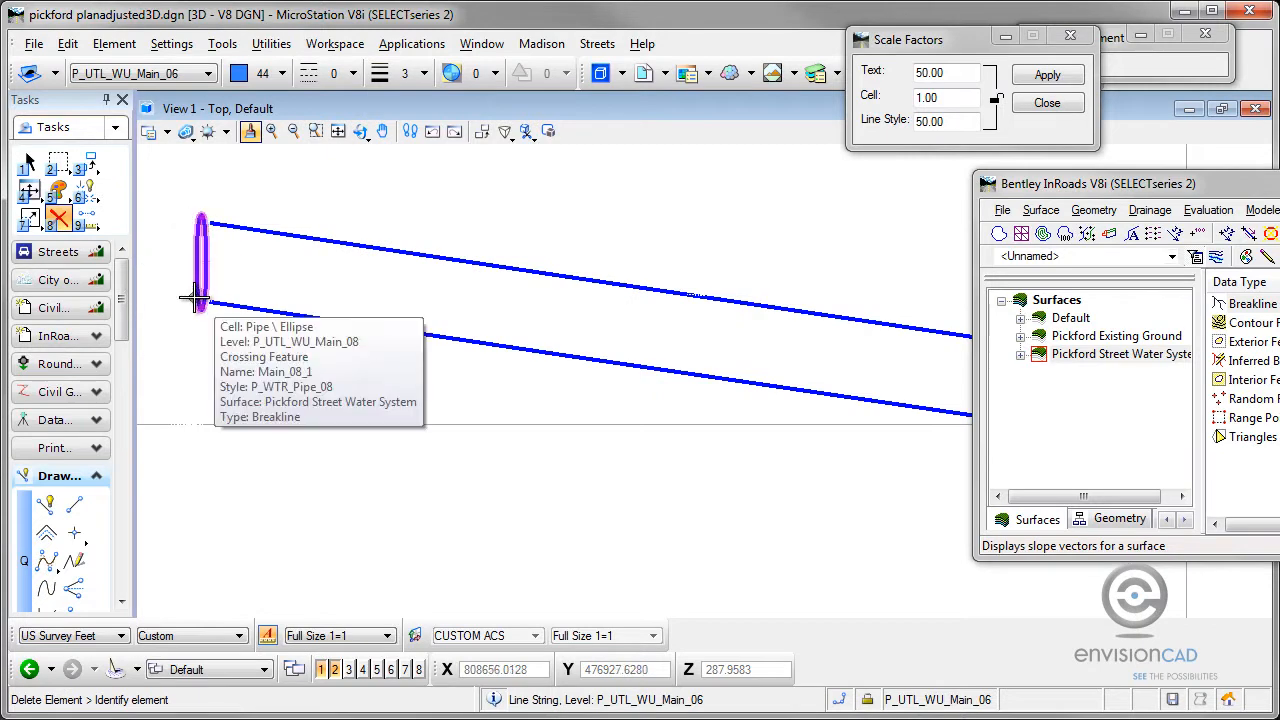
scroll(195, 290, down, 4)
scroll(580, 343, up, 5)
scroll(472, 342, up, 2)
scroll(472, 342, down, 4)
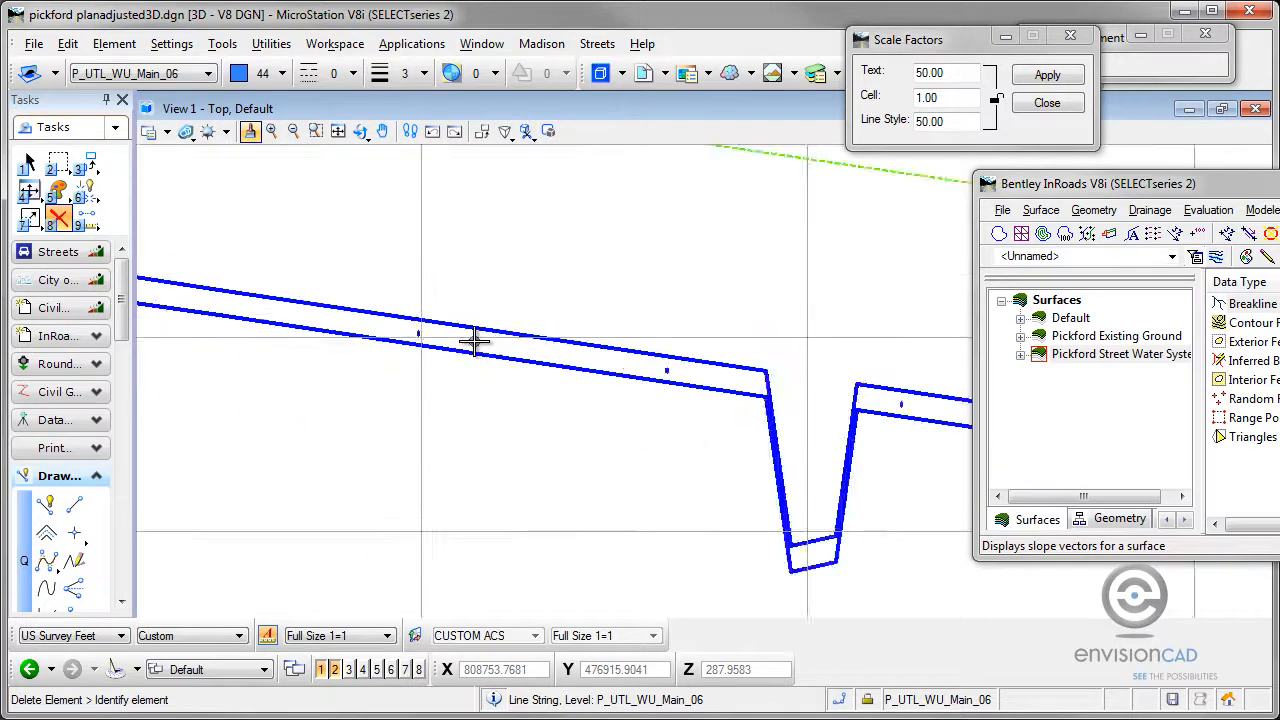
Step: Examine the main's top and bottom lines at the end ellipse past station 18+00, and review the whole profile
middle_drag(771, 449, 229, 443)
key(8)
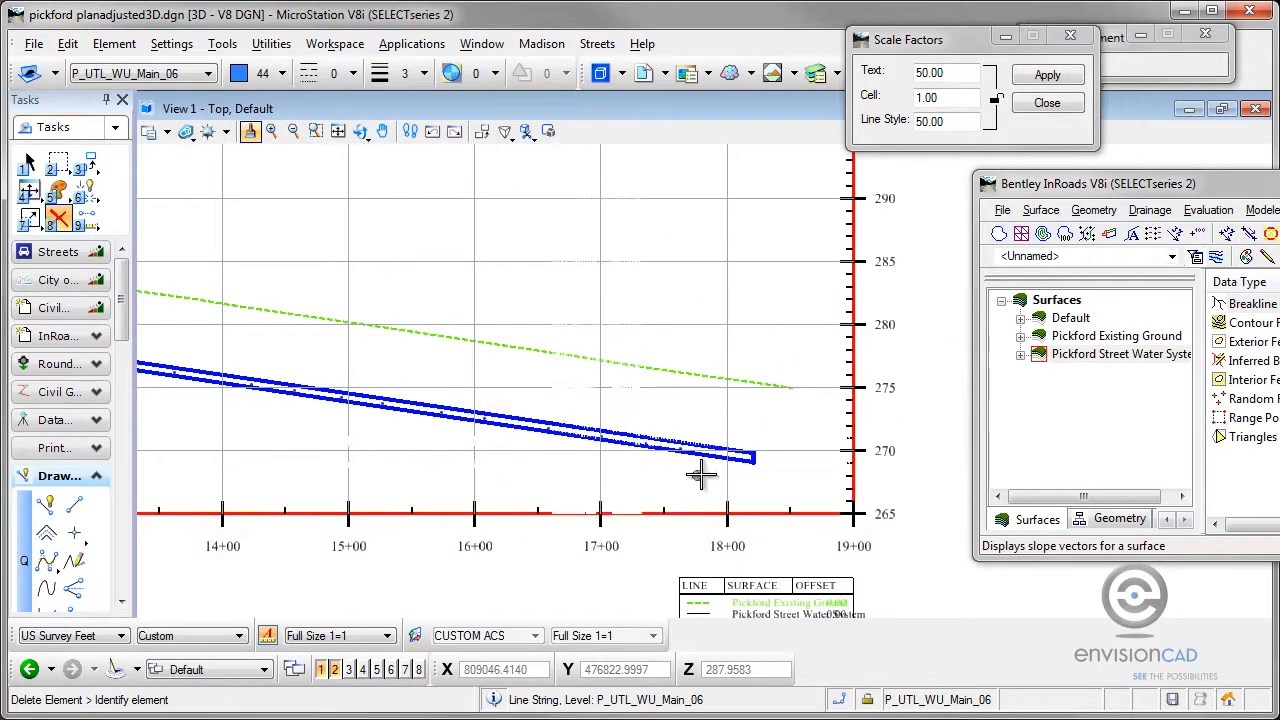
scroll(766, 460, up, 5)
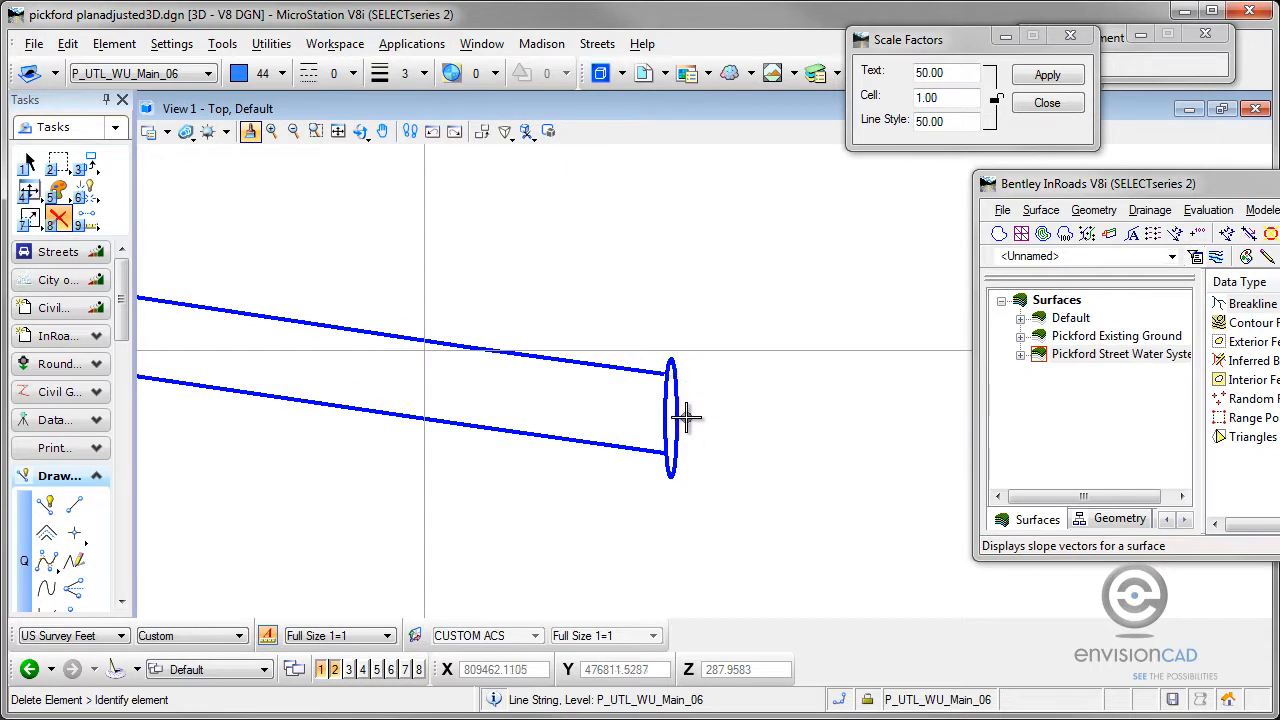
scroll(686, 418, down, 8)
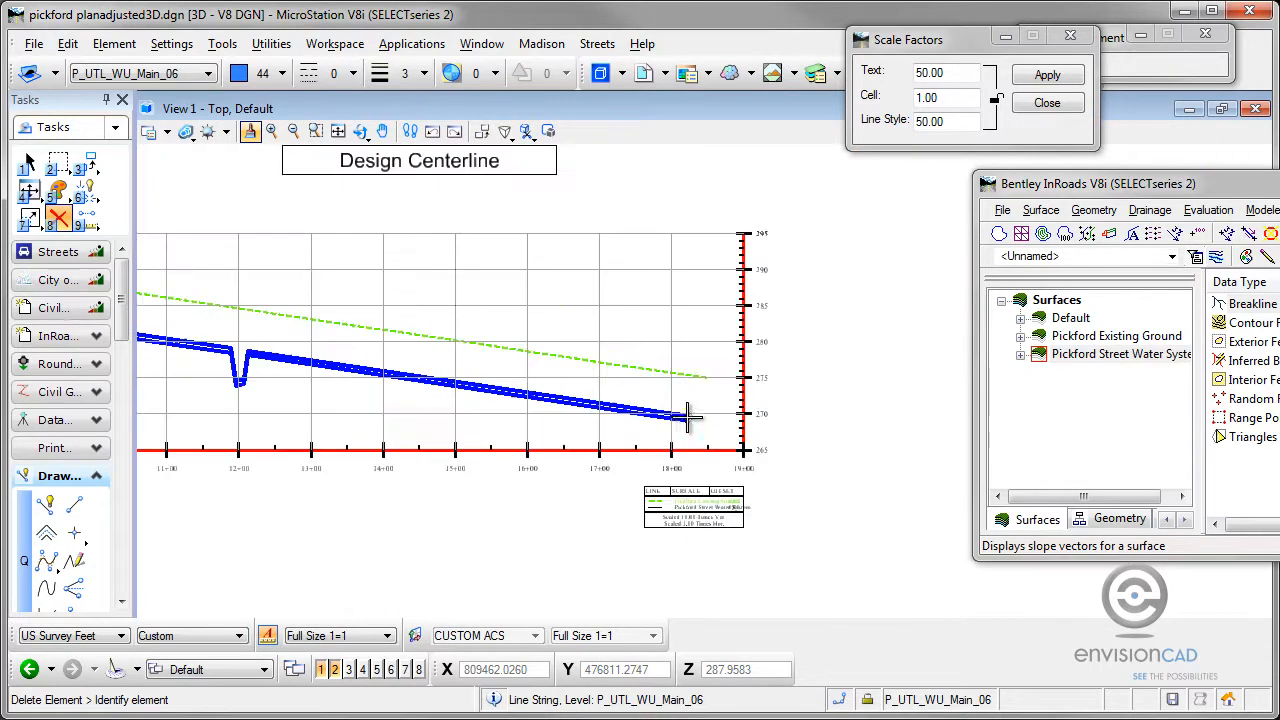
middle_drag(455, 350, 293, 443)
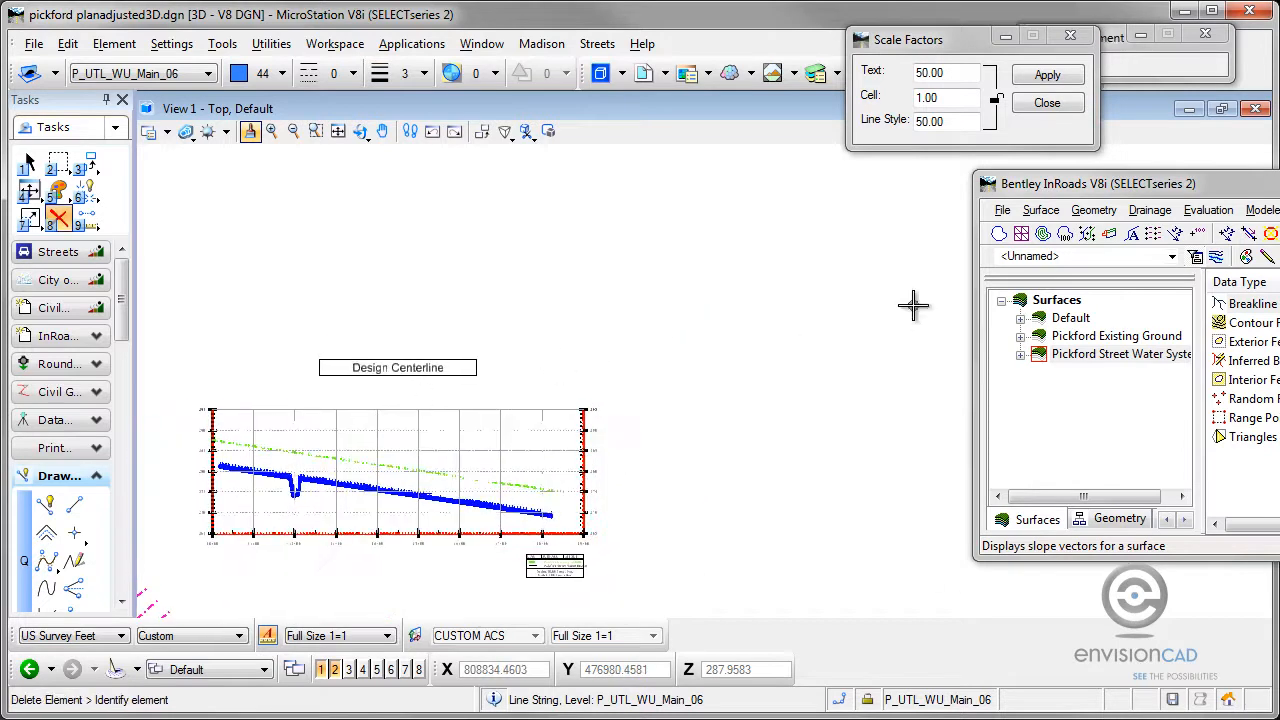
Step: Open InRoads cross section creation and include the Pickford Street Water System surface along with Pickford Existing Ground
drag(1198, 190, 705, 182)
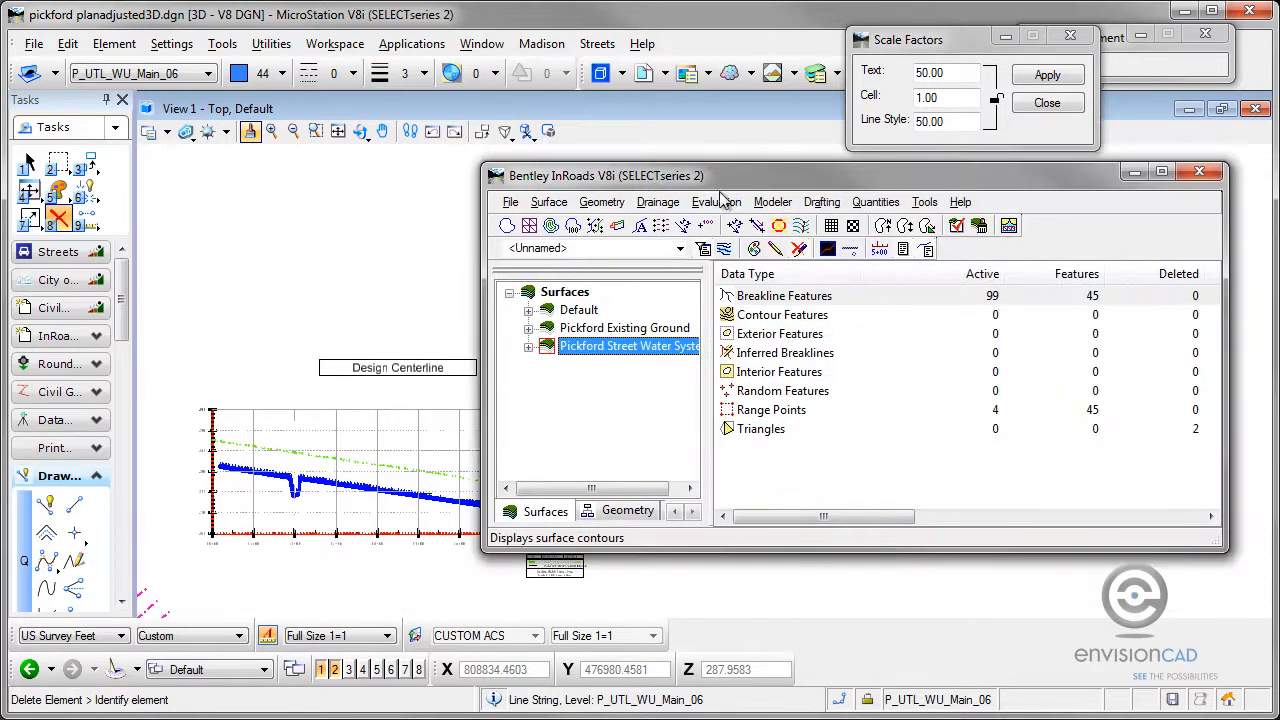
click(720, 203)
mouse_move(742, 243)
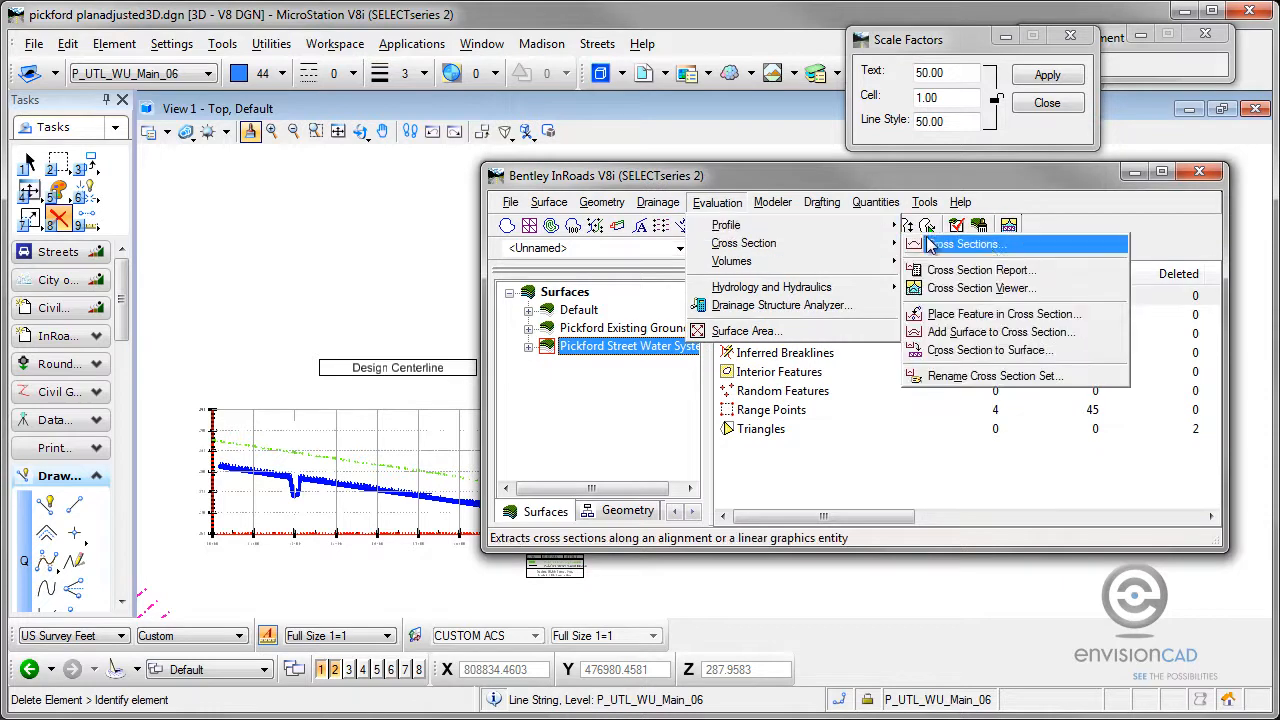
click(986, 246)
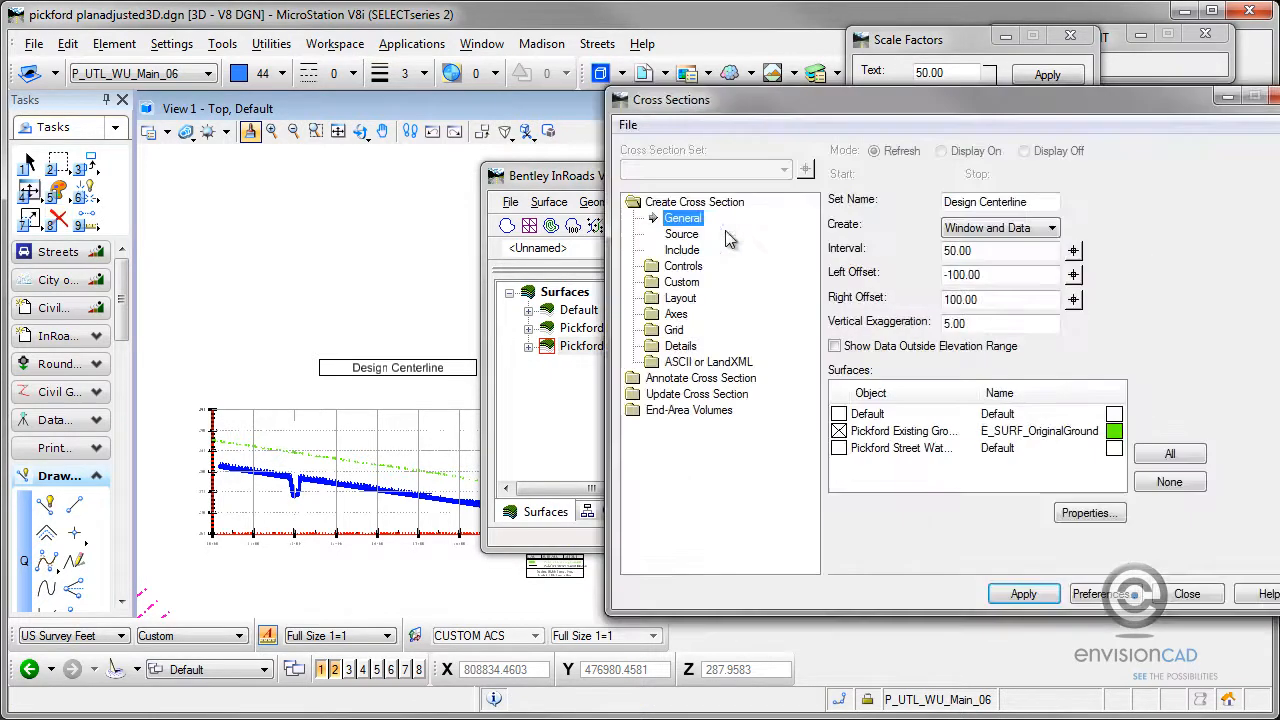
drag(783, 115, 469, 118)
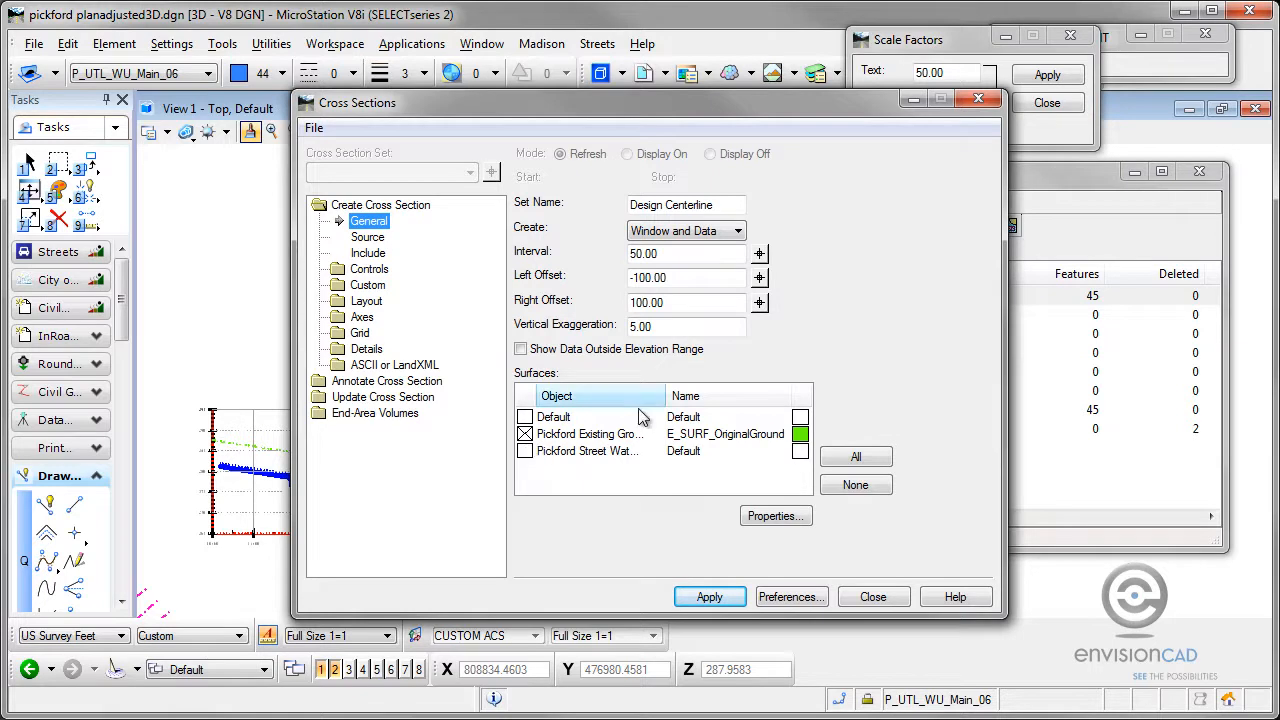
drag(664, 396, 734, 396)
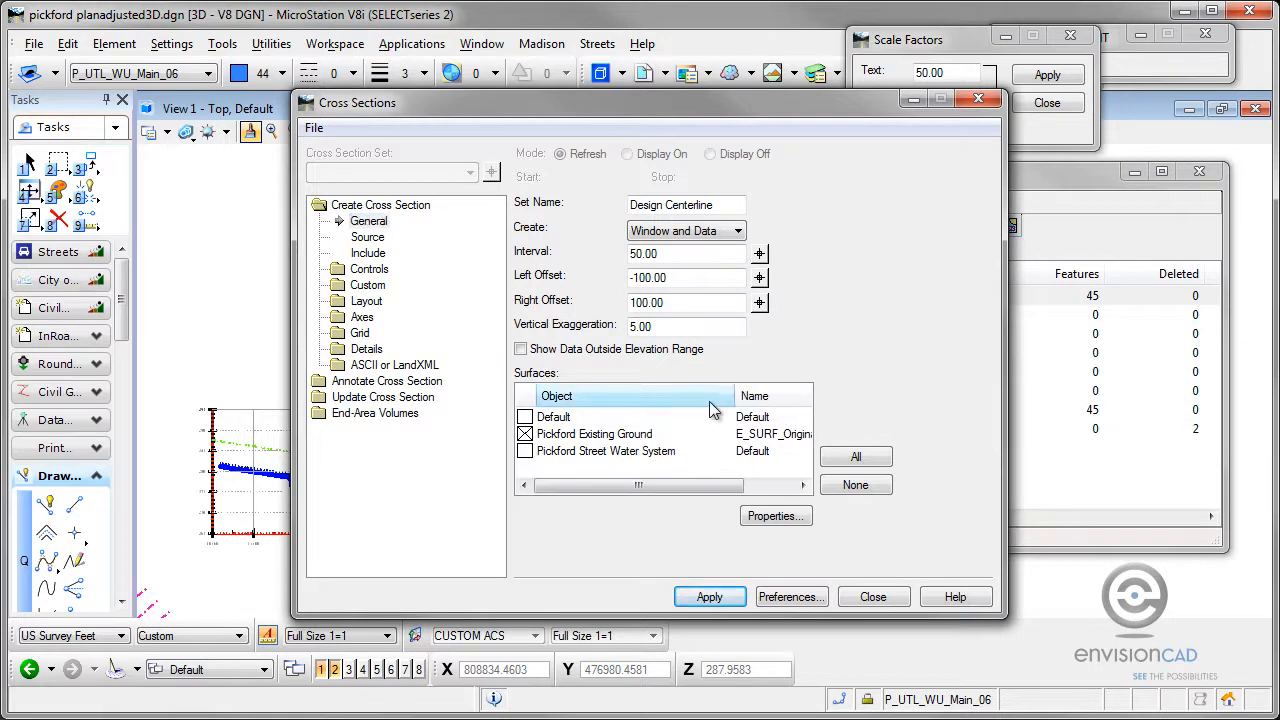
click(525, 451)
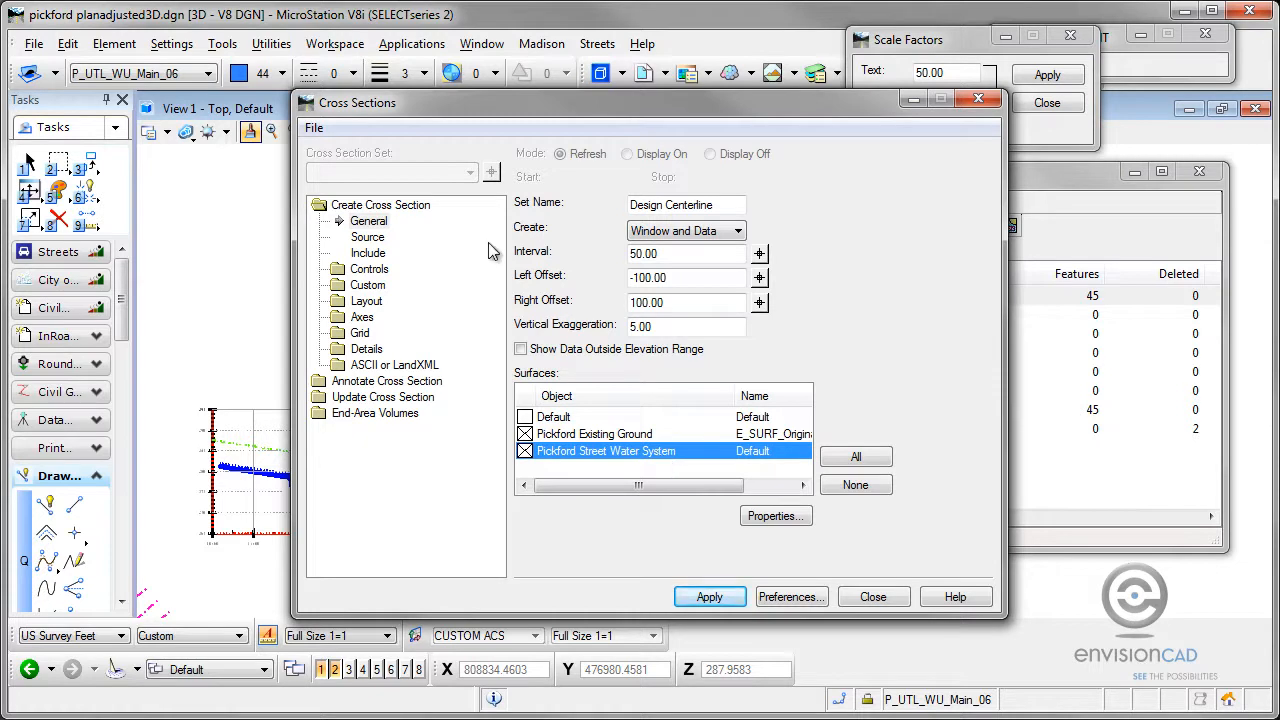
Step: Set the cross sections' left offset to -50 and right offset to 50
drag(678, 284, 636, 279)
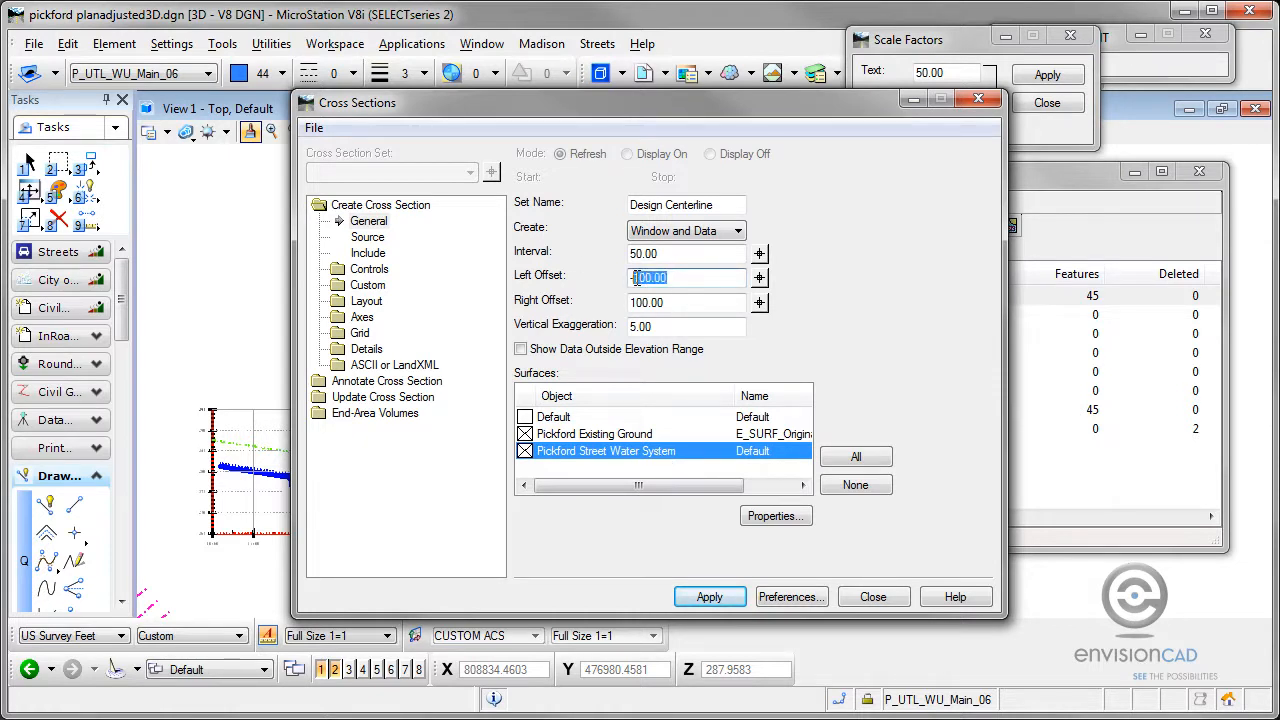
text(-50)
key(Tab)
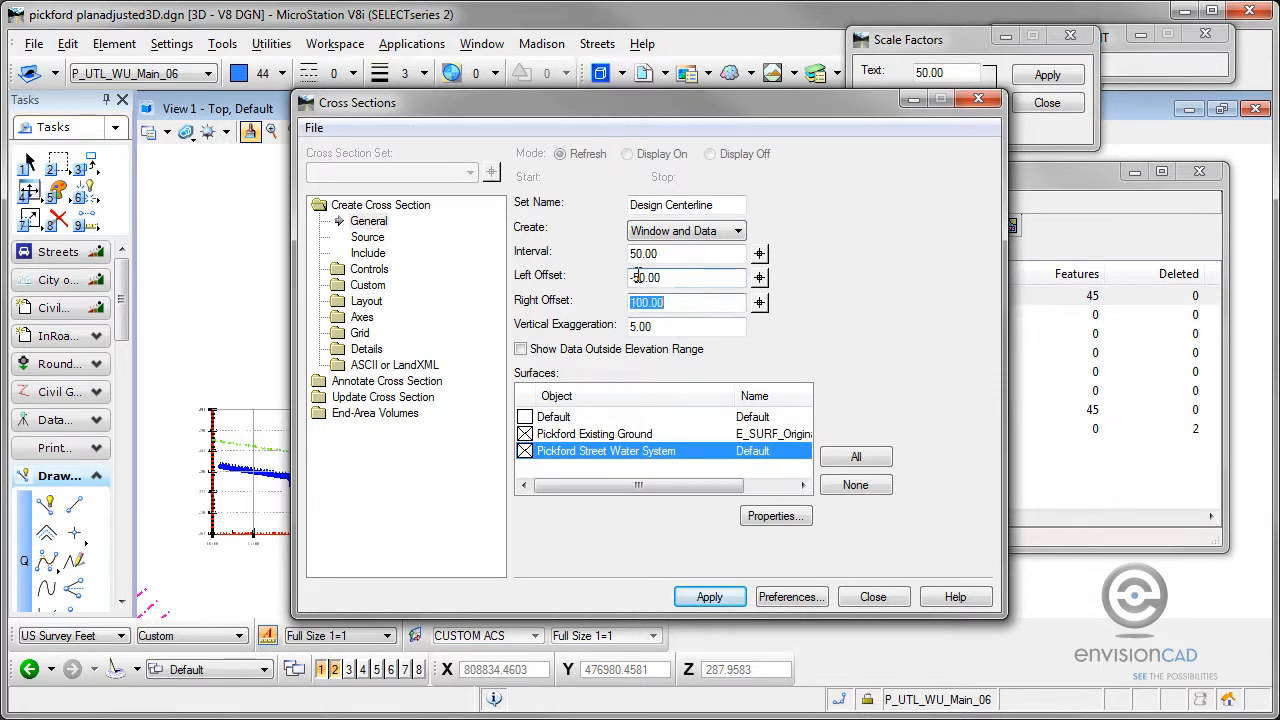
text(50)
key(Tab)
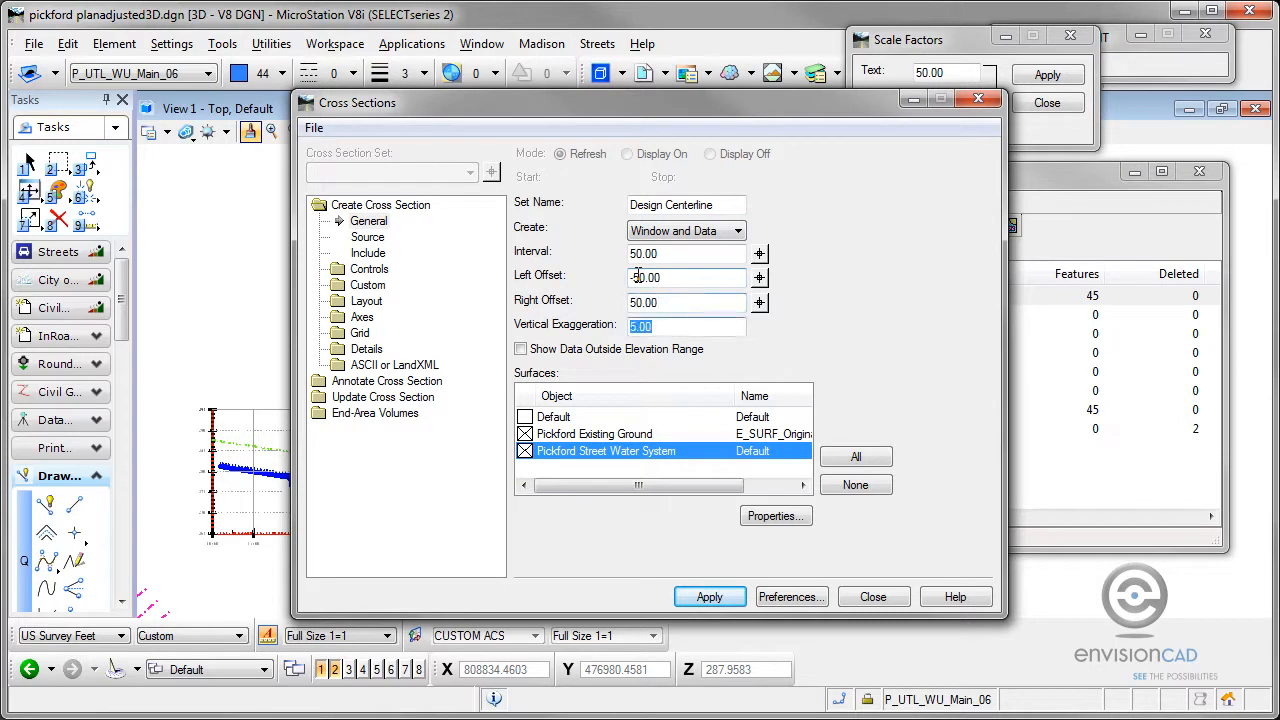
Step: Include crossing features, place the Design Centerline cross section set beside the profile, and close Cross Sections
click(380, 255)
click(528, 219)
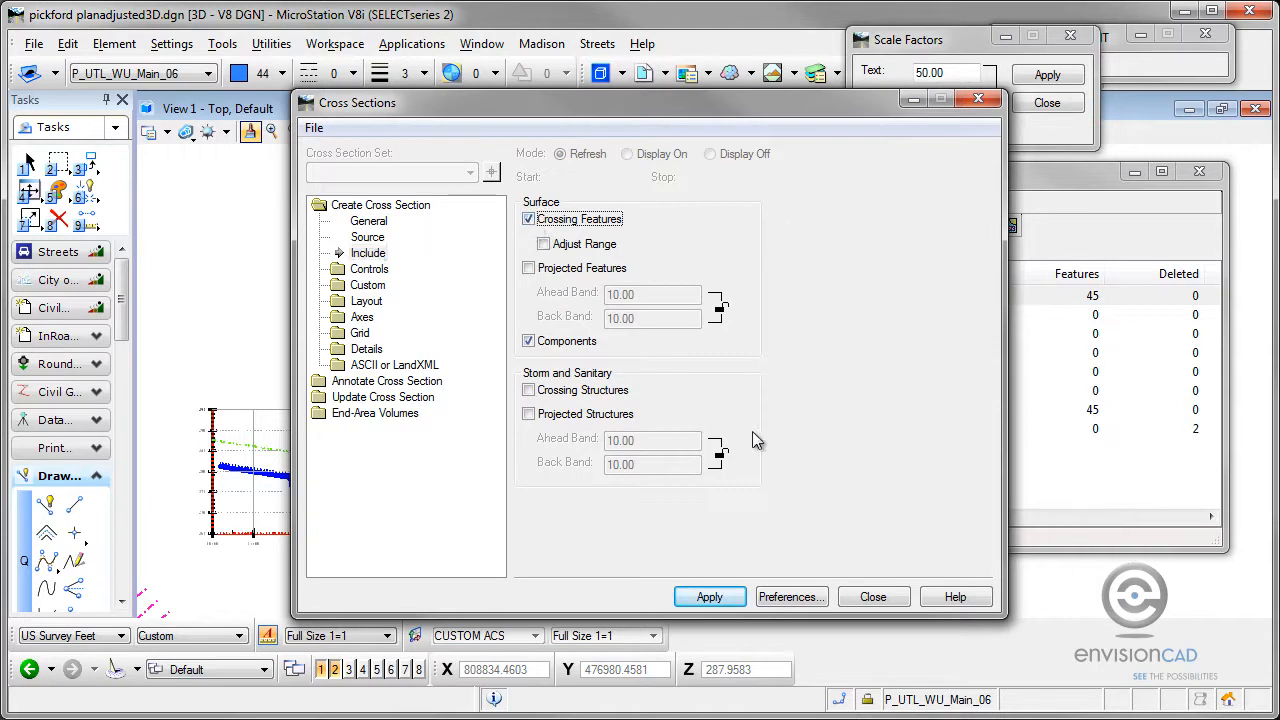
click(710, 597)
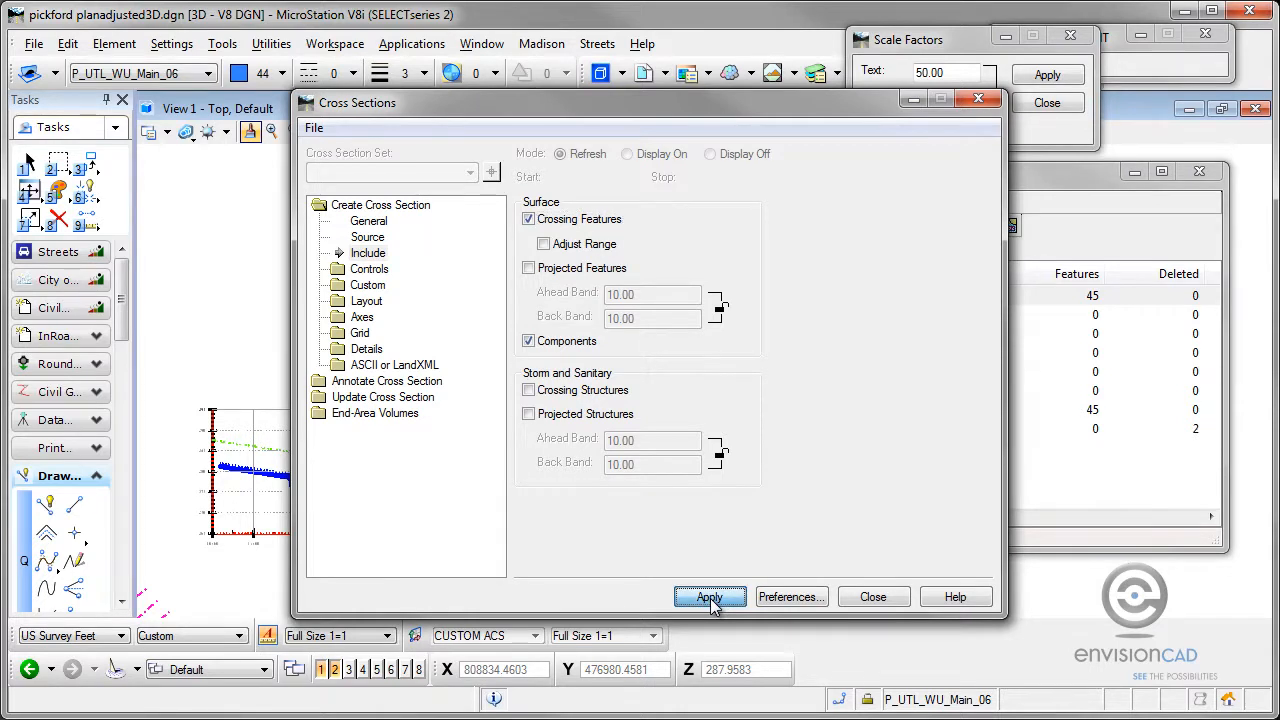
drag(609, 193, 1023, 449)
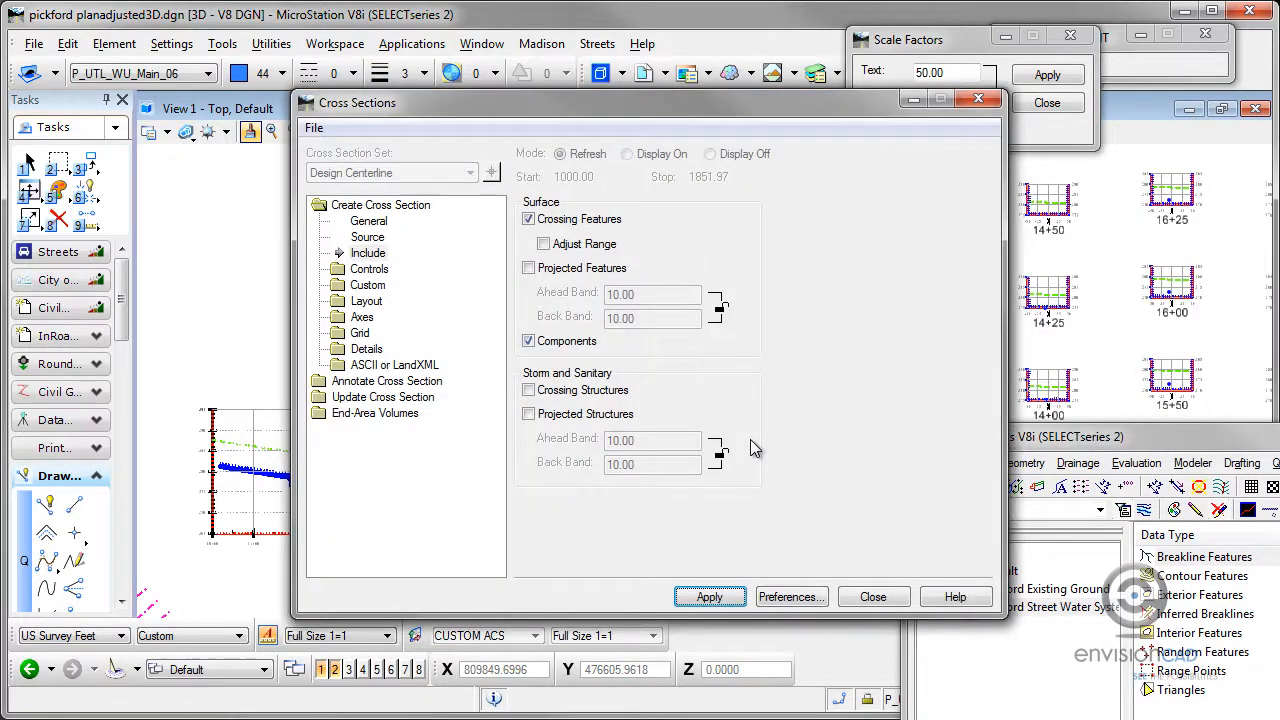
click(868, 597)
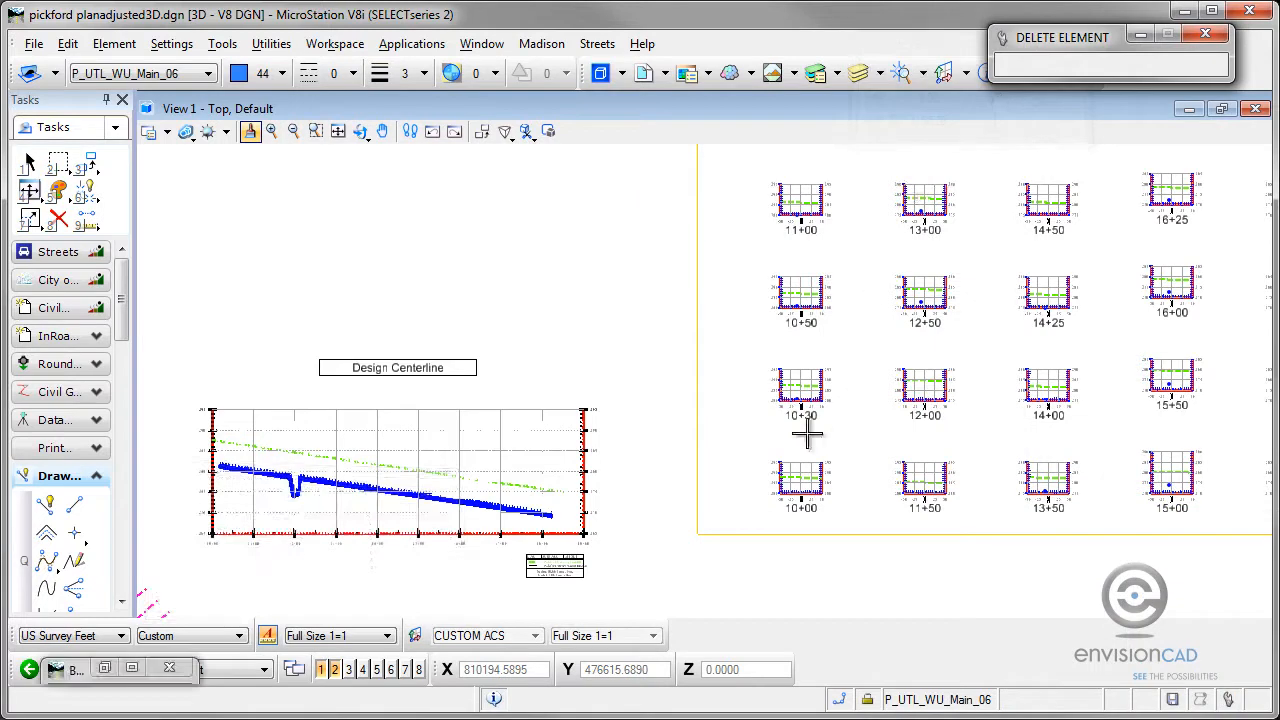
Step: Inspect the main's pipe ellipse in the 10+30 cross section and identify its feature with Element Selection
scroll(797, 398, up, 6)
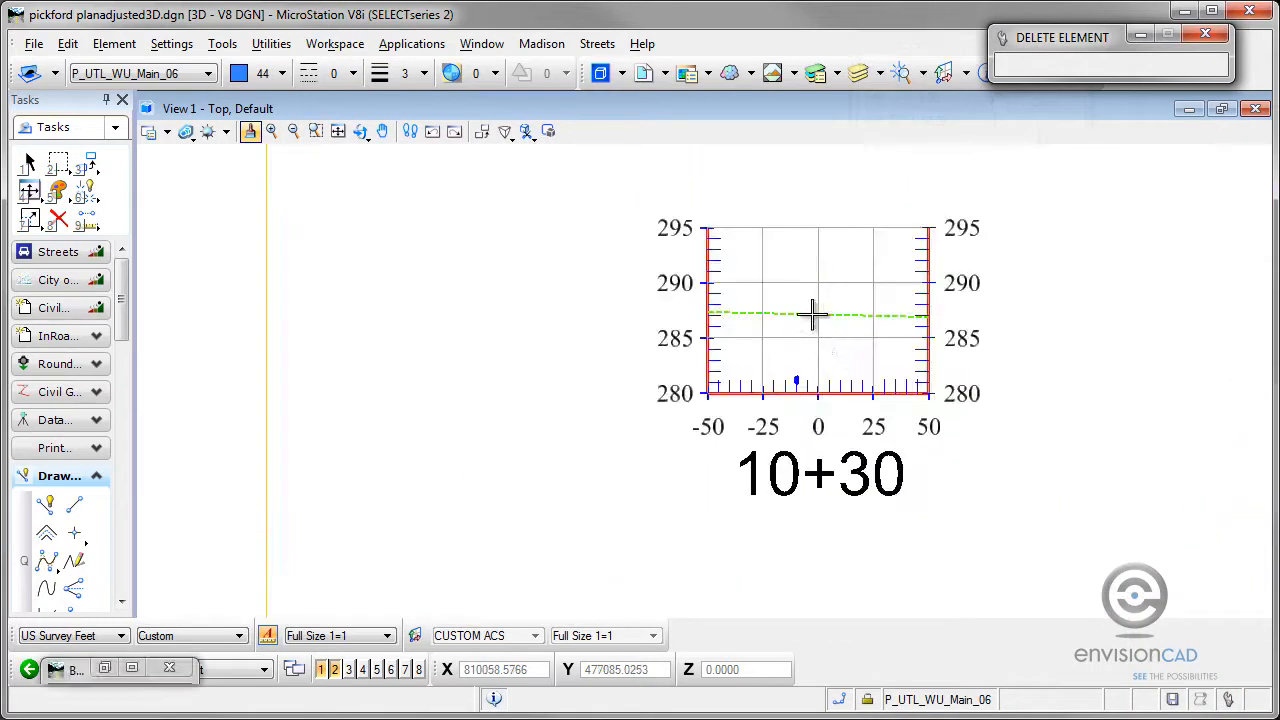
scroll(814, 314, up, 5)
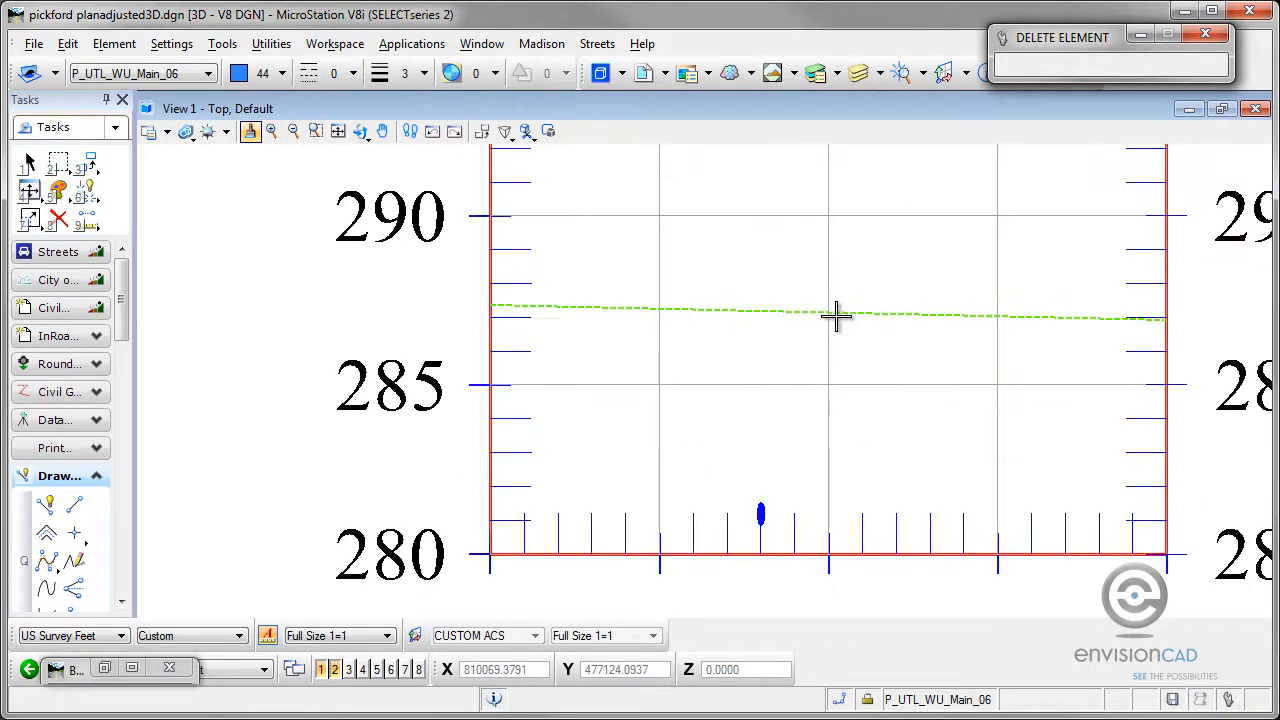
scroll(762, 514, up, 5)
click(28, 163)
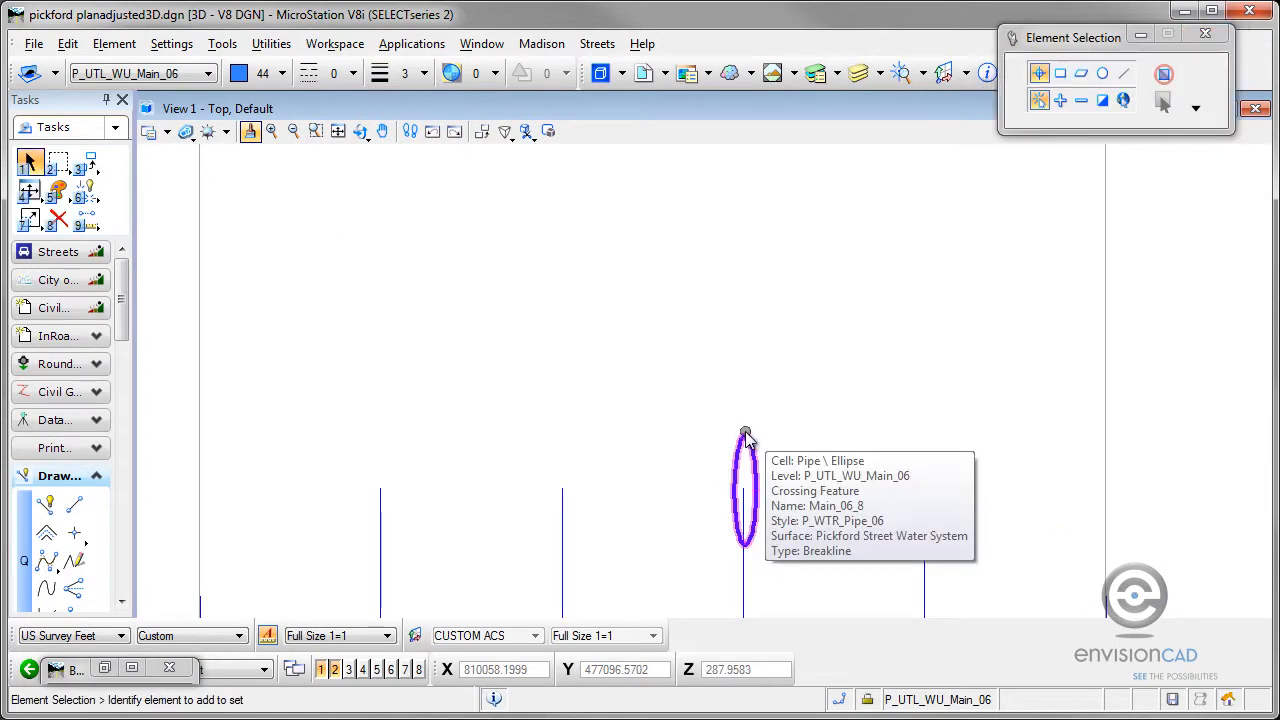
scroll(745, 437, down, 5)
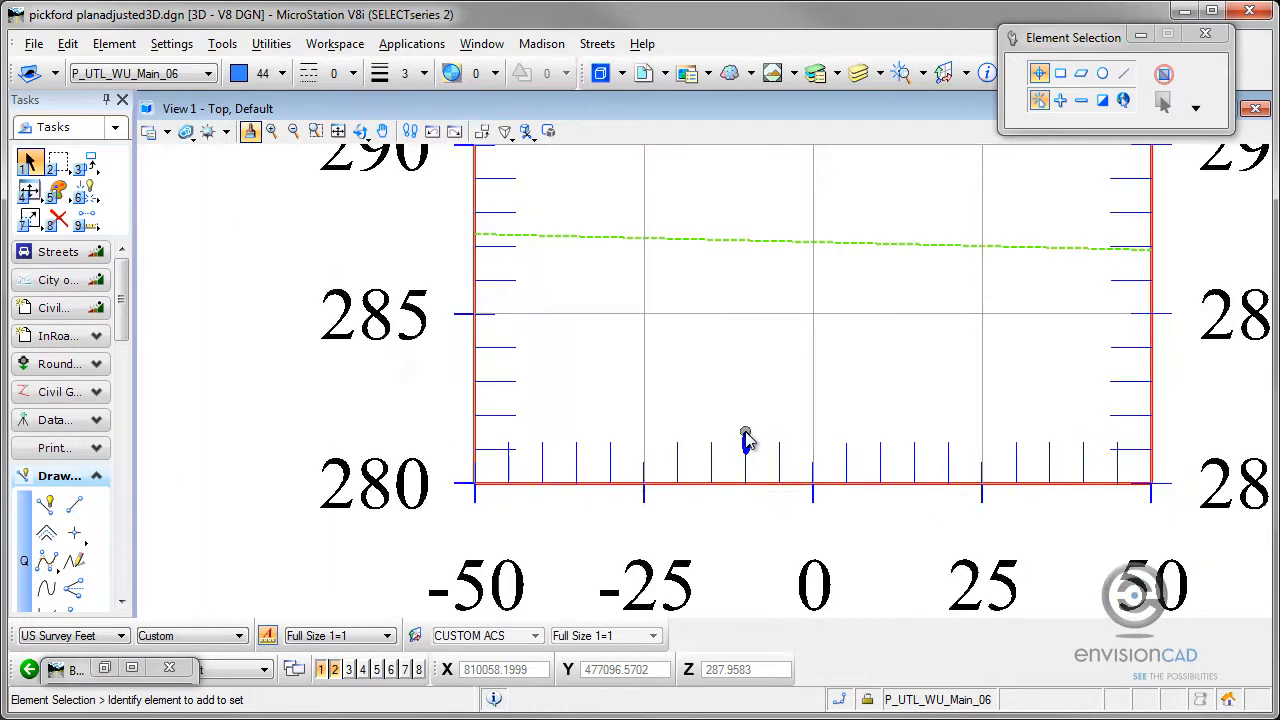
scroll(740, 450, down, 6)
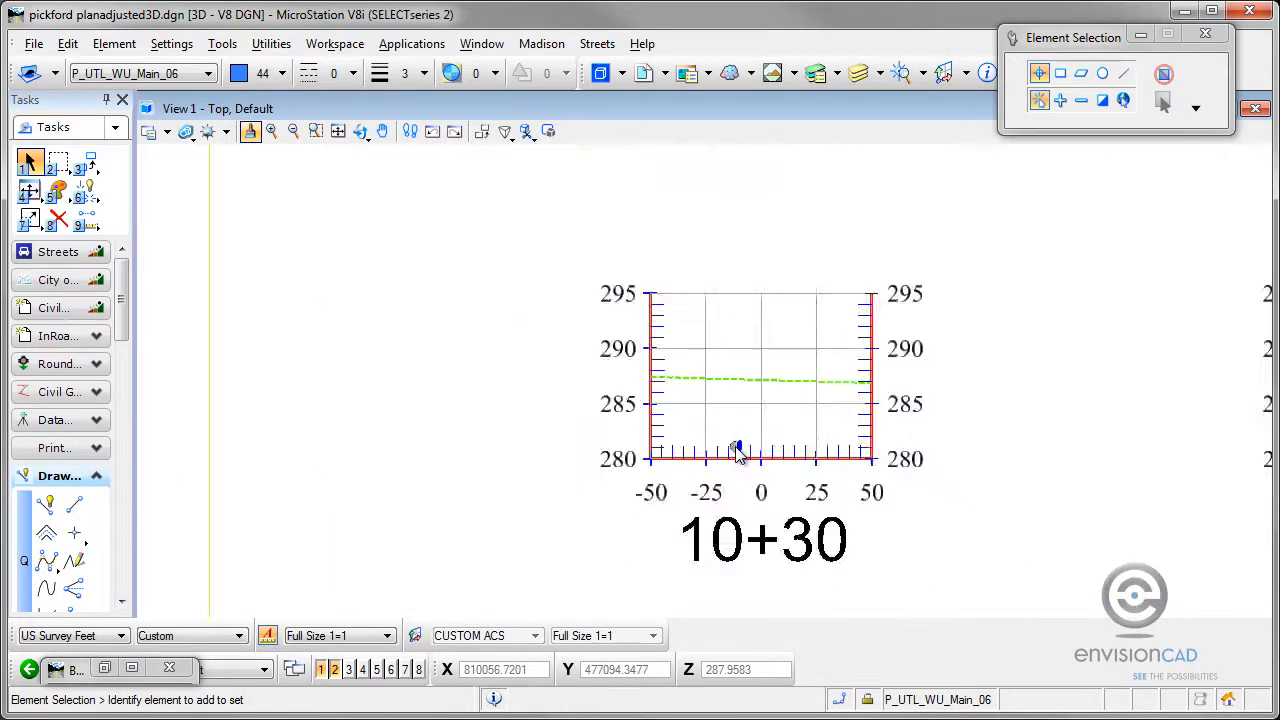
Step: Examine the pipe ellipse in the 12+50 cross section and review the surrounding set of sections
scroll(1045, 422, up, 3)
scroll(1000, 430, down, 3)
scroll(995, 258, up, 3)
scroll(997, 263, up, 4)
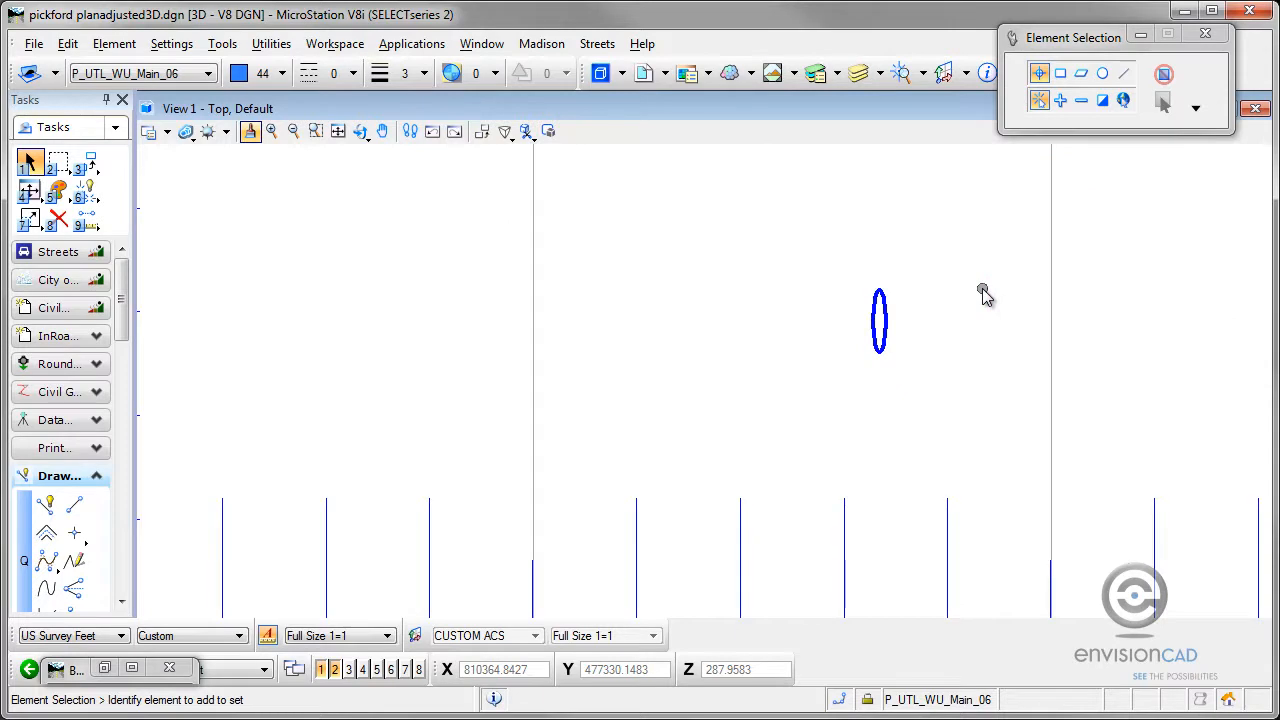
scroll(884, 330, down, 3)
scroll(884, 330, down, 5)
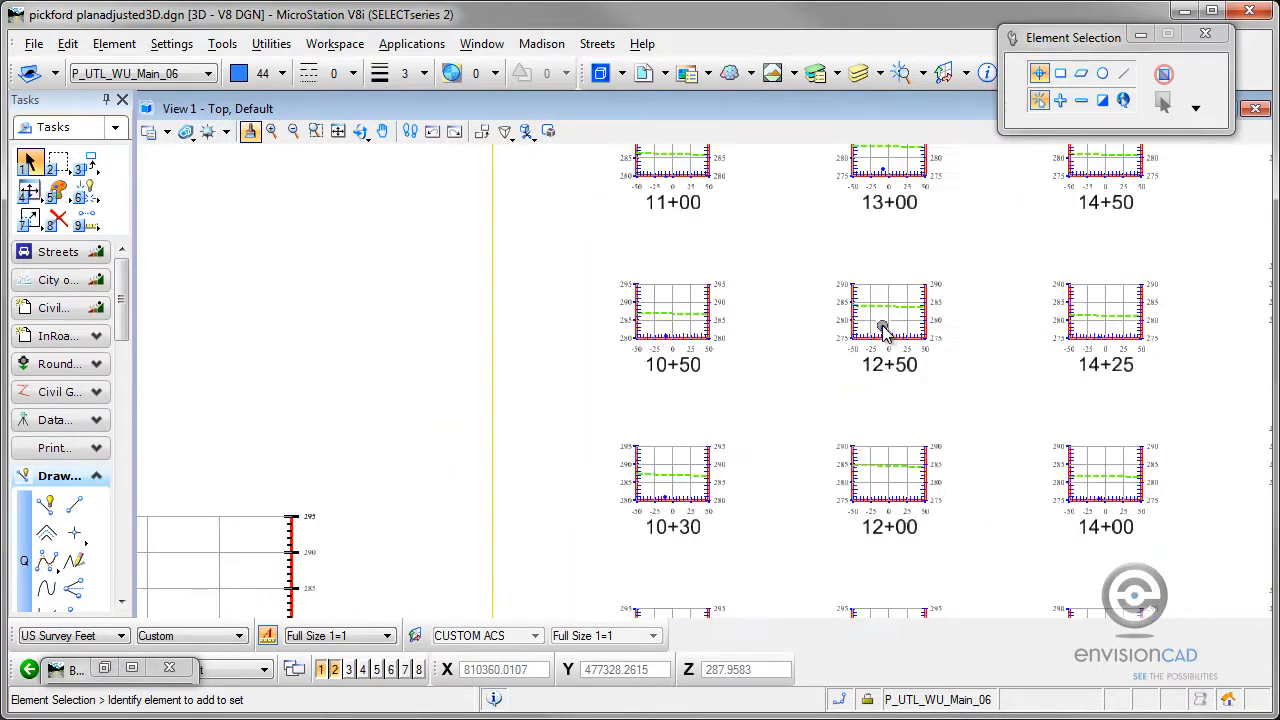
scroll(884, 330, down, 2)
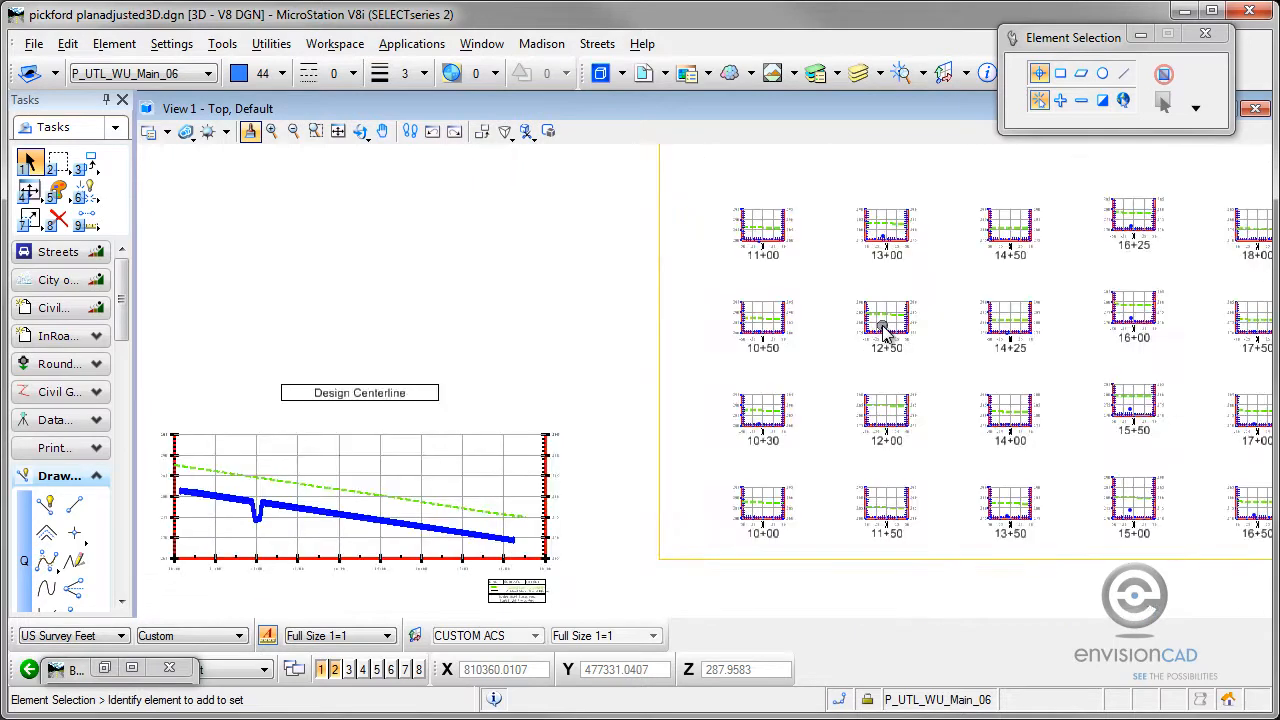
Step: Examine the projected main's lines and the crossing pipe ellipses just past the profile's dip near station 12+00
scroll(283, 513, up, 6)
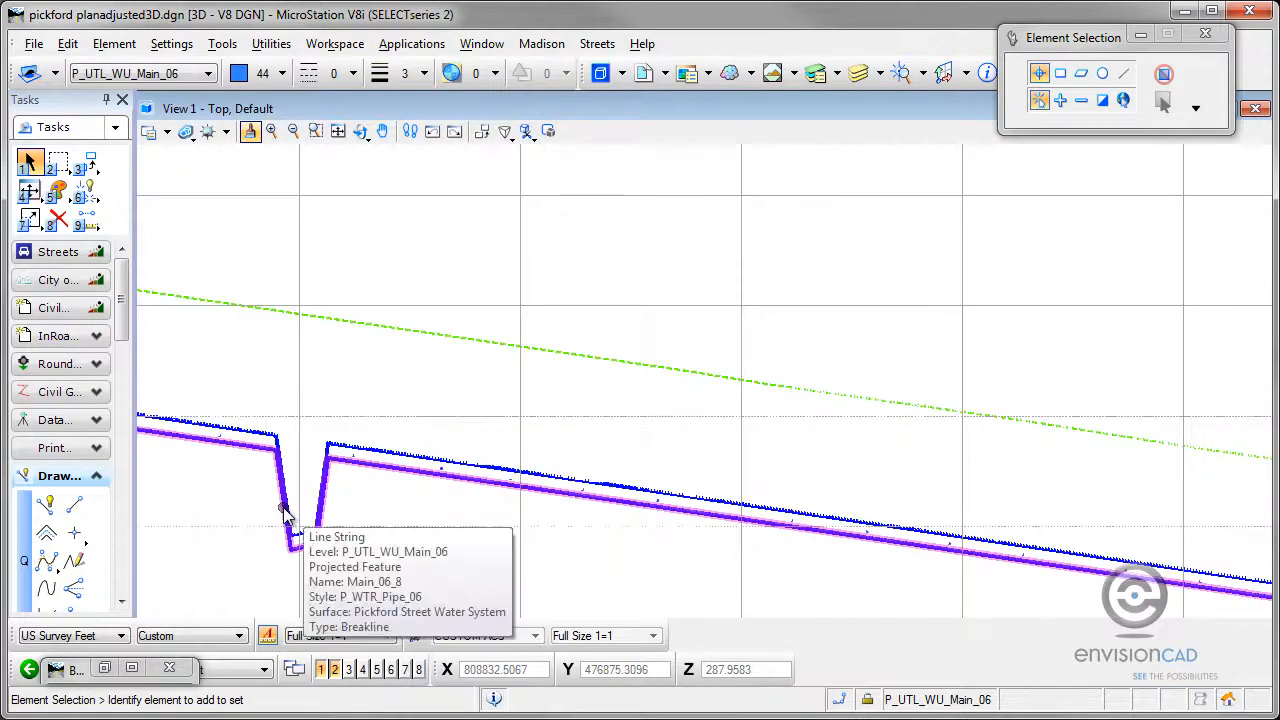
scroll(343, 458, up, 4)
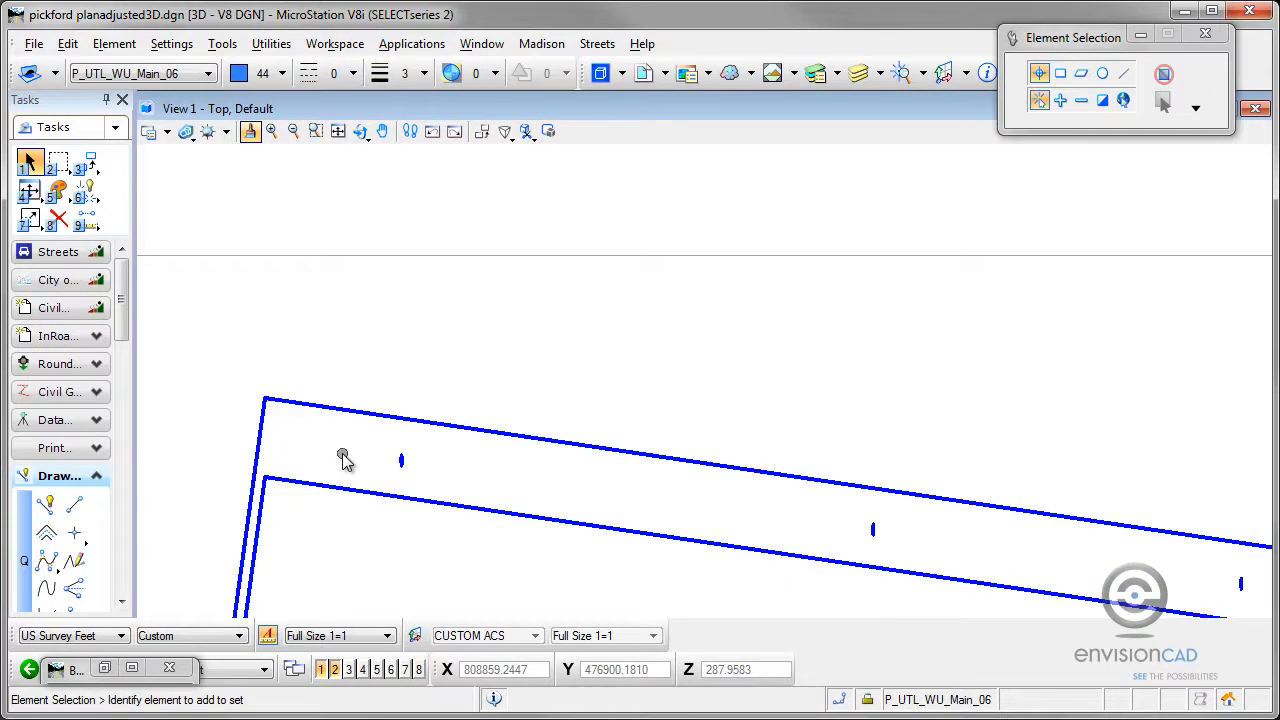
scroll(405, 468, up, 4)
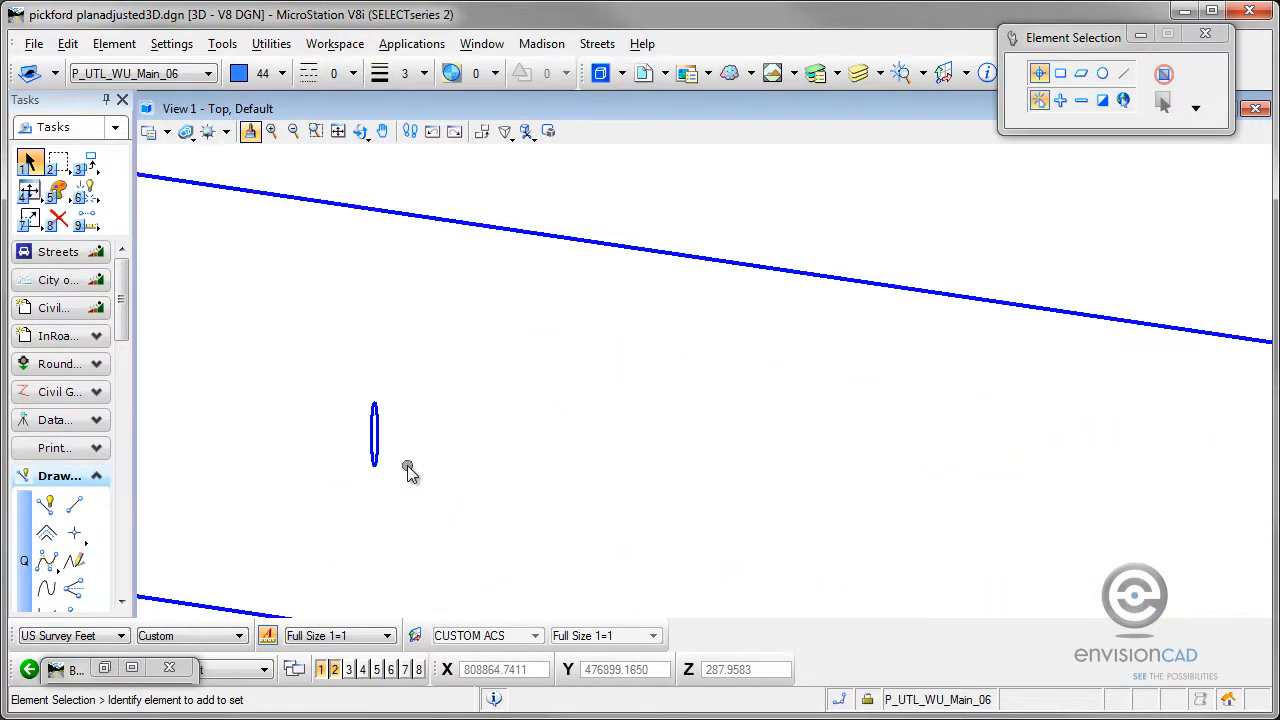
scroll(407, 466, down, 8)
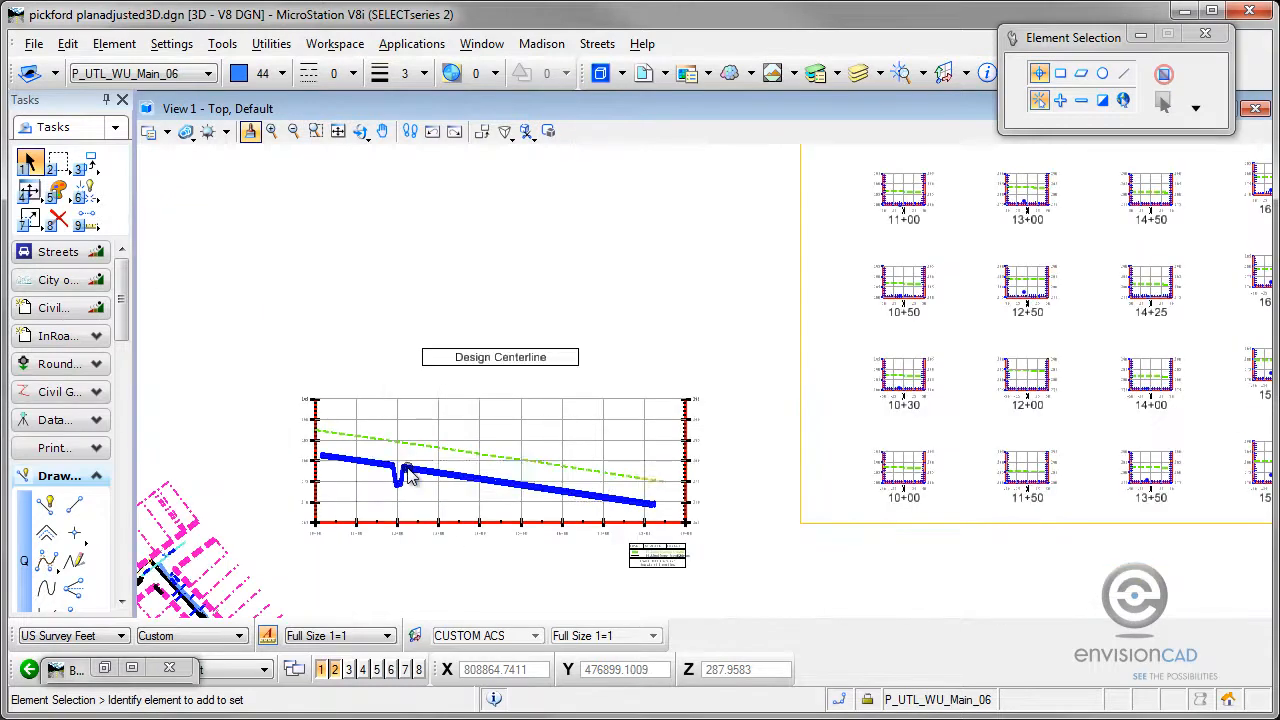
Step: Rotate the view dynamically into 3D and examine the plan's water main and service lines near the street intersection
middle_drag(407, 474, 438, 307)
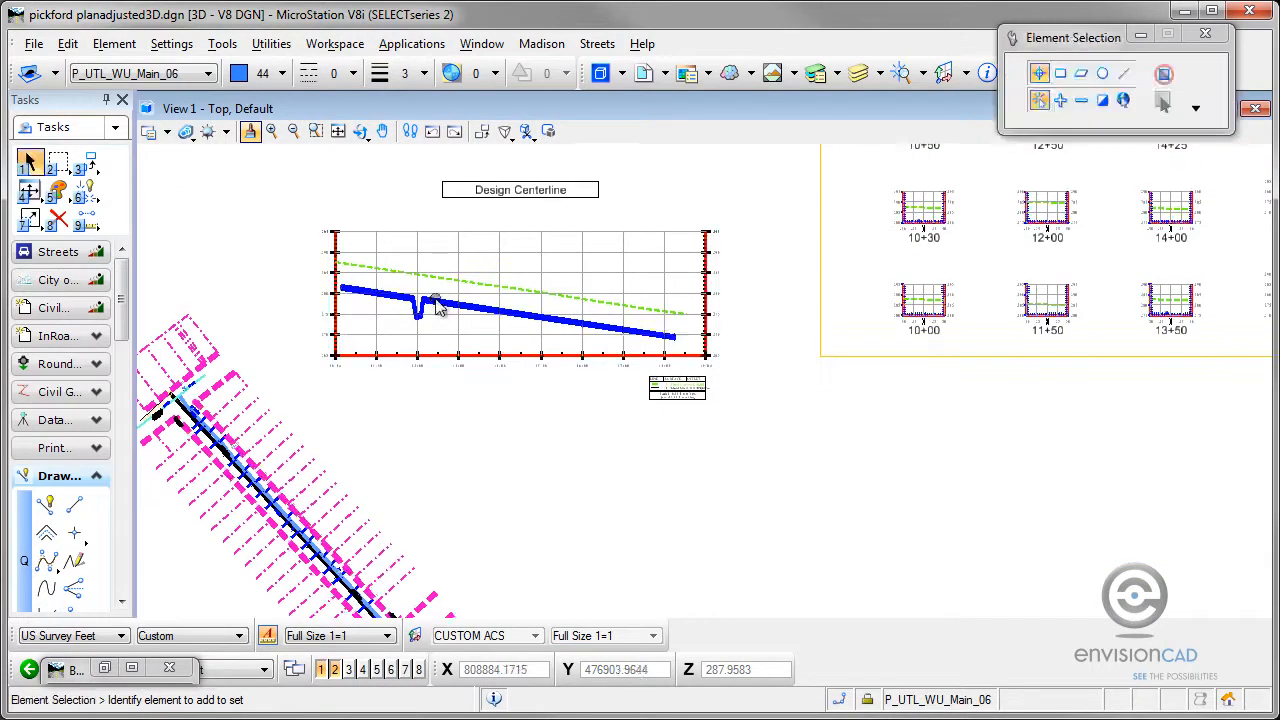
middle_drag(334, 503, 400, 349)
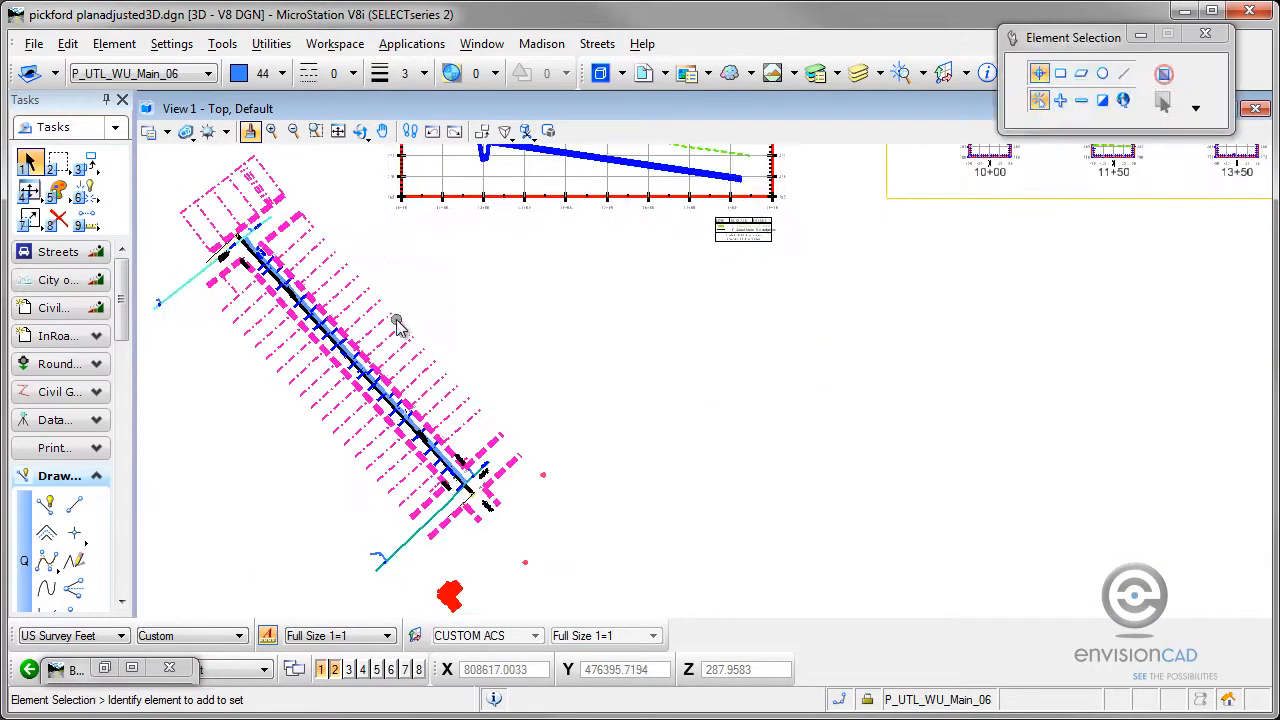
click(360, 133)
click(476, 492)
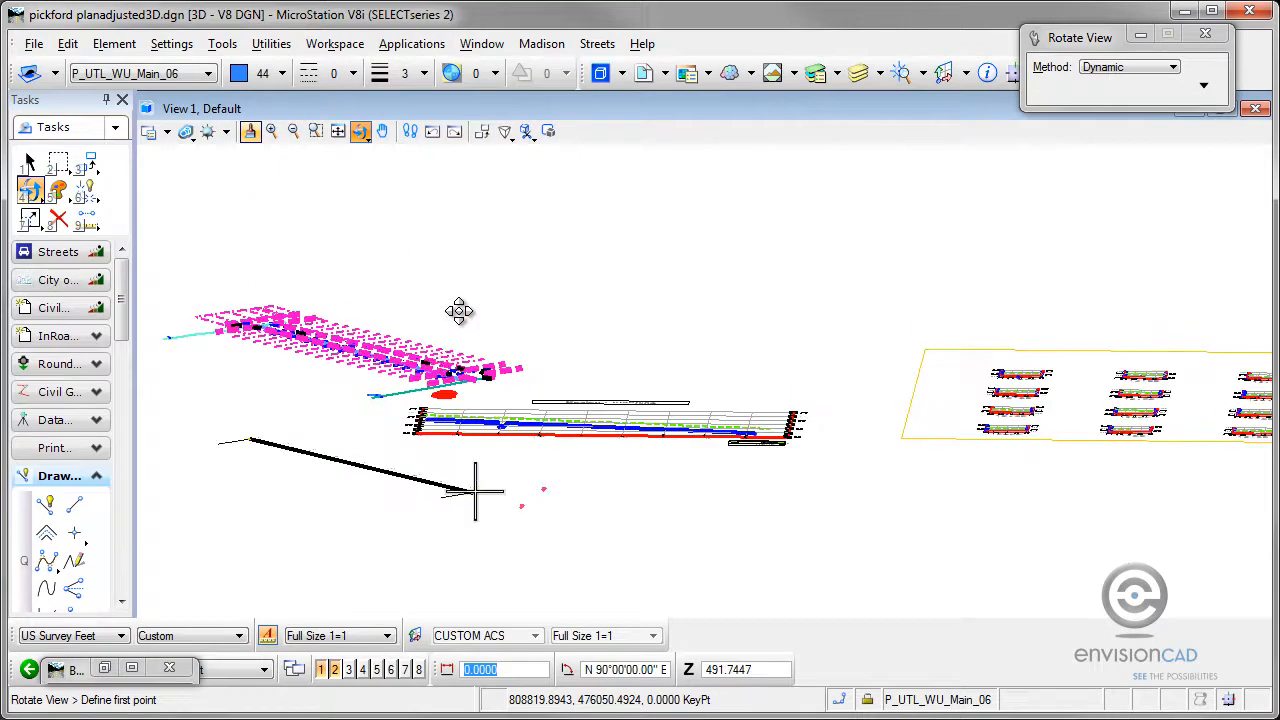
middle_drag(614, 413, 737, 609)
middle_click(656, 182)
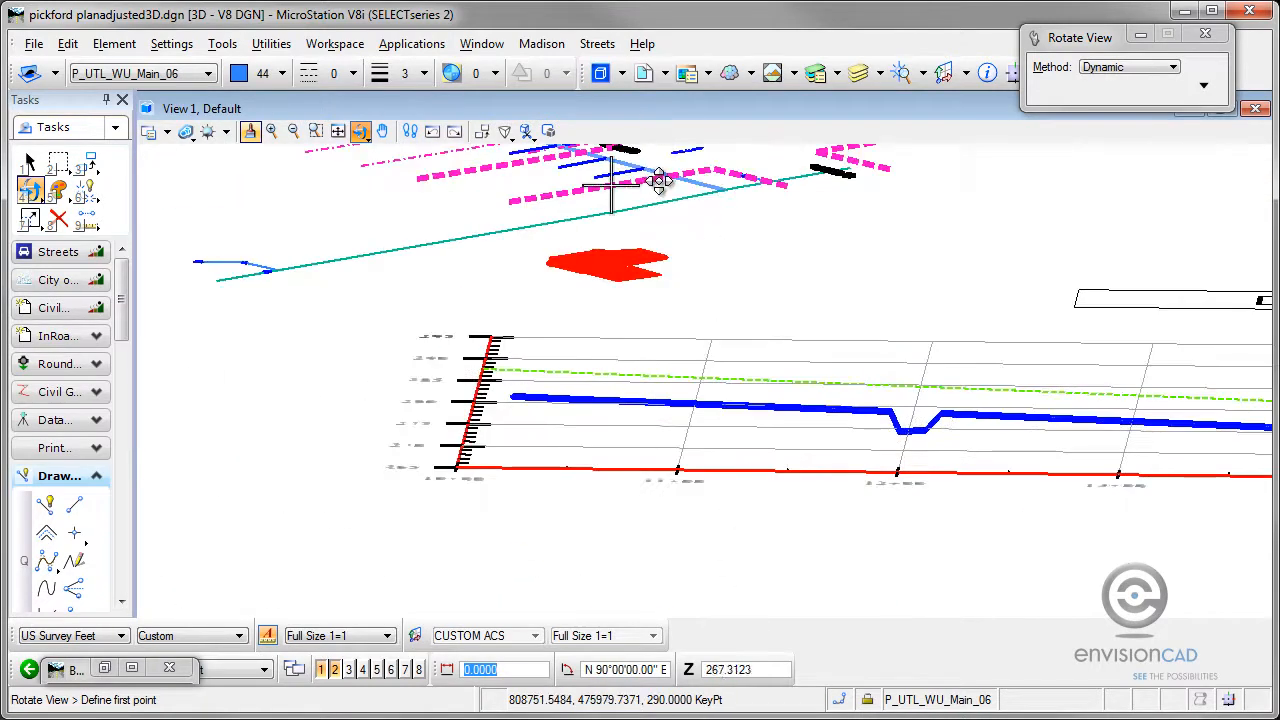
scroll(663, 172, up, 5)
middle_drag(663, 190, 531, 440)
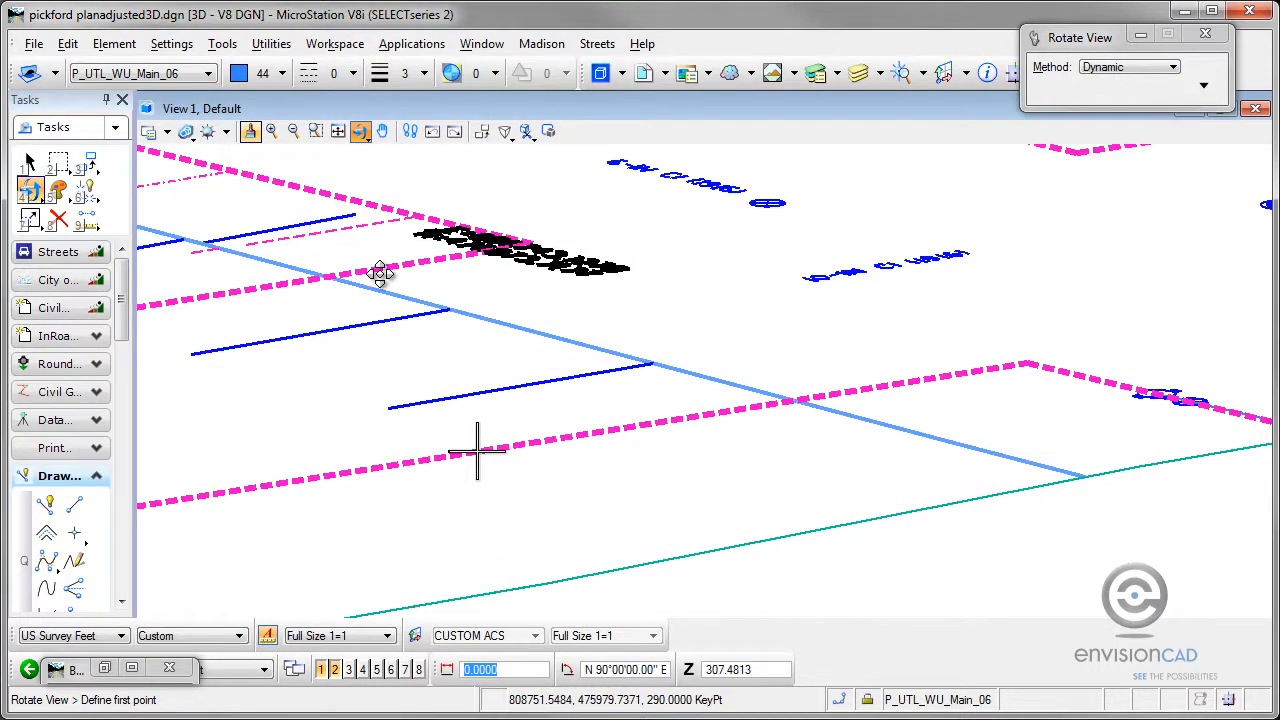
scroll(386, 282, down, 3)
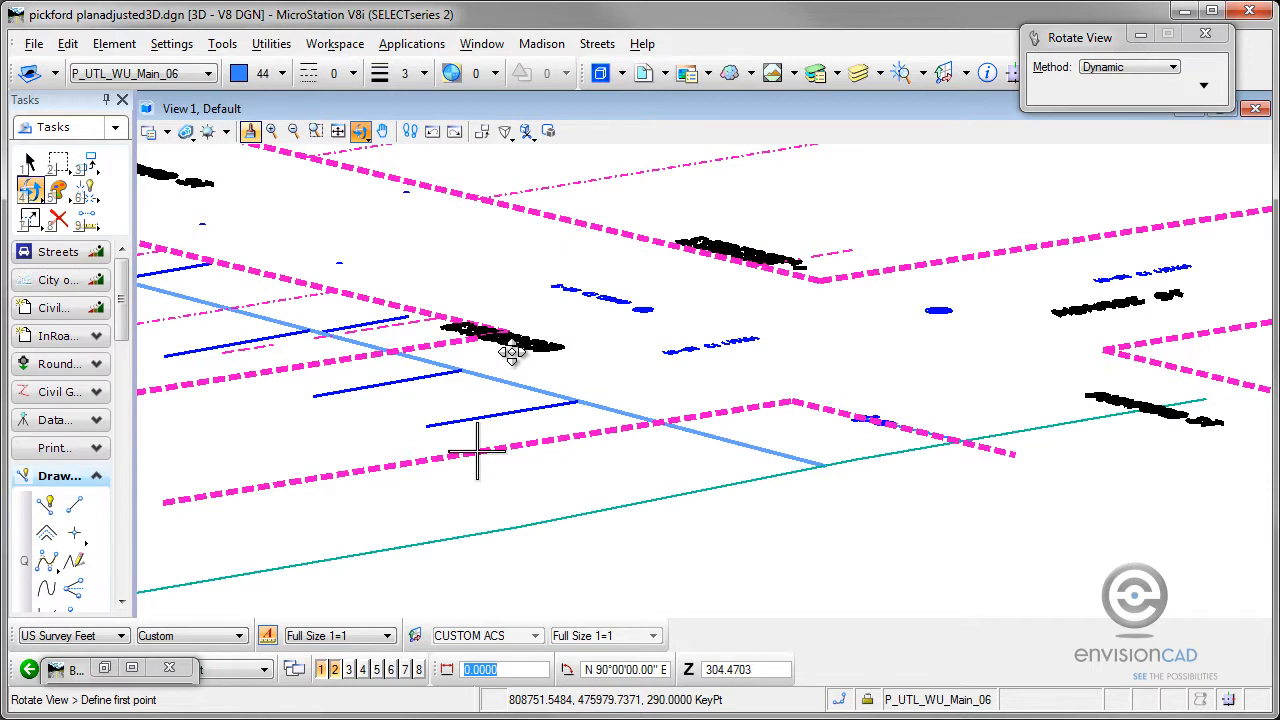
Step: Switch to the InRoads explorer, place it beside the plan view, and show the drainage data
click(104, 668)
drag(567, 179, 810, 201)
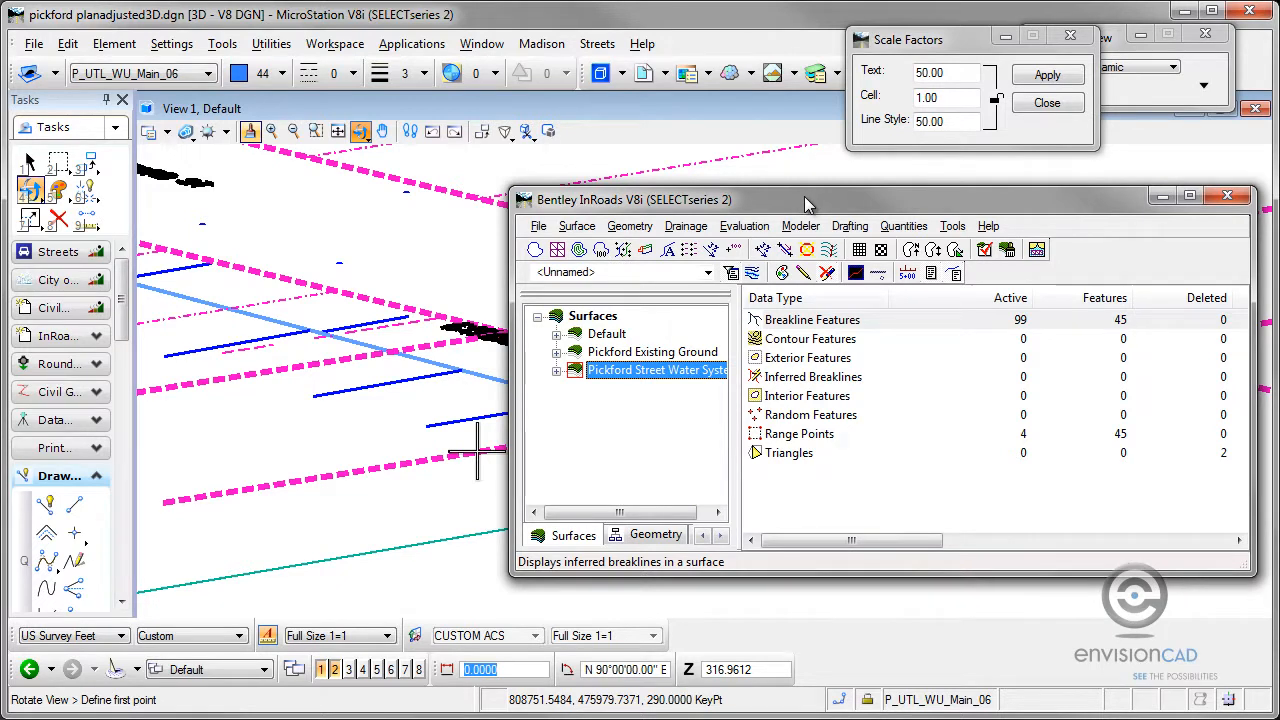
right_click(650, 537)
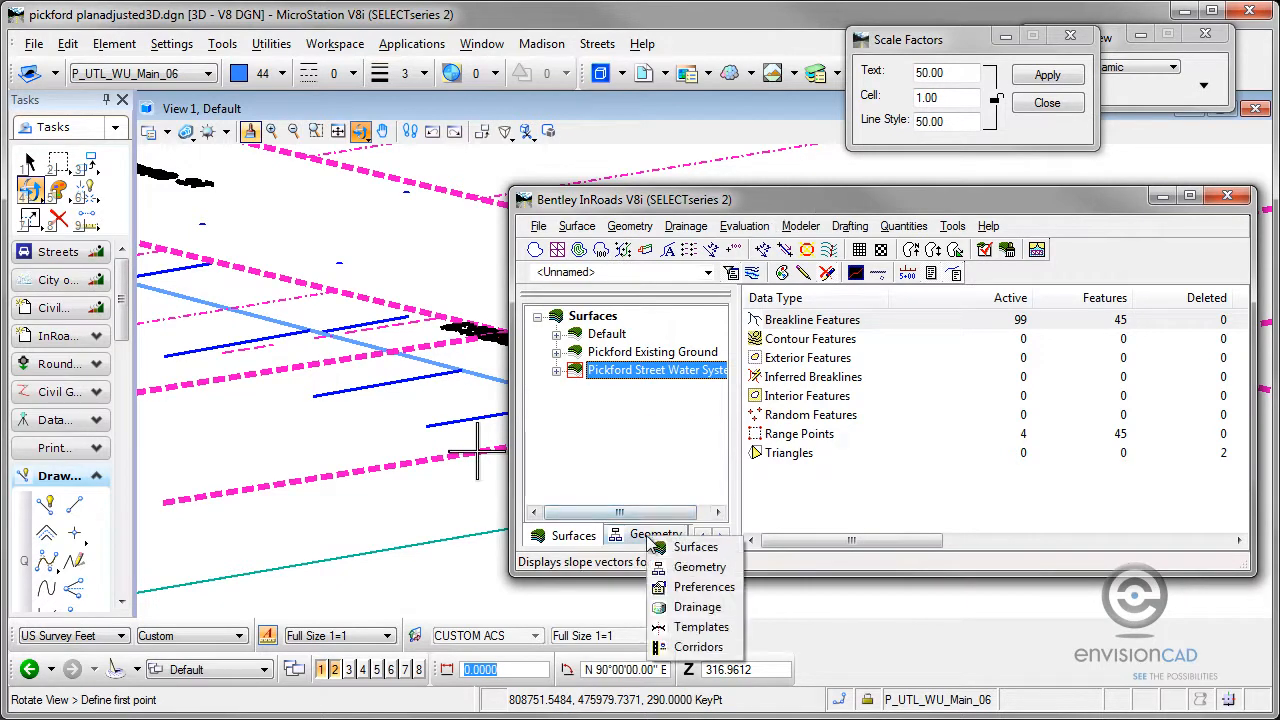
click(678, 610)
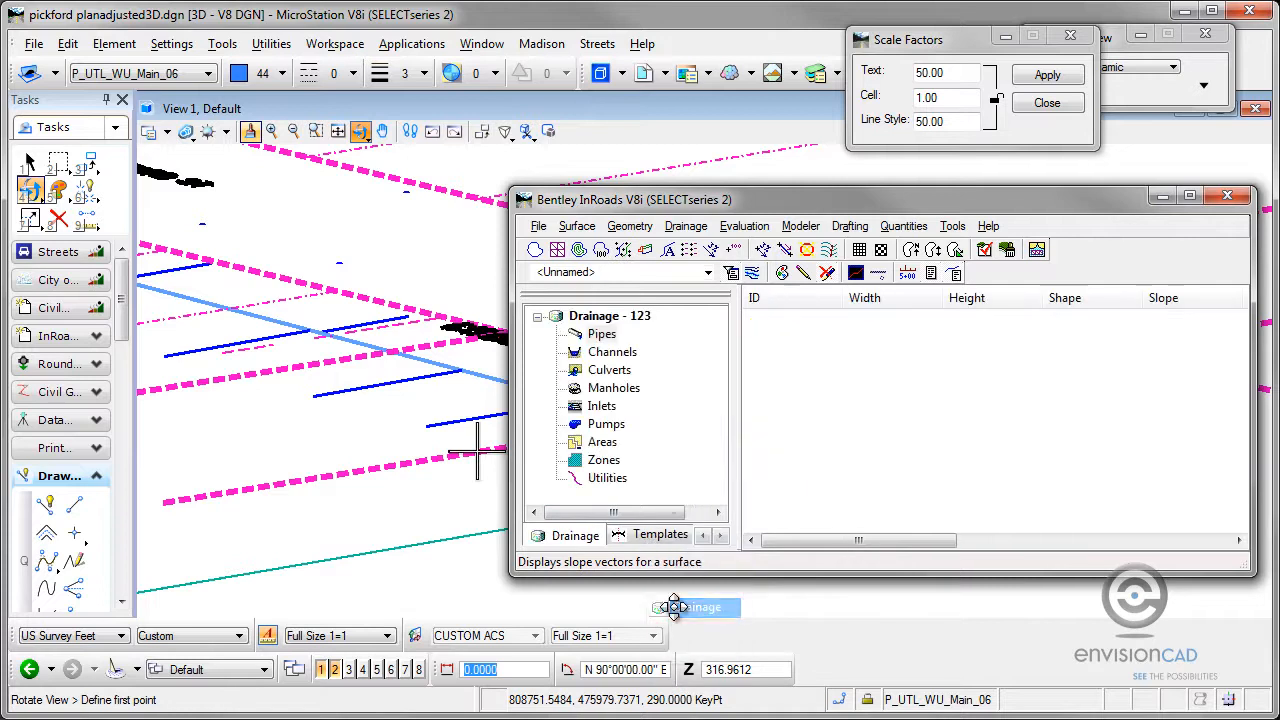
Step: Create a new drainage database named Pickford Street Water System without saving the changes to the open database 123
right_click(601, 322)
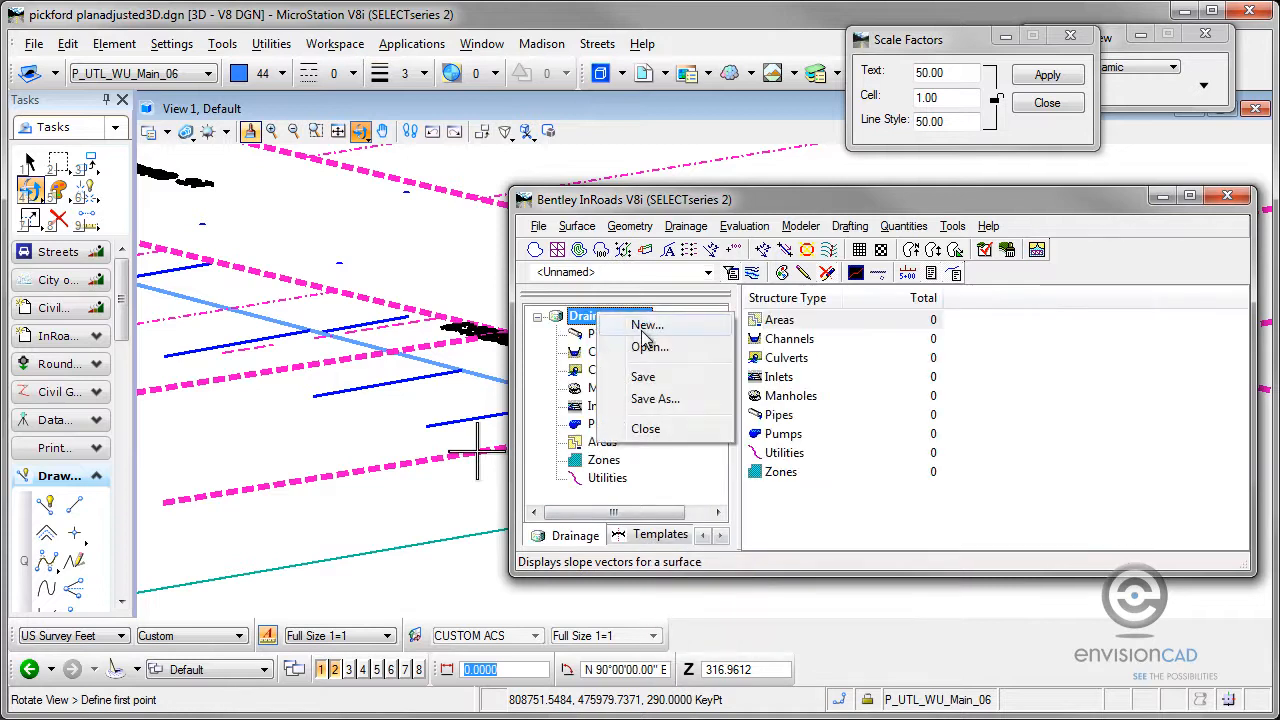
click(640, 325)
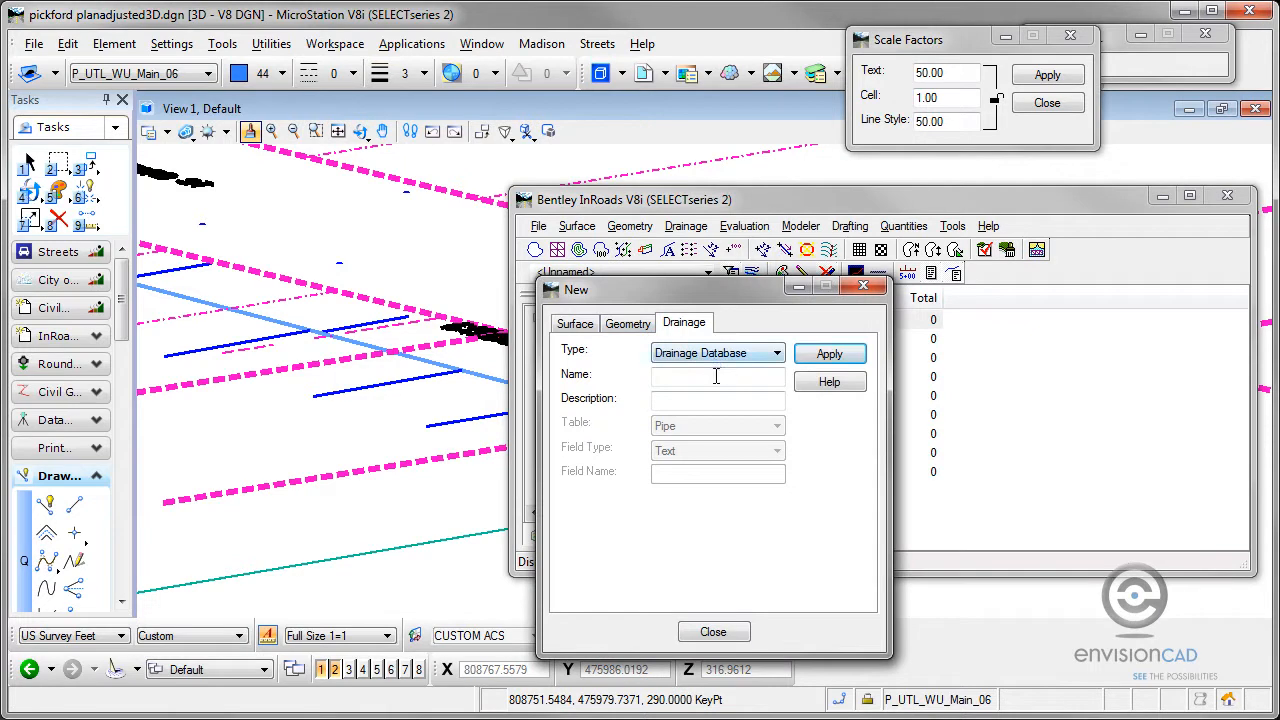
key(BackSpace)
key(BackSpace)
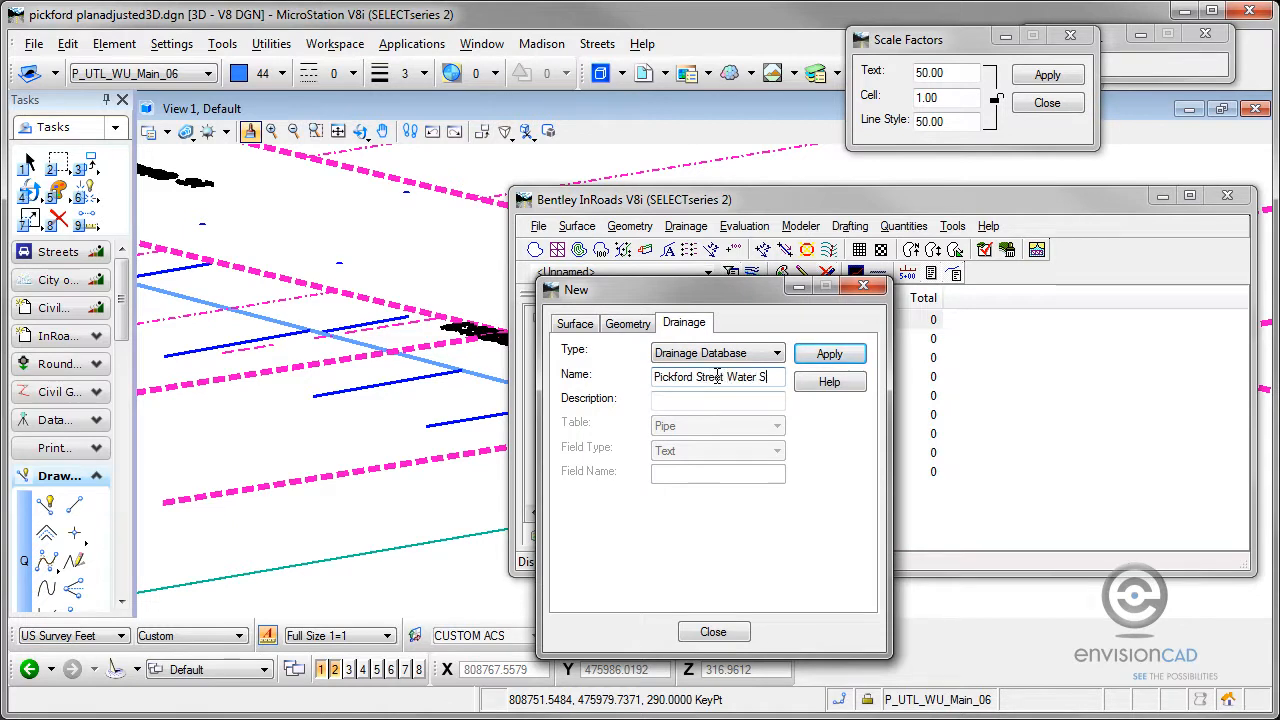
text(stem)
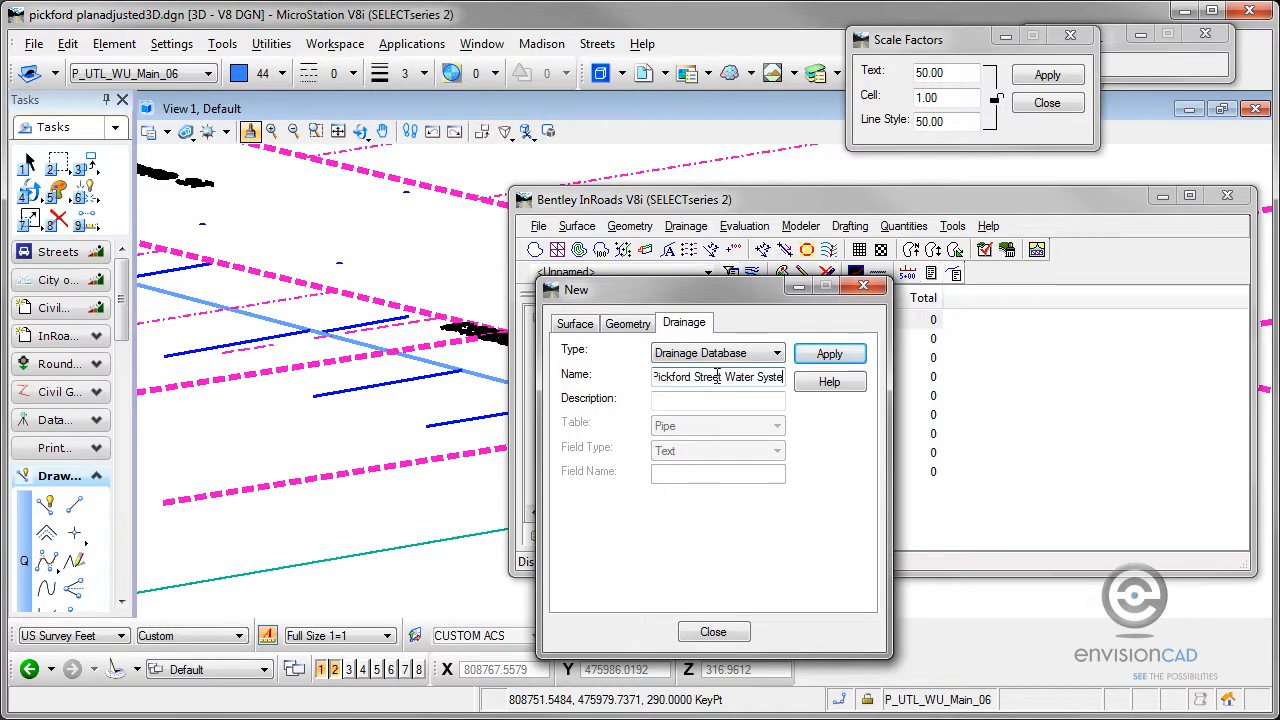
click(826, 358)
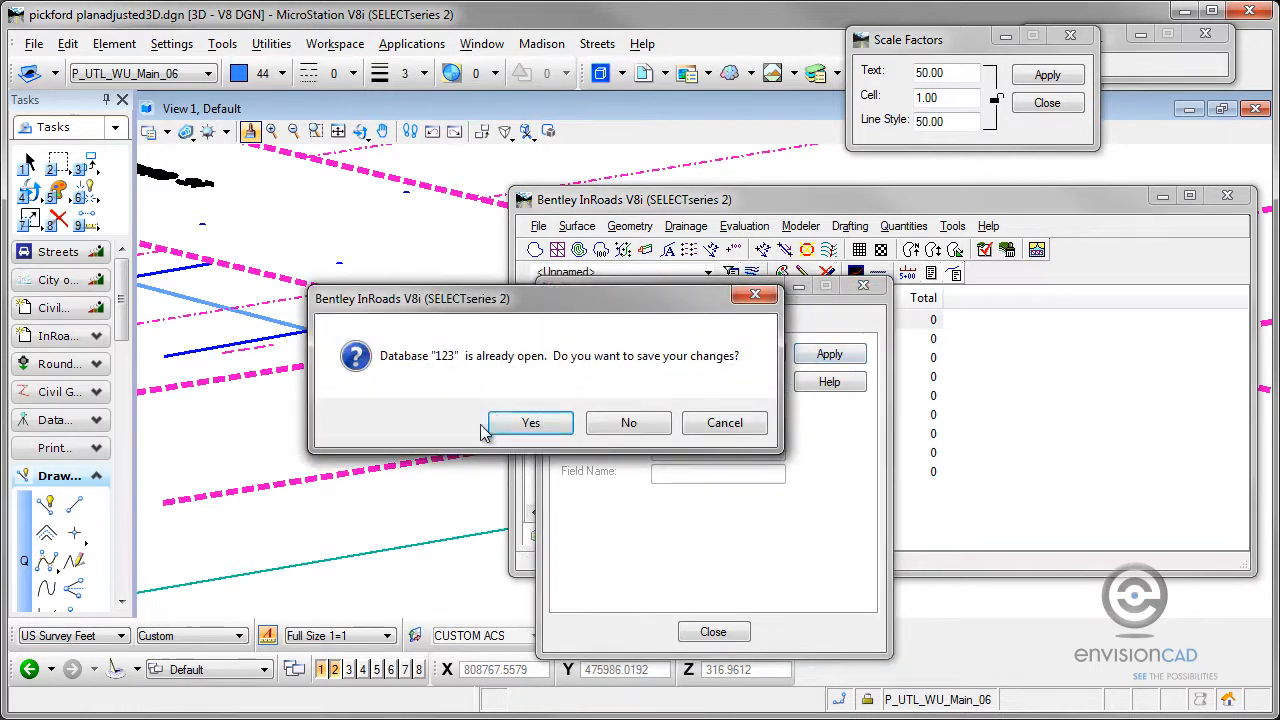
click(653, 424)
click(863, 287)
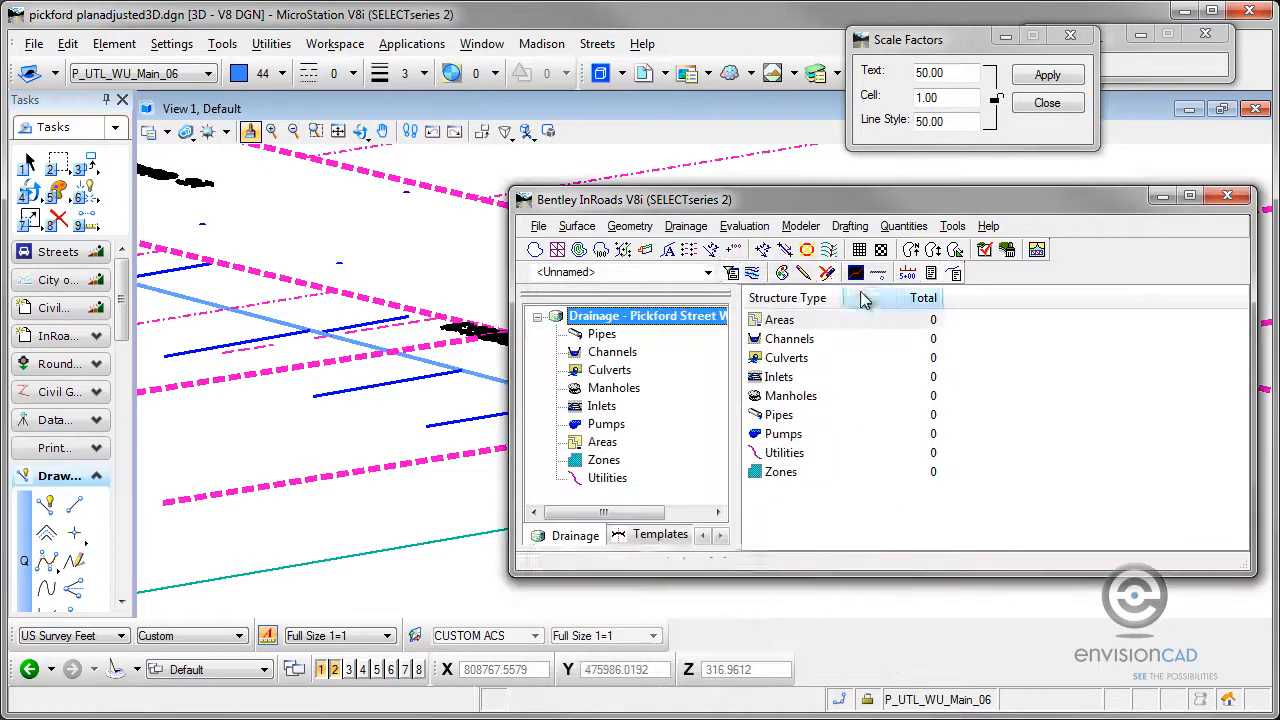
Step: Start creating drainage utilities from graphics, loading them by level from source level P_UTL_WU_Main_06
scroll(352, 320, down, 4)
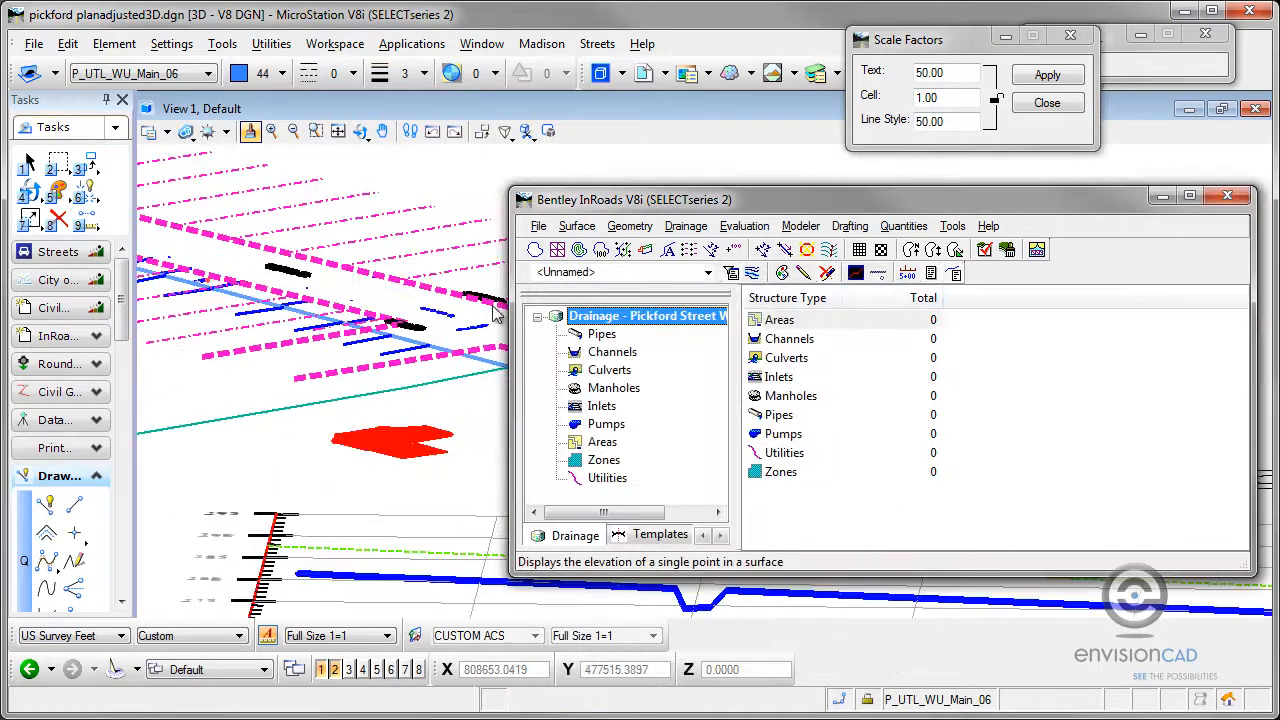
click(687, 226)
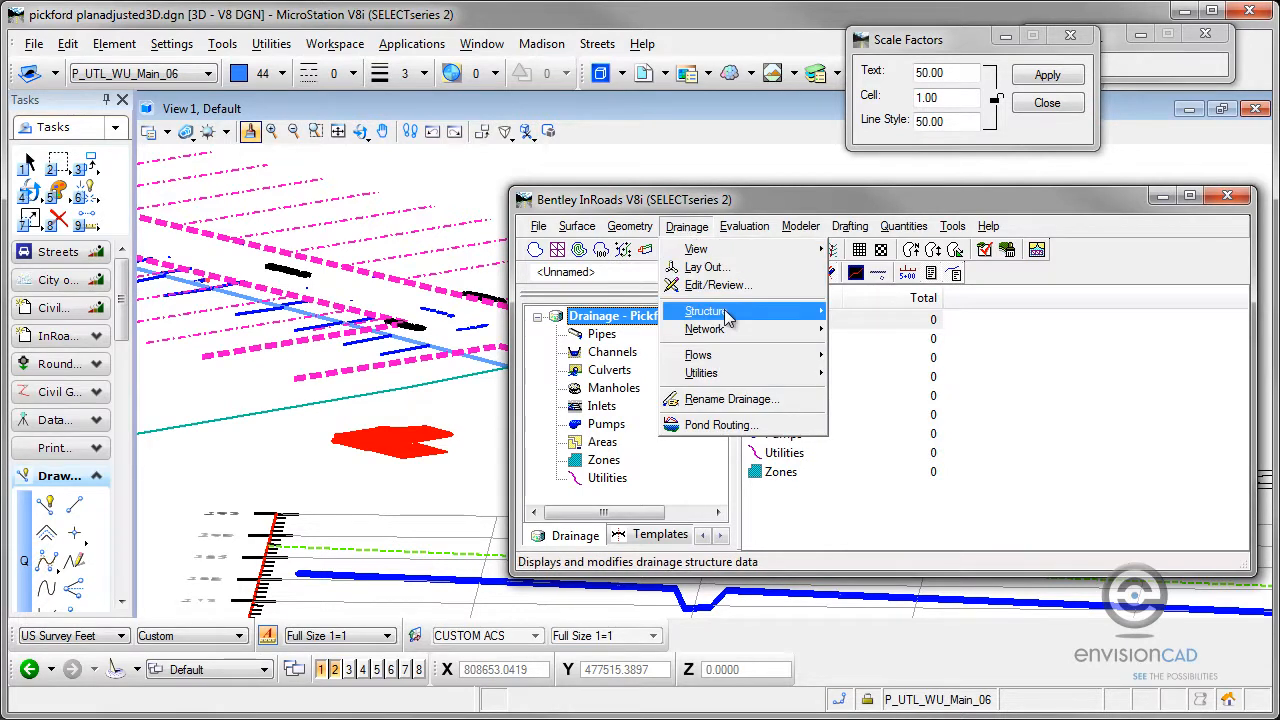
mouse_move(727, 317)
mouse_move(731, 376)
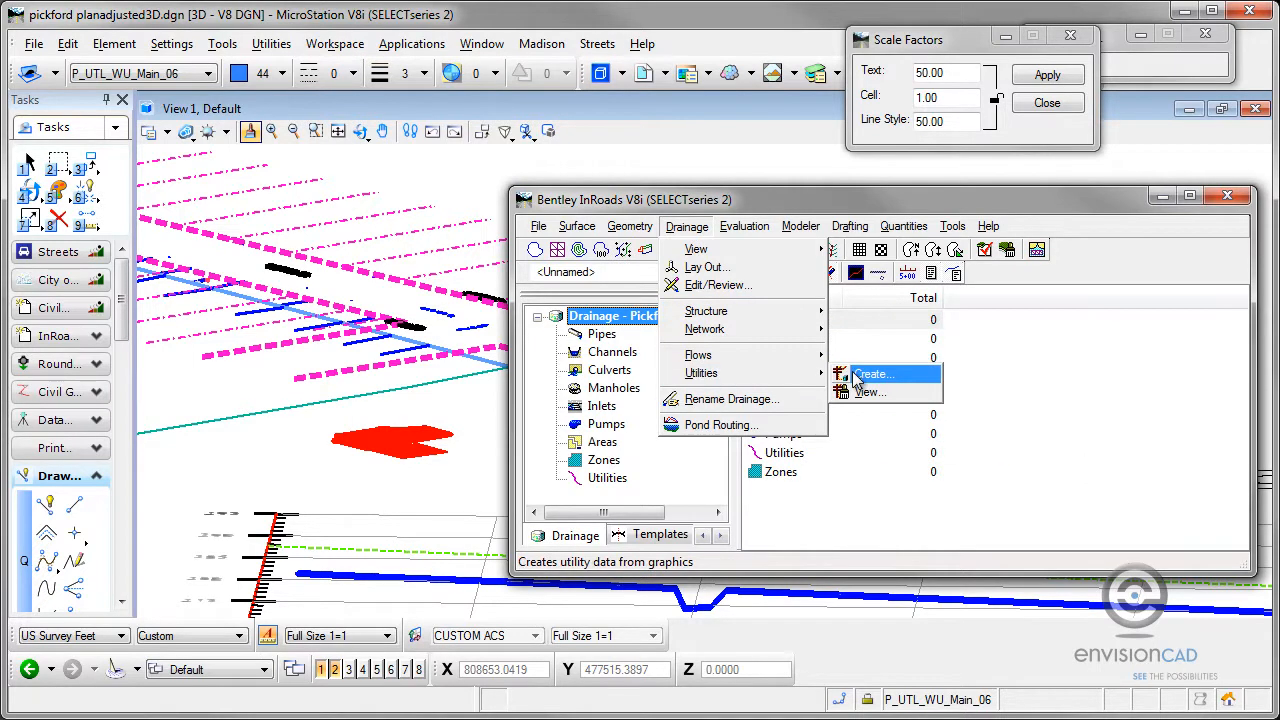
click(866, 375)
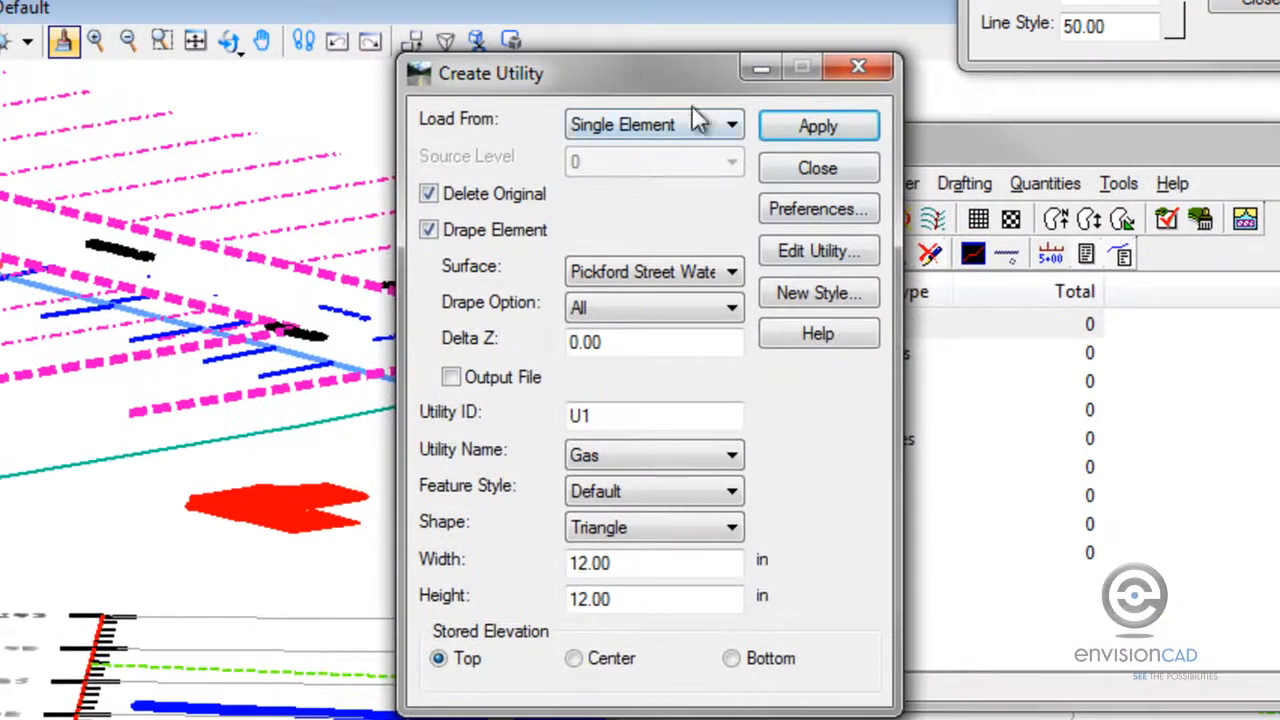
drag(618, 58, 658, 0)
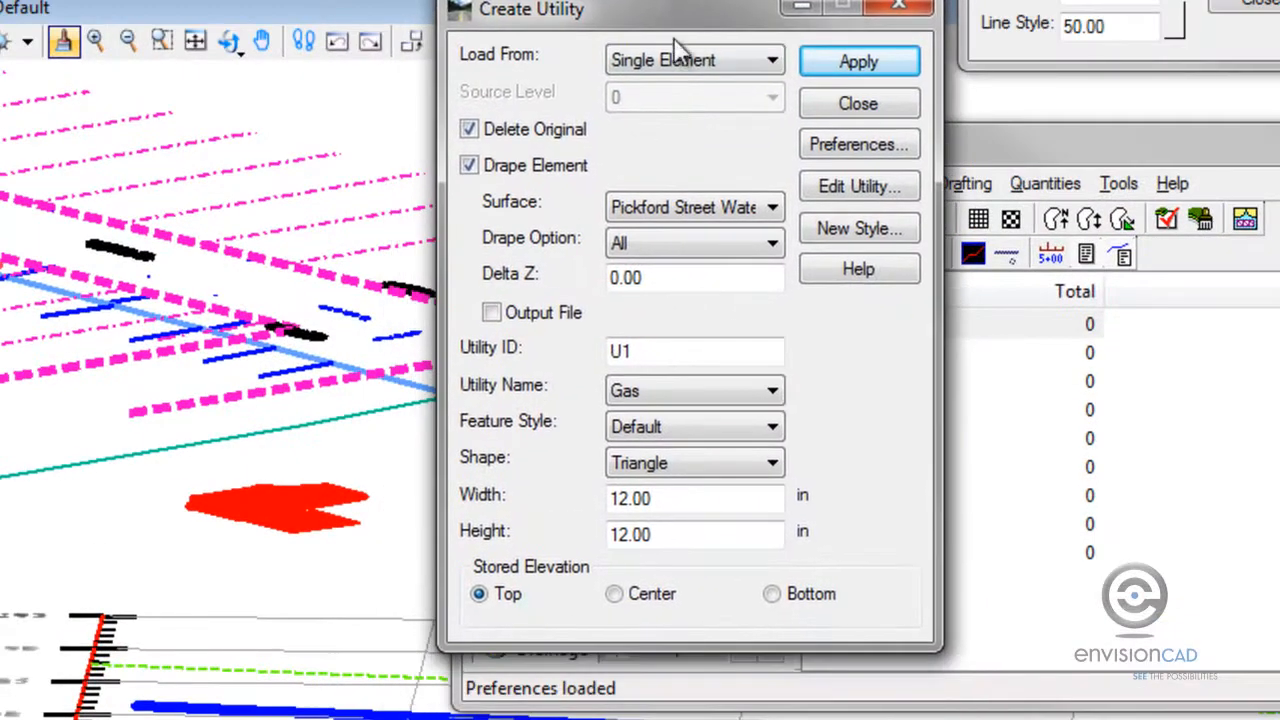
click(681, 59)
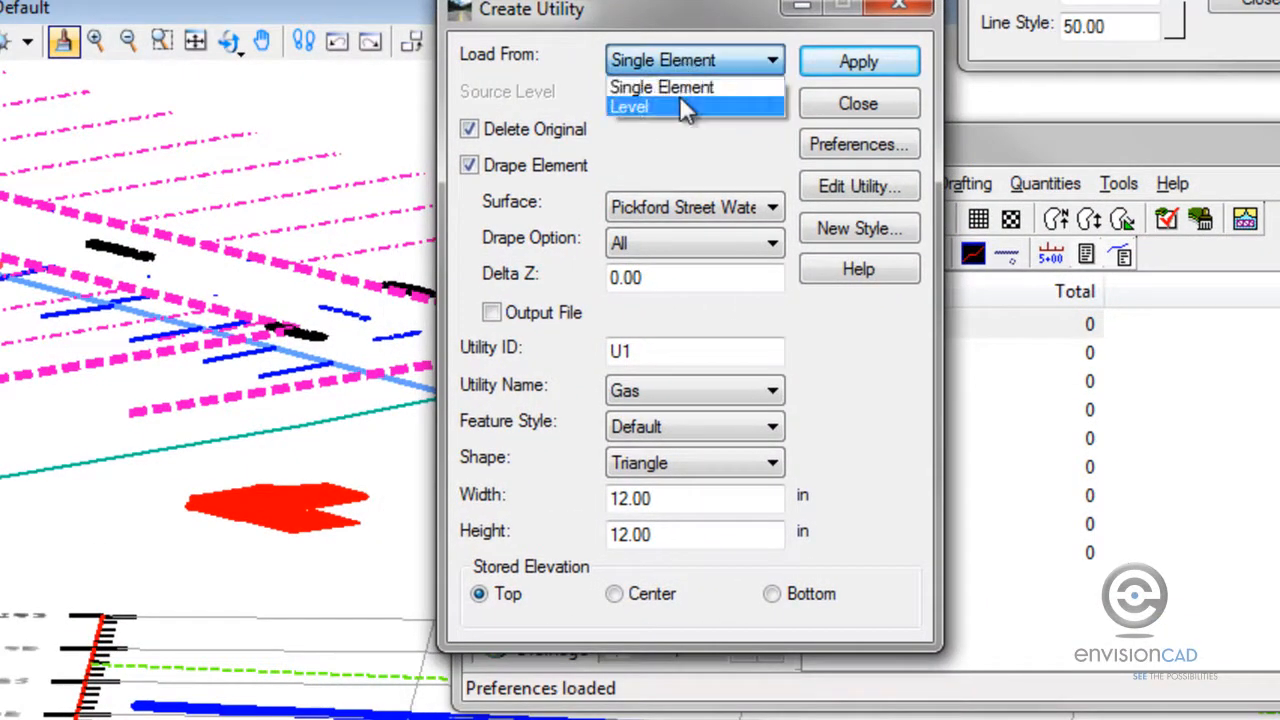
click(679, 102)
click(679, 98)
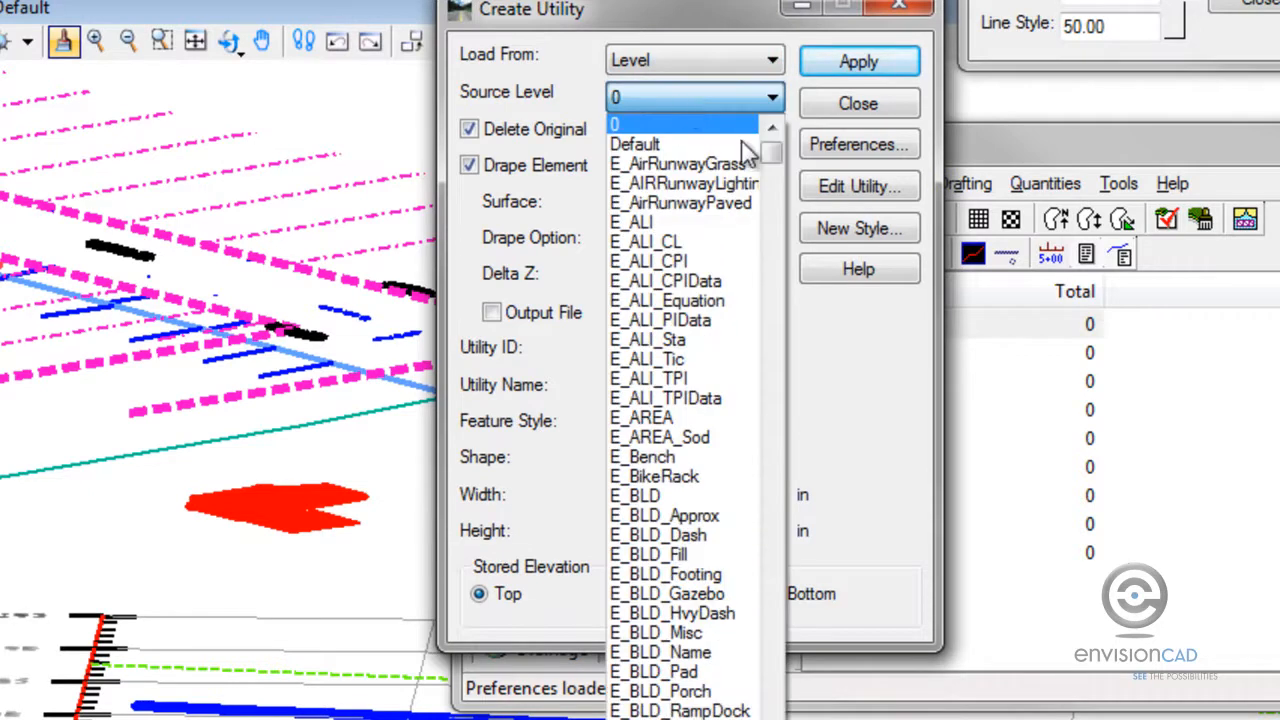
drag(770, 152, 770, 600)
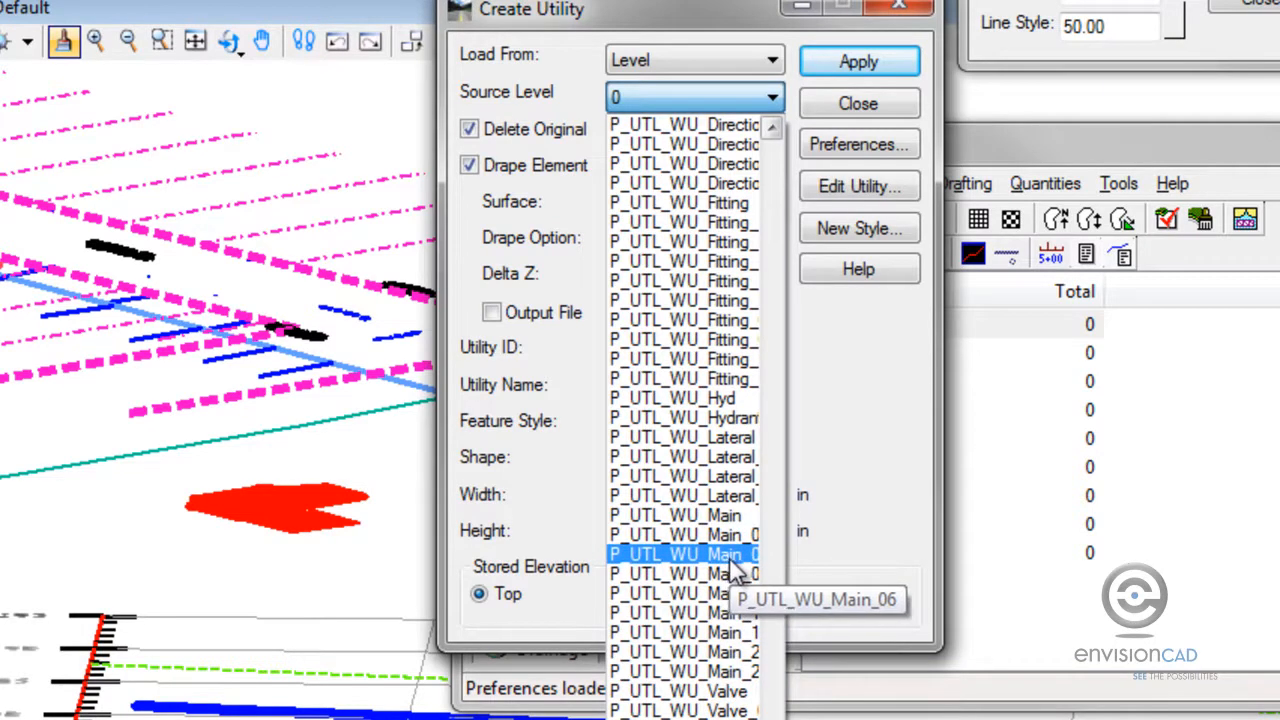
click(735, 560)
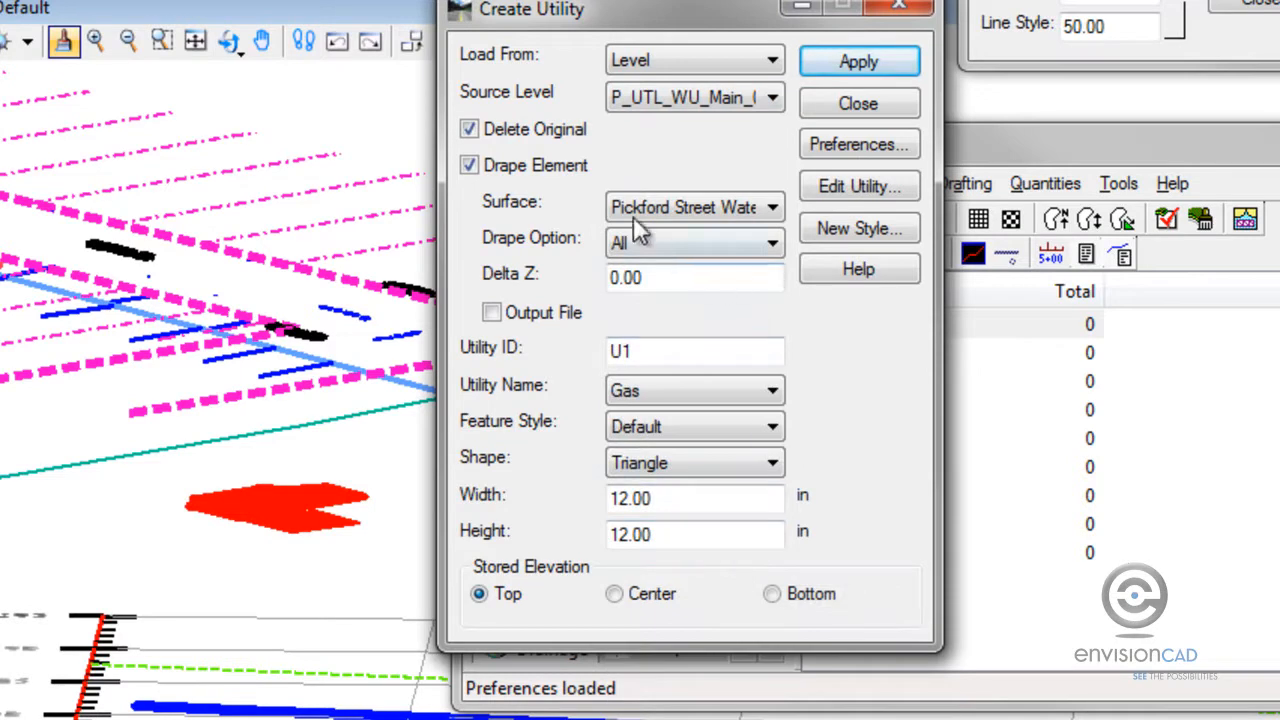
Step: Turn off Delete Original and Drape Element for the new utility and check the available utility names
click(472, 130)
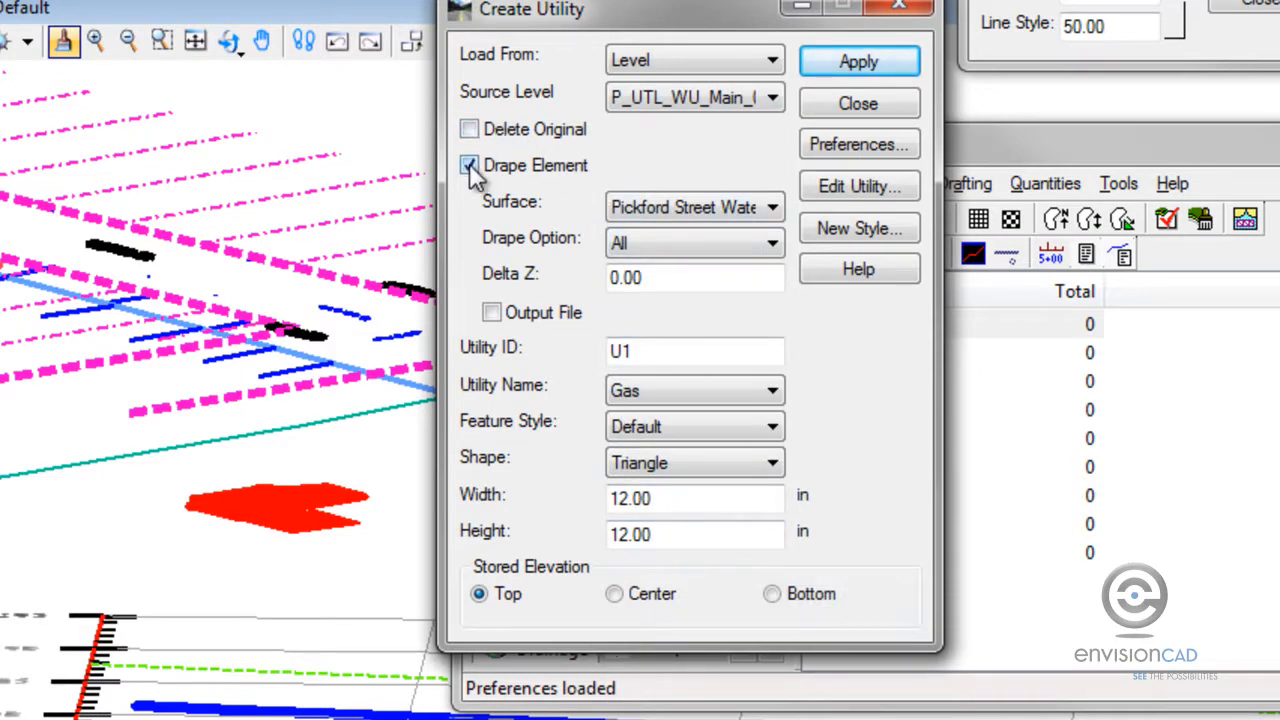
click(470, 166)
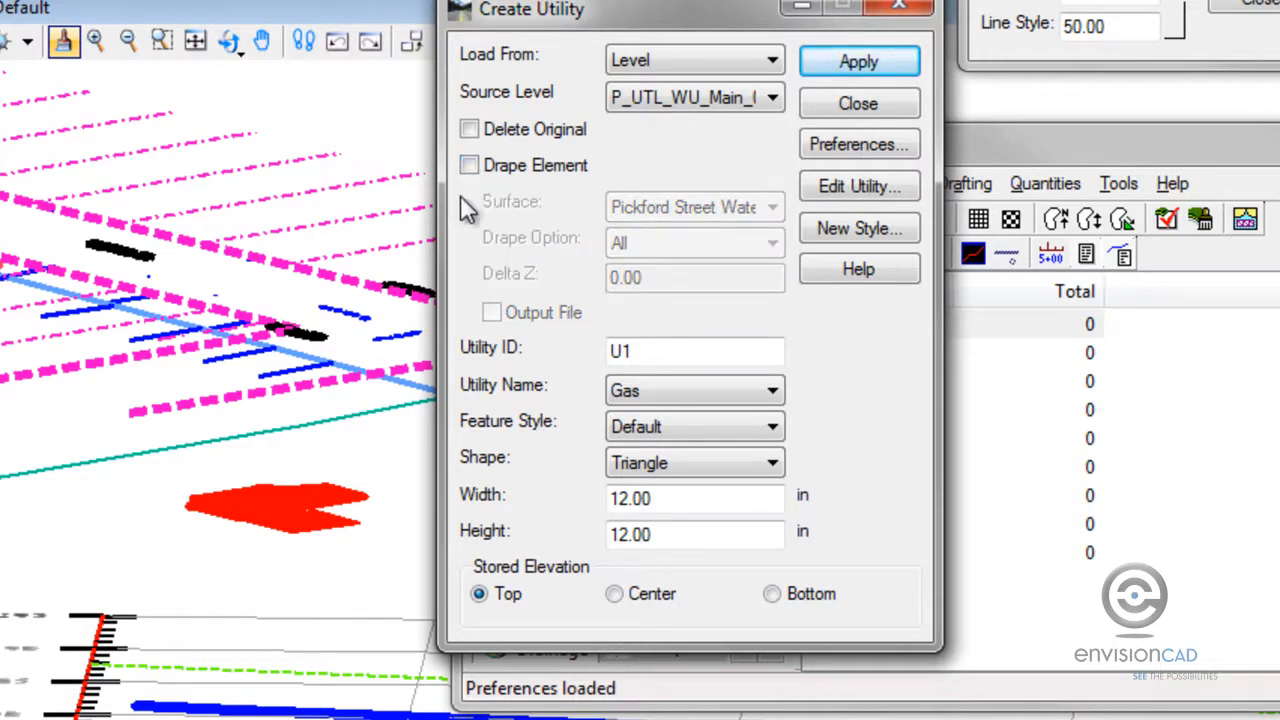
click(686, 394)
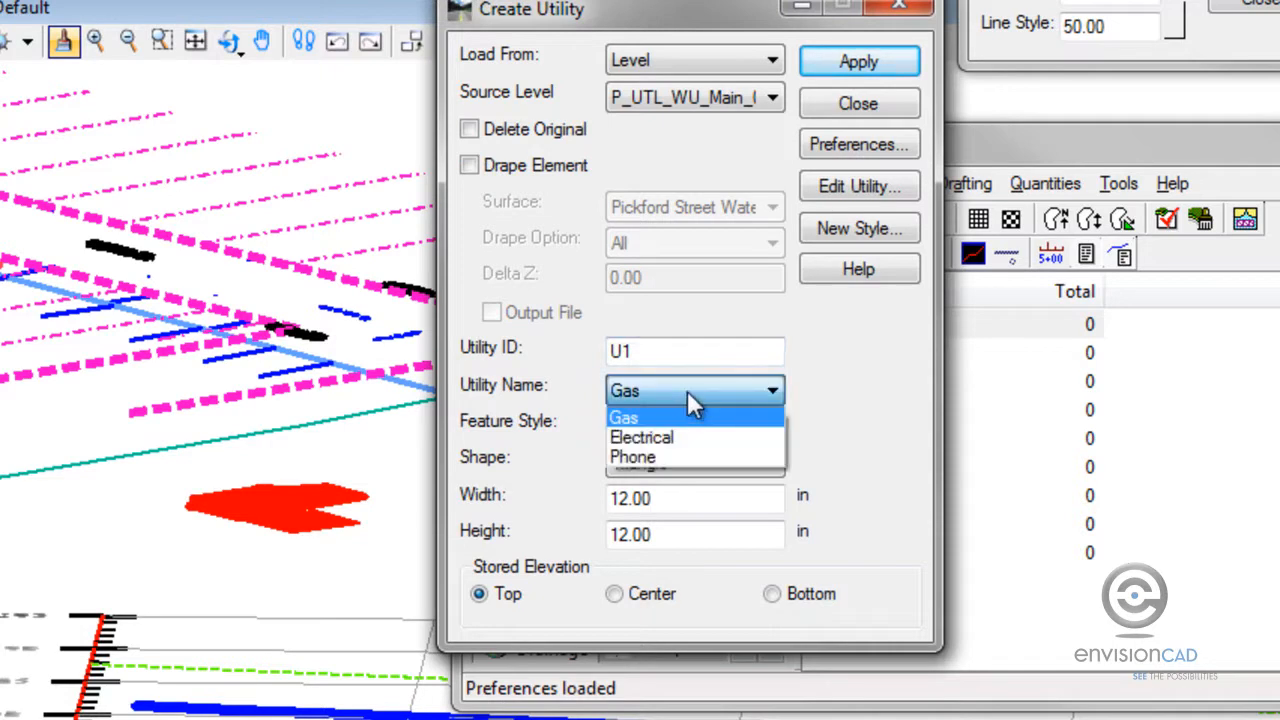
click(687, 390)
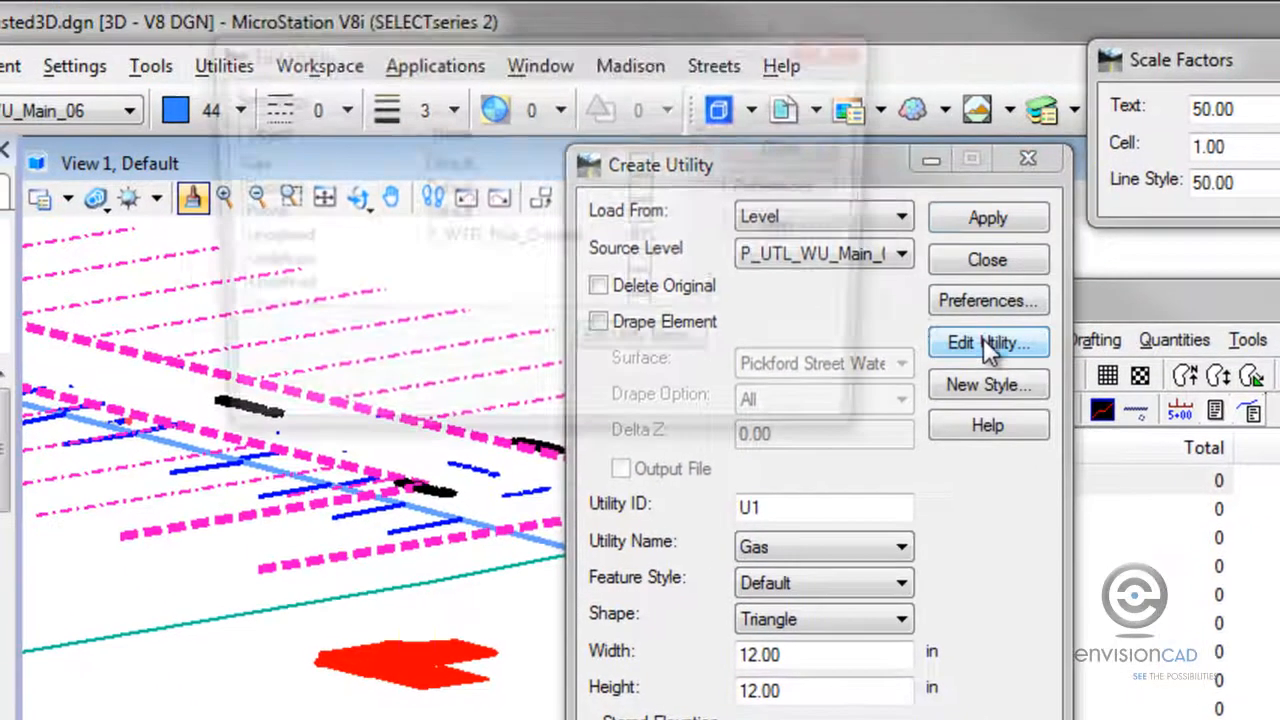
Step: Rename the first undefined utility type, which uses the P_WTR_Pipe_CI-Inside style, as Water System and apply the utility edits
click(855, 187)
click(278, 243)
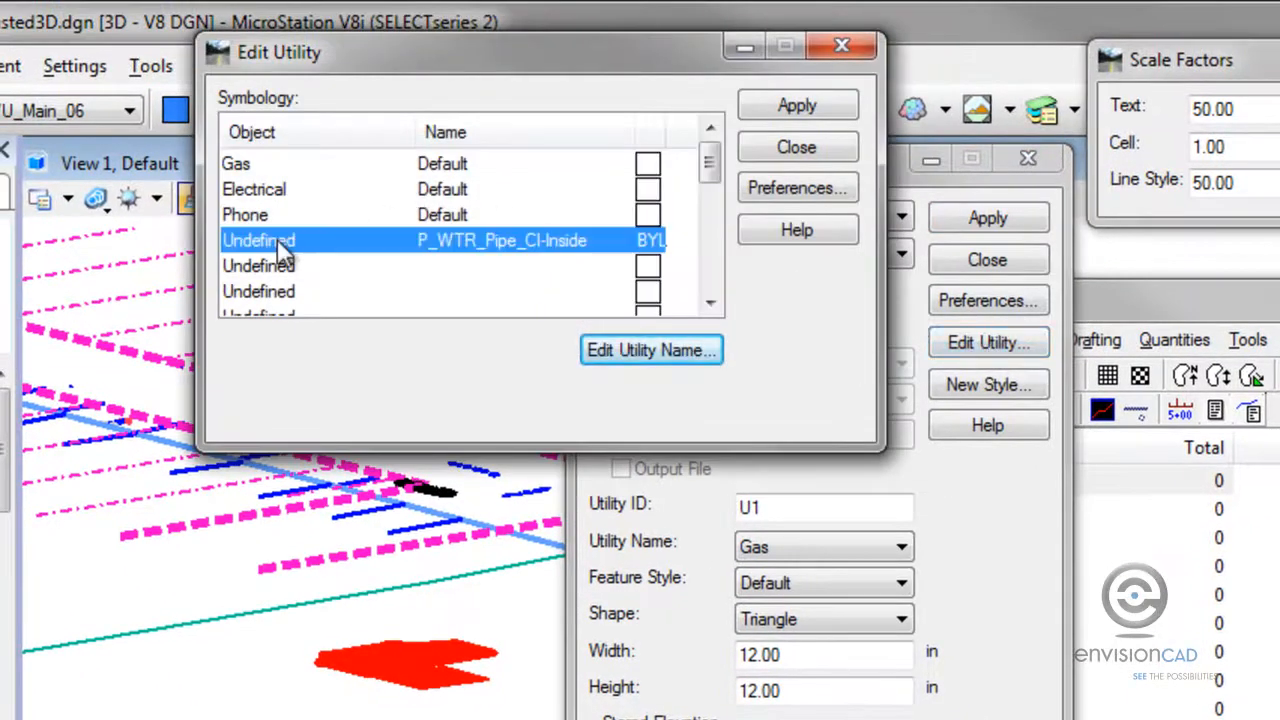
click(613, 345)
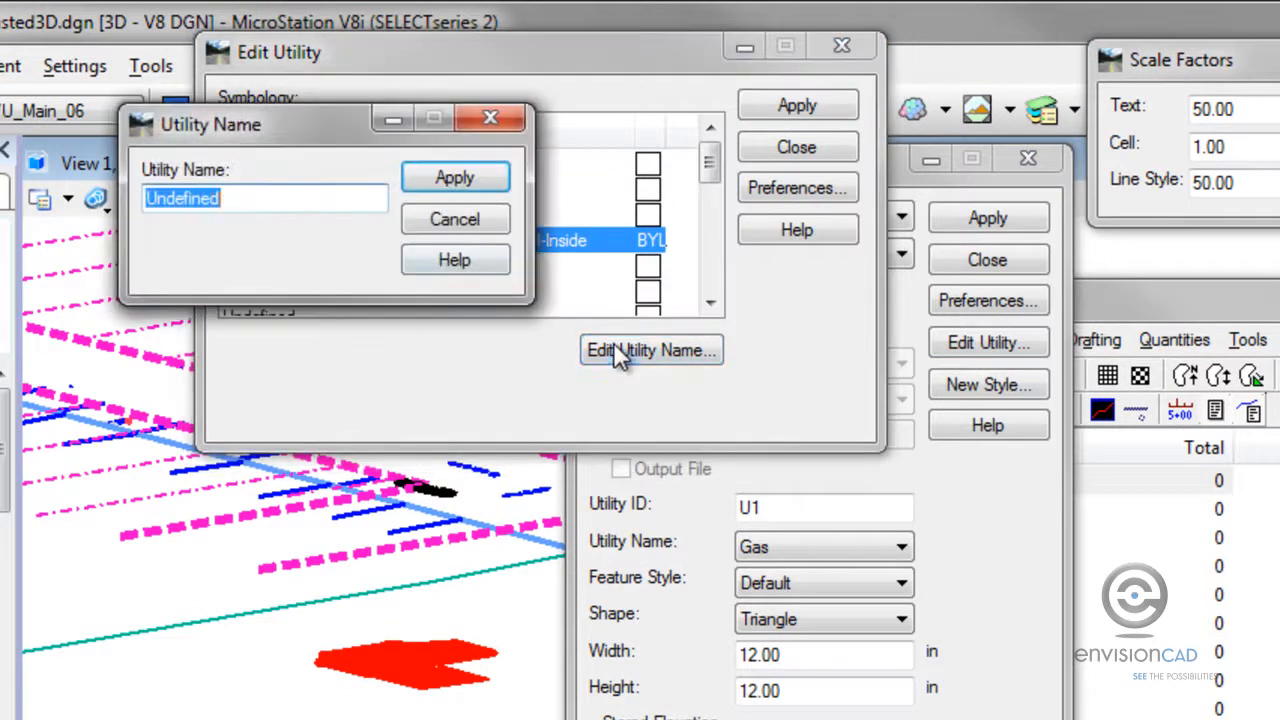
text(Water)
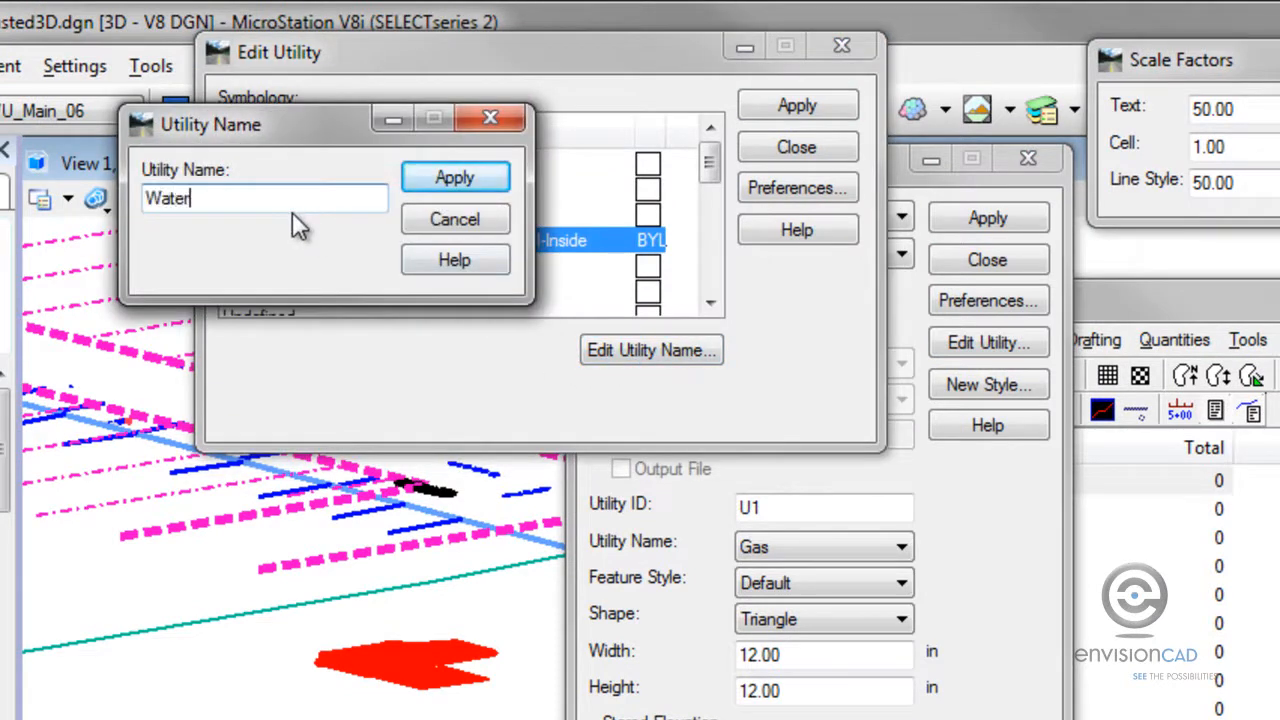
text( System)
click(477, 180)
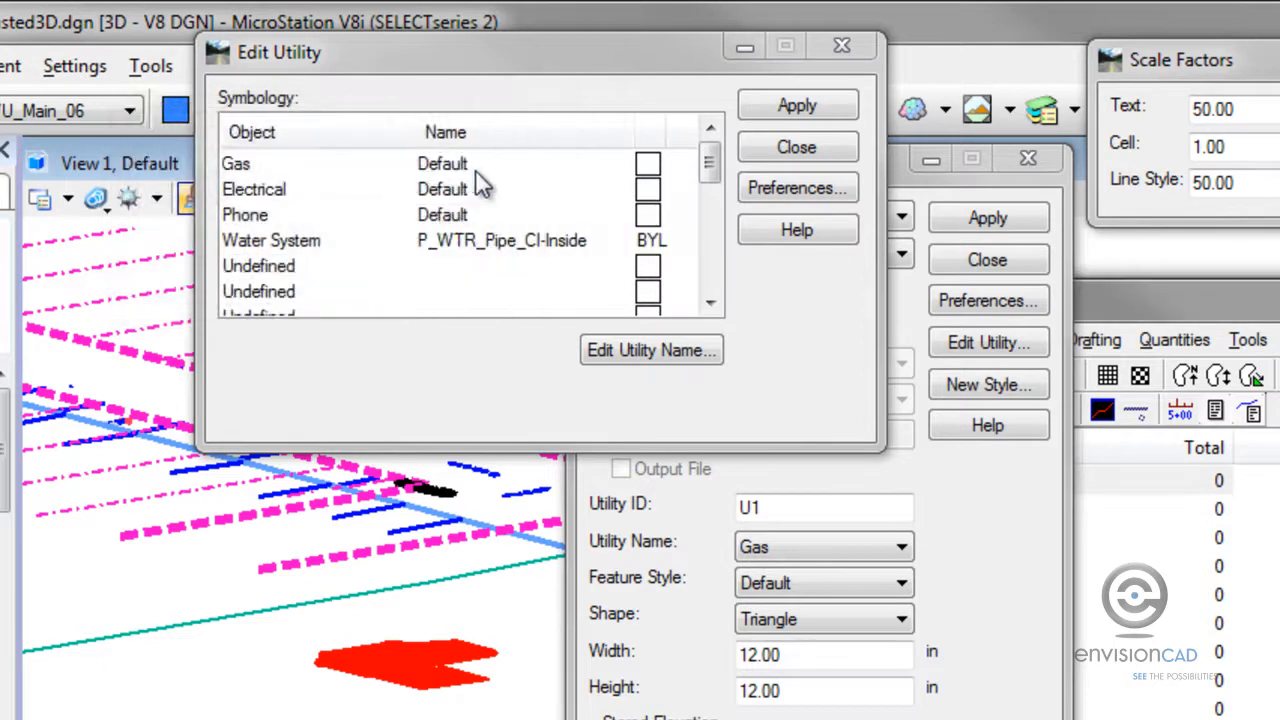
click(805, 104)
click(797, 148)
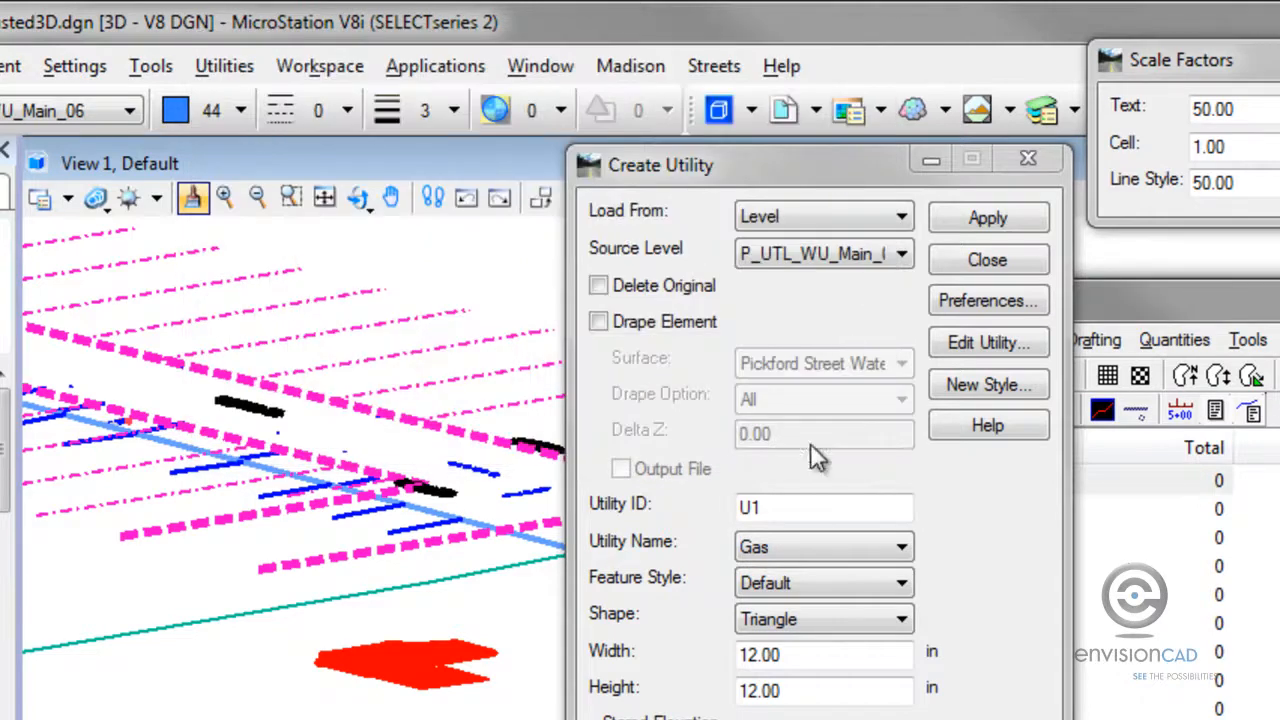
Step: Set the new utility's name to Water System and its feature style to P_WTR_Pipe_06
click(798, 544)
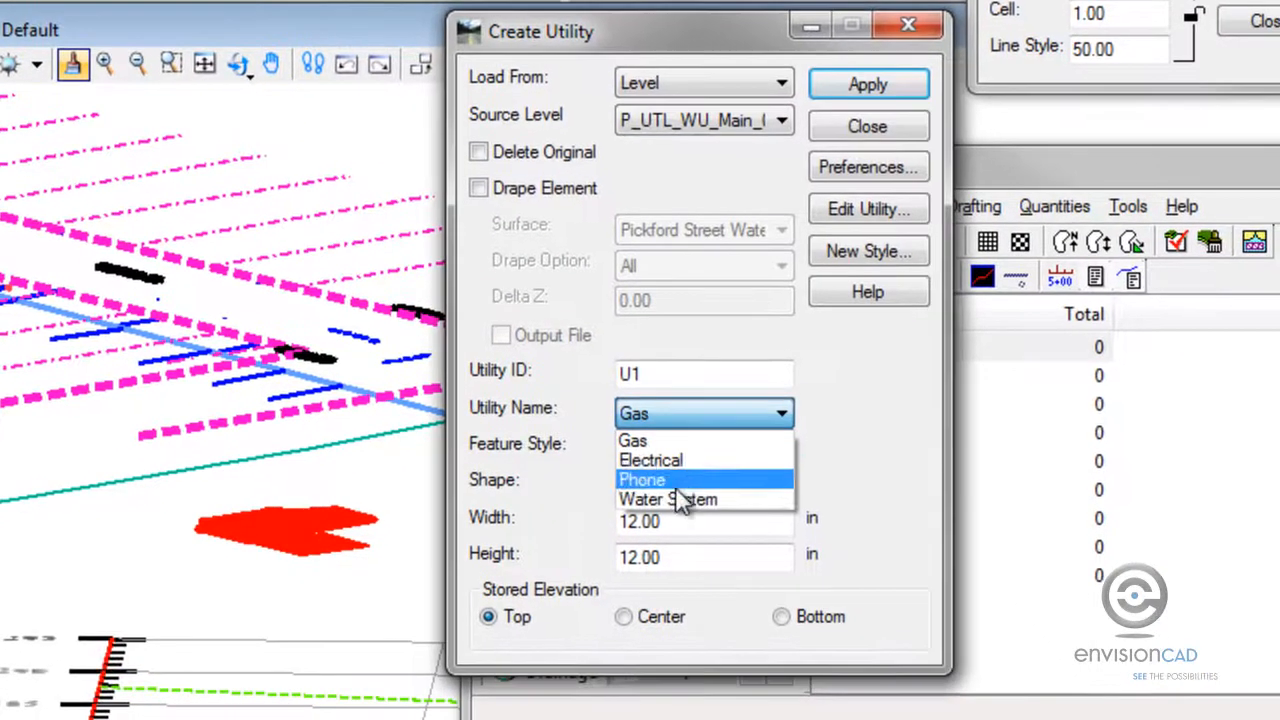
click(675, 498)
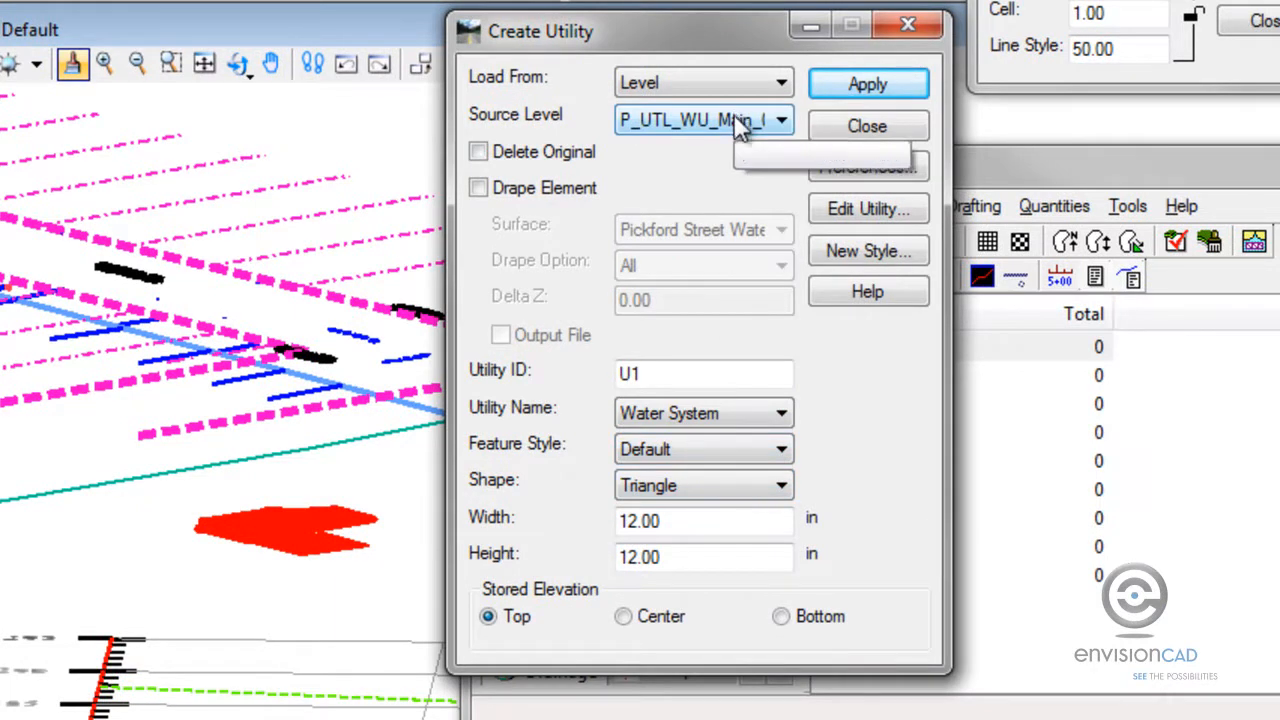
click(709, 451)
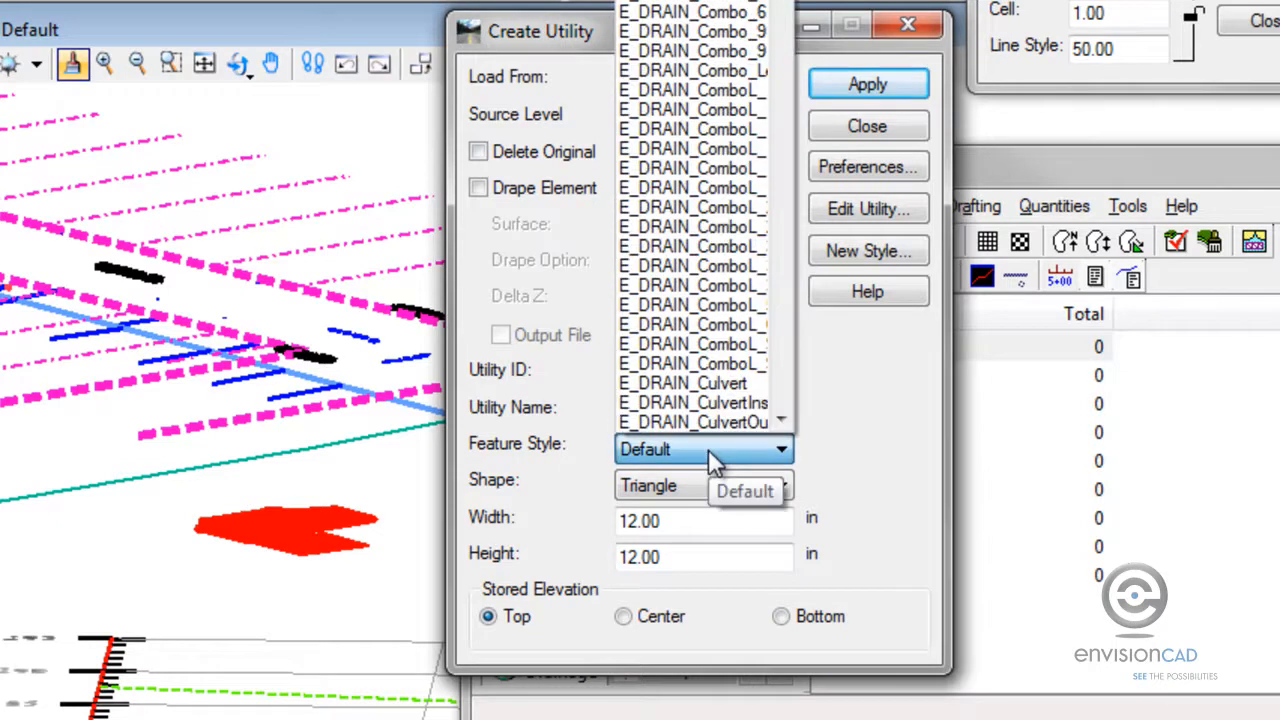
drag(783, 0, 797, 383)
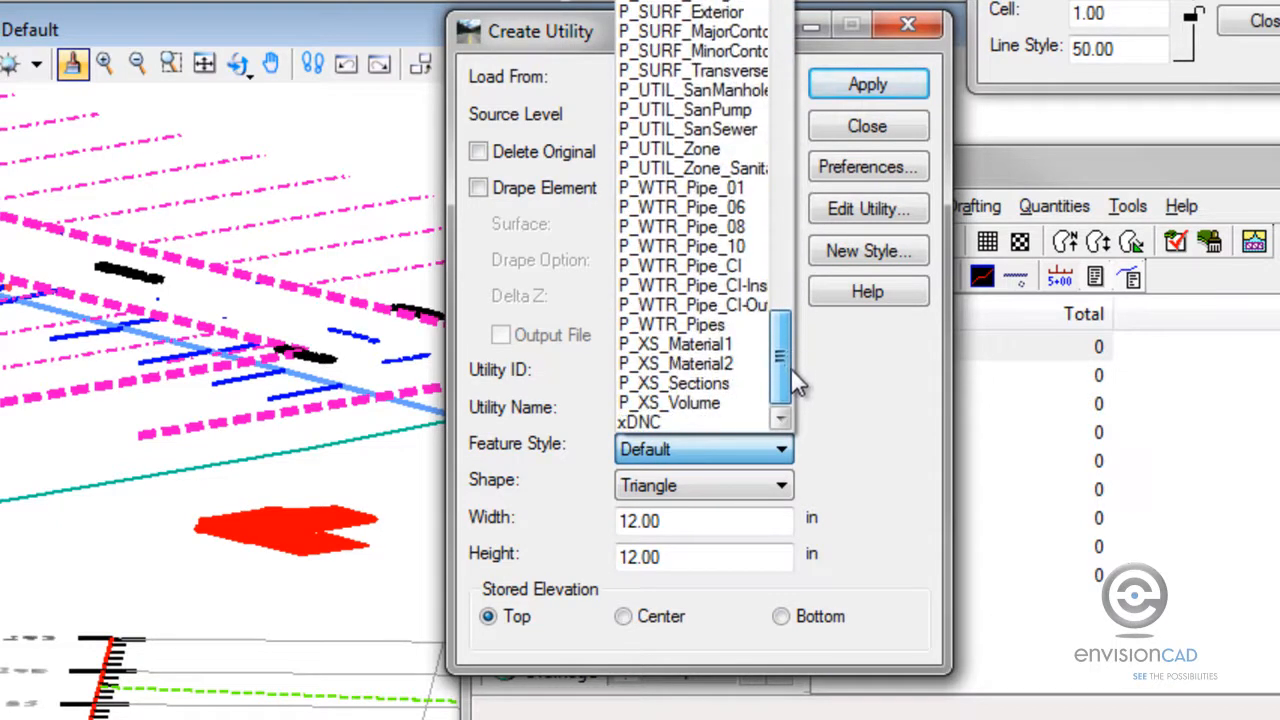
click(735, 207)
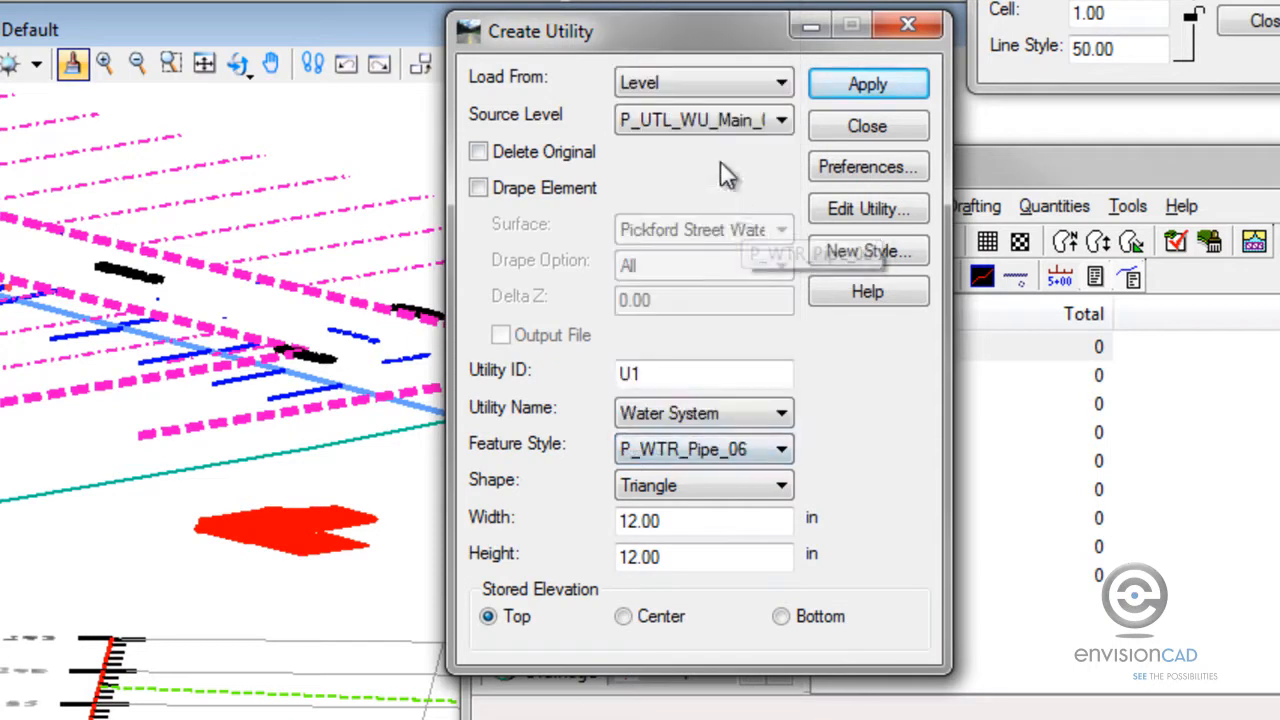
Step: Give the new utility a circular shape with a width of 6 inches
click(703, 487)
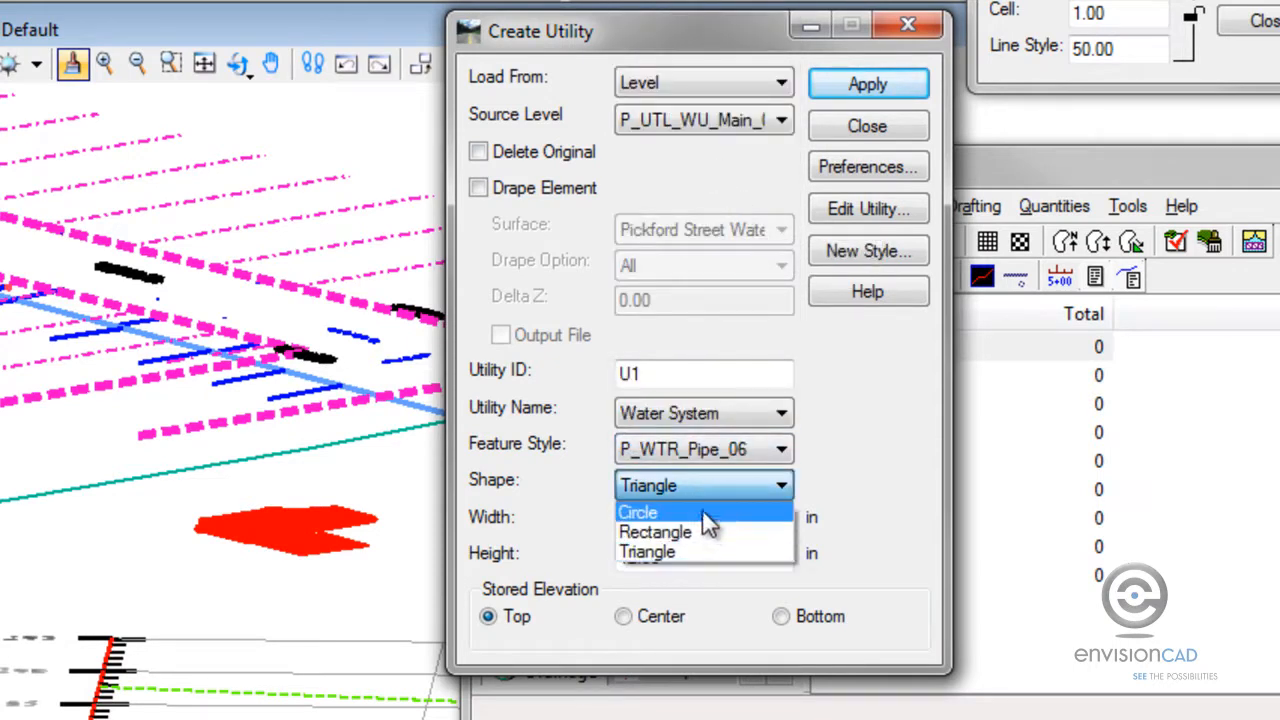
click(705, 513)
drag(701, 520, 597, 522)
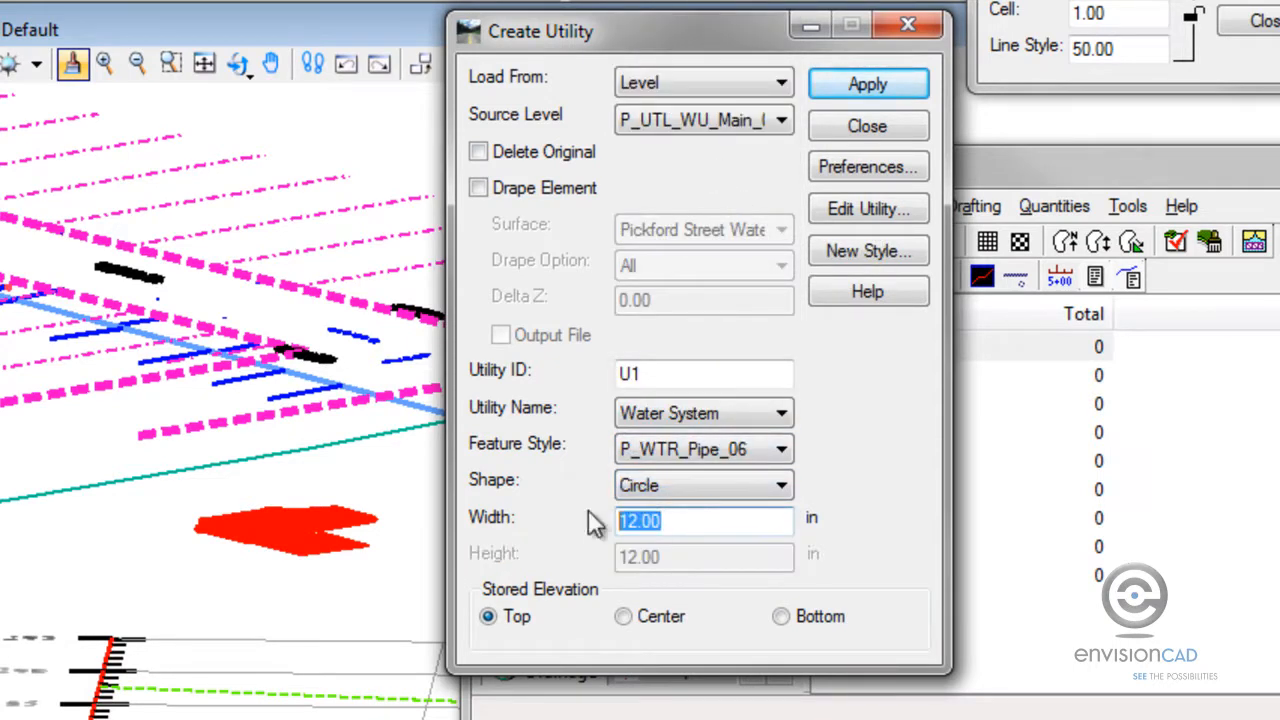
text(6)
key(Tab)
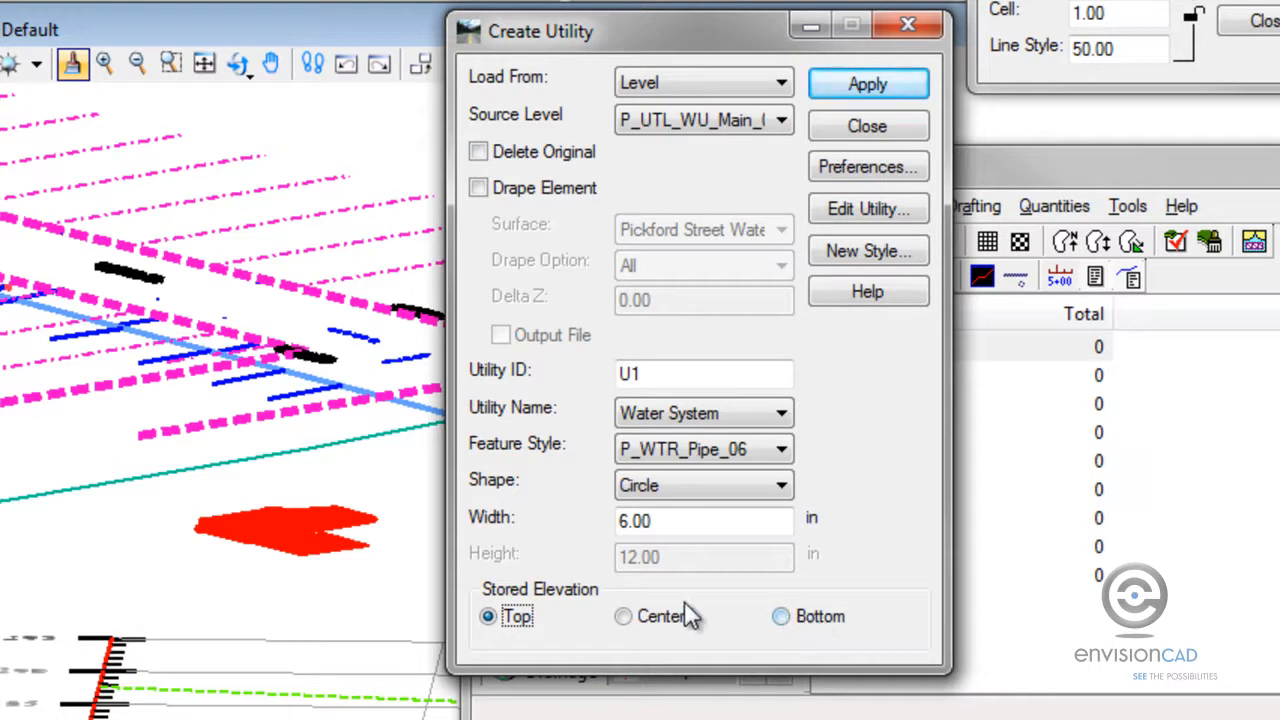
Step: Set the stored elevation to Center and create the 6-inch Water System utilities
click(662, 618)
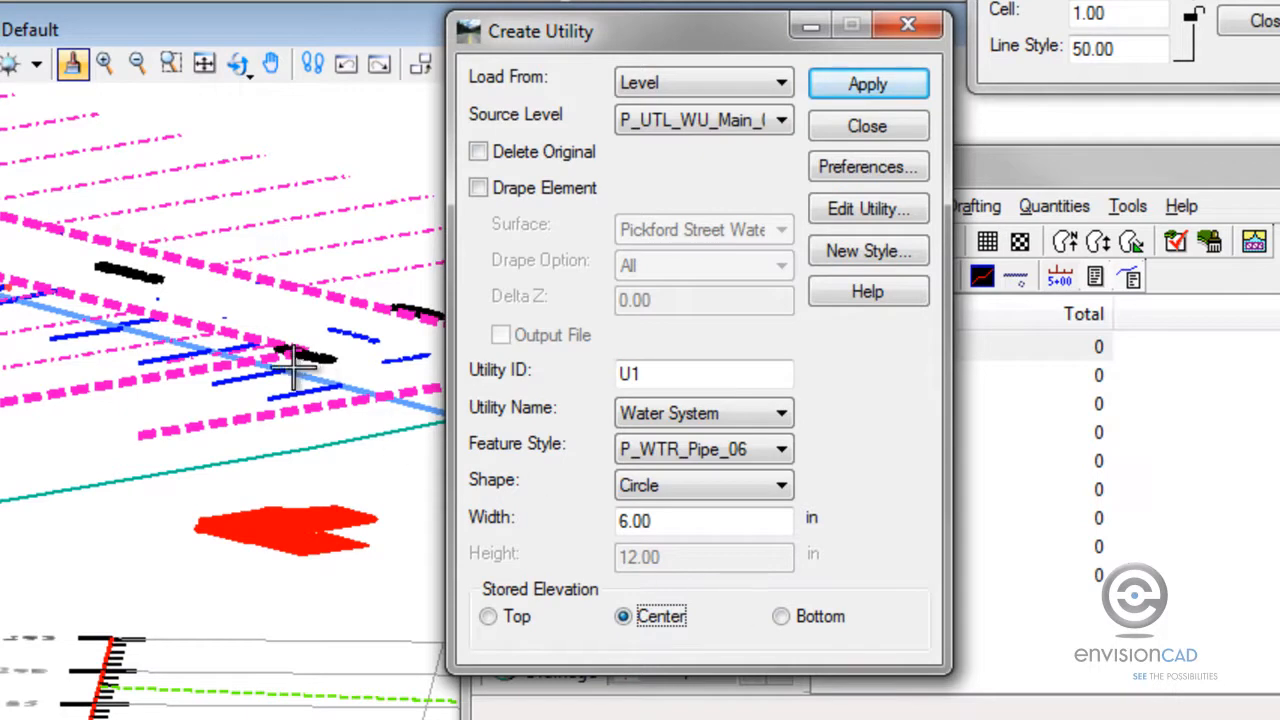
scroll(297, 366, up, 2)
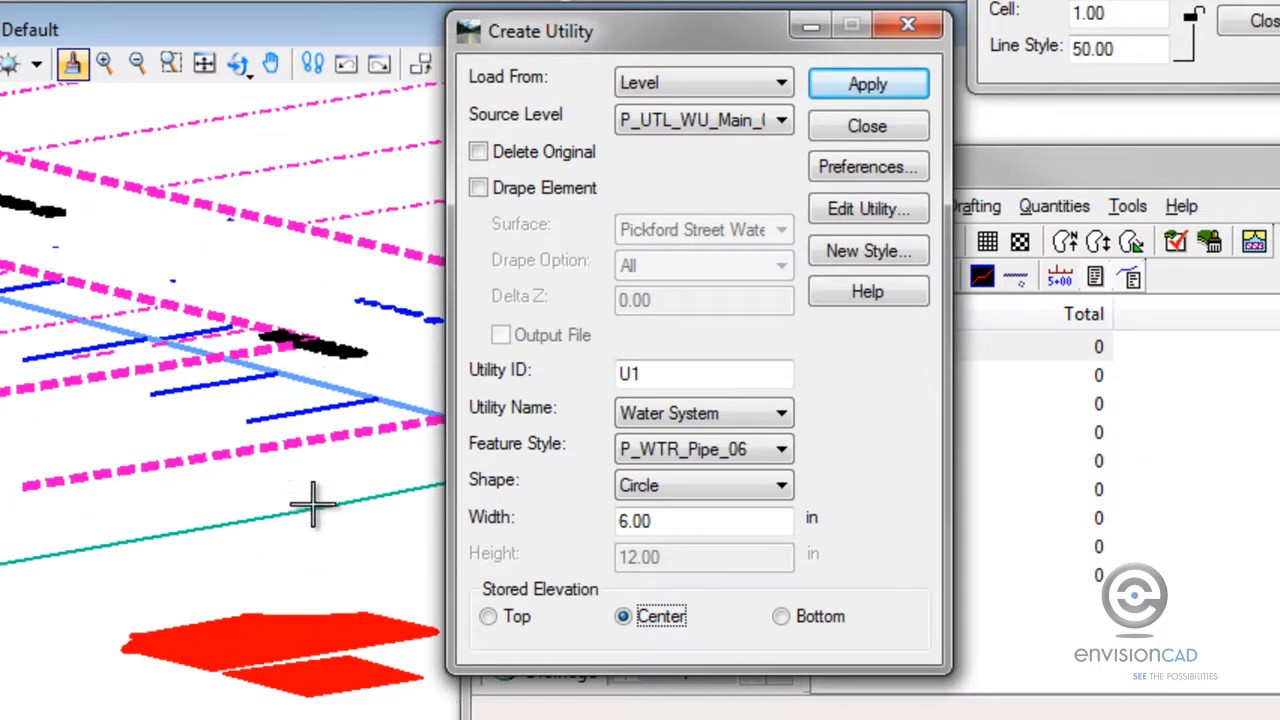
click(868, 88)
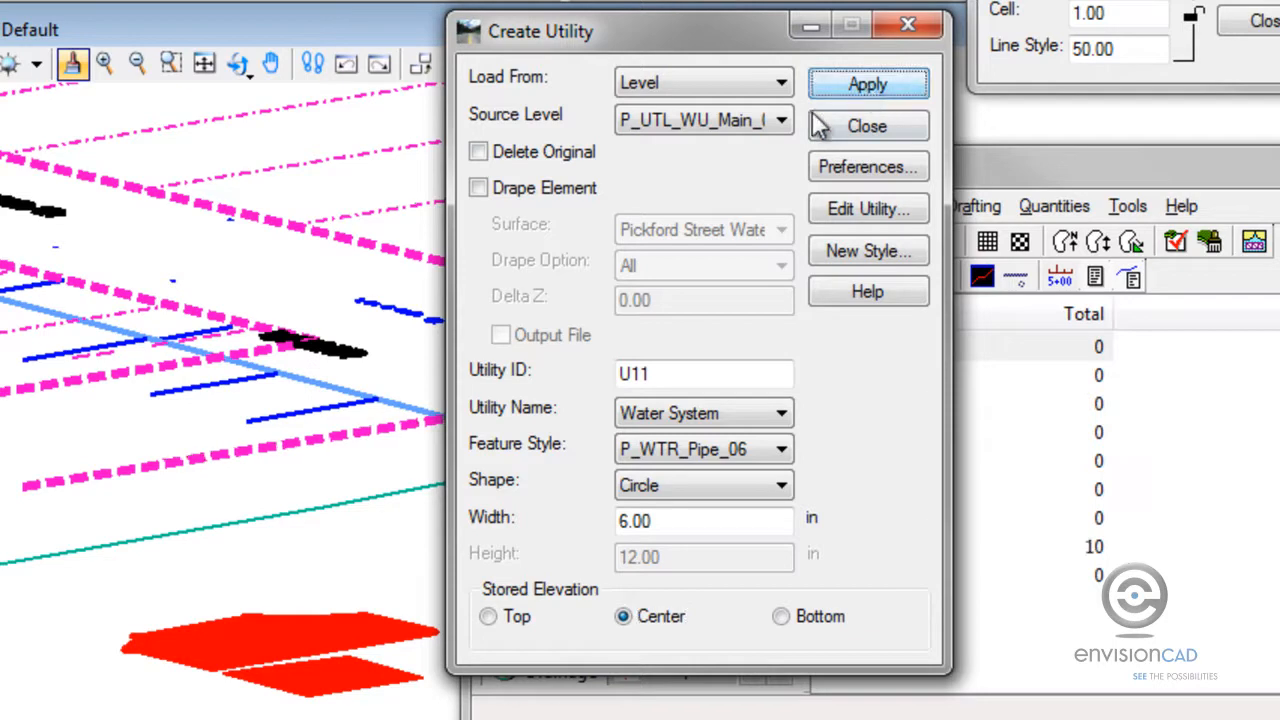
Step: Create Water System utilities from the 8-inch water main level with feature style P_WTR_Pipe_08 and a width of 8 inches
click(785, 130)
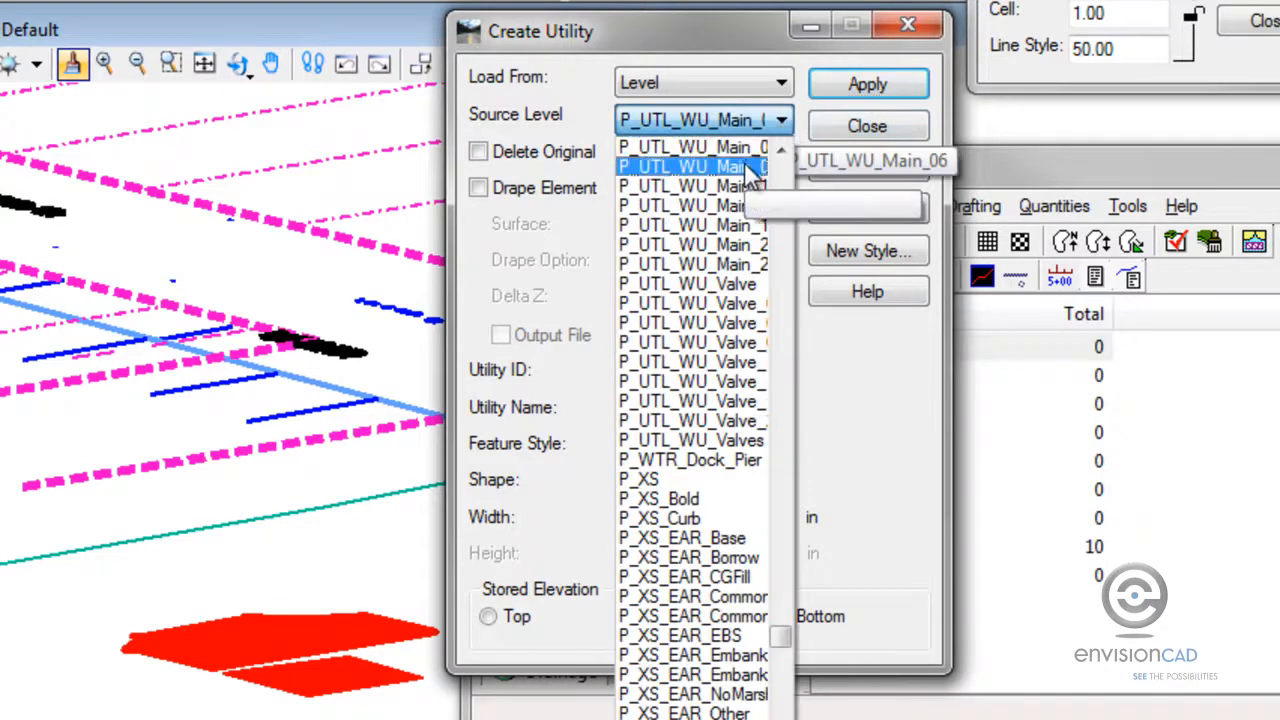
click(758, 158)
click(781, 449)
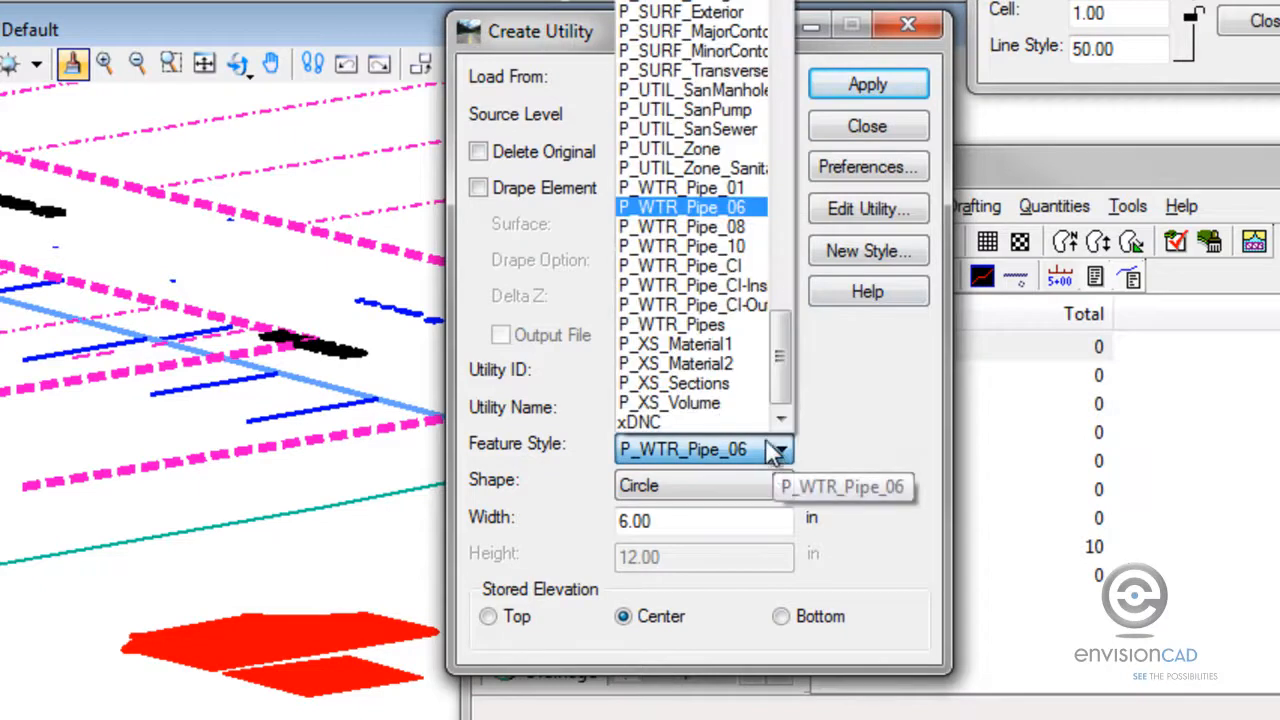
click(703, 228)
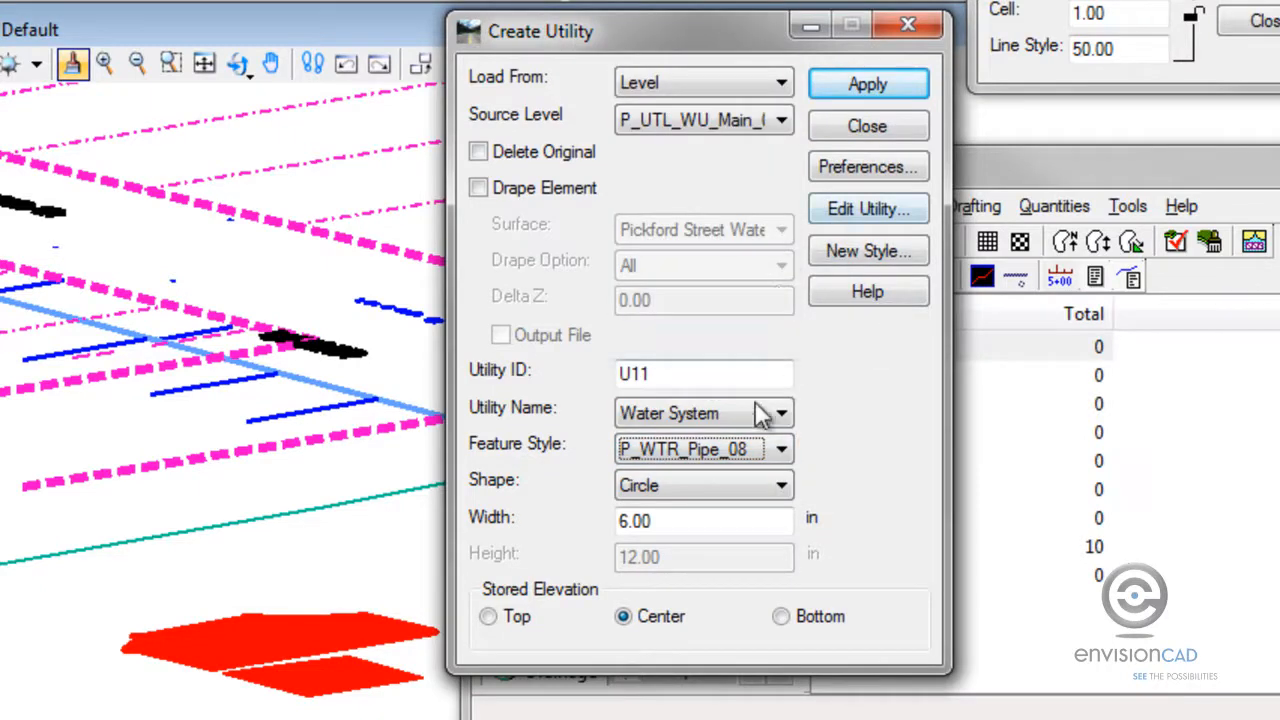
click(692, 522)
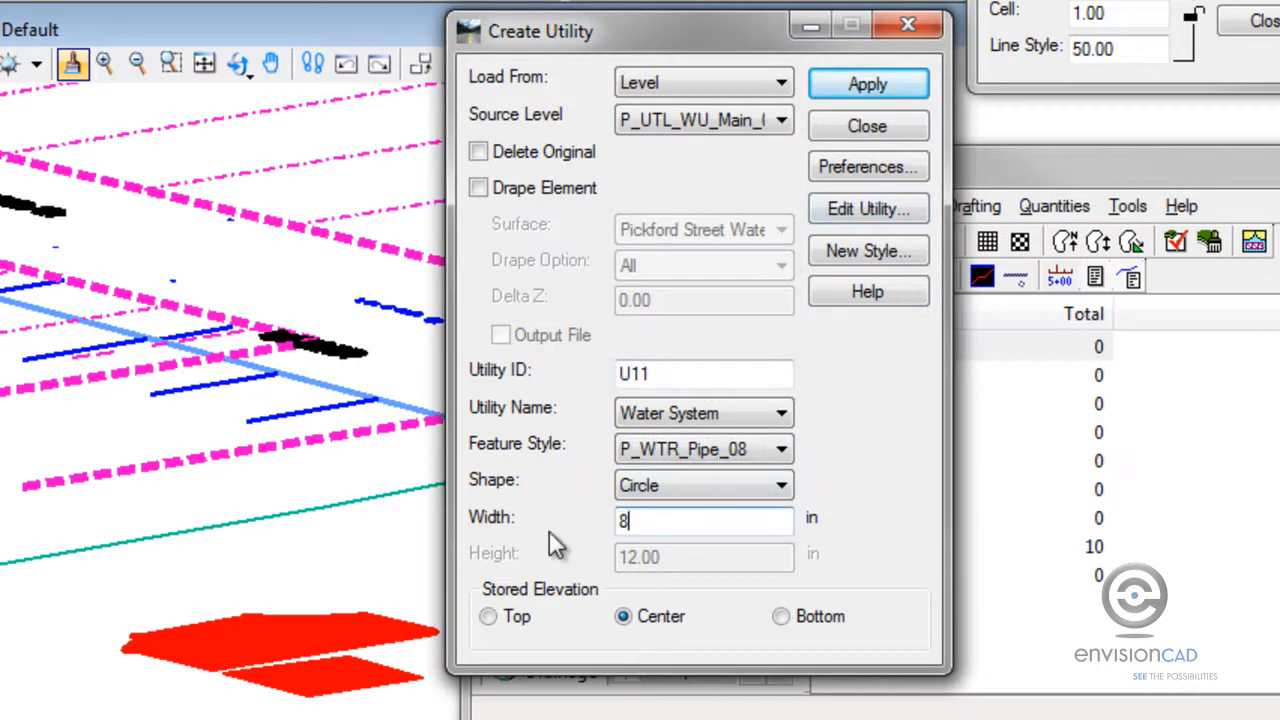
click(905, 92)
Step: Create Water System utilities from level P_UTL_WU_Main_10 with feature style P_WTR_Pipe_10 and a width of 10 inches
click(746, 121)
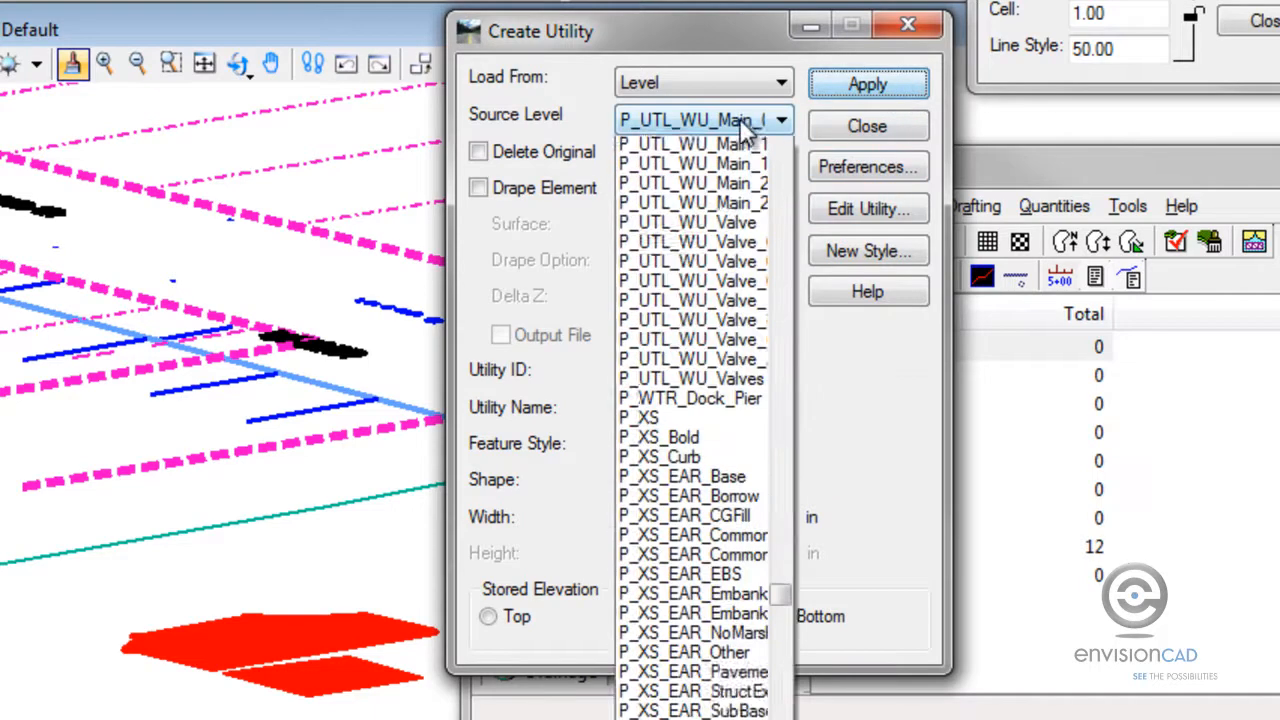
click(750, 203)
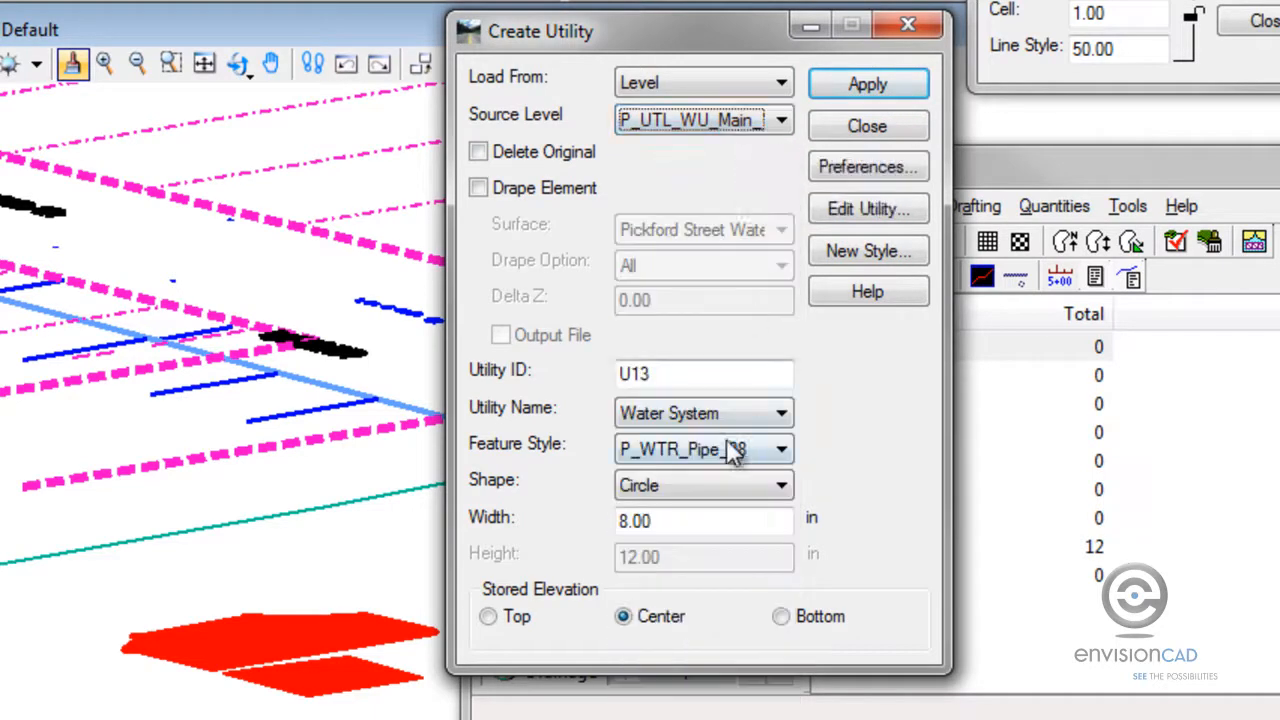
click(735, 450)
click(728, 252)
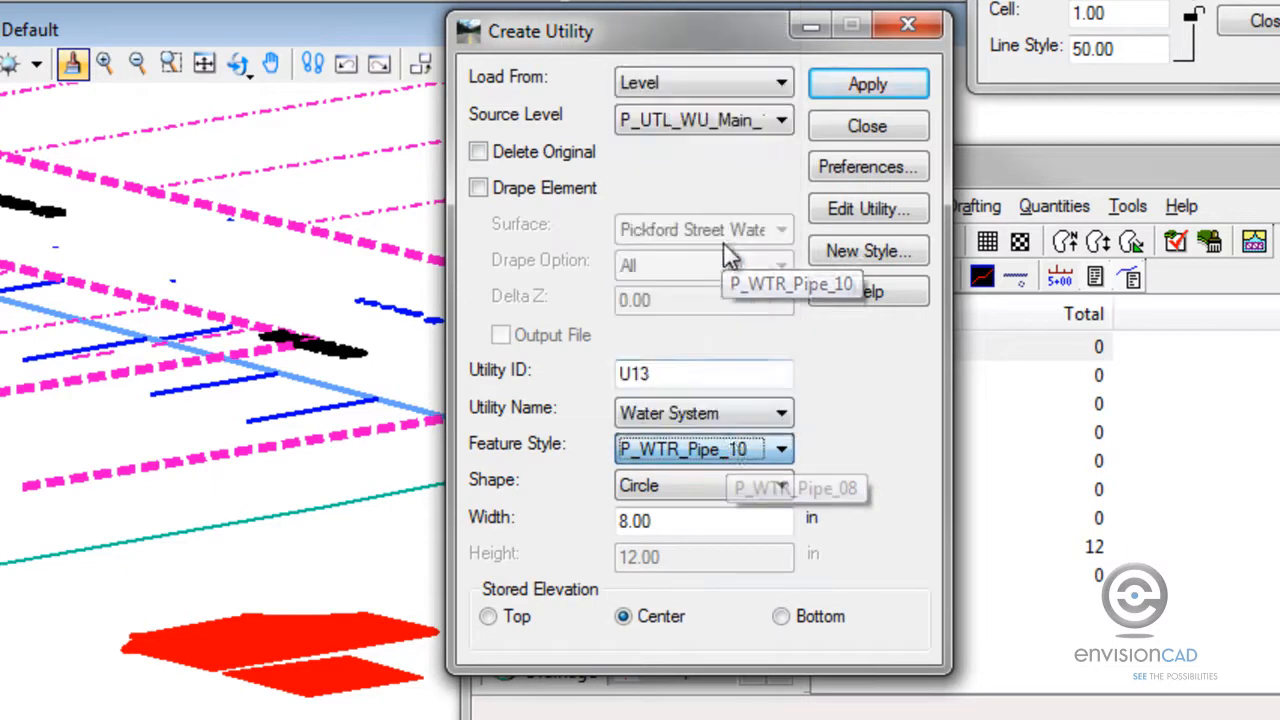
drag(703, 520, 538, 523)
text(10)
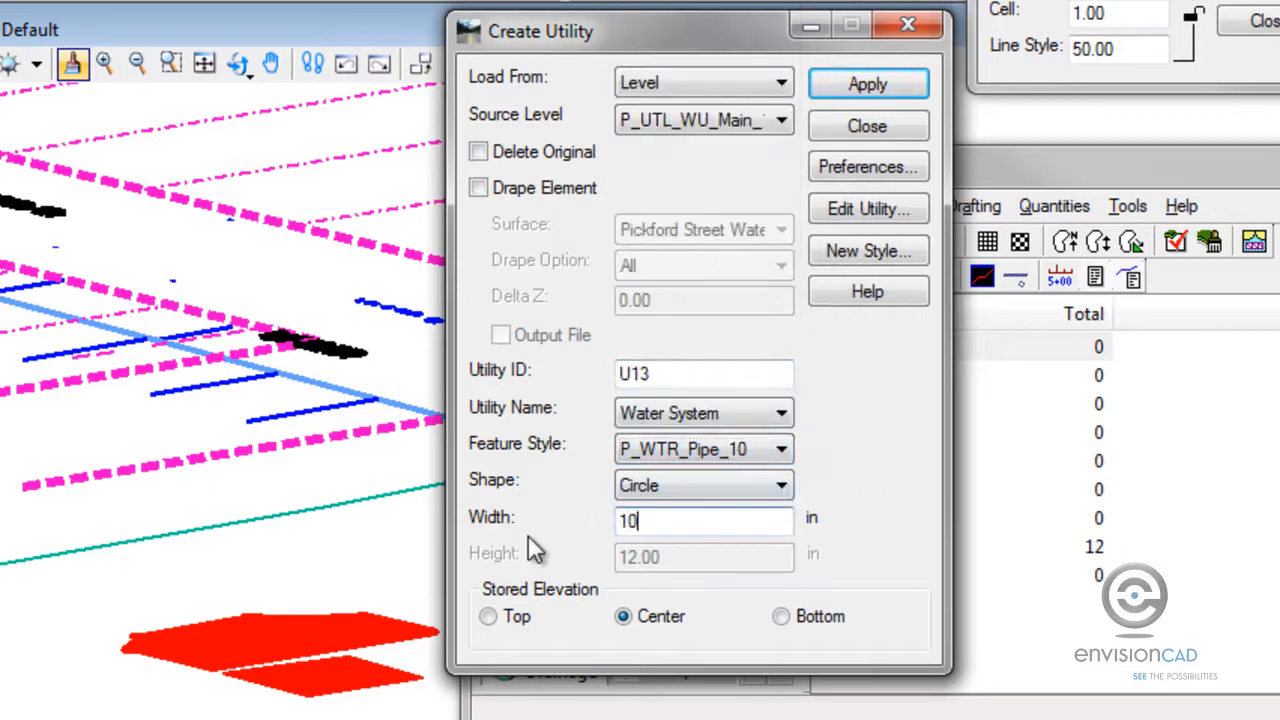
click(890, 98)
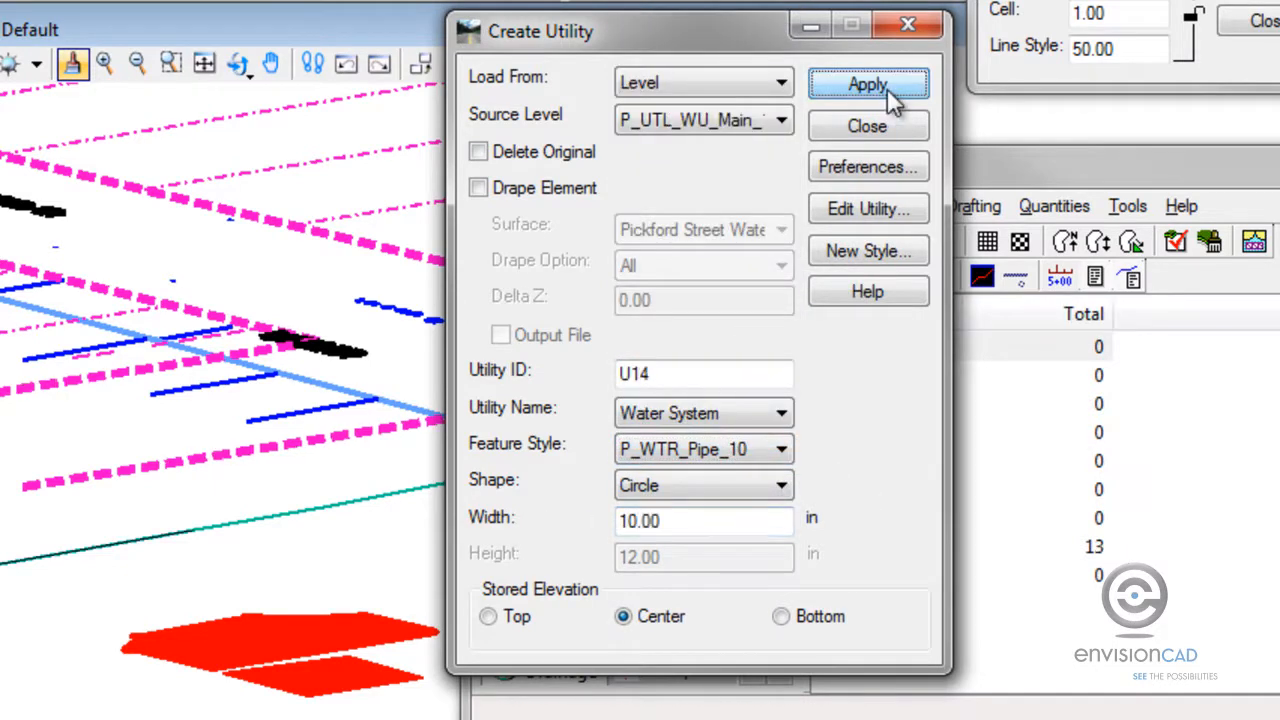
Step: Choose P_UTL_WU_Lateral as the source level for the next utilities
click(752, 124)
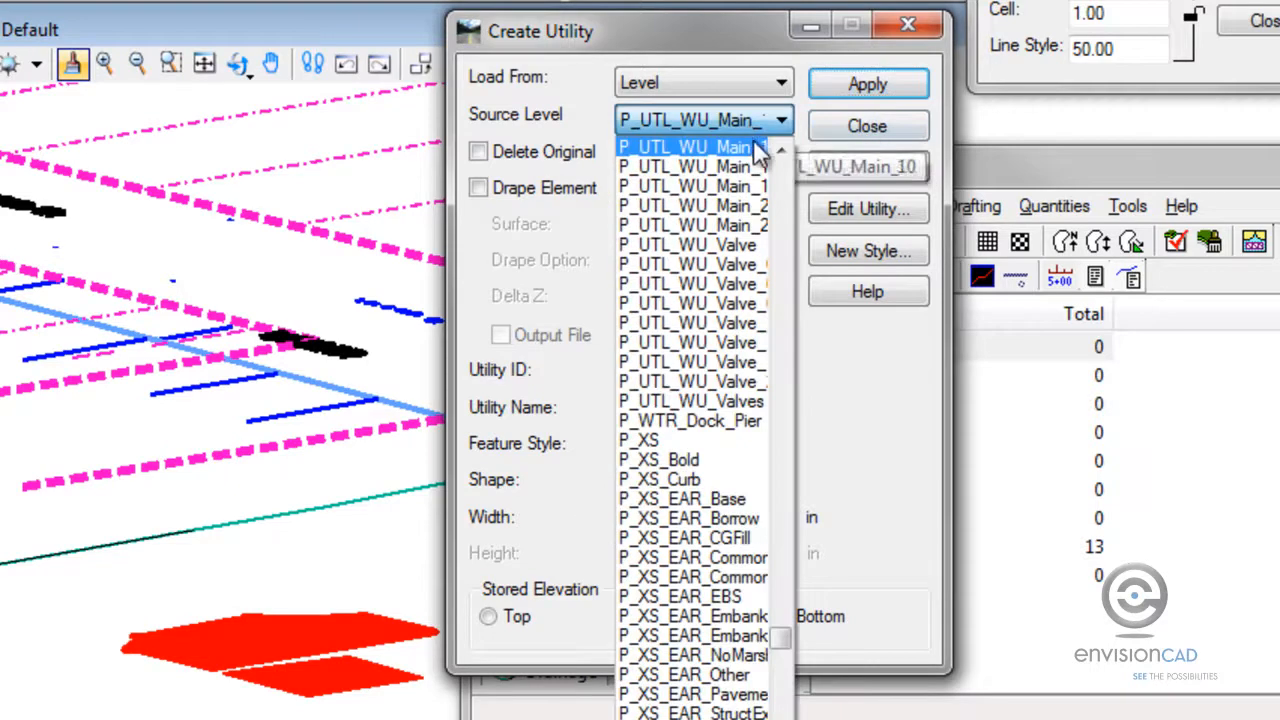
click(778, 147)
click(778, 147)
click(778, 147)
click(778, 147)
click(780, 150)
click(780, 150)
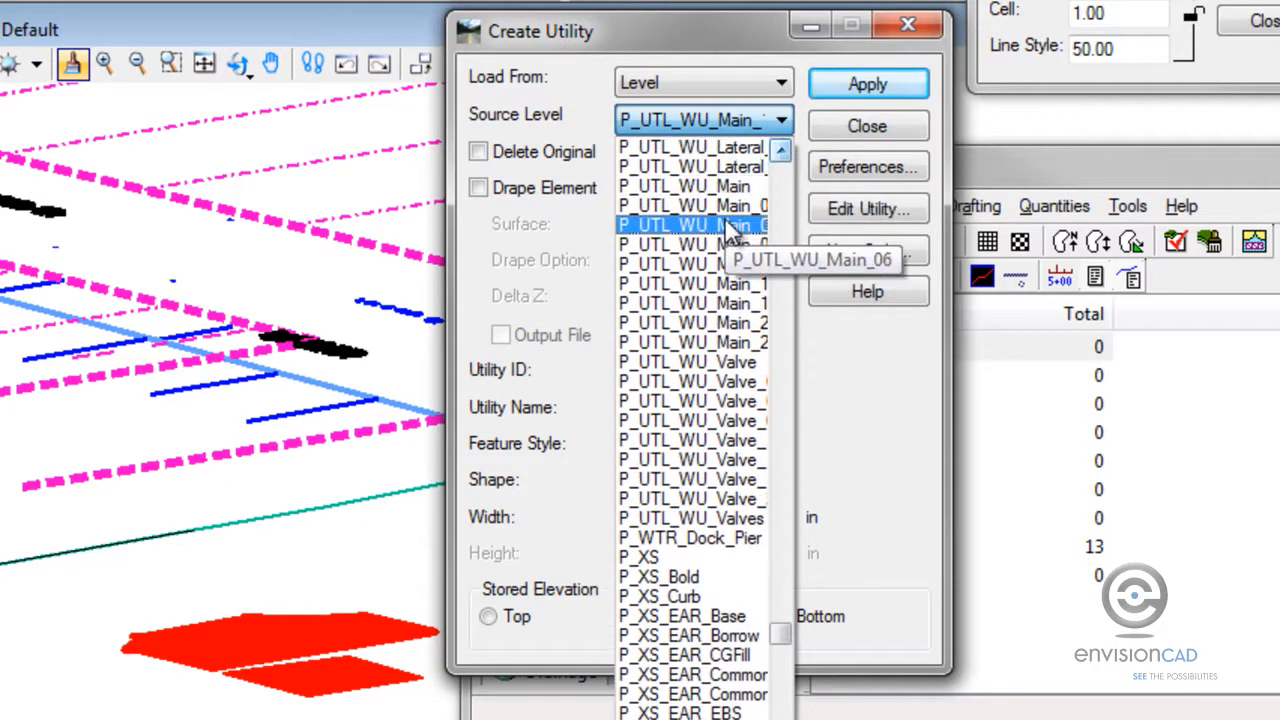
scroll(735, 200, up, 2)
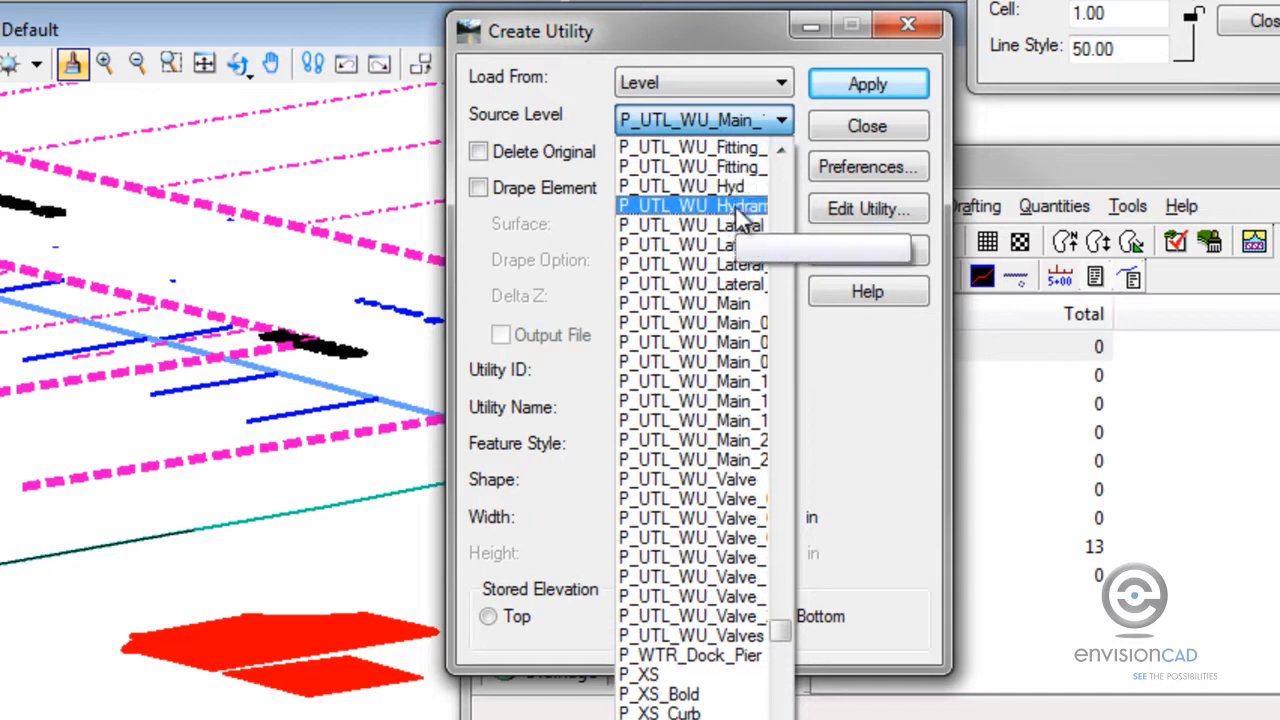
click(740, 228)
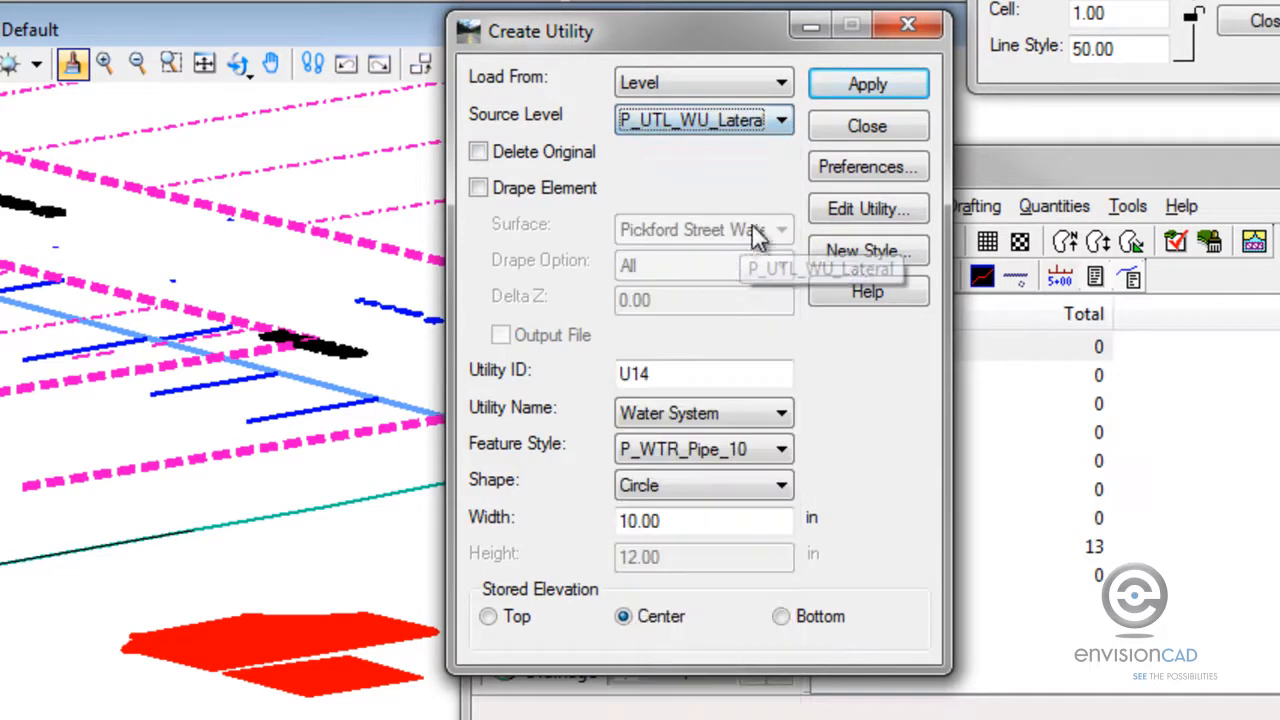
Step: Create the lateral utilities with feature style P_WTR_Pipe_01 and a width of 1 inch, and finish creating utilities
click(765, 449)
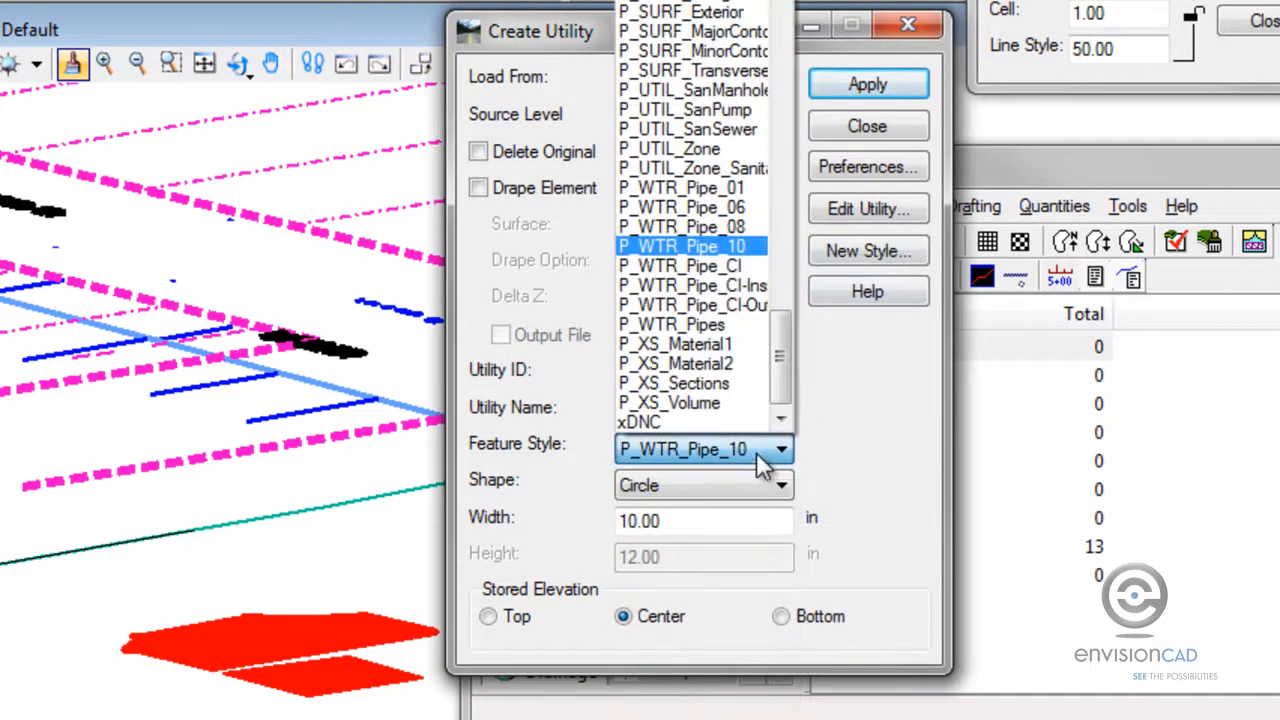
click(737, 188)
click(740, 519)
drag(740, 519, 465, 526)
text(1)
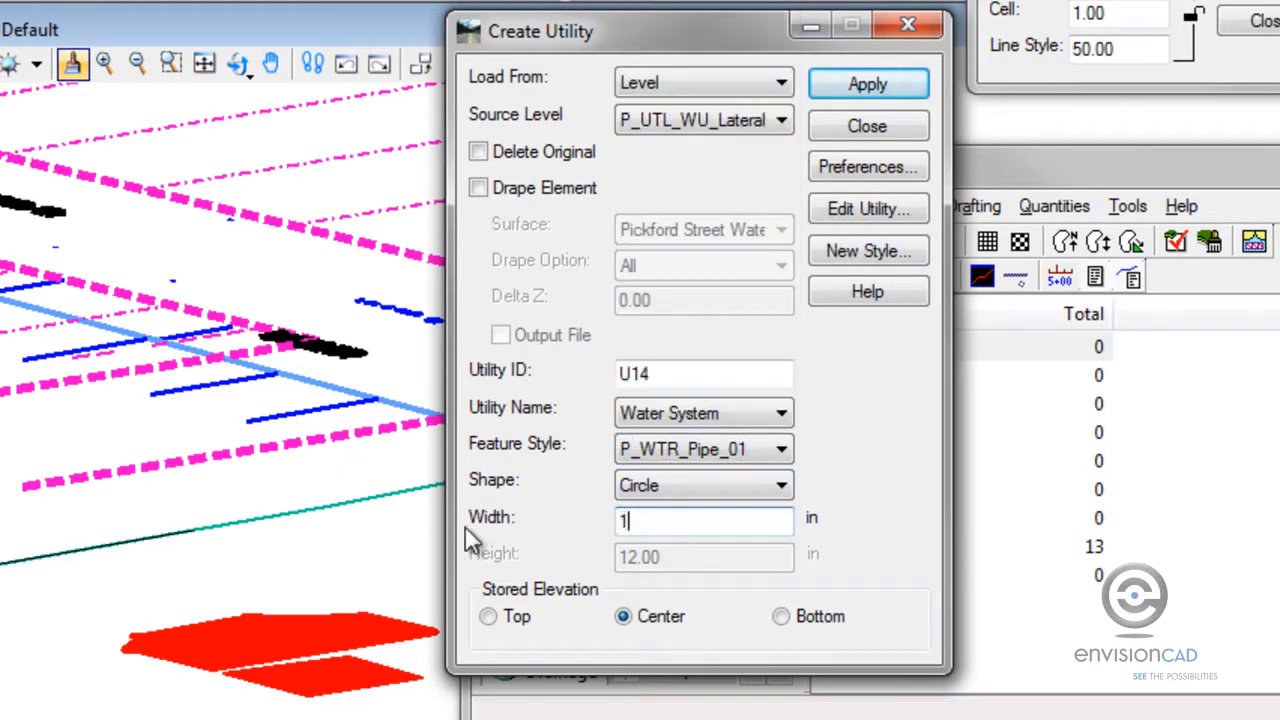
click(902, 96)
click(867, 127)
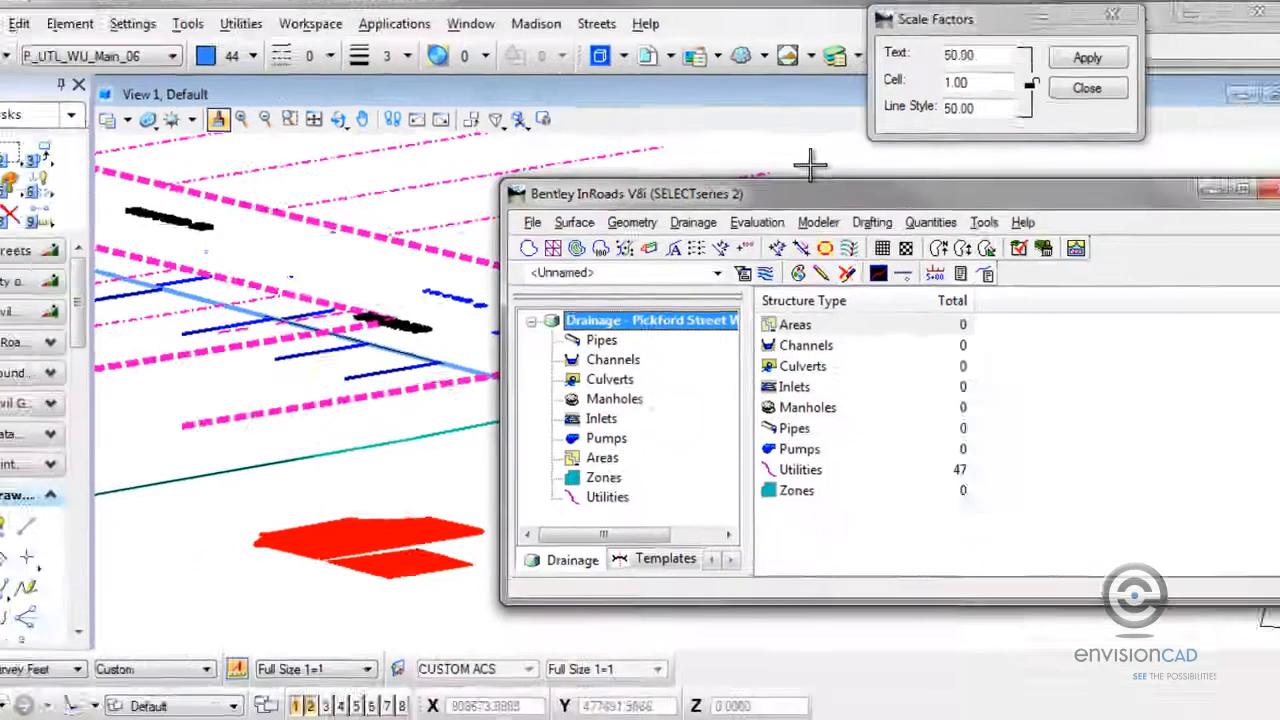
Step: Display the drainage utilities as solids, including only Utilities
drag(668, 218, 968, 203)
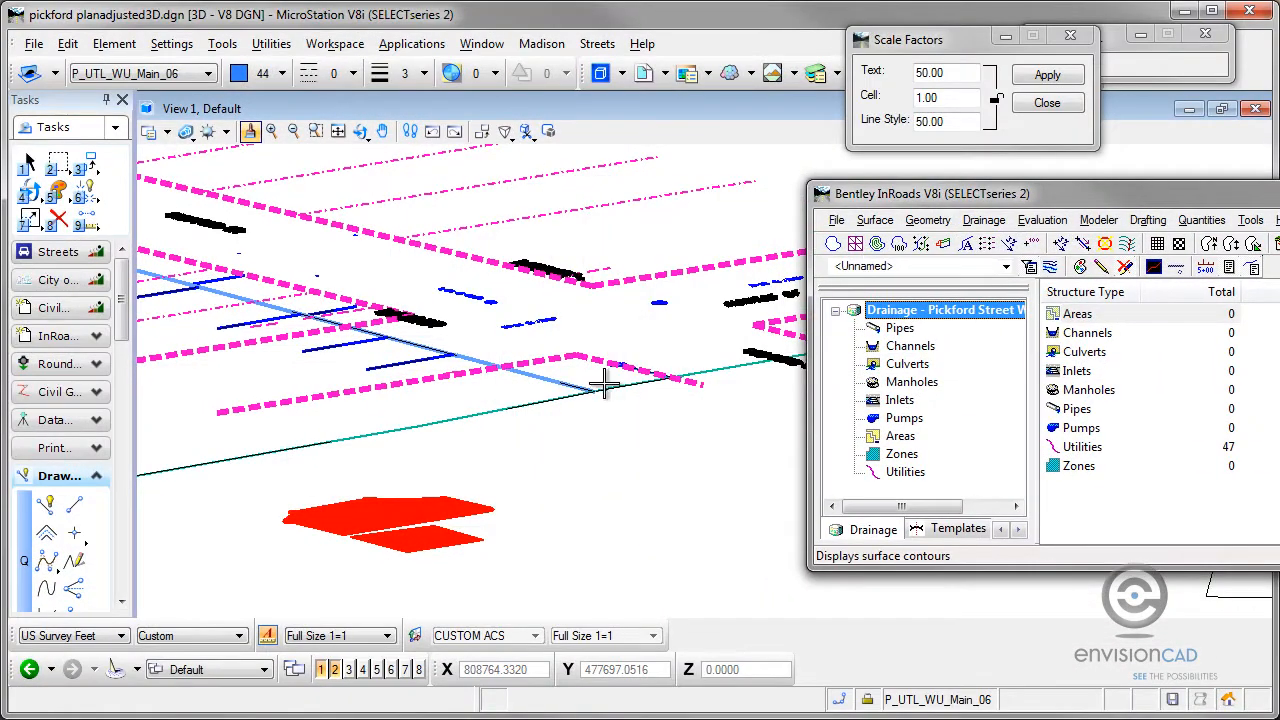
click(985, 221)
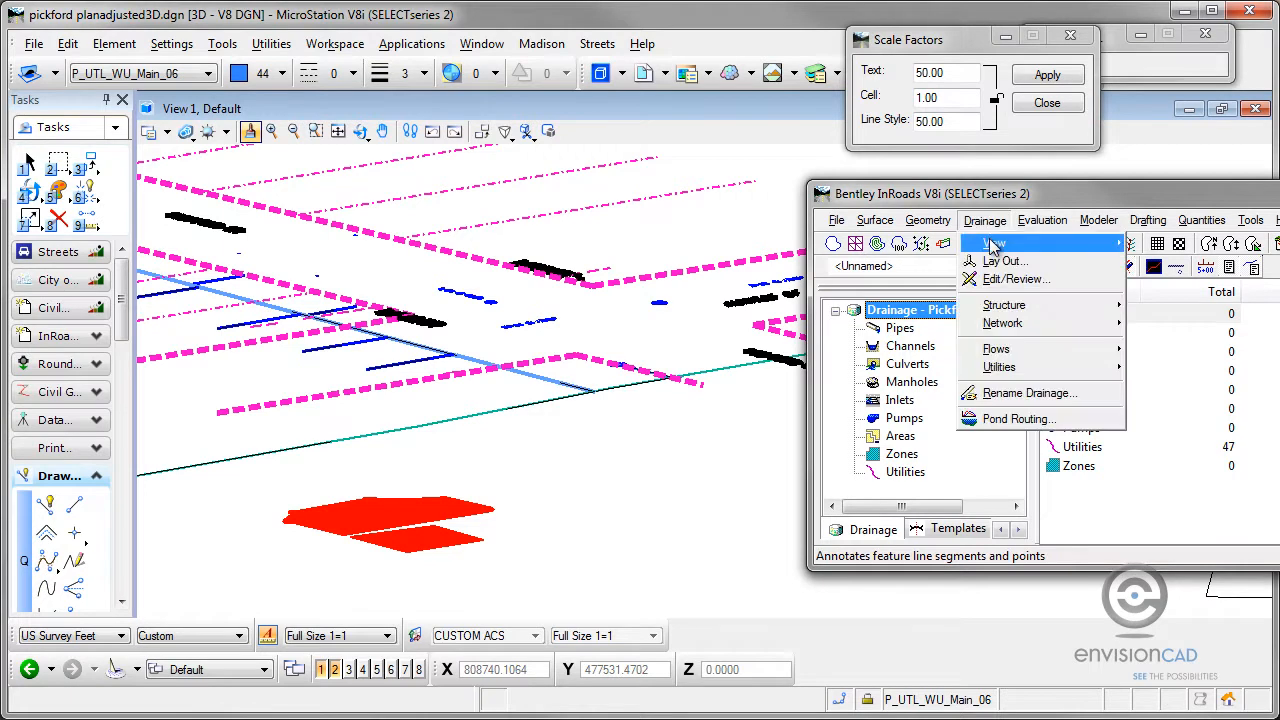
mouse_move(994, 243)
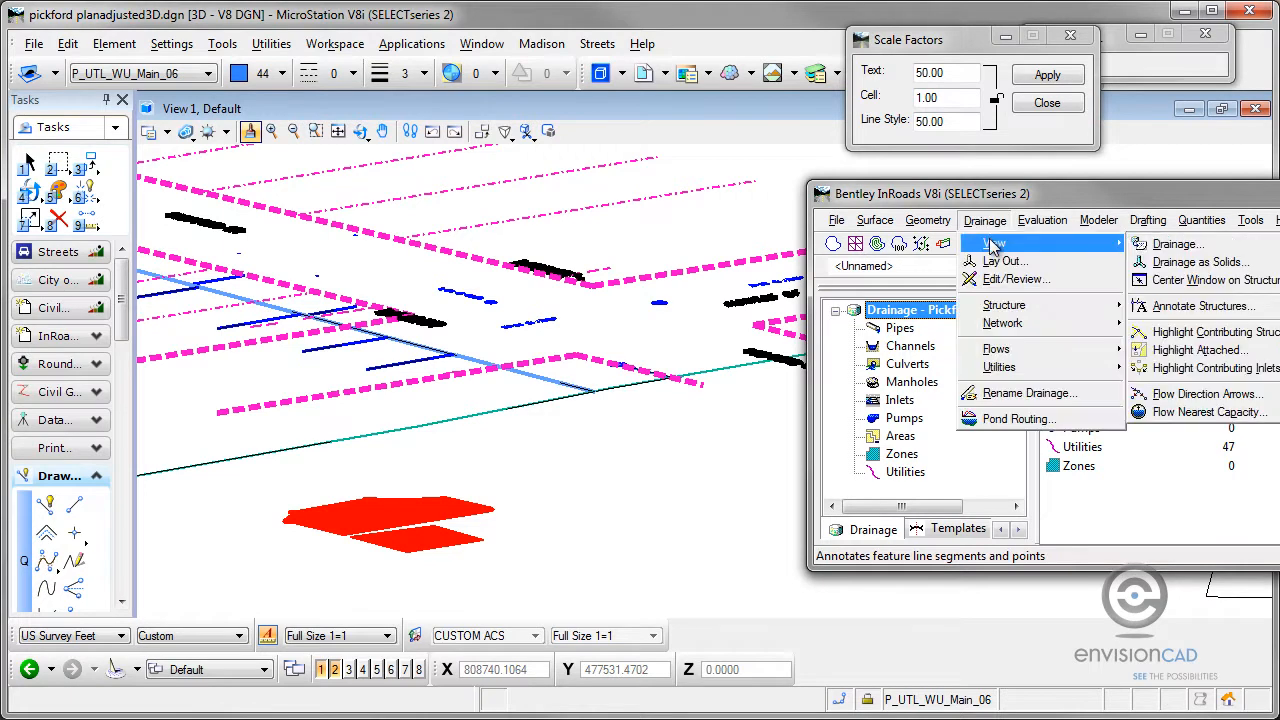
click(1172, 263)
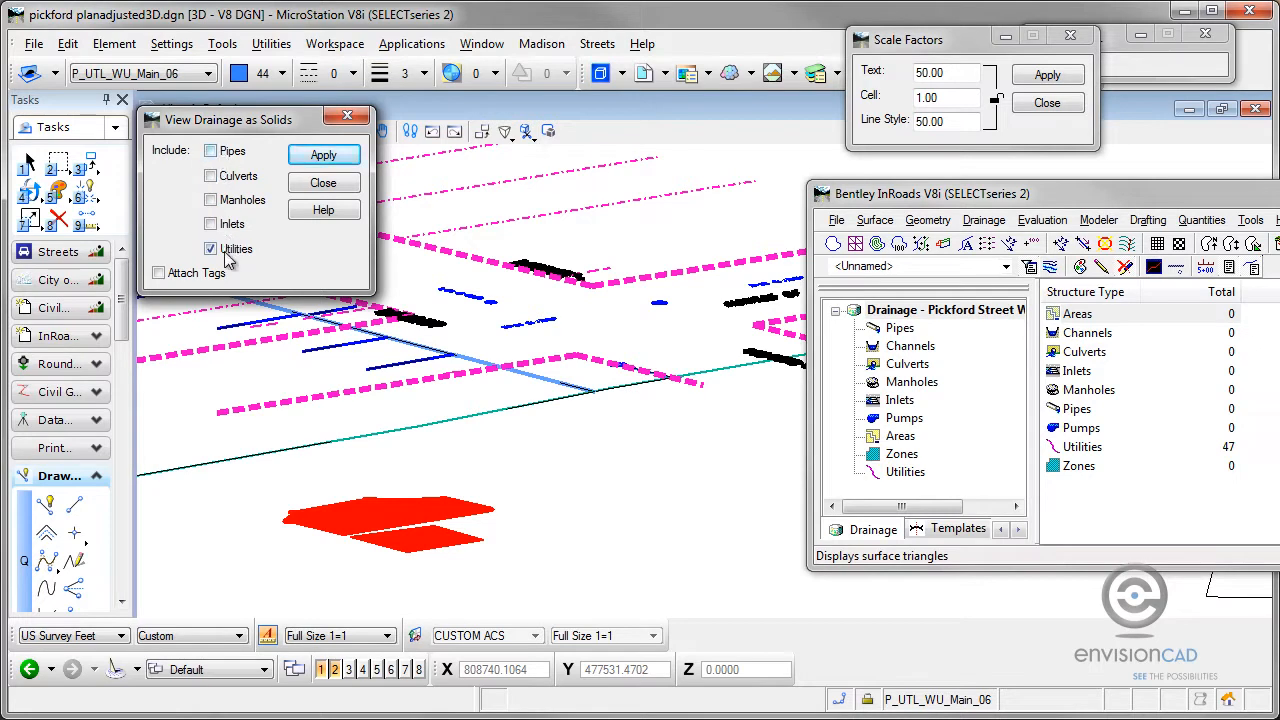
click(323, 157)
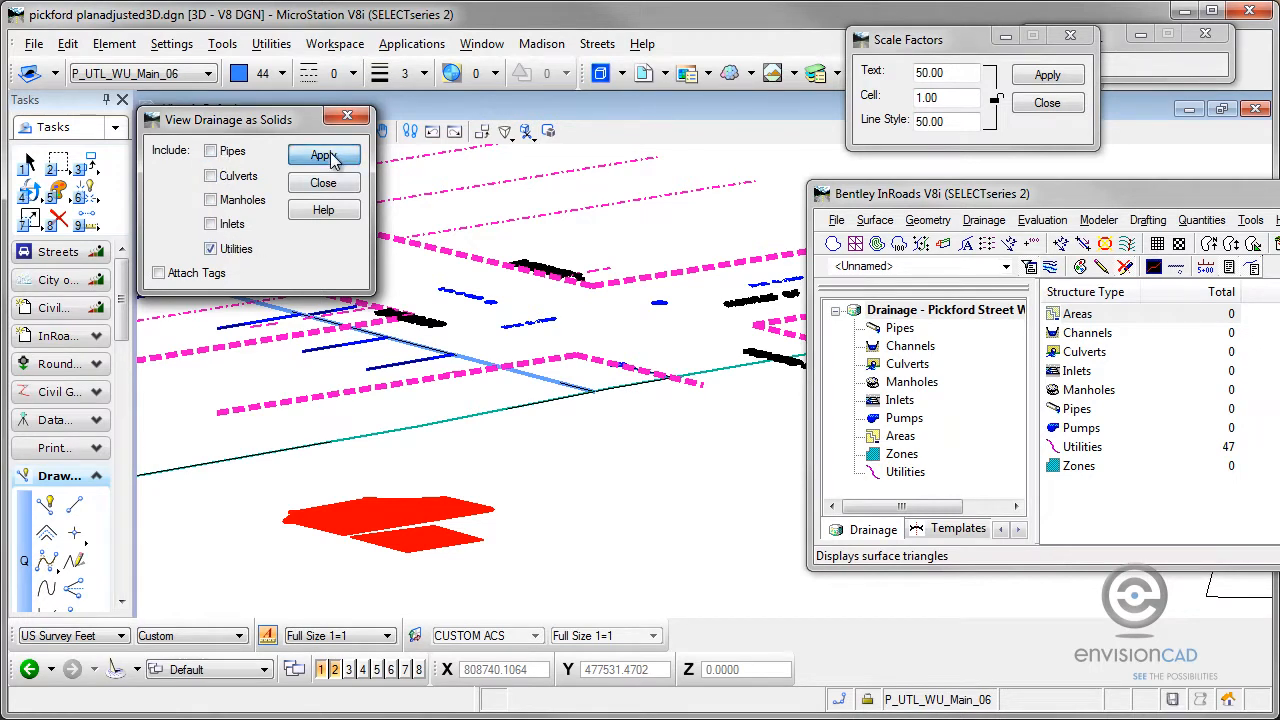
click(323, 183)
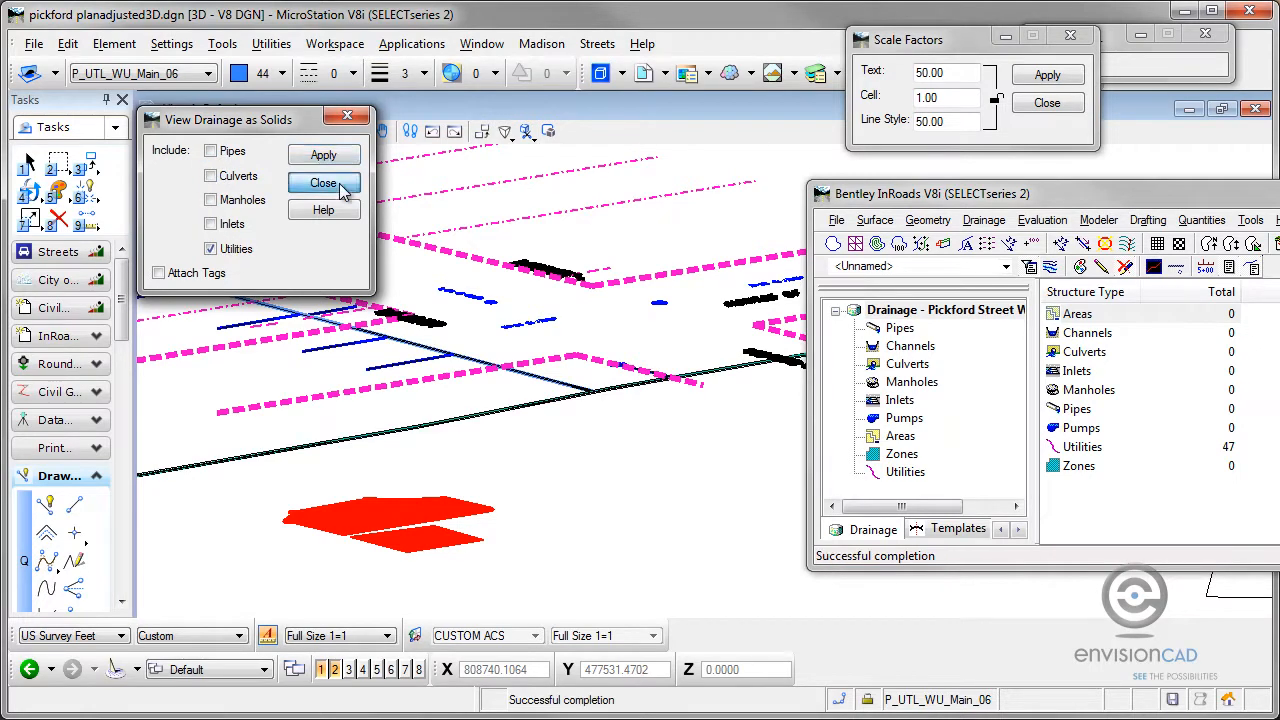
Step: Set View 1 to the Smooth display style at the junction of the water mains
scroll(605, 388, up, 5)
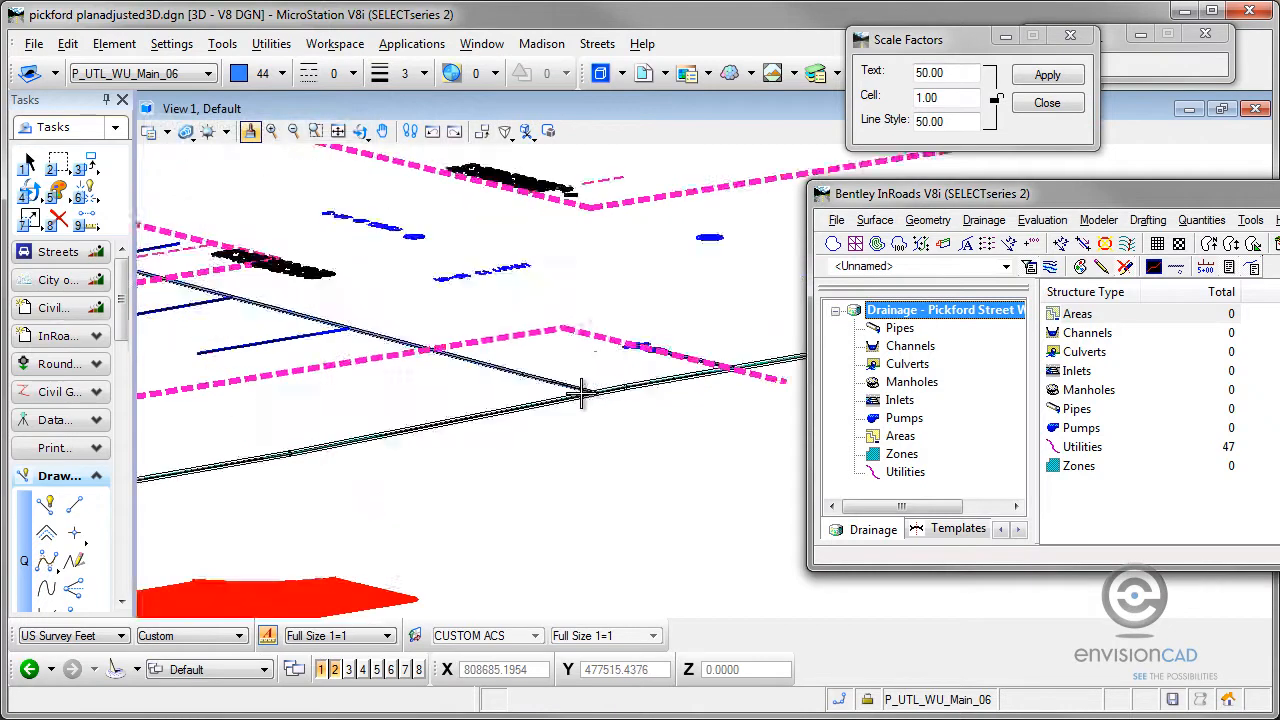
drag(903, 204, 1143, 430)
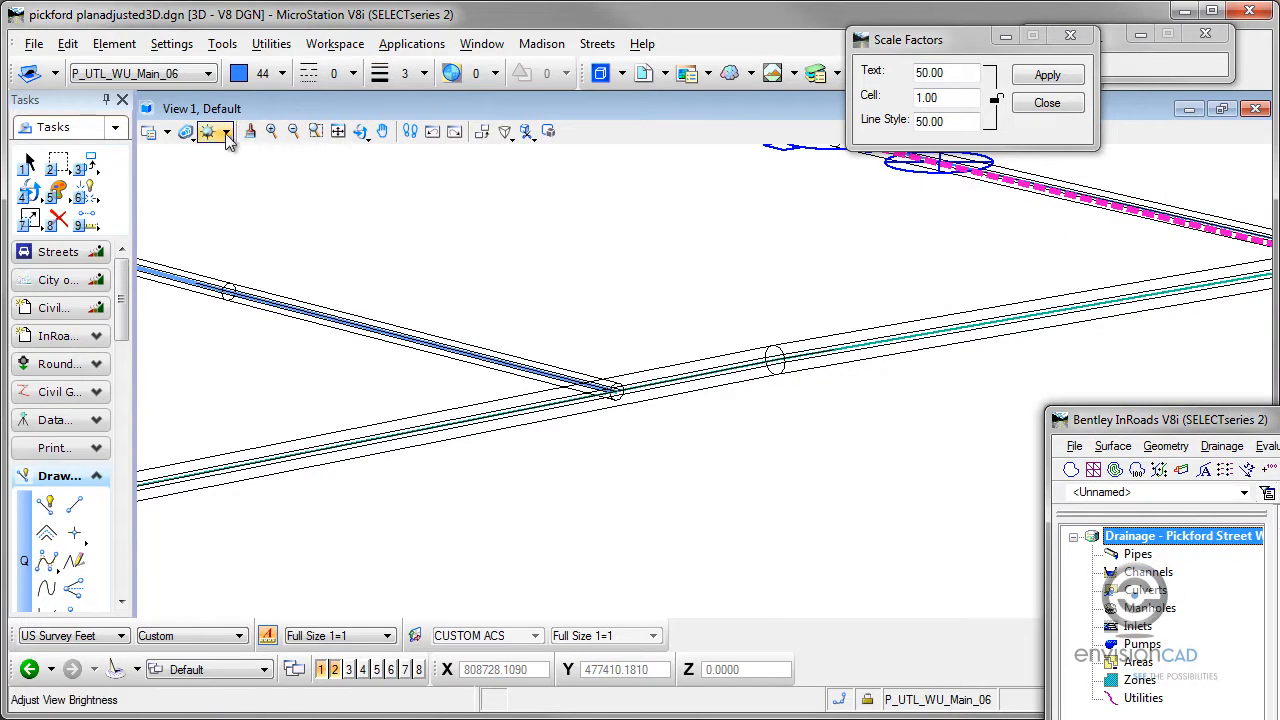
click(186, 133)
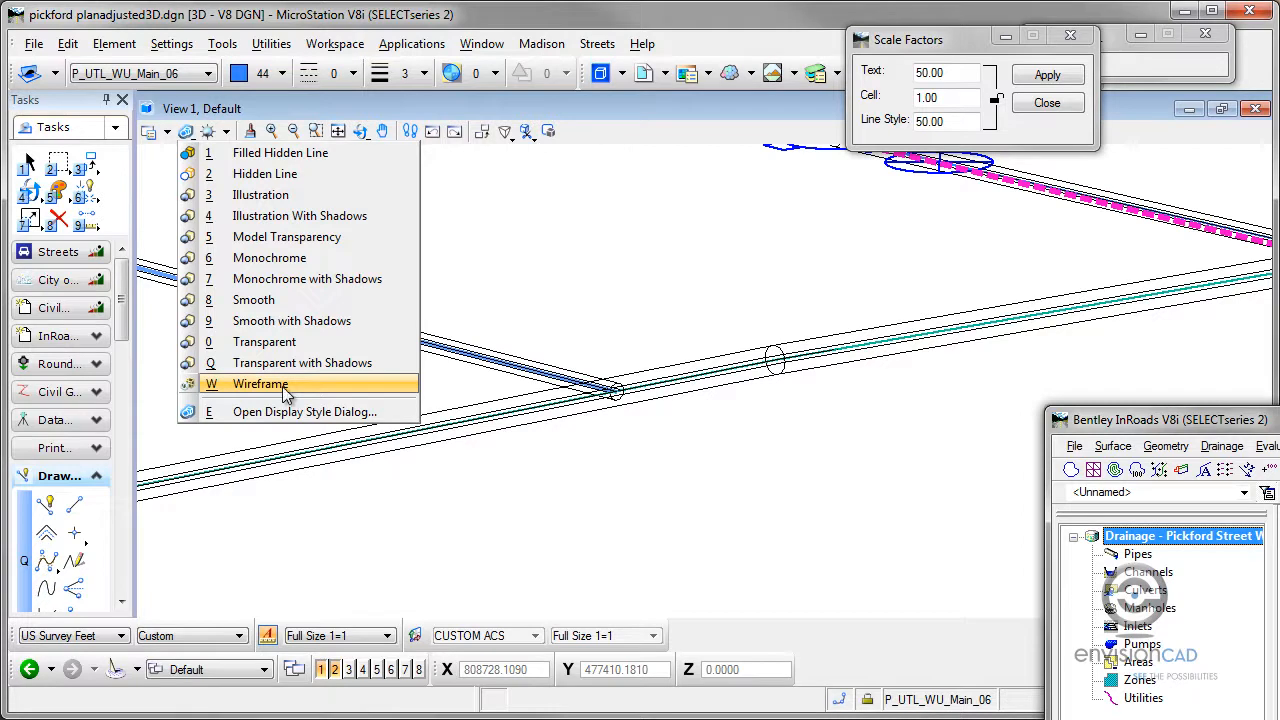
click(283, 299)
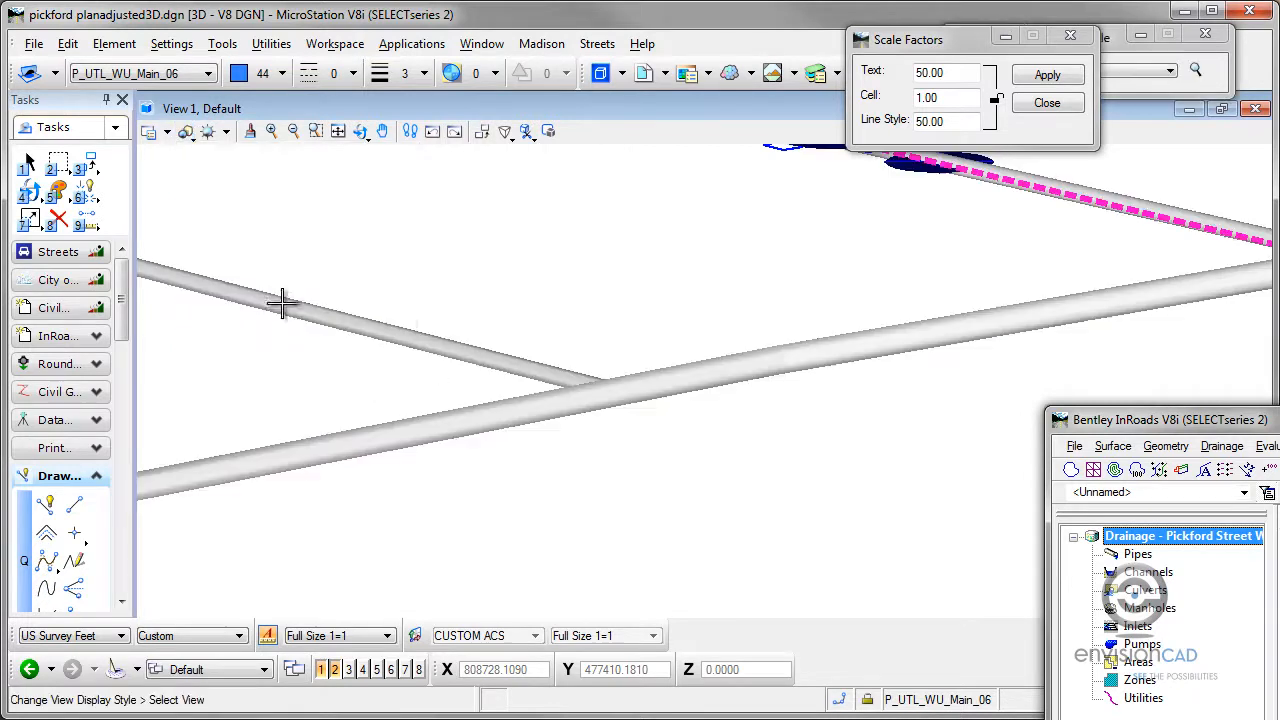
Step: Examine the solid water mains and laterals and their connections from different angles
click(362, 134)
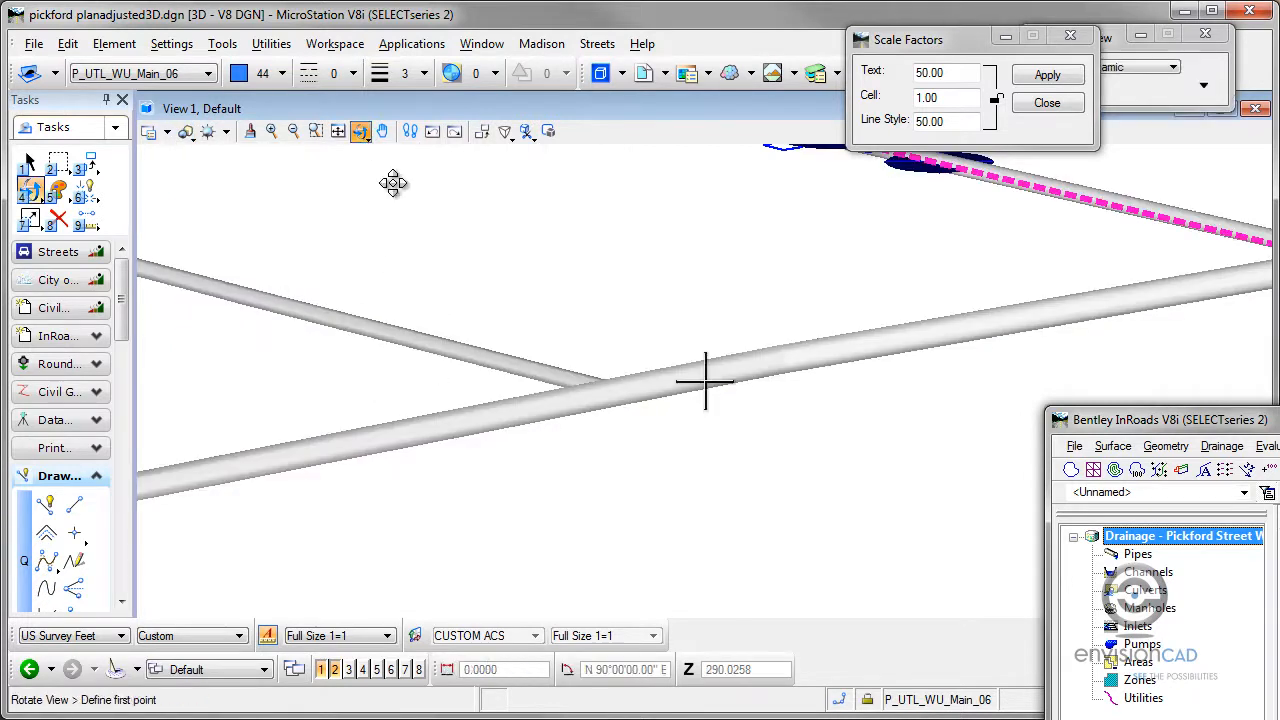
click(470, 371)
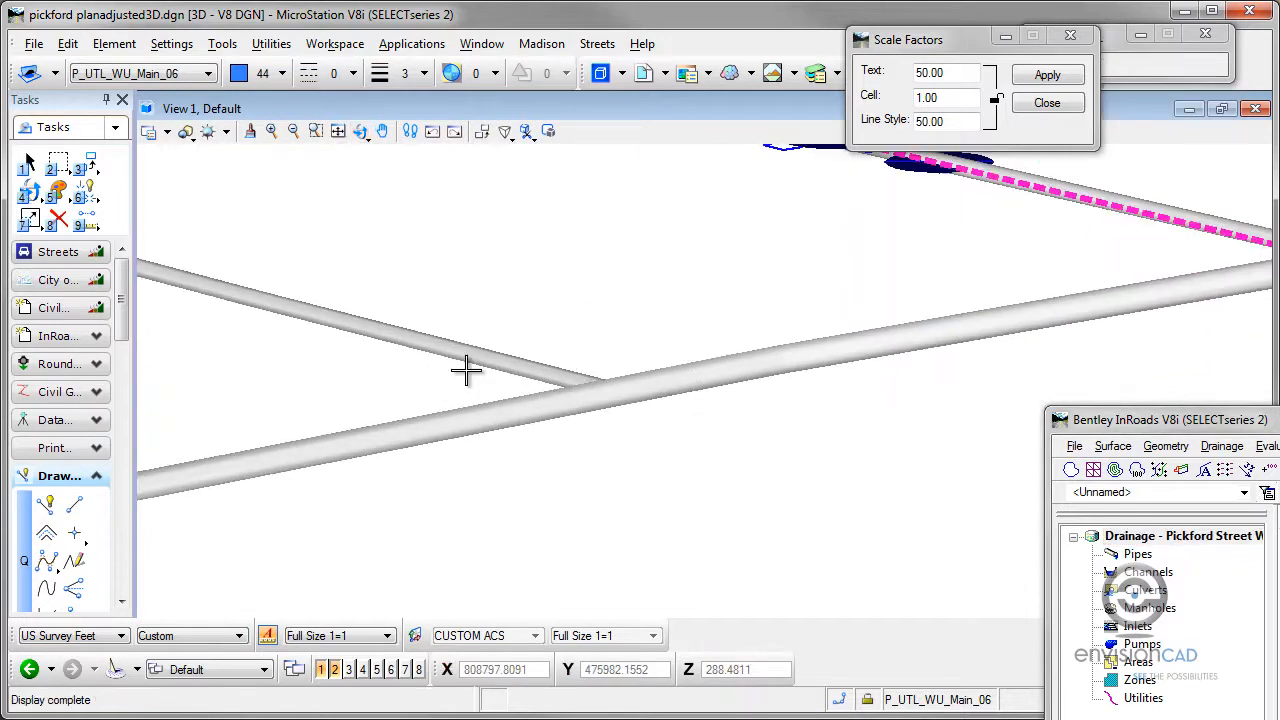
click(362, 134)
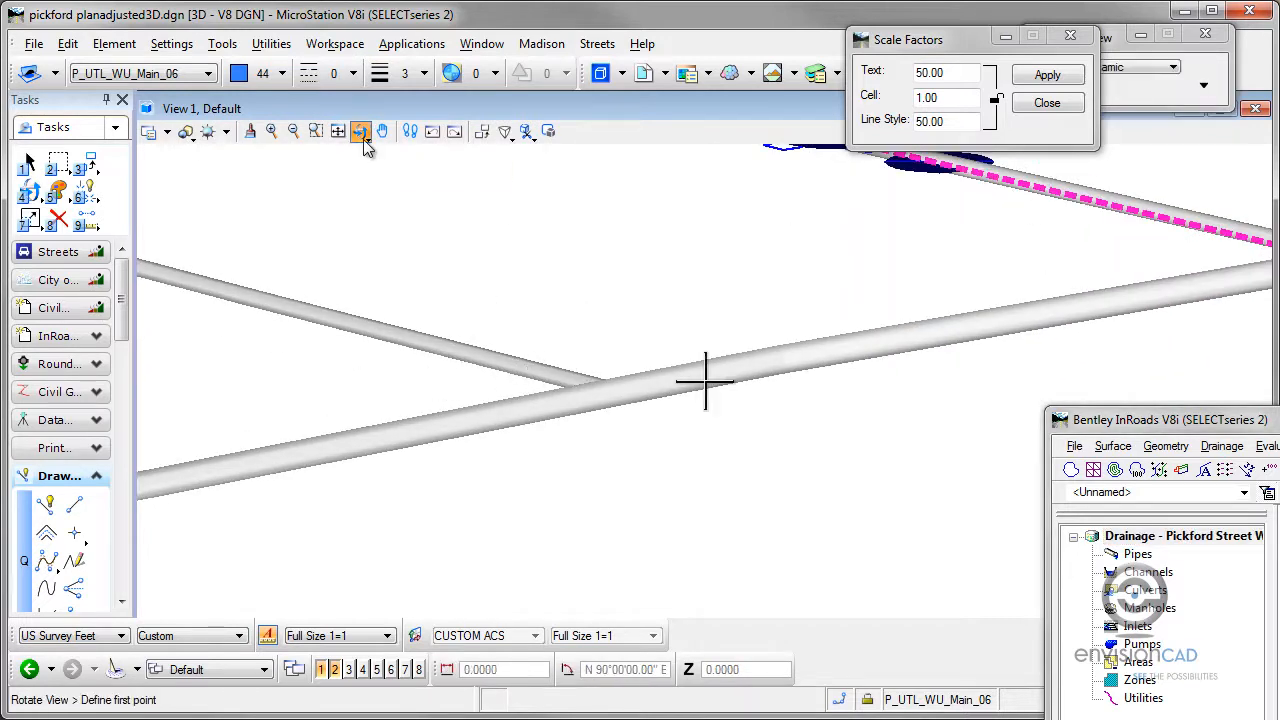
drag(636, 437, 961, 389)
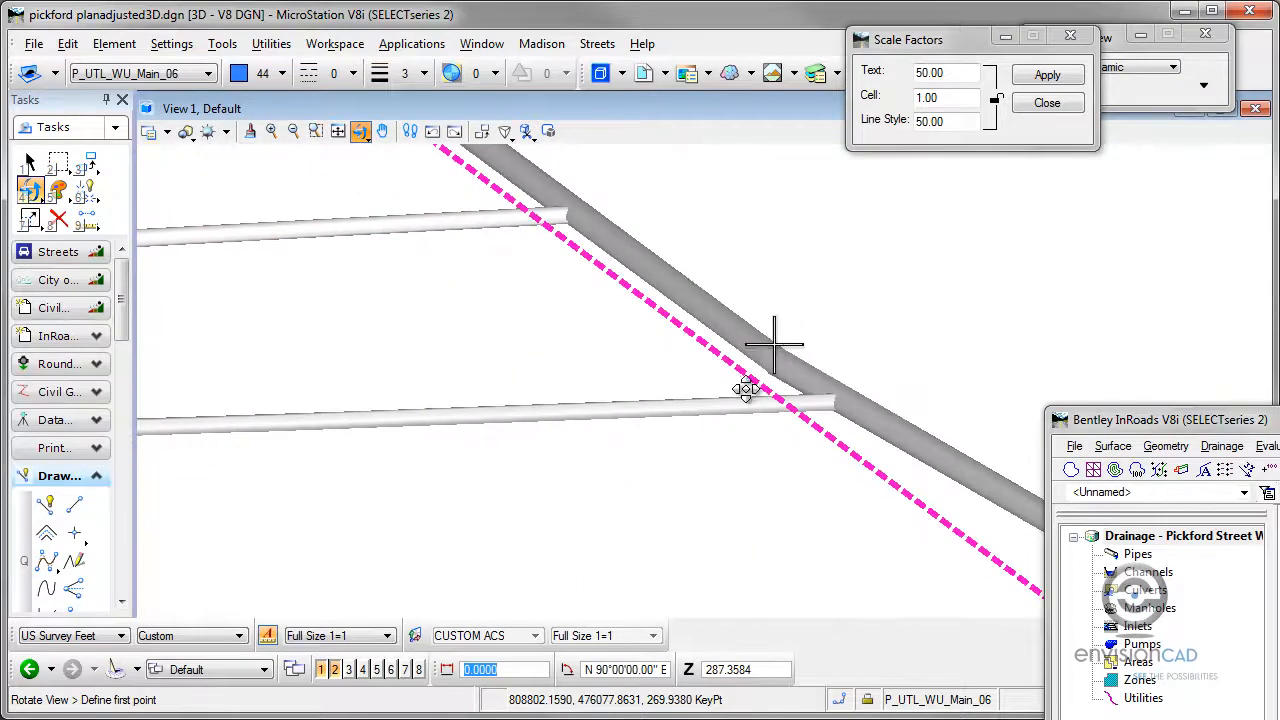
scroll(737, 389, down, 2)
scroll(739, 391, up, 1)
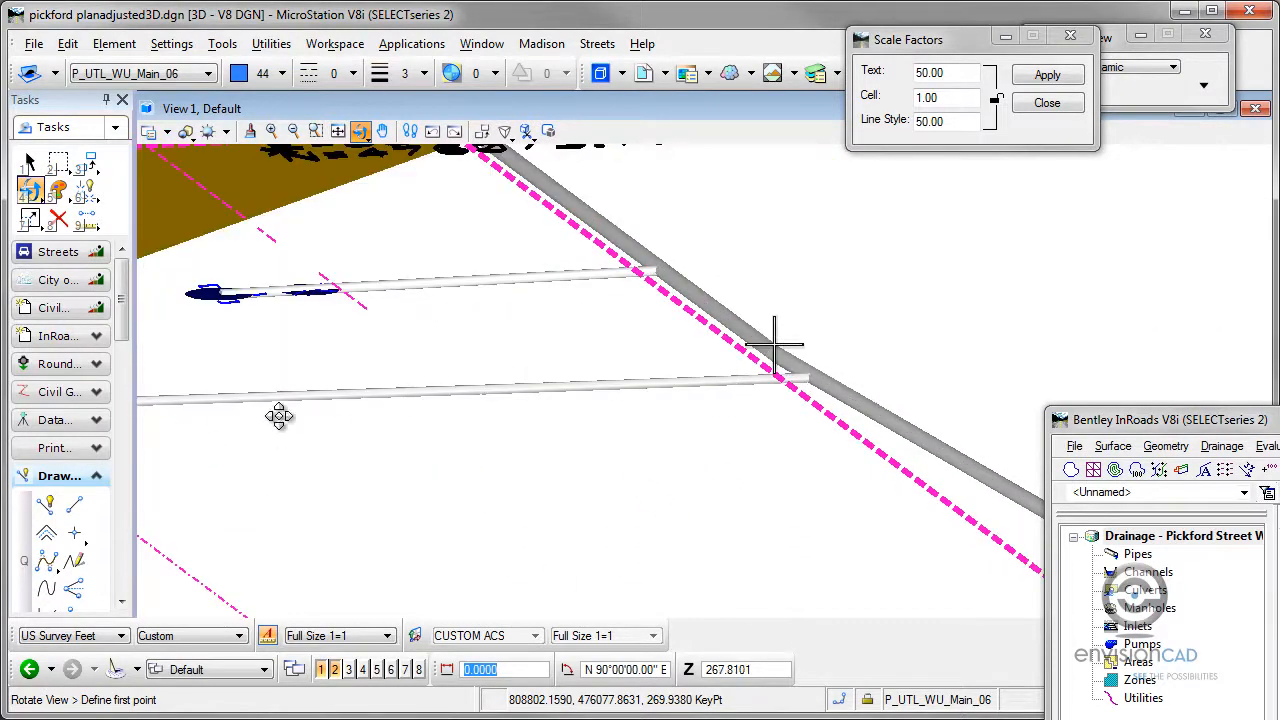
scroll(494, 295, down, 1)
scroll(494, 296, down, 2)
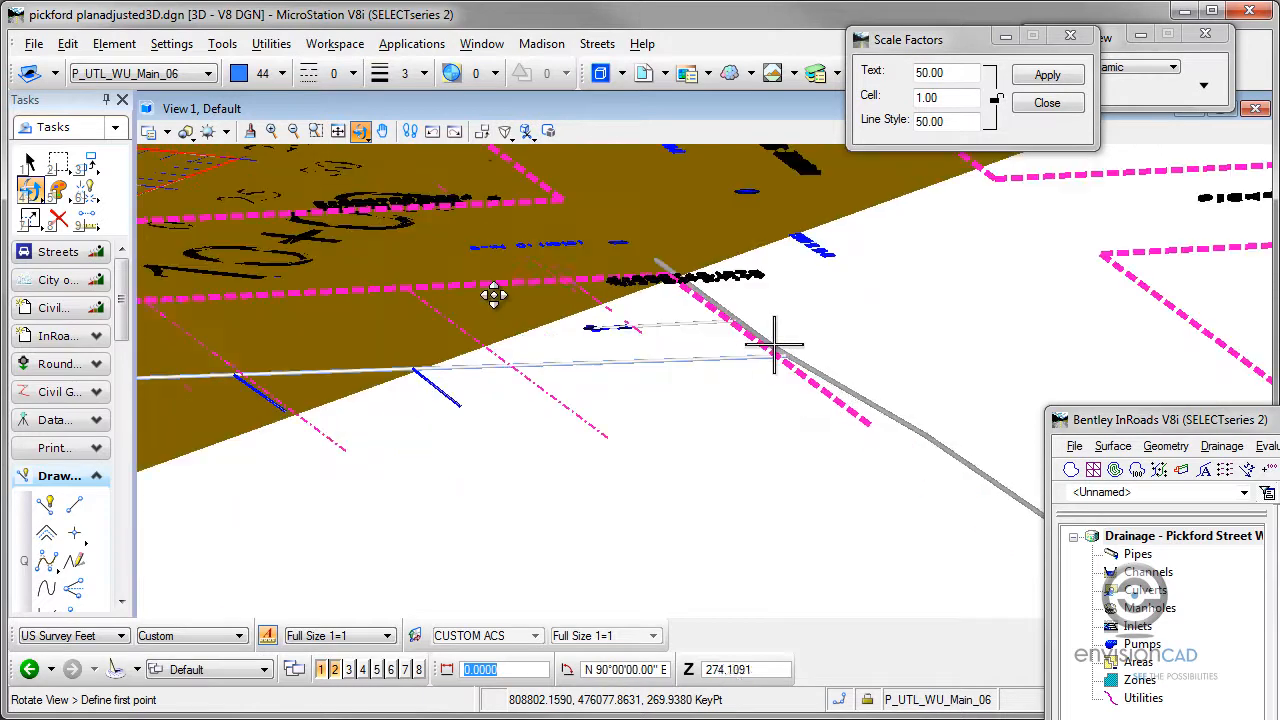
Step: Examine the solid laterals along the Pickford Street water main and the pipe connections at the main junction
middle_drag(215, 408, 995, 370)
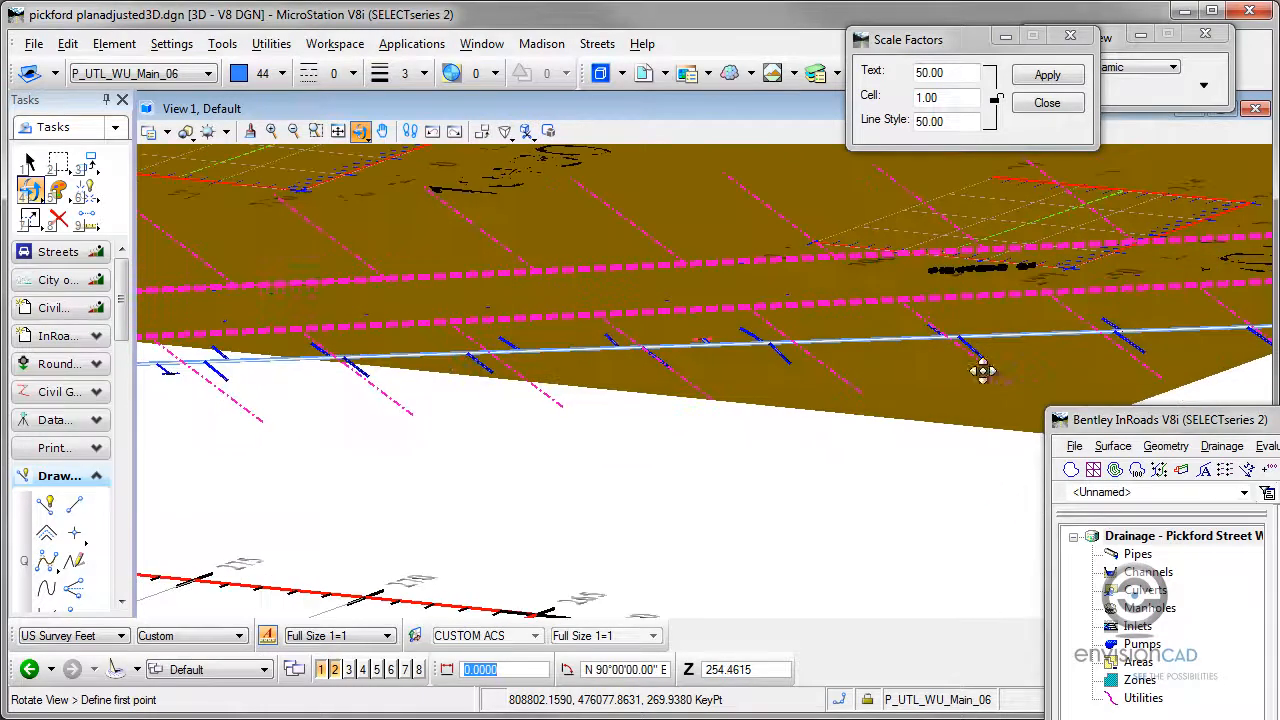
middle_drag(246, 374, 1010, 372)
middle_drag(308, 409, 1254, 336)
scroll(1010, 318, up, 3)
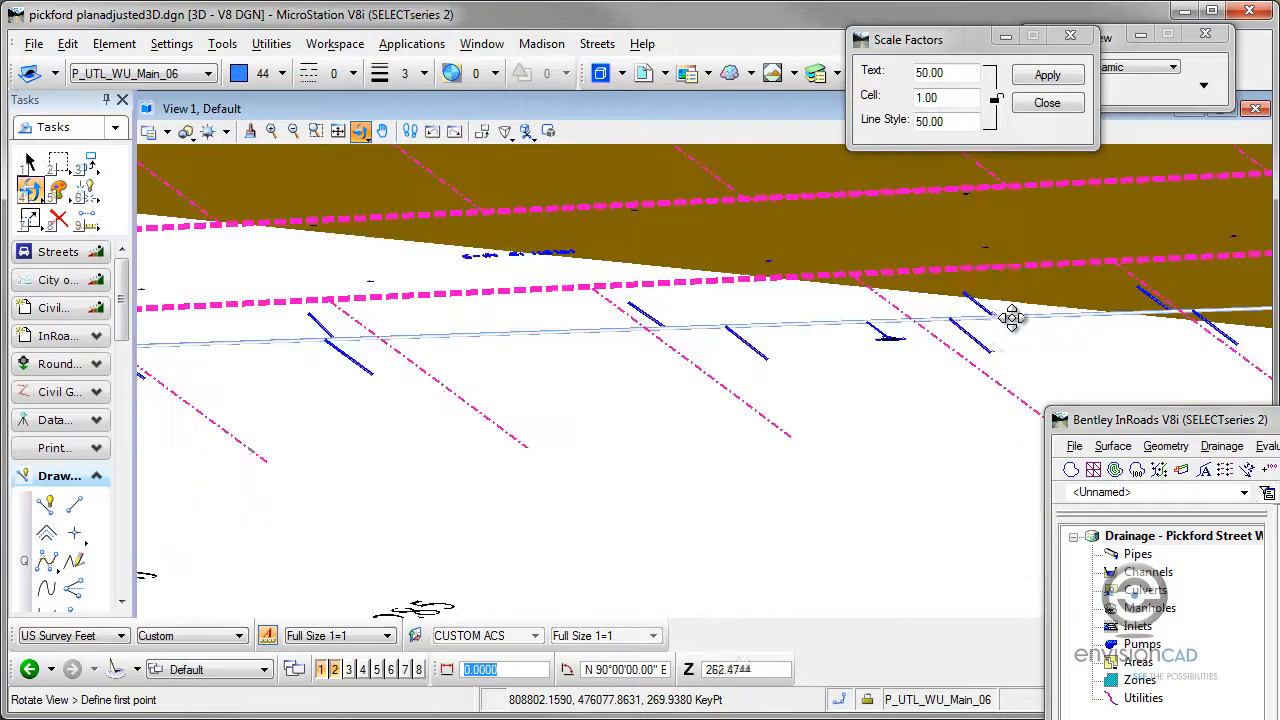
scroll(1010, 318, down, 3)
scroll(985, 328, up, 3)
scroll(988, 328, up, 2)
drag(967, 326, 666, 597)
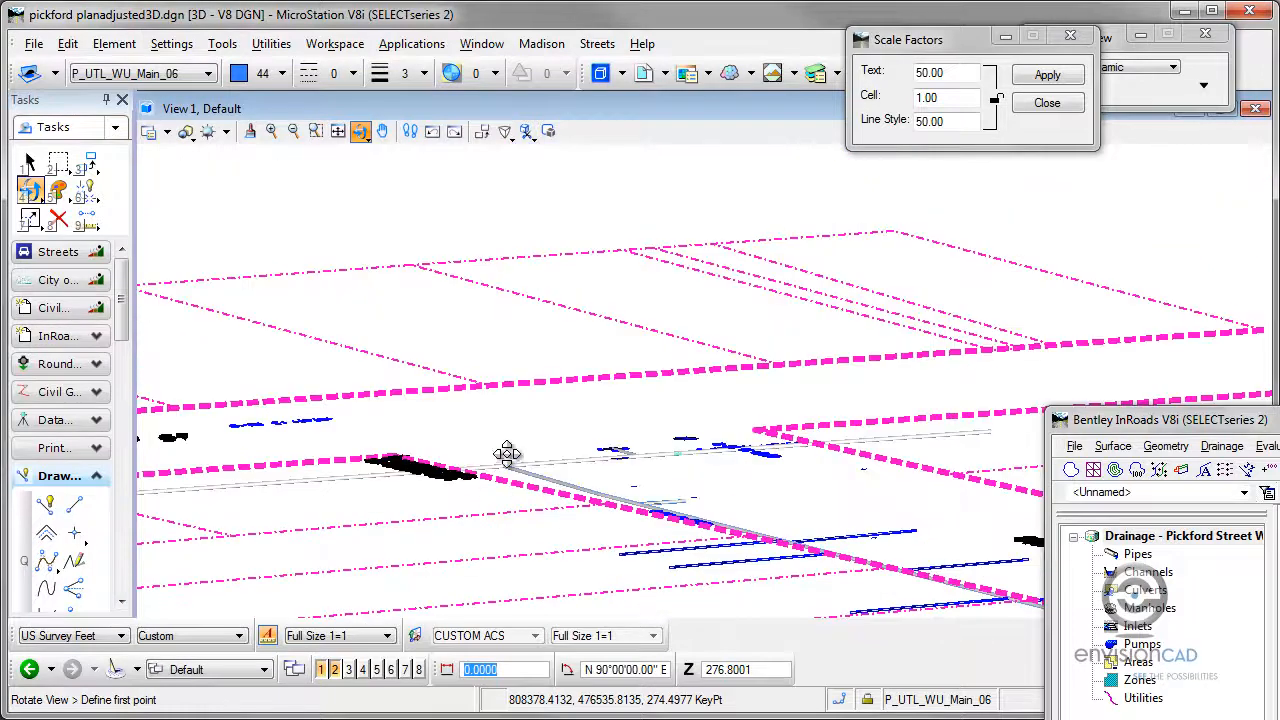
scroll(504, 463, up, 2)
middle_drag(244, 350, 1075, 545)
middle_drag(345, 266, 727, 381)
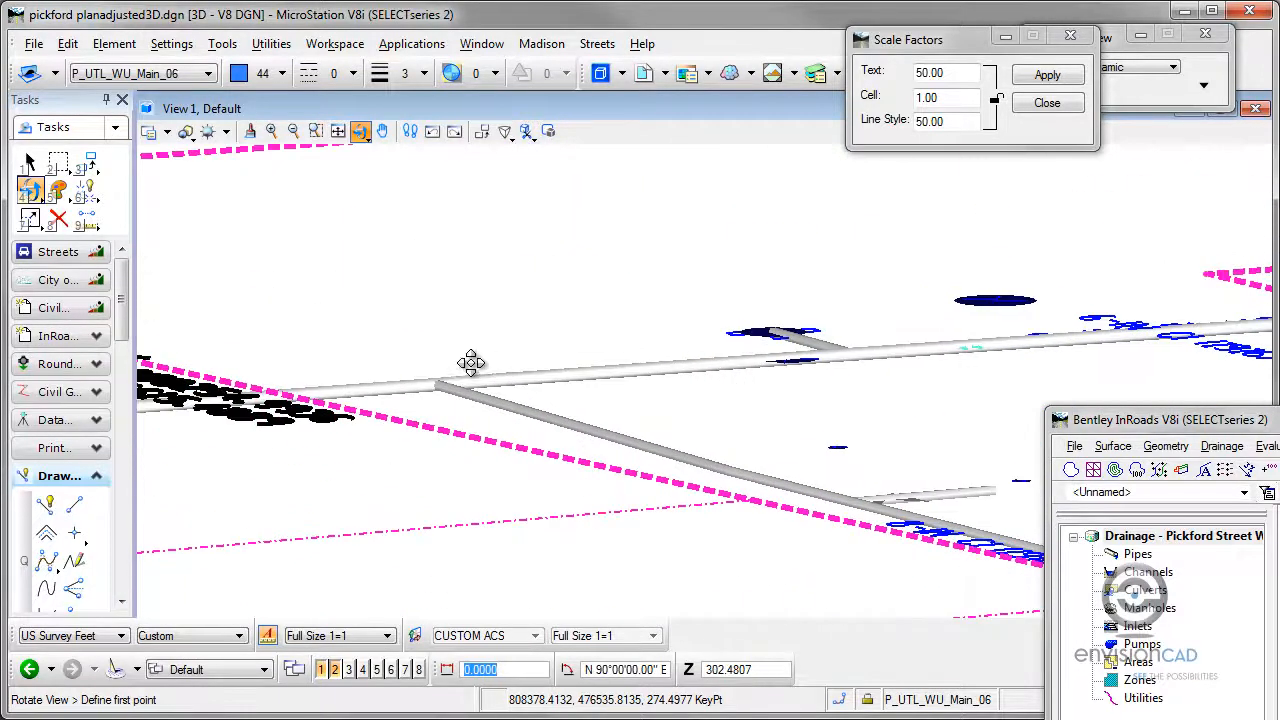
scroll(437, 382, up, 1)
scroll(447, 381, down, 1)
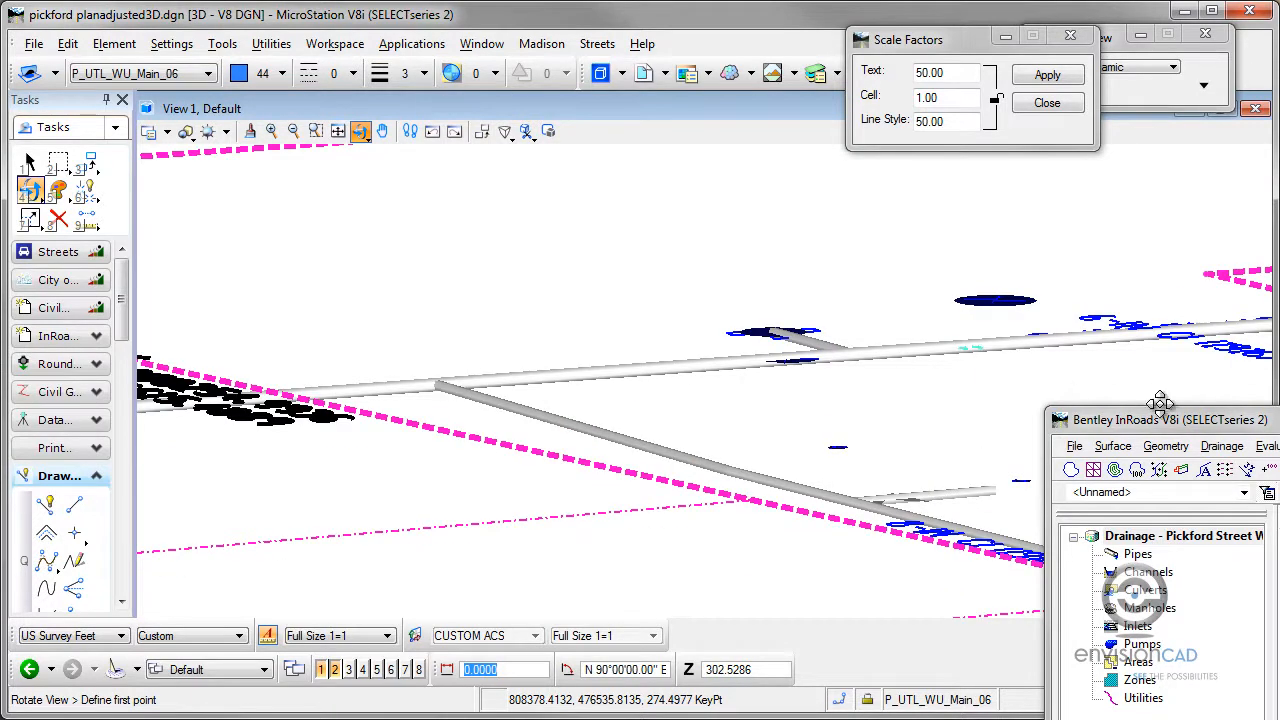
Step: List the utilities of the Pickford Street drainage database in an enlarged InRoads window and review their dimensions and shapes
drag(1166, 427, 447, 207)
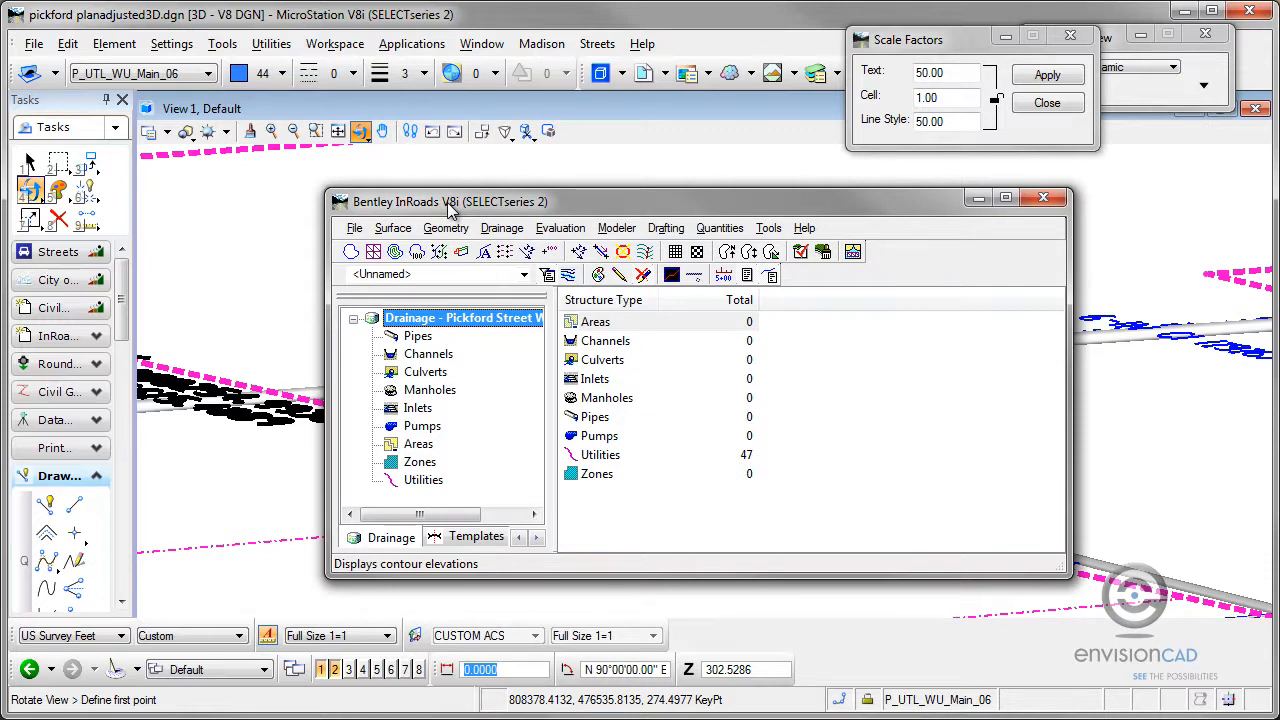
drag(467, 204, 683, 141)
click(640, 419)
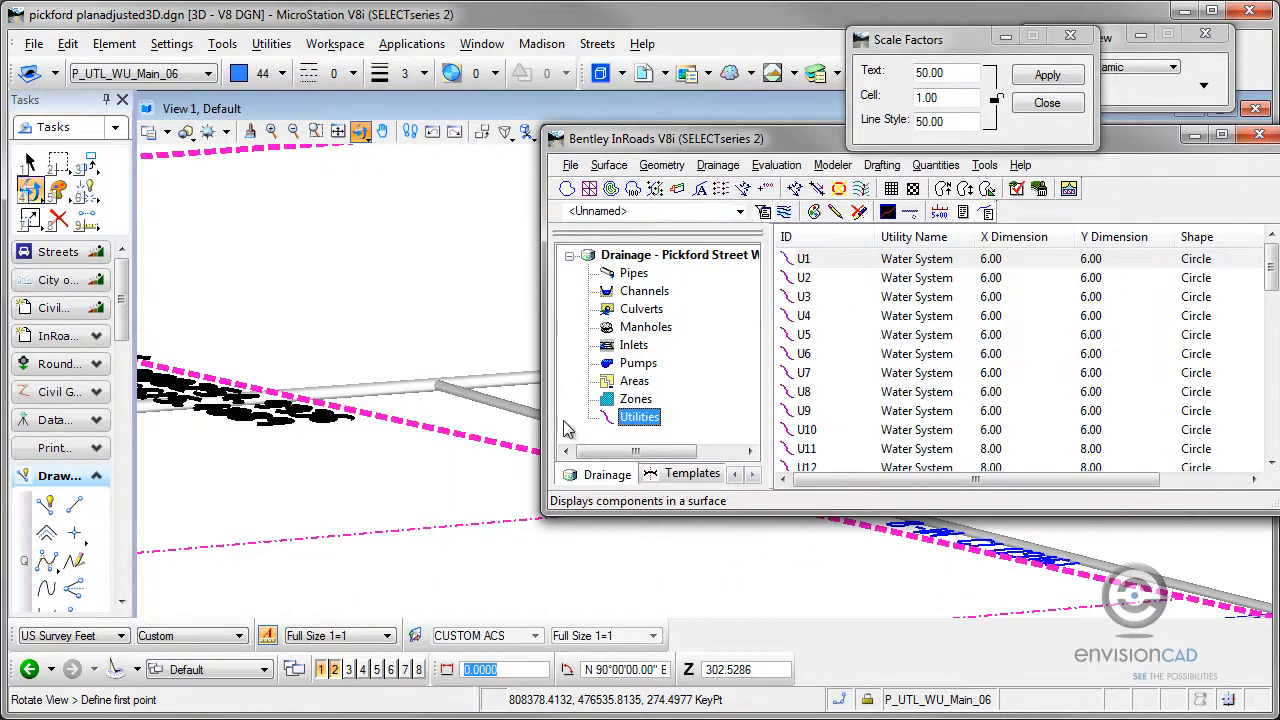
click(810, 338)
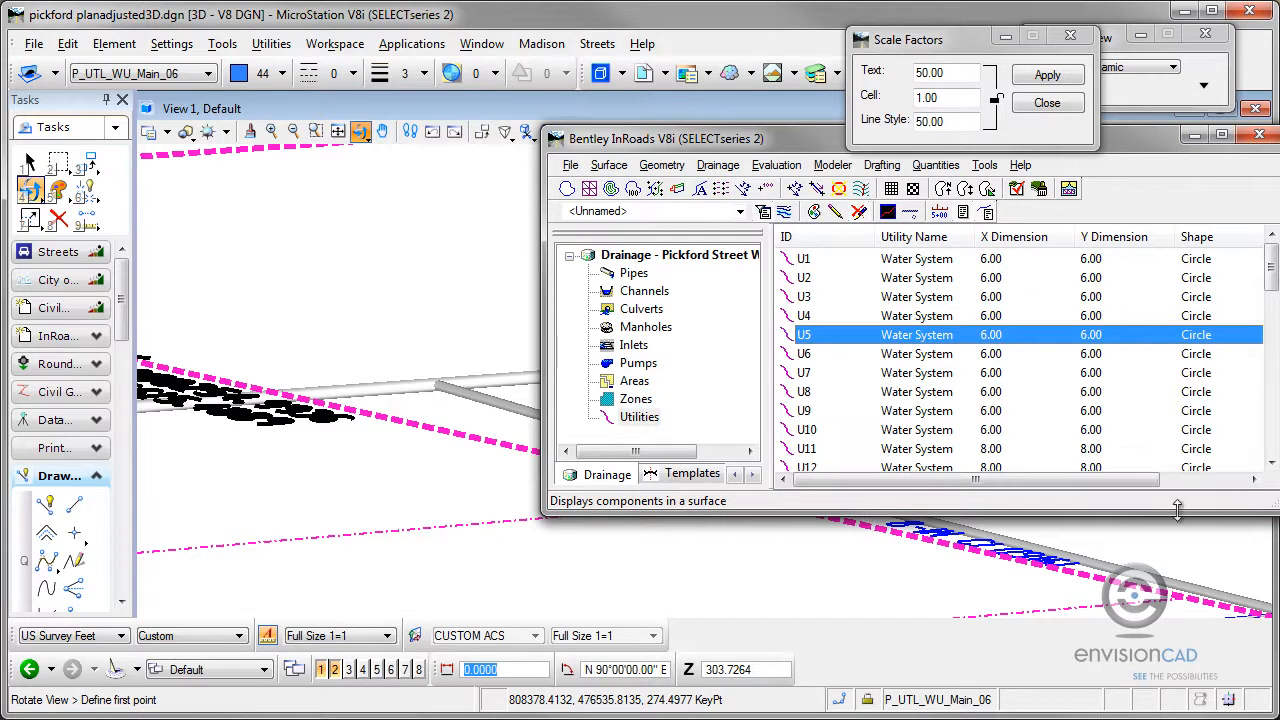
drag(1176, 514, 1156, 680)
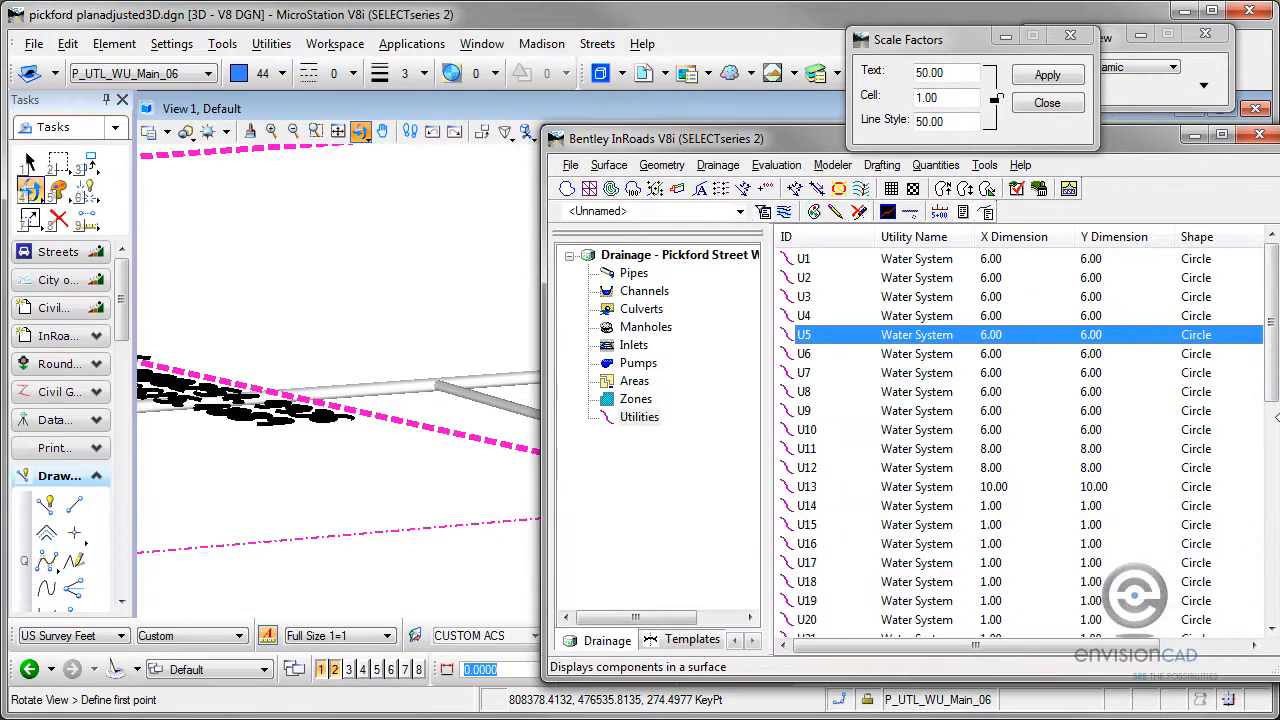
click(993, 261)
drag(1271, 290, 1271, 455)
Step: Open utility U39 for Edit/Review, inspect its style, size and point data, and close the dialog without changes
click(952, 470)
right_click(952, 474)
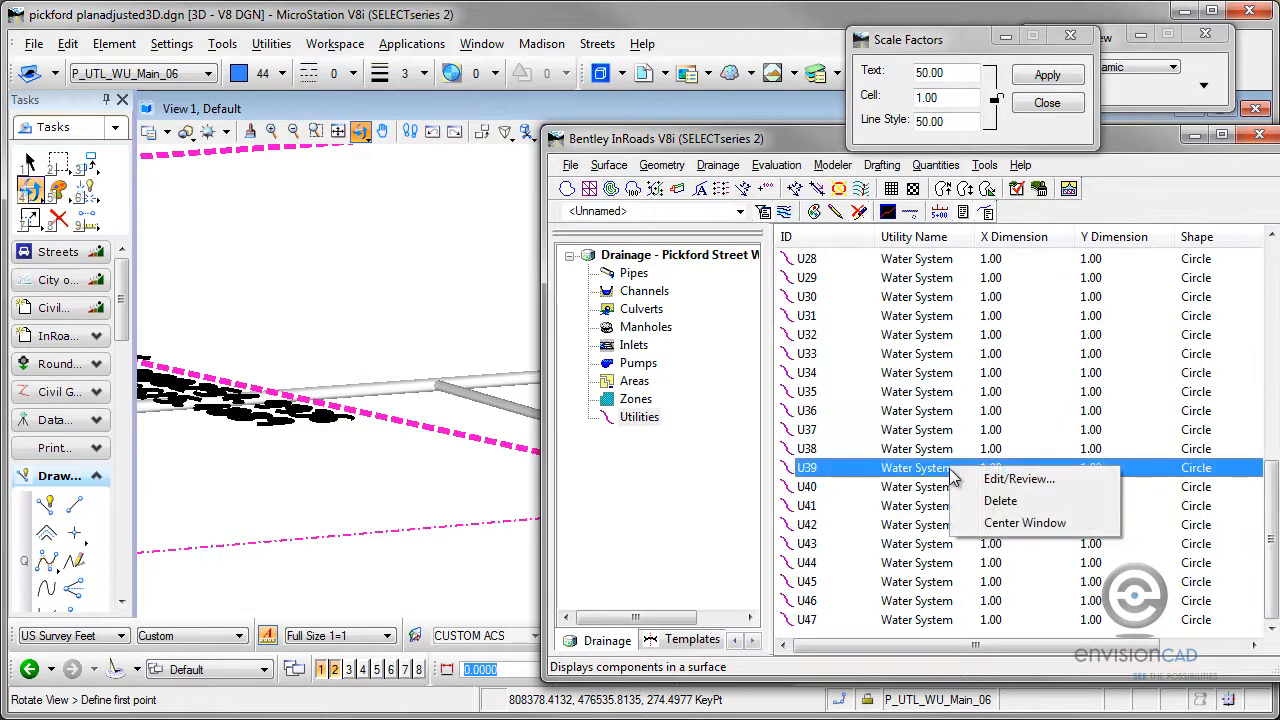
click(1005, 480)
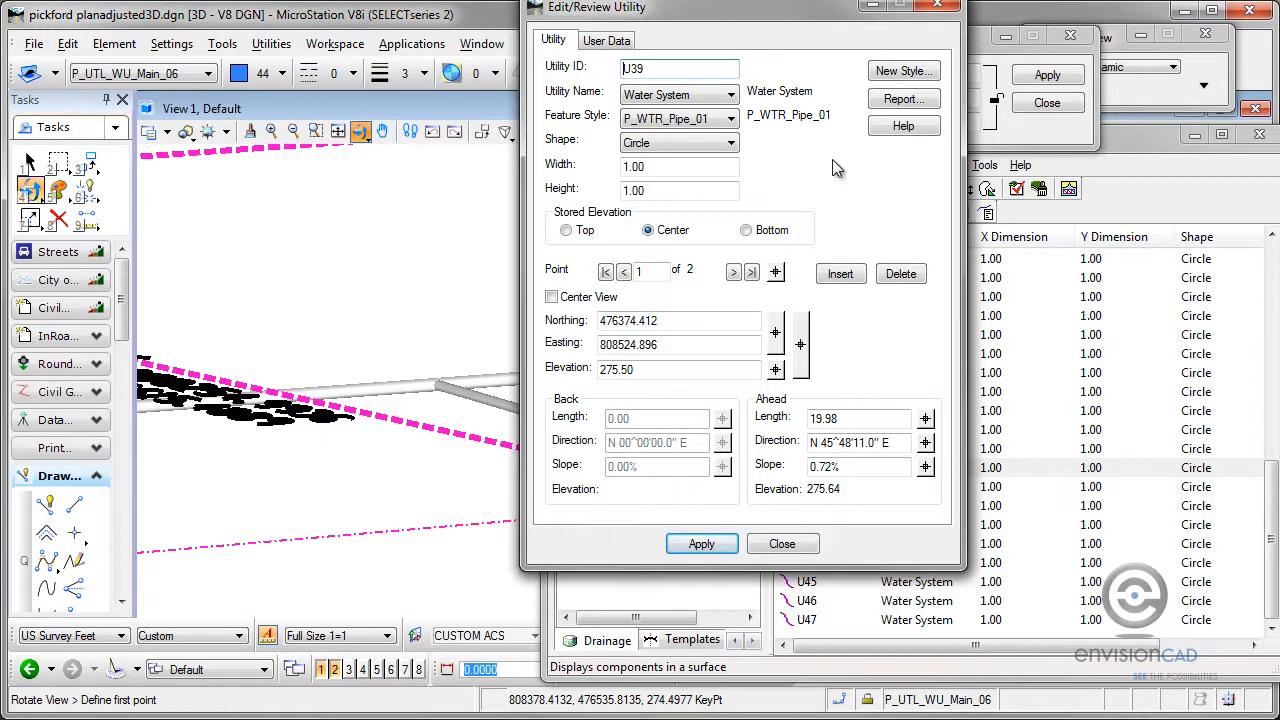
click(944, 8)
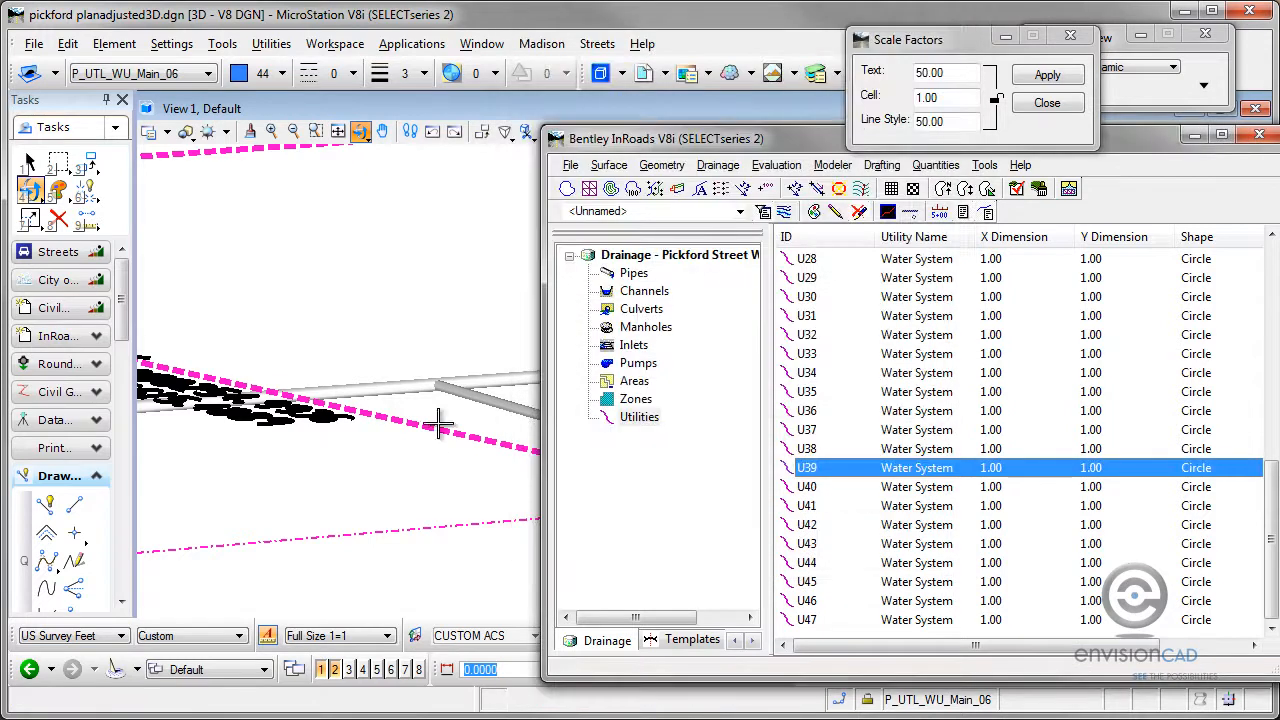
Step: Minimize the InRoads window and inspect the solid main and its laterals beyond the junction in View 1
click(1186, 137)
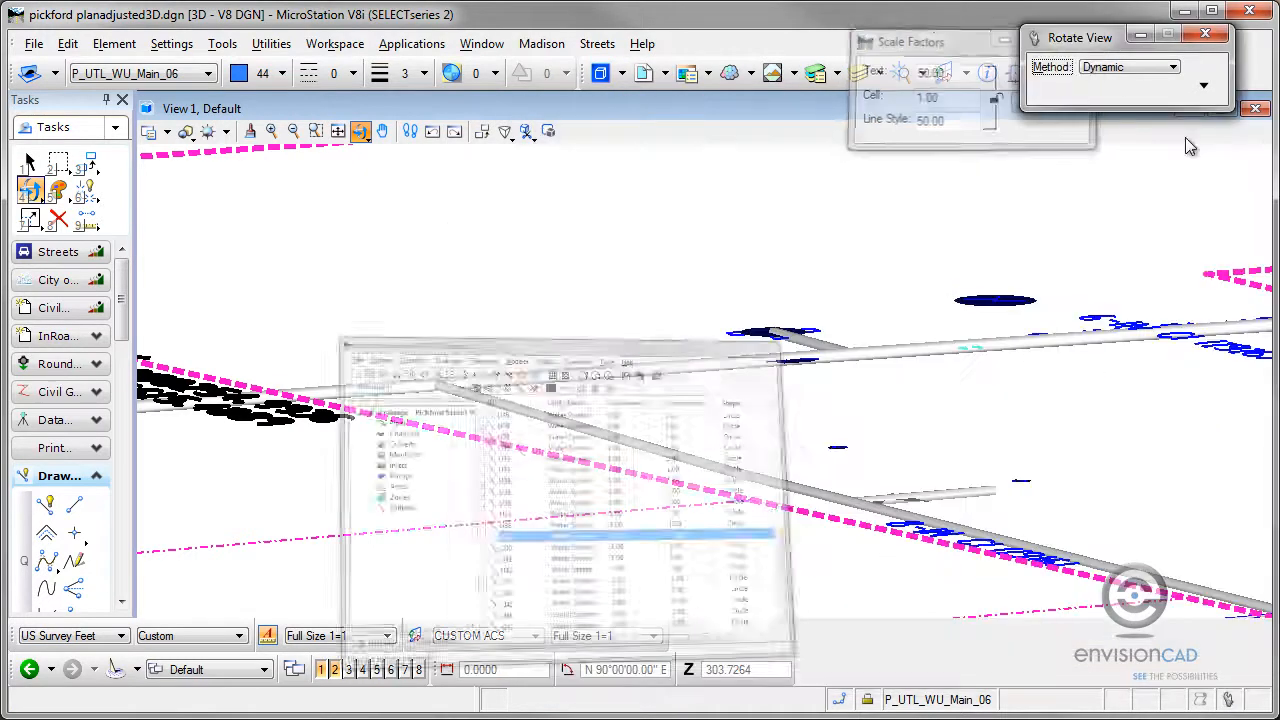
middle_drag(976, 504, 682, 358)
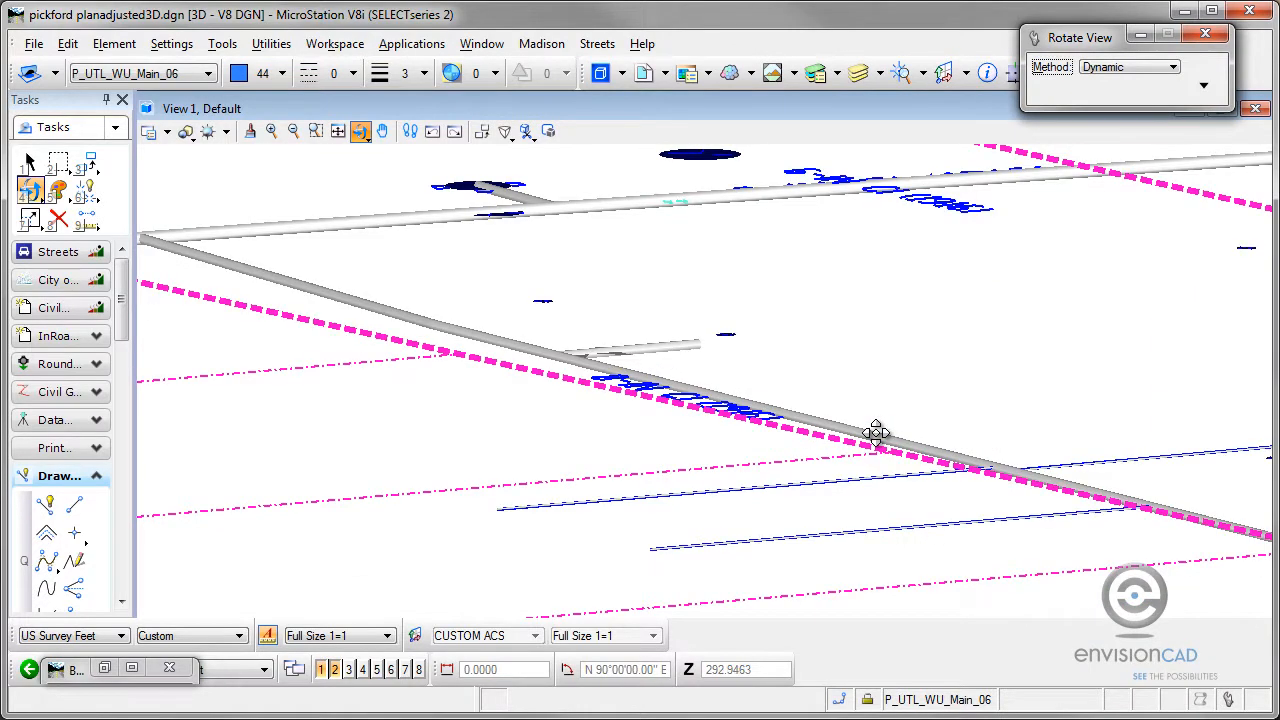